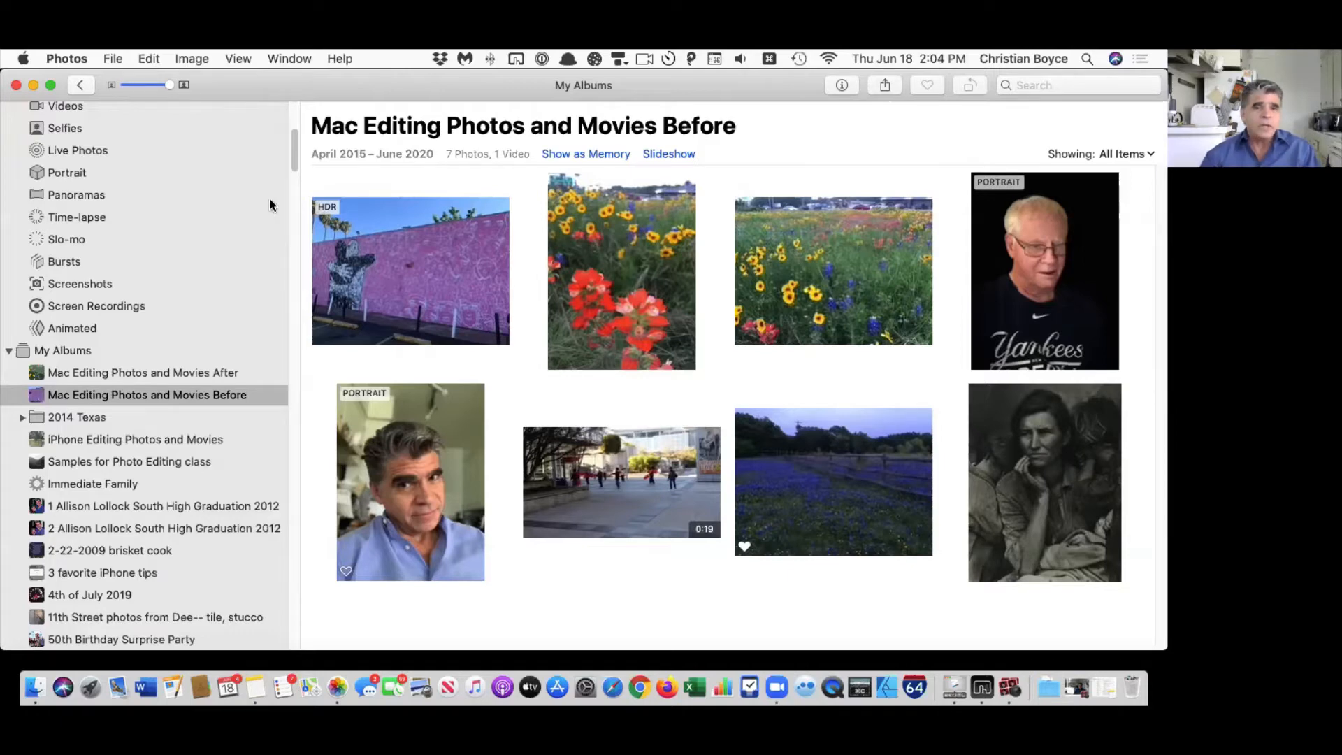
# Step: Duplicate the pink mural photo in the Mac Editing Photos and Movies Before album
pyautogui.click(394, 271)
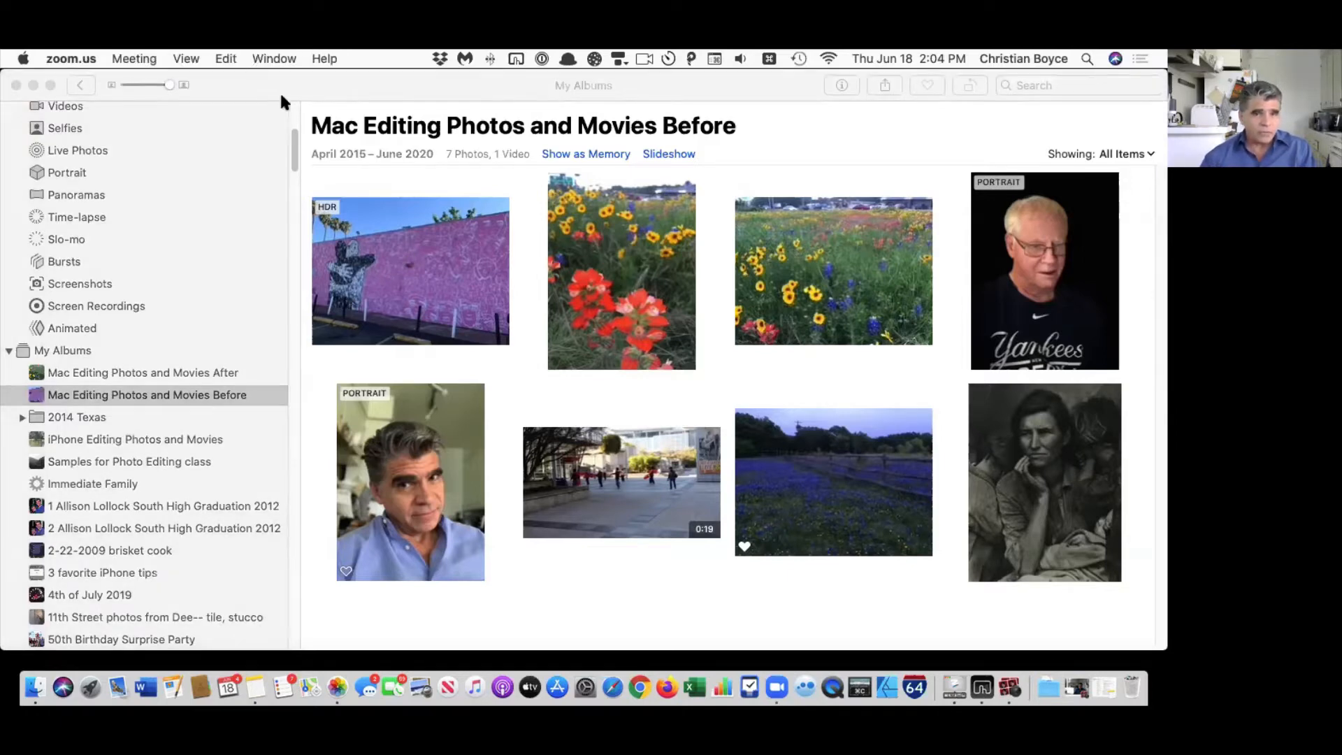
pyautogui.click(438, 249)
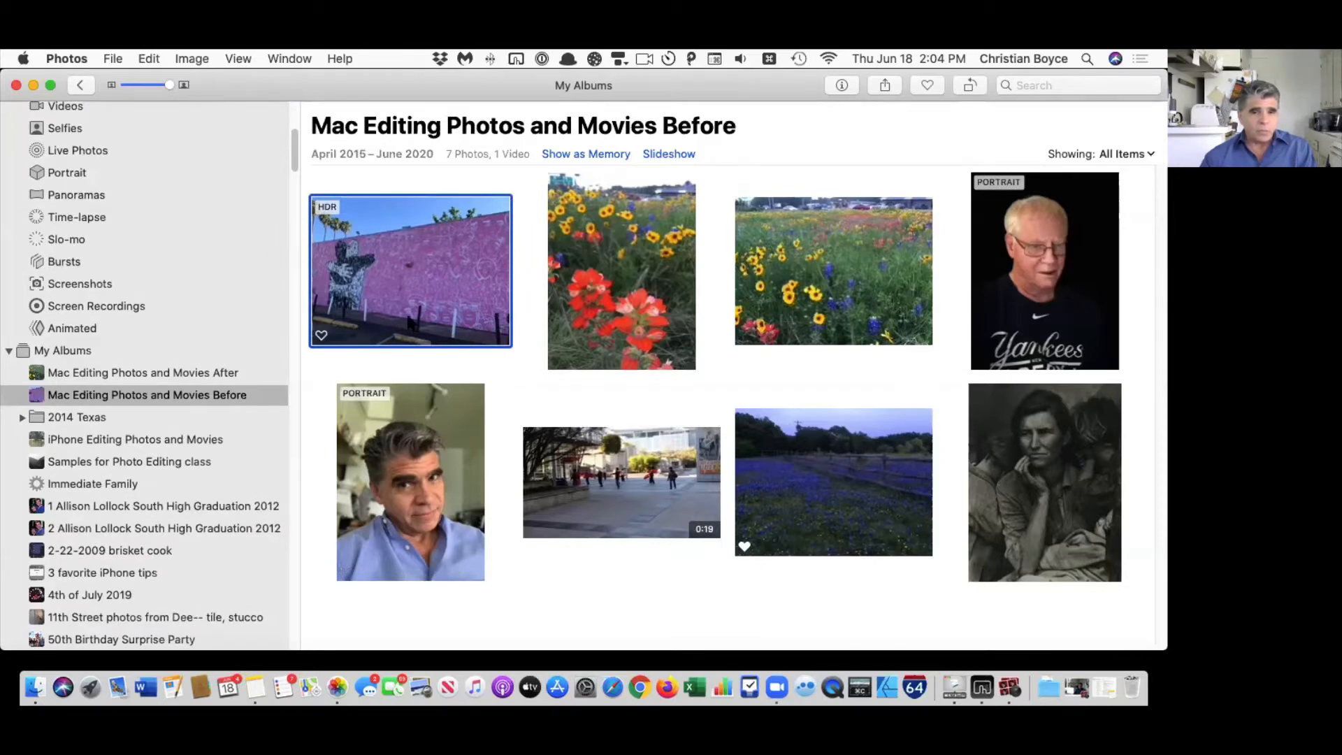
pyautogui.rightClick(390, 274)
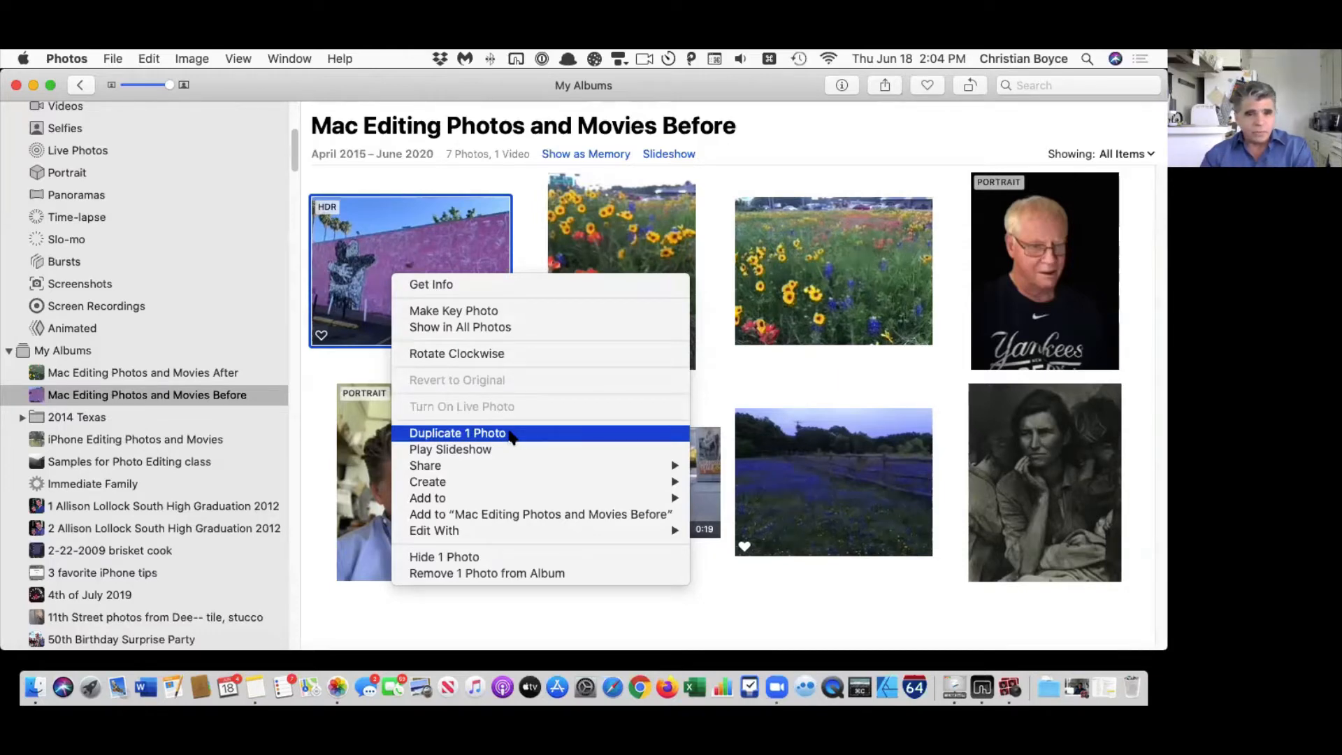
pyautogui.click(508, 435)
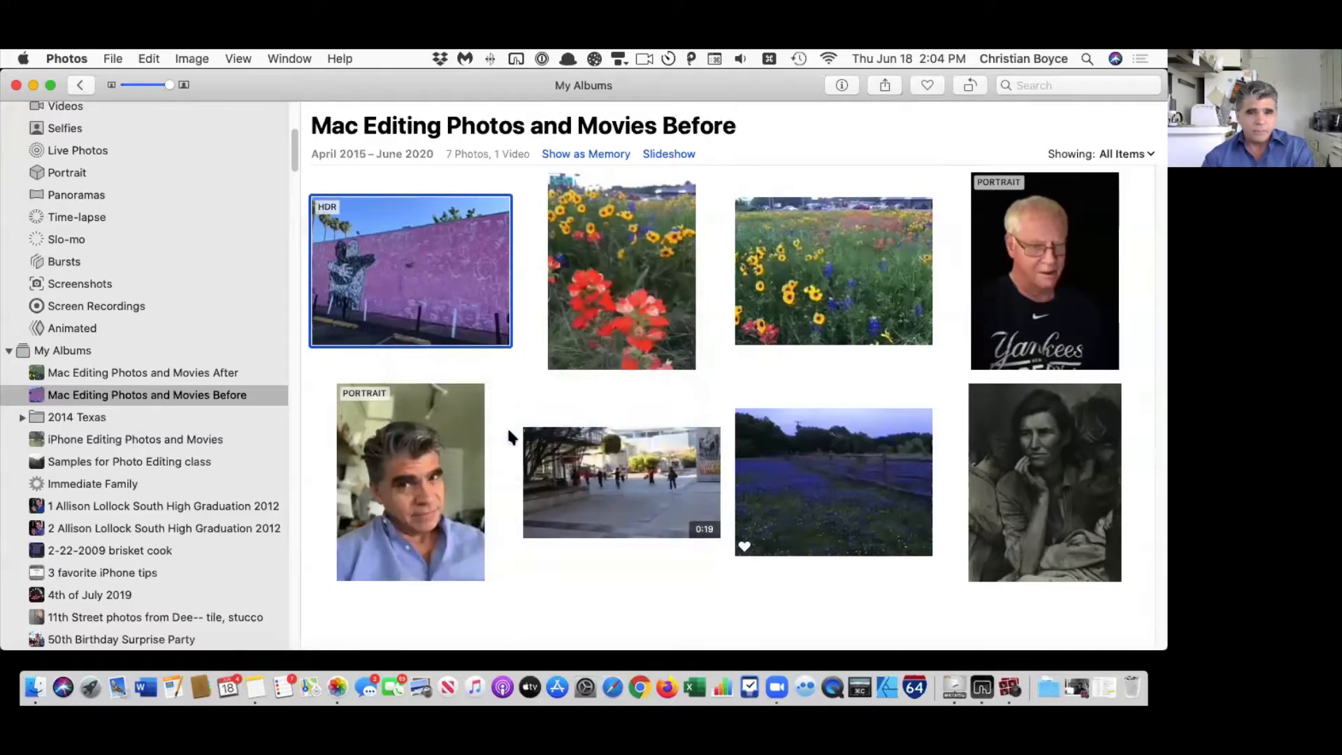
# Step: Open the duplicated mural photo at full size and put it into edit mode
pyautogui.click(610, 252)
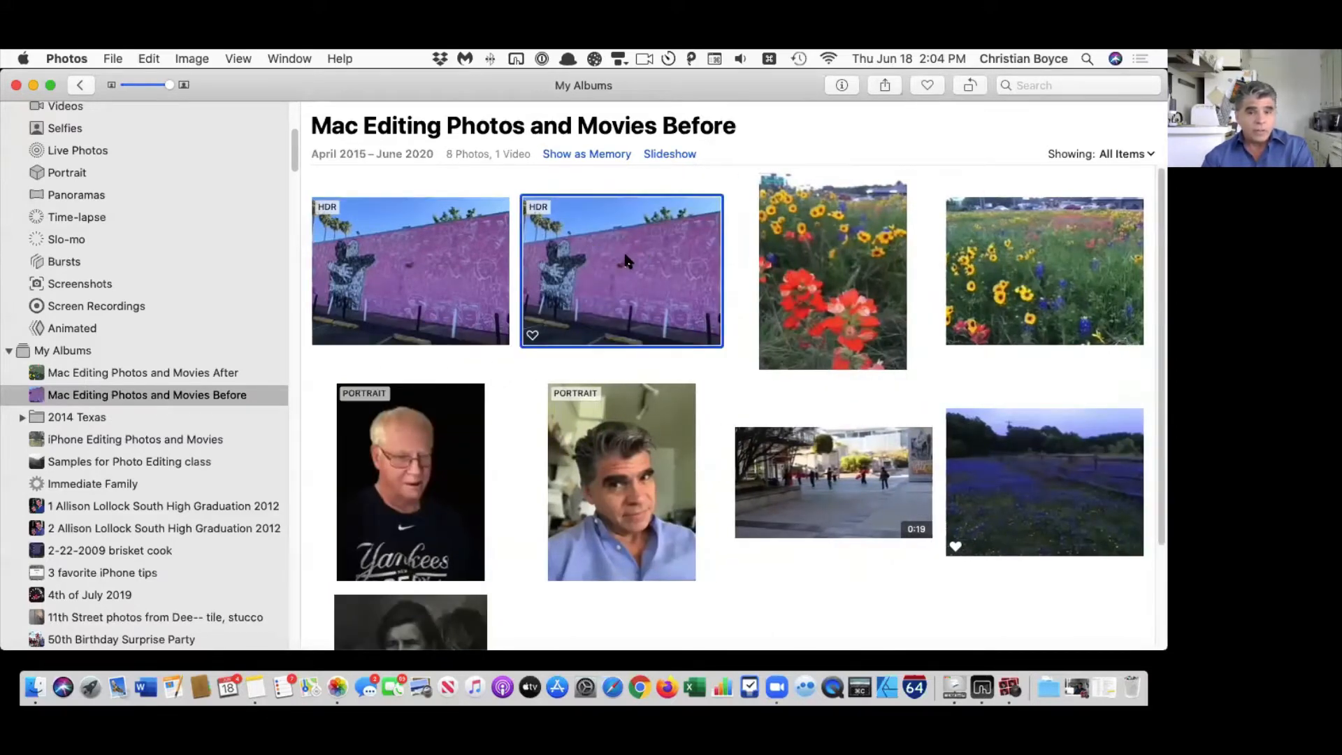
pyautogui.doubleClick(627, 261)
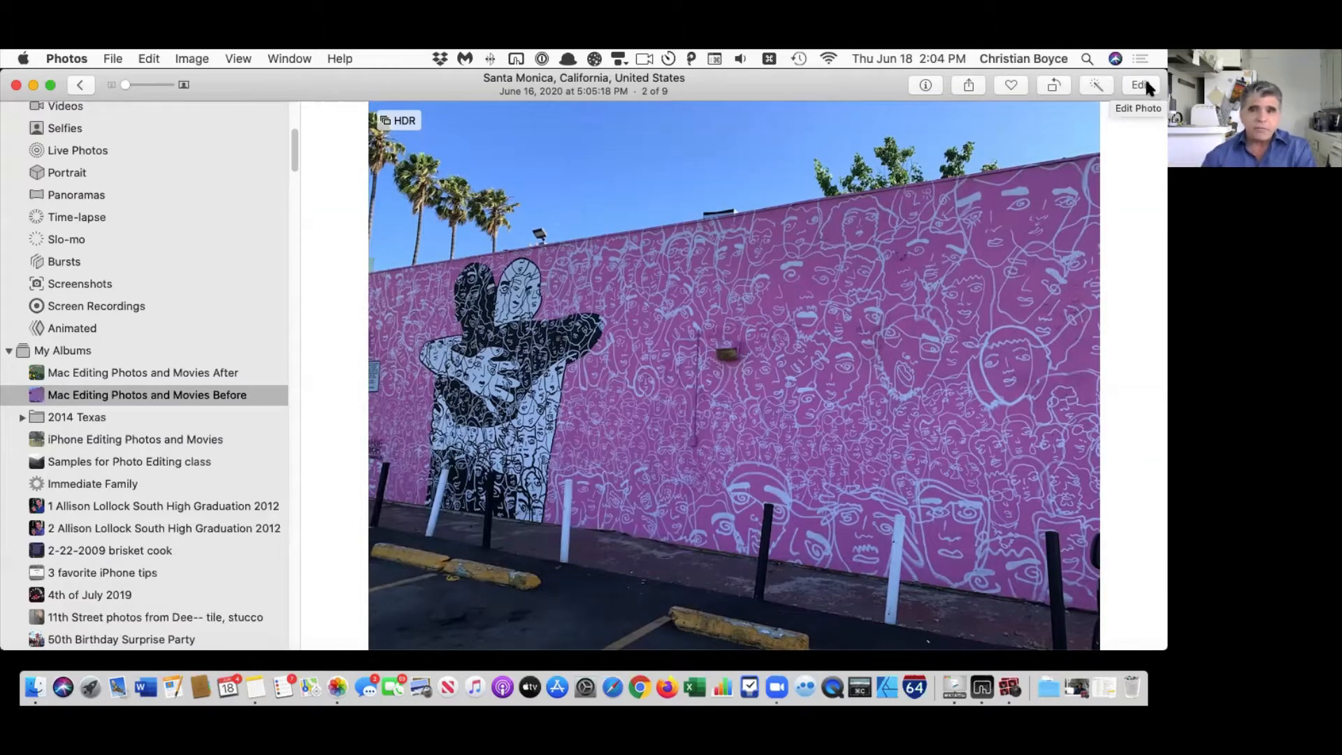
pyautogui.click(1143, 81)
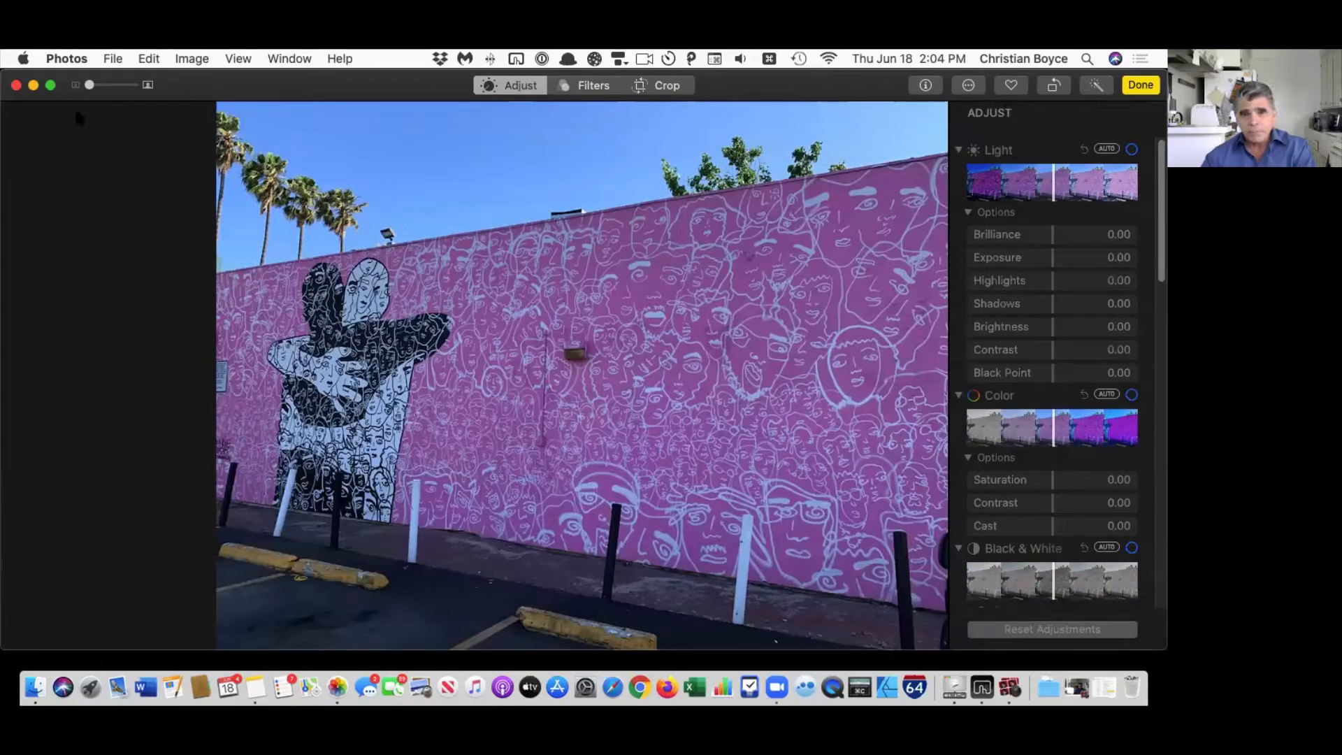
# Step: Collapse all the expanded adjustment sections, from Light and Color through Sharpen and Vignette
pyautogui.click(959, 150)
pyautogui.click(958, 174)
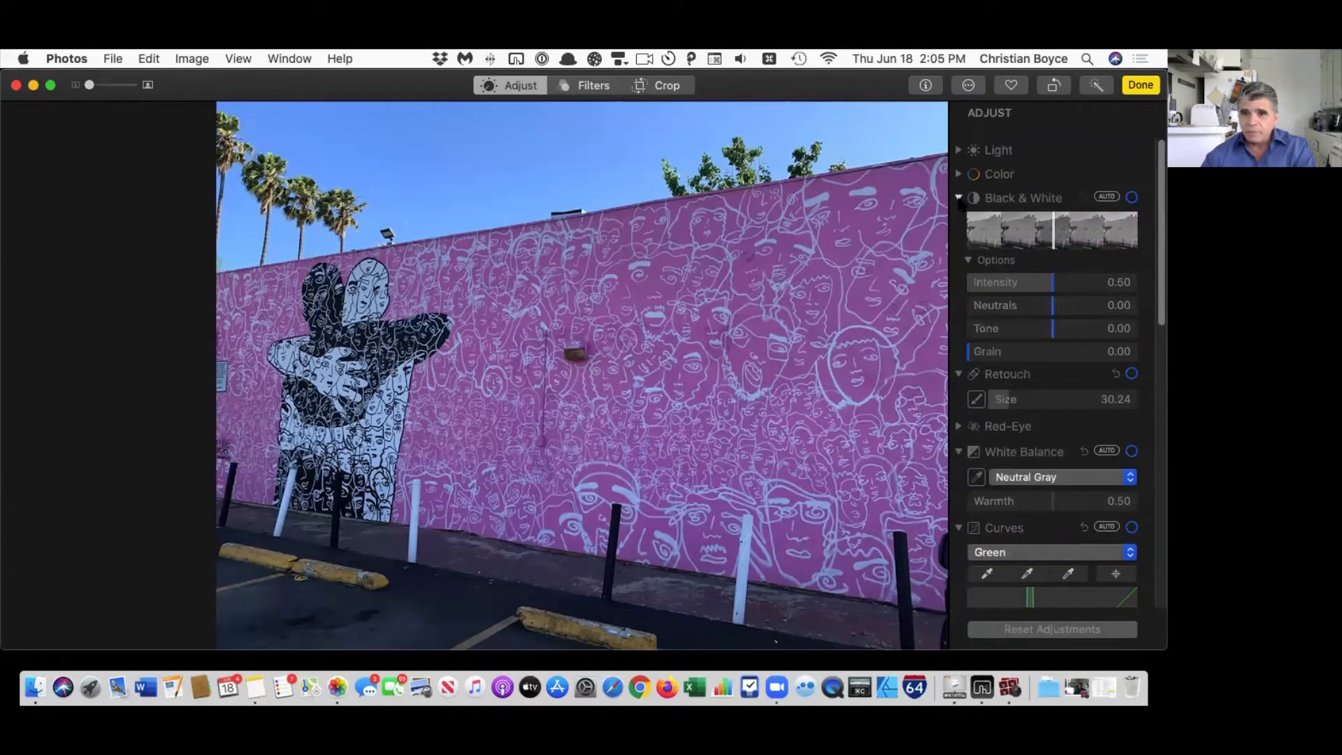
pyautogui.click(958, 198)
pyautogui.click(958, 222)
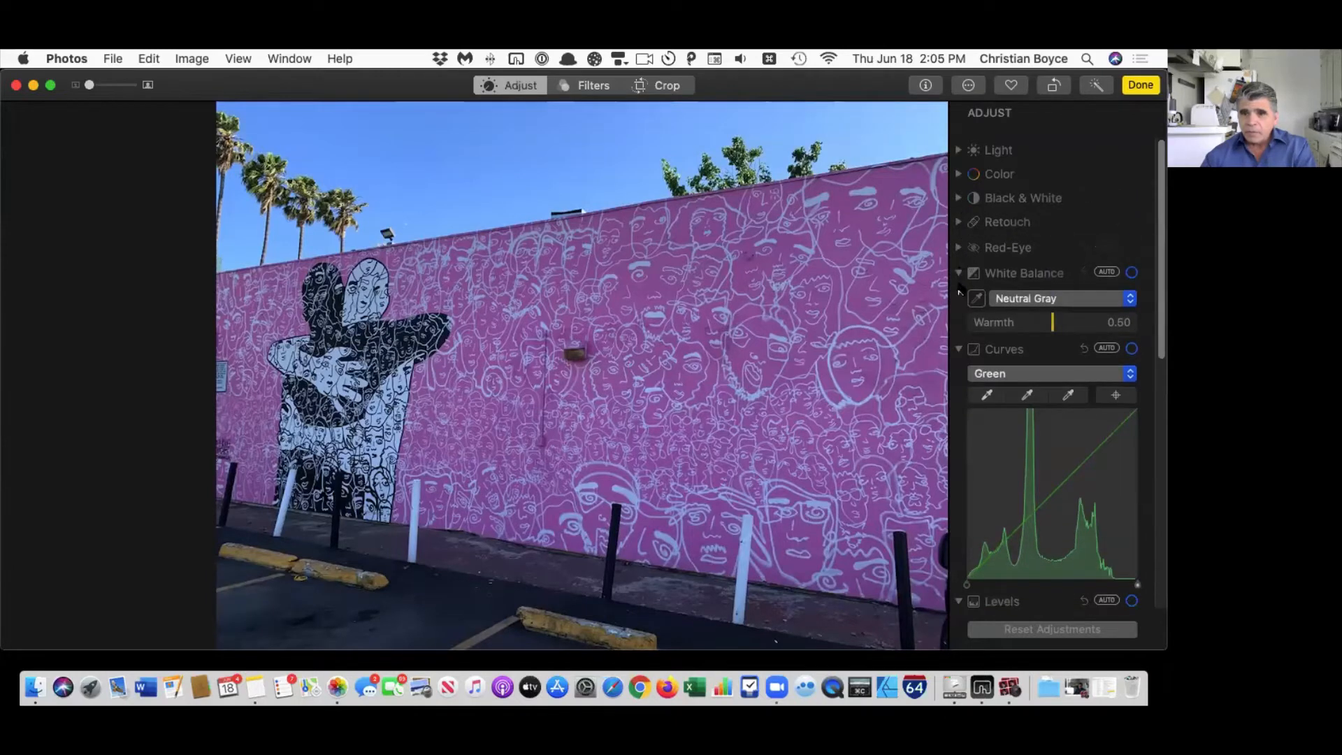
pyautogui.click(960, 273)
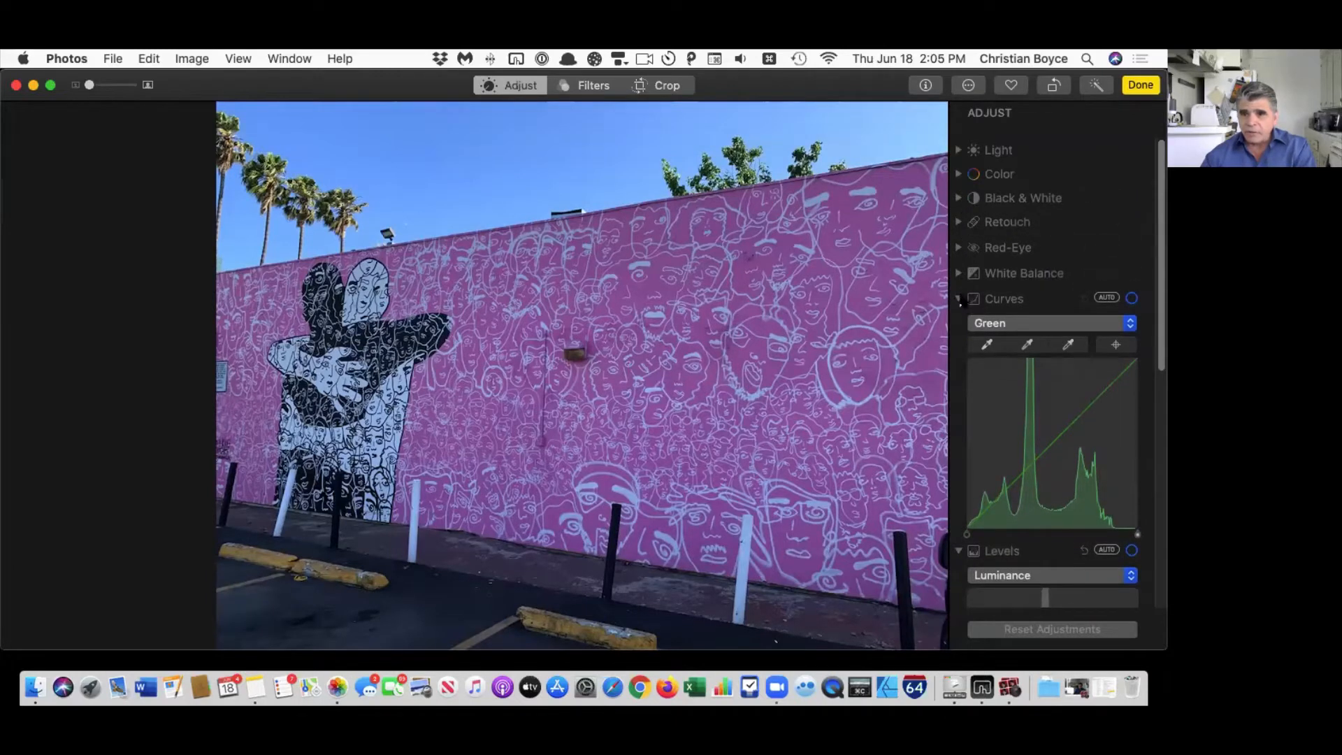
pyautogui.click(958, 299)
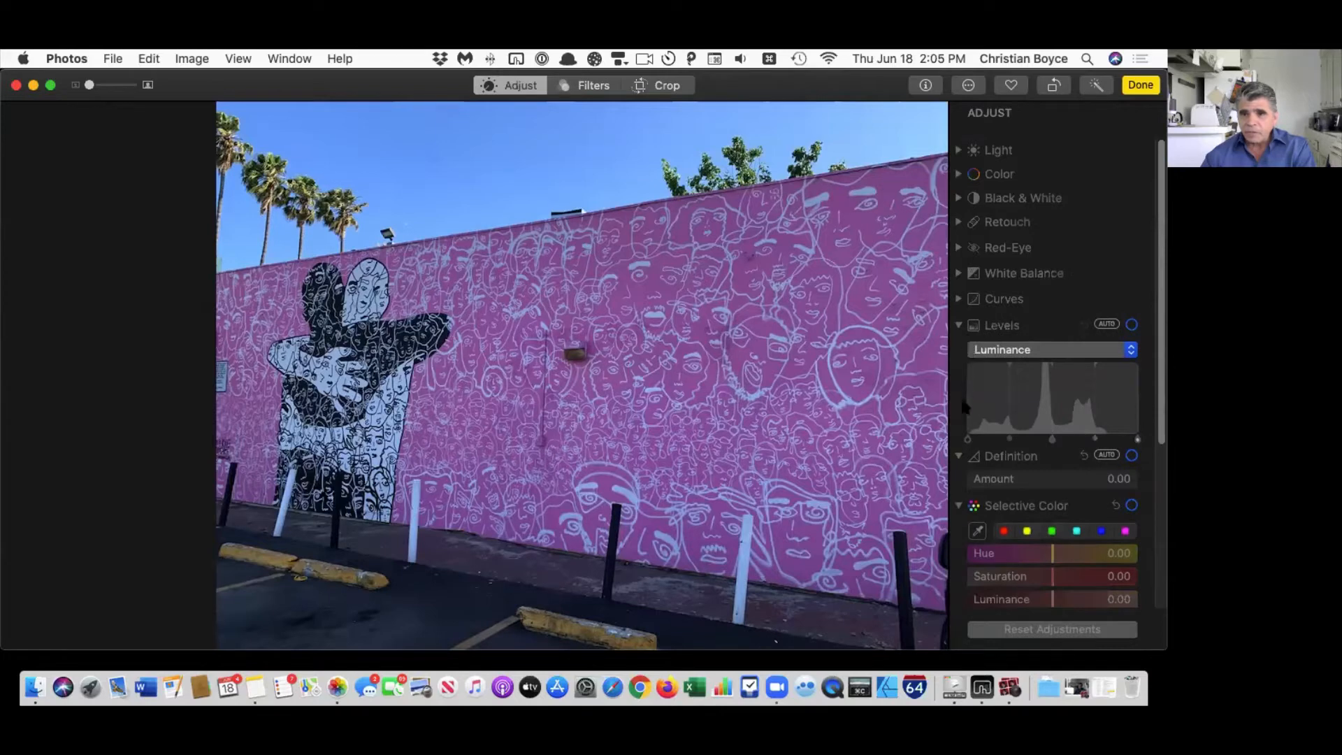
pyautogui.click(959, 326)
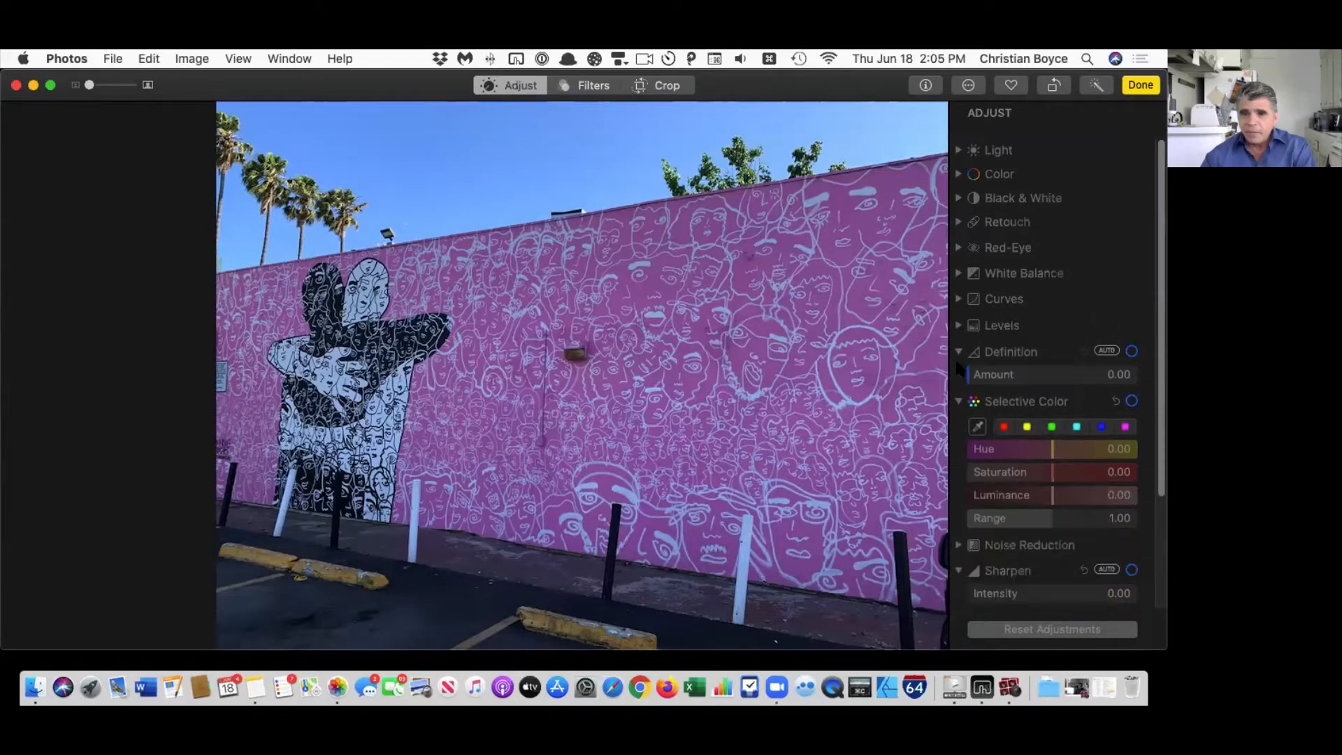
pyautogui.click(960, 351)
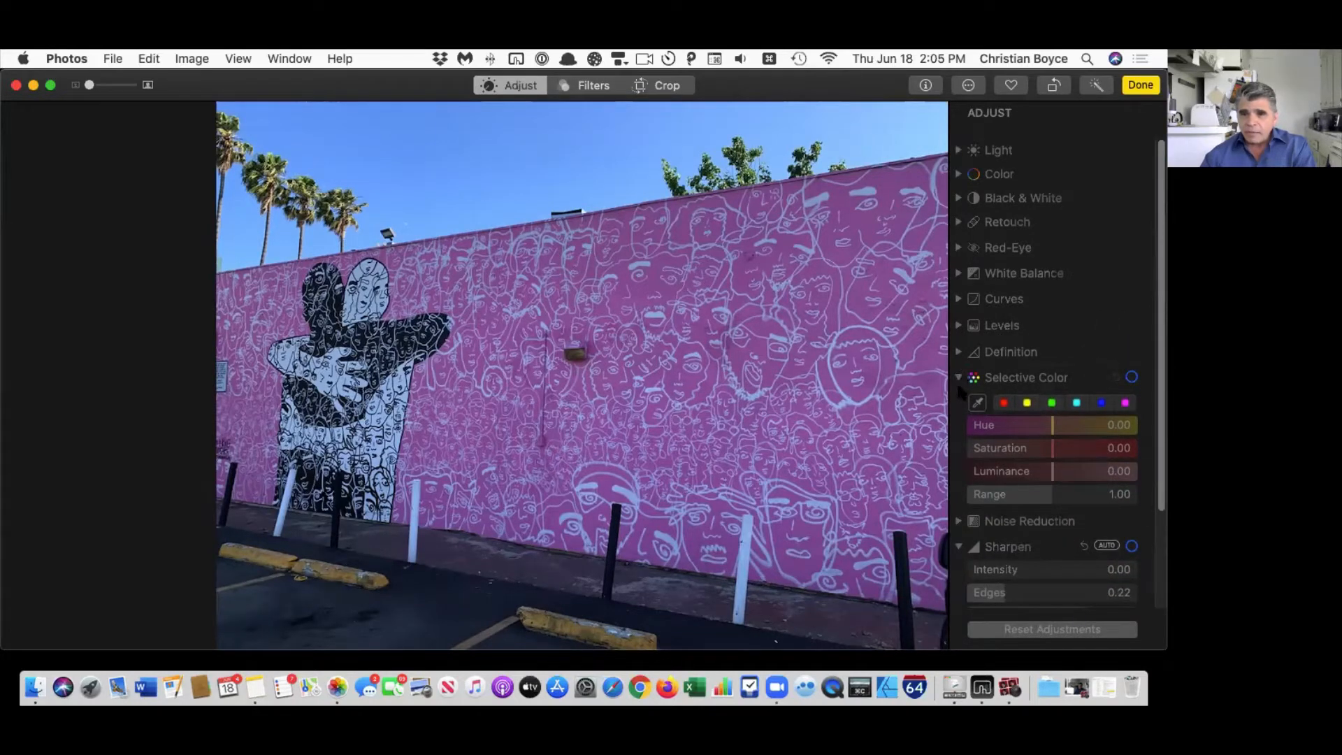
pyautogui.click(959, 378)
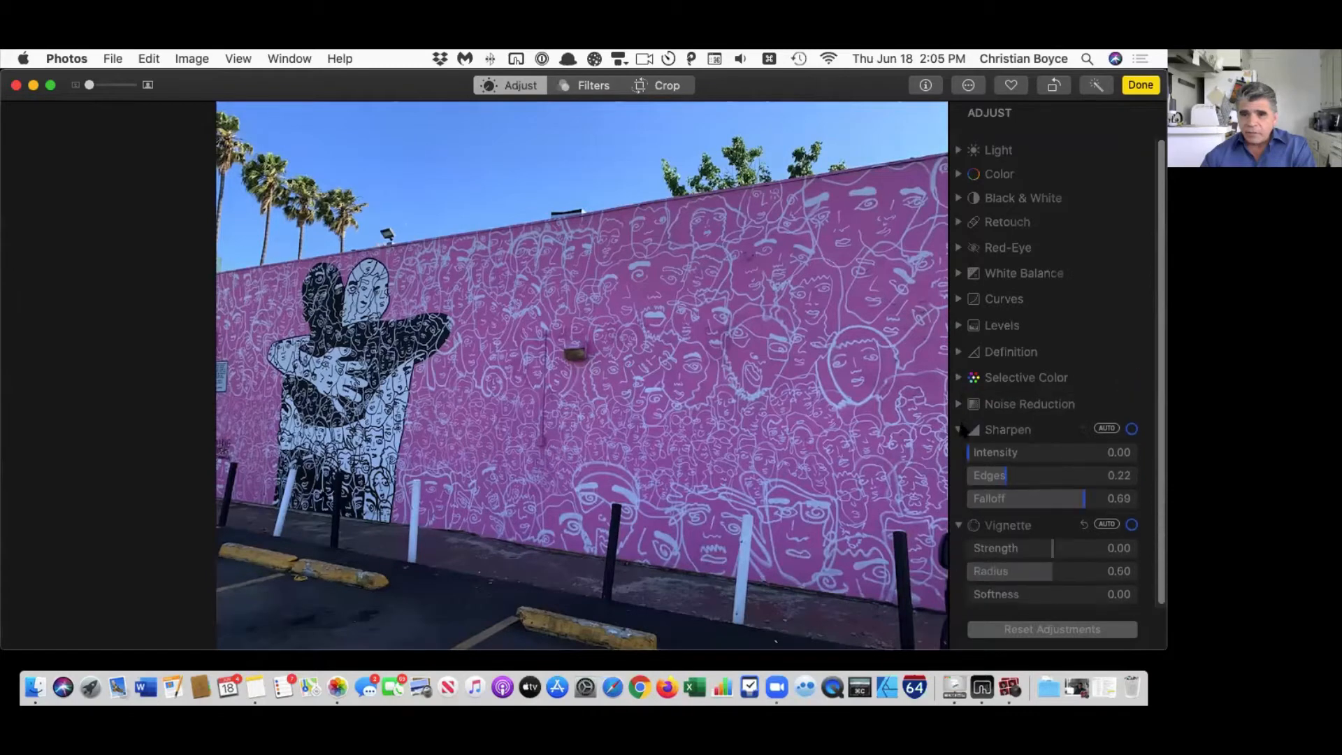
pyautogui.click(959, 429)
pyautogui.click(959, 455)
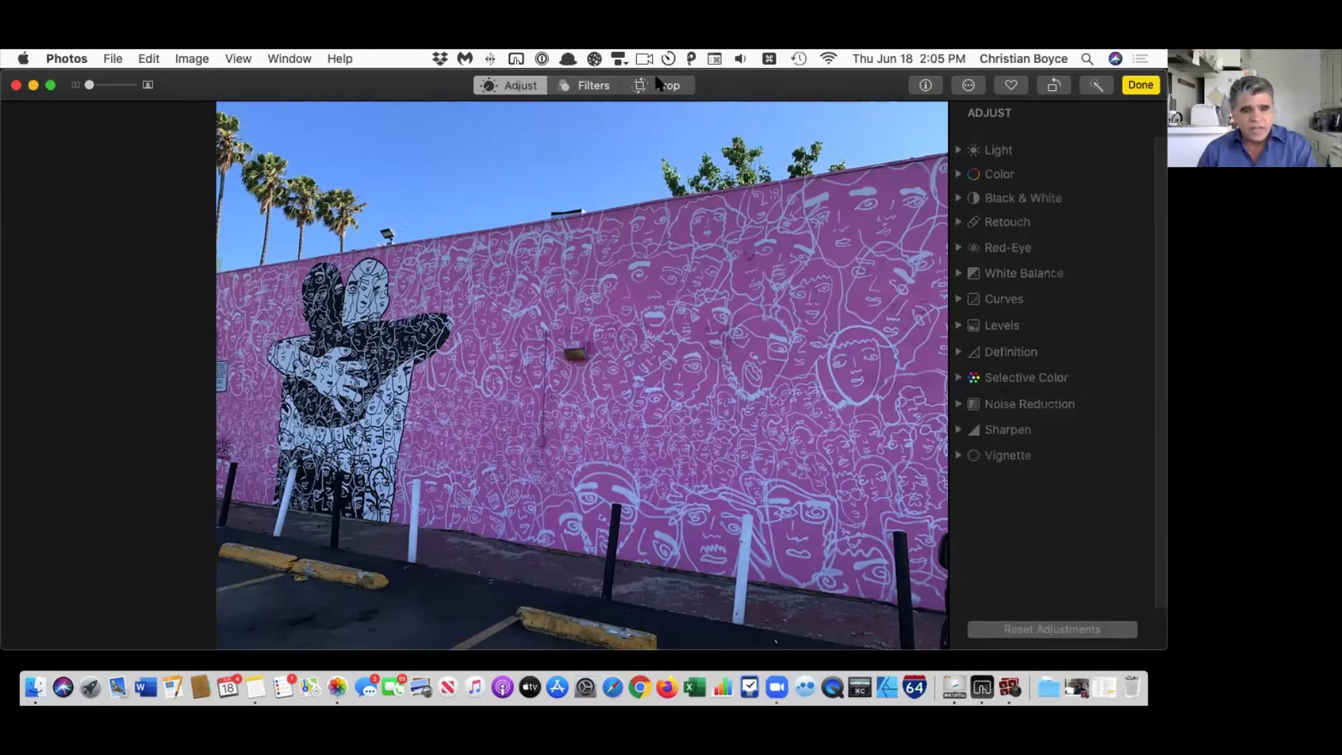
pyautogui.press('c')
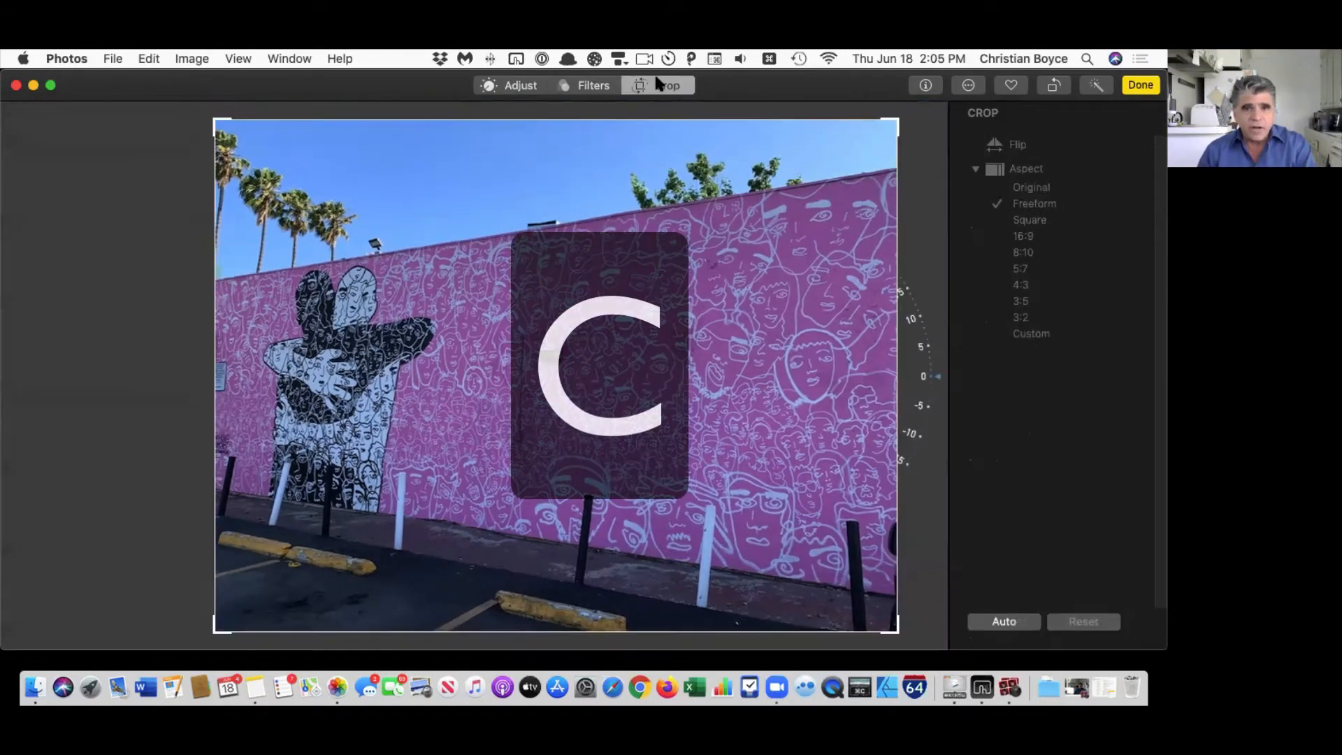
pyautogui.press('a')
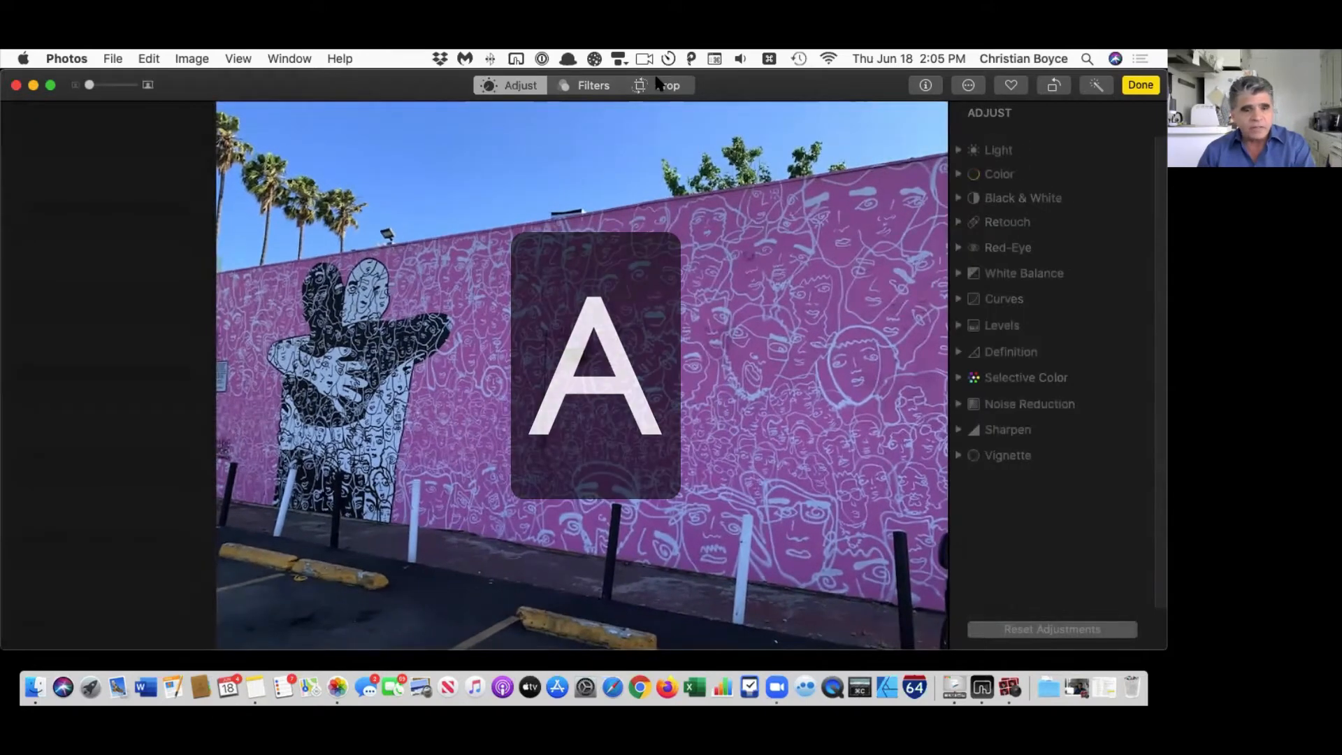
pyautogui.press('f')
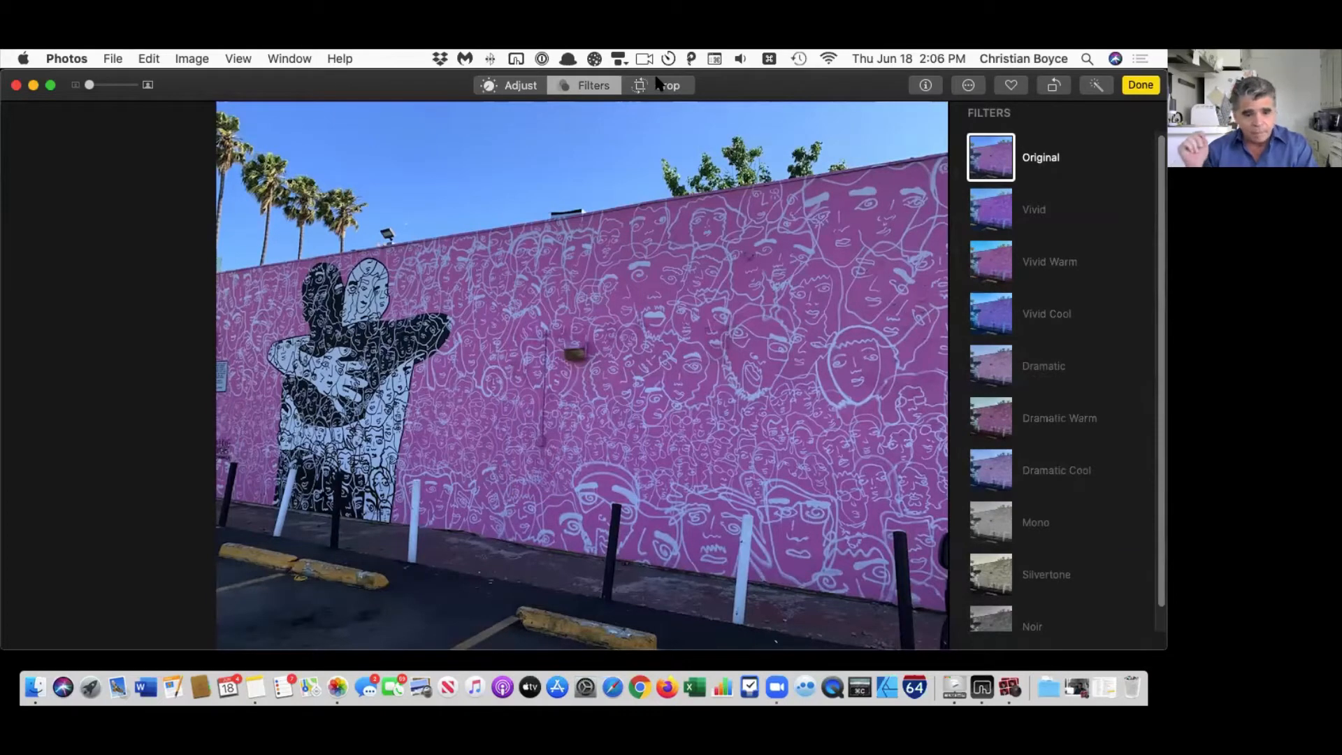
# Step: Crop the strip of parking lot off the bottom of the mural photo and straighten it by about -5 degrees
pyautogui.press('c')
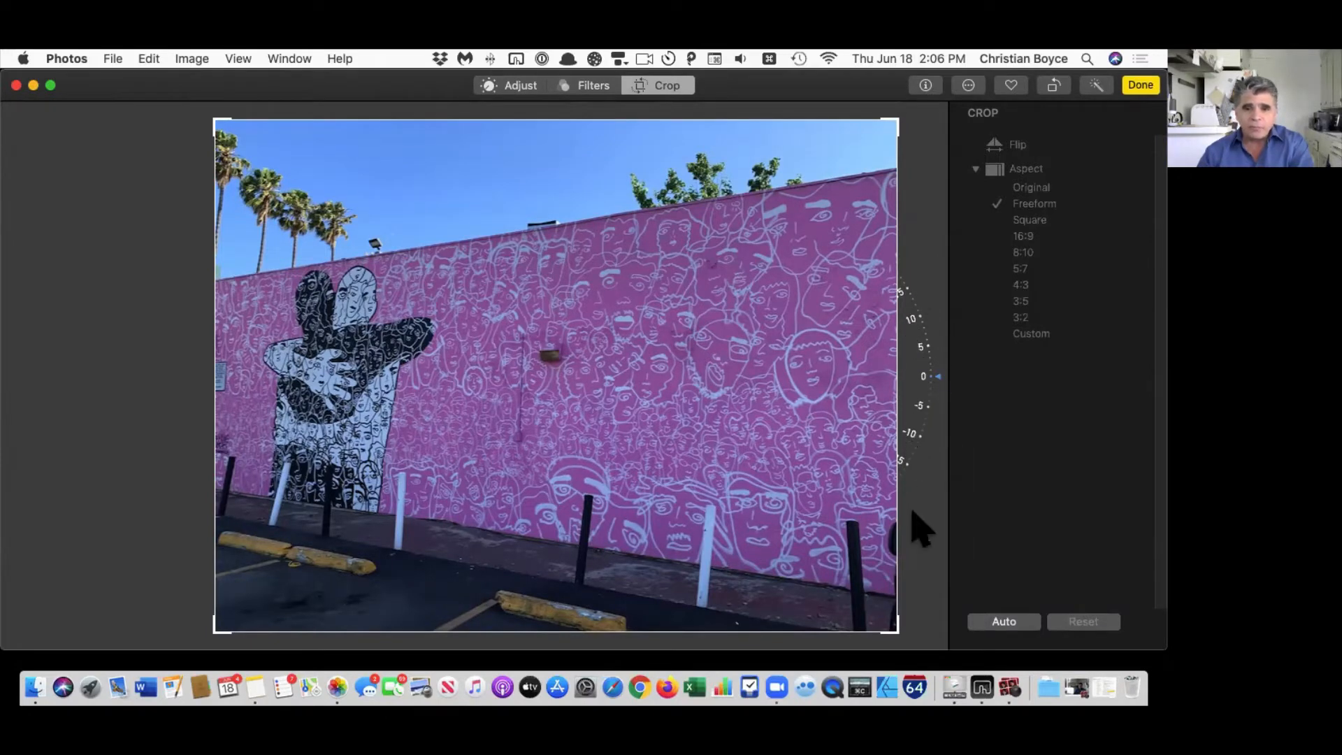
pyautogui.moveTo(893, 625); pyautogui.dragTo(900, 594)
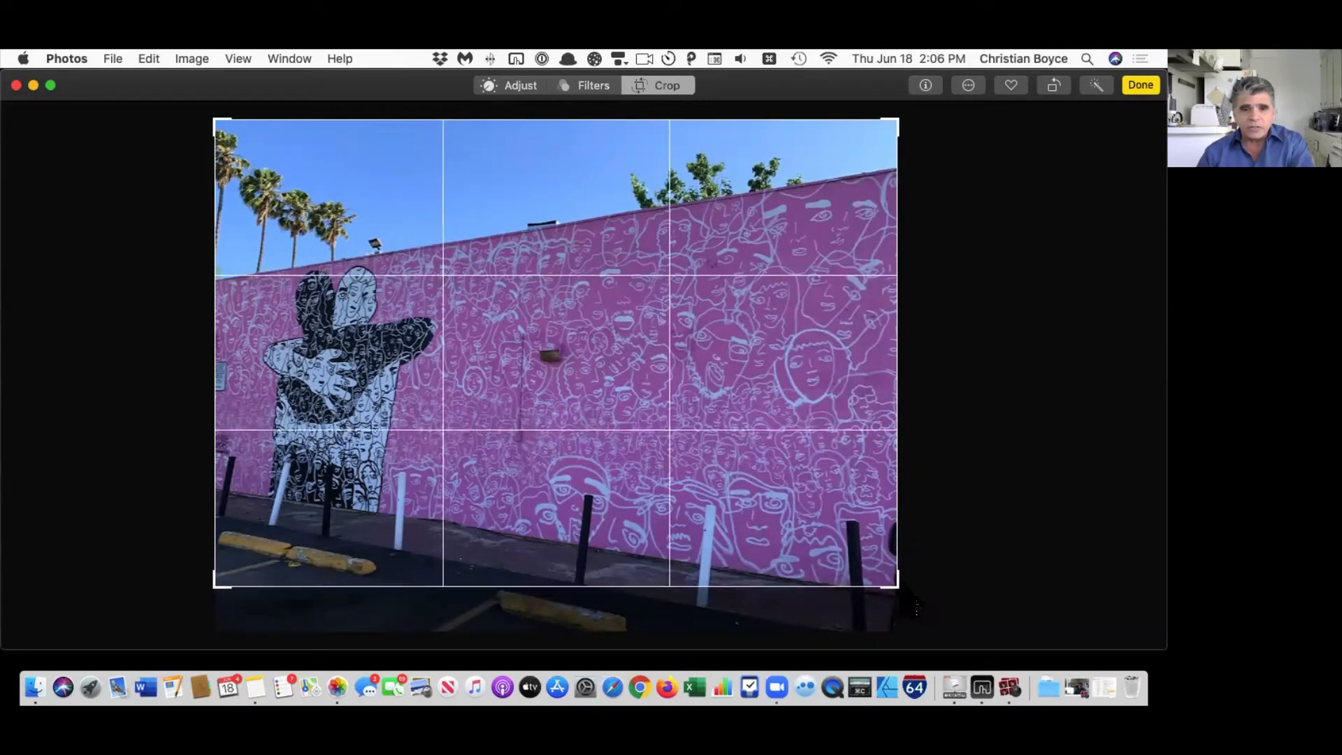
pyautogui.moveTo(903, 397)
pyautogui.moveTo(903, 397)
pyautogui.mouseDown()
pyautogui.moveTo(749, 398)
pyautogui.moveTo(905, 402)
pyautogui.mouseUp()
pyautogui.moveTo(904, 405)
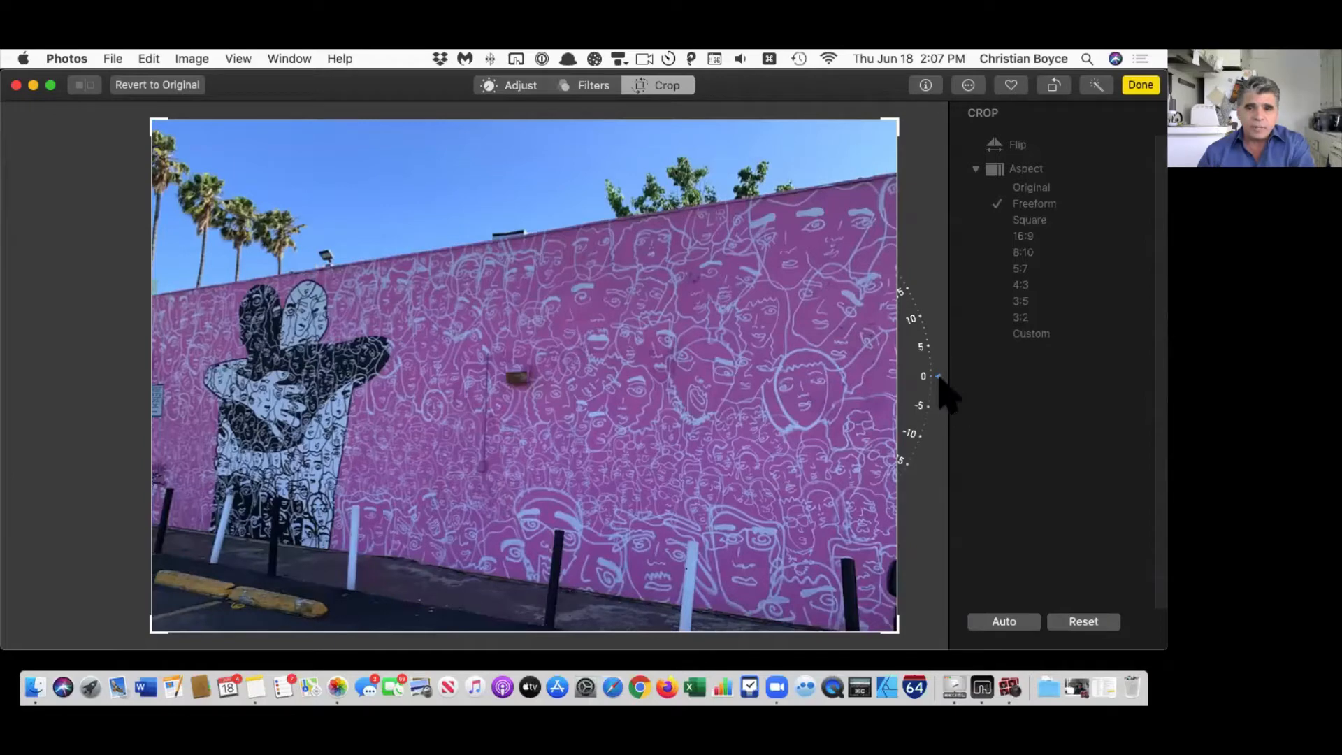
pyautogui.moveTo(938, 376); pyautogui.dragTo(932, 316)
pyautogui.moveTo(929, 301); pyautogui.dragTo(928, 286)
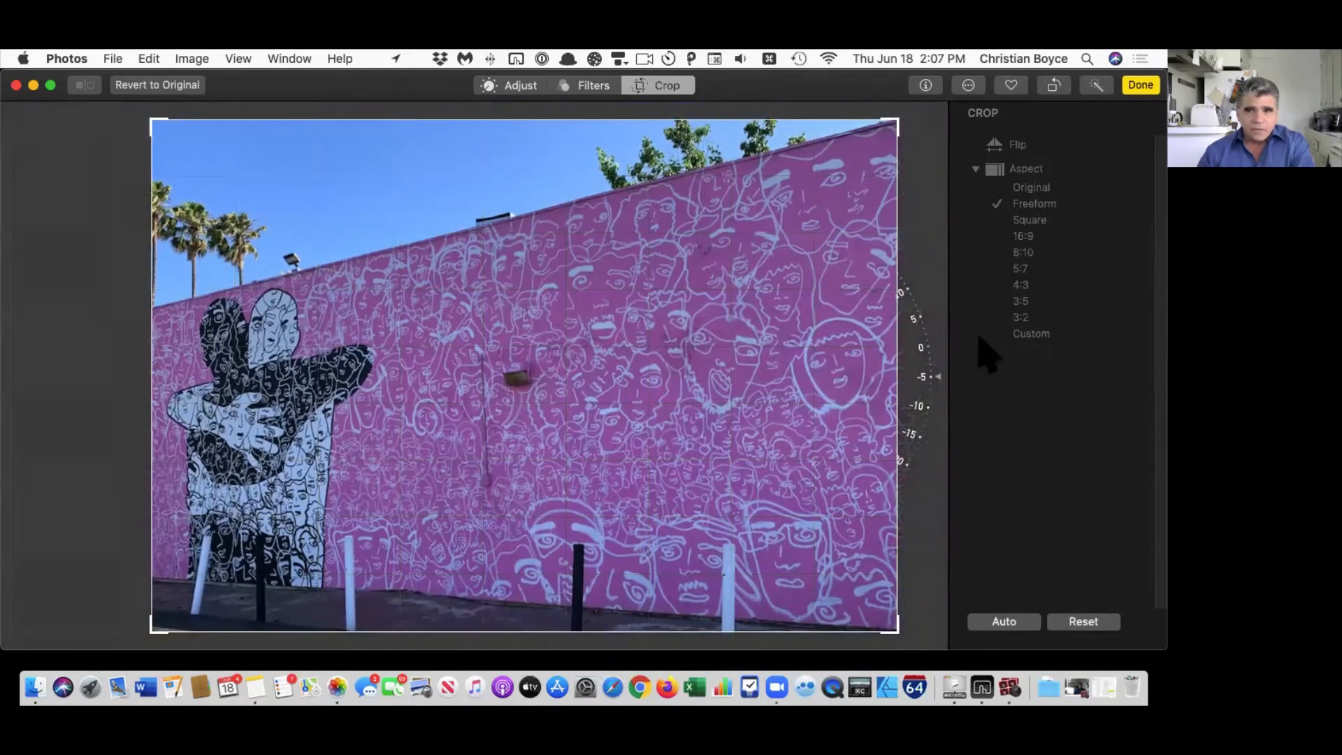
# Step: Constrain the crop to an 8:10 aspect ratio
pyautogui.click(1029, 172)
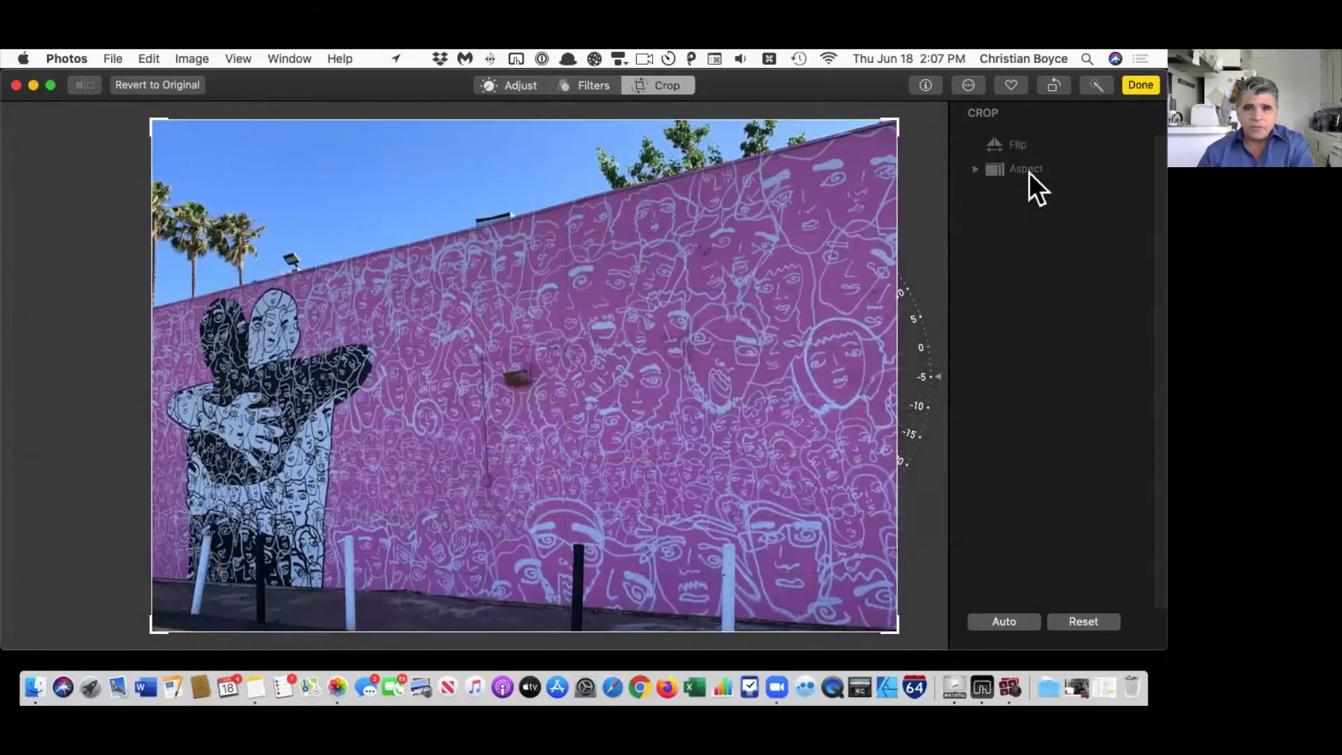
pyautogui.click(978, 174)
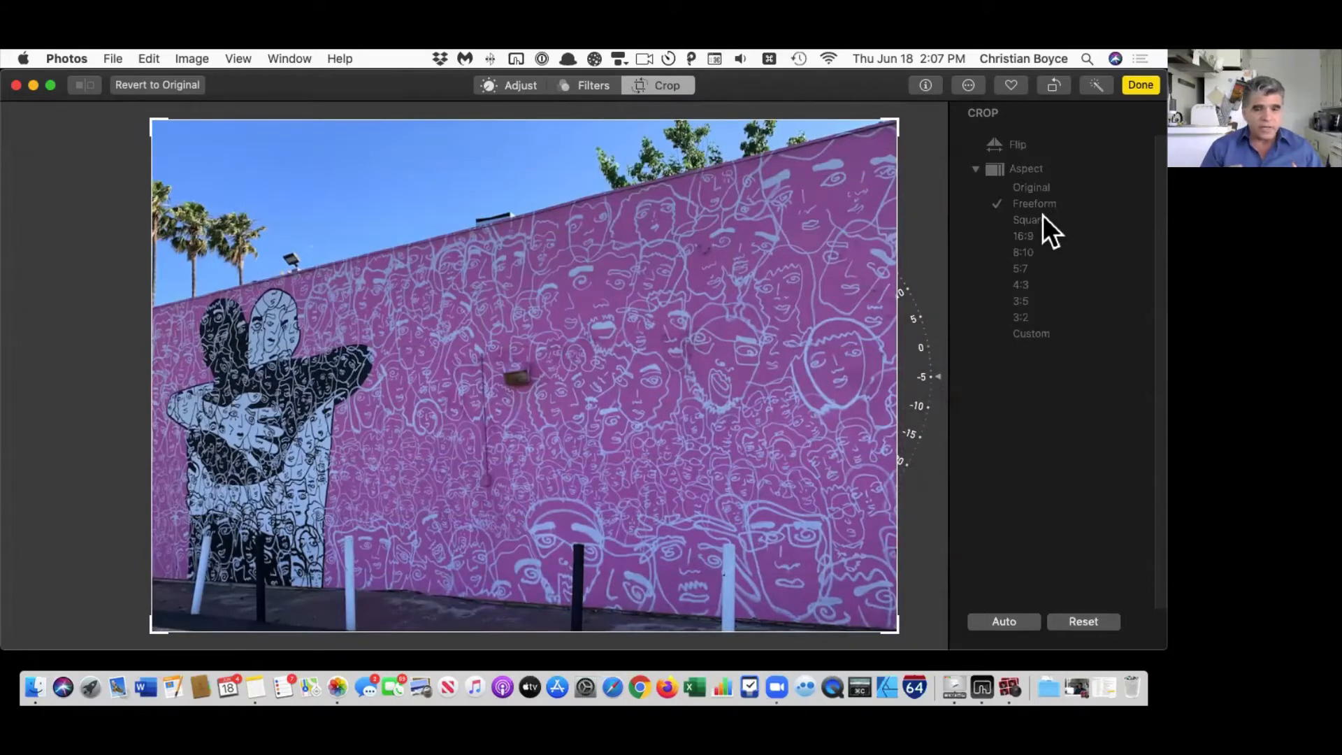
pyautogui.click(1028, 253)
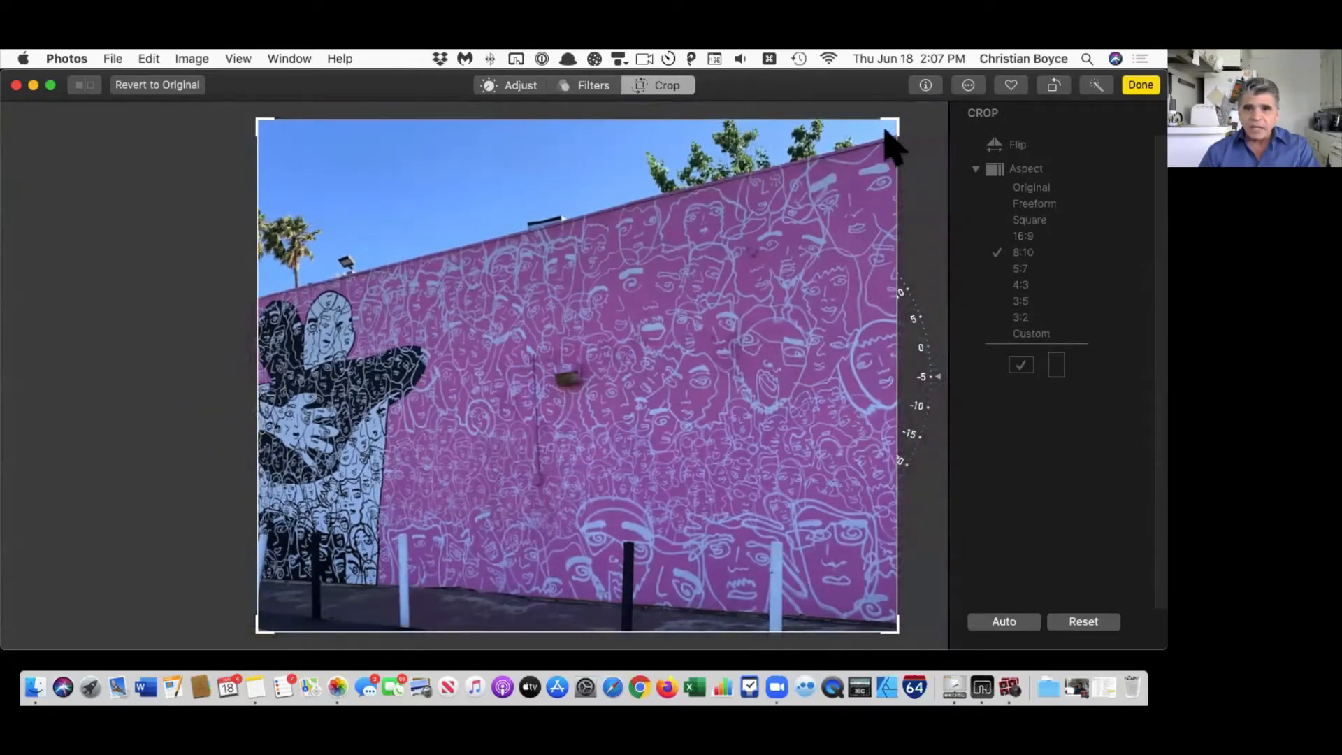
# Step: Try resizing the 8:10 crop, repositioning the mural inside it, and switching it to portrait and back to landscape
pyautogui.moveTo(892, 119); pyautogui.dragTo(657, 305)
pyautogui.moveTo(898, 120); pyautogui.dragTo(1040, 135)
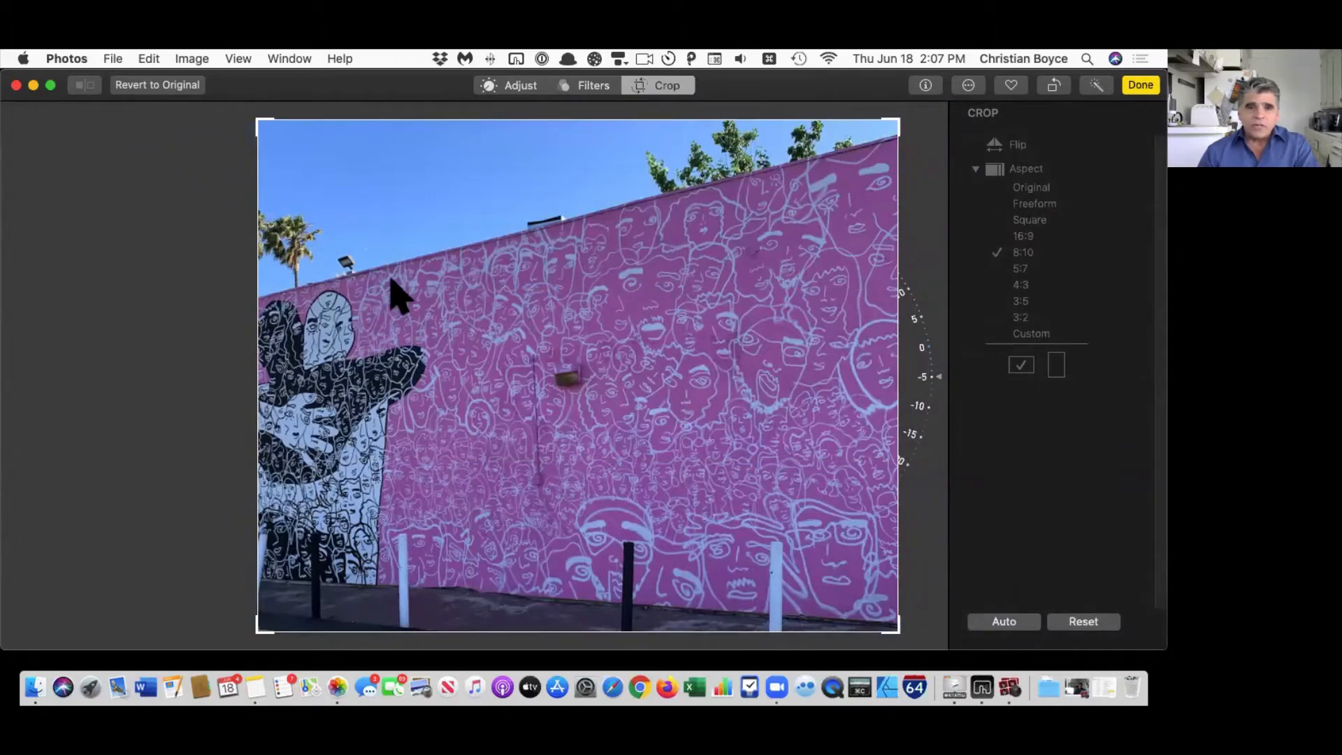
pyautogui.moveTo(390, 288); pyautogui.dragTo(473, 291)
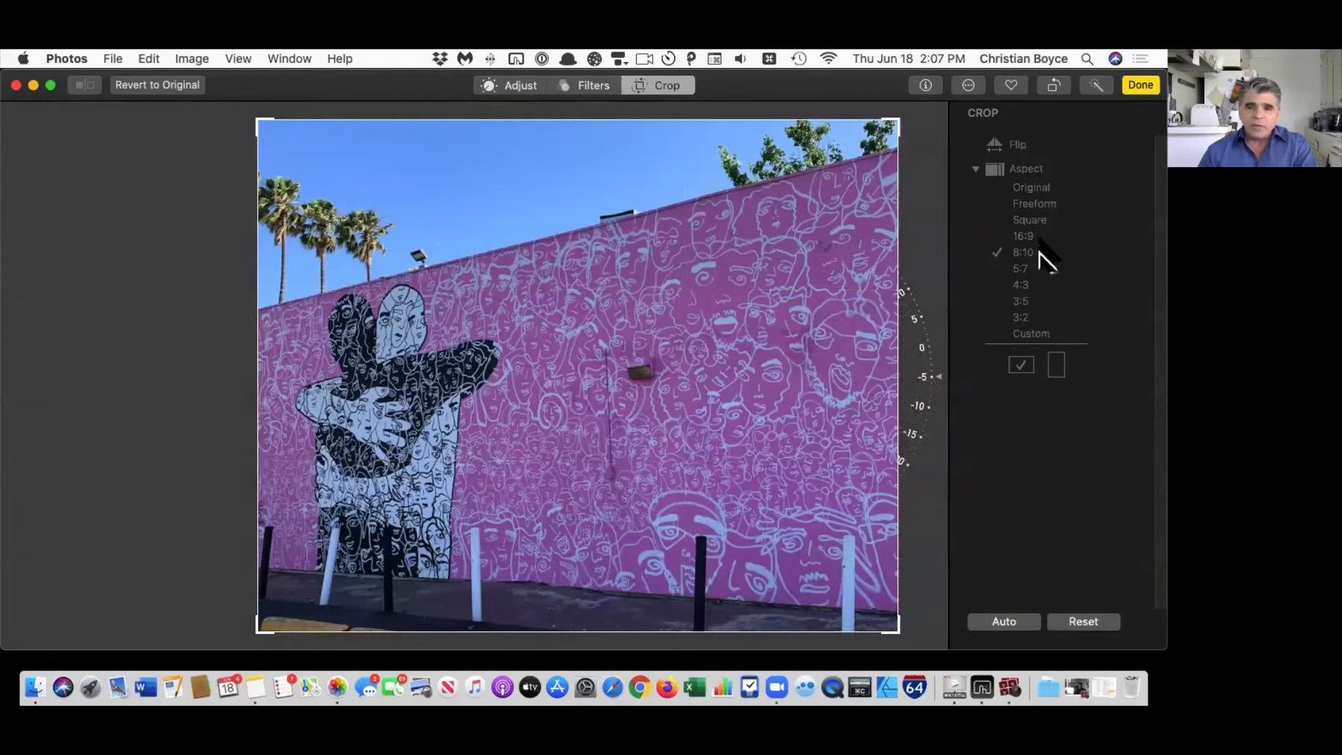
pyautogui.click(1059, 367)
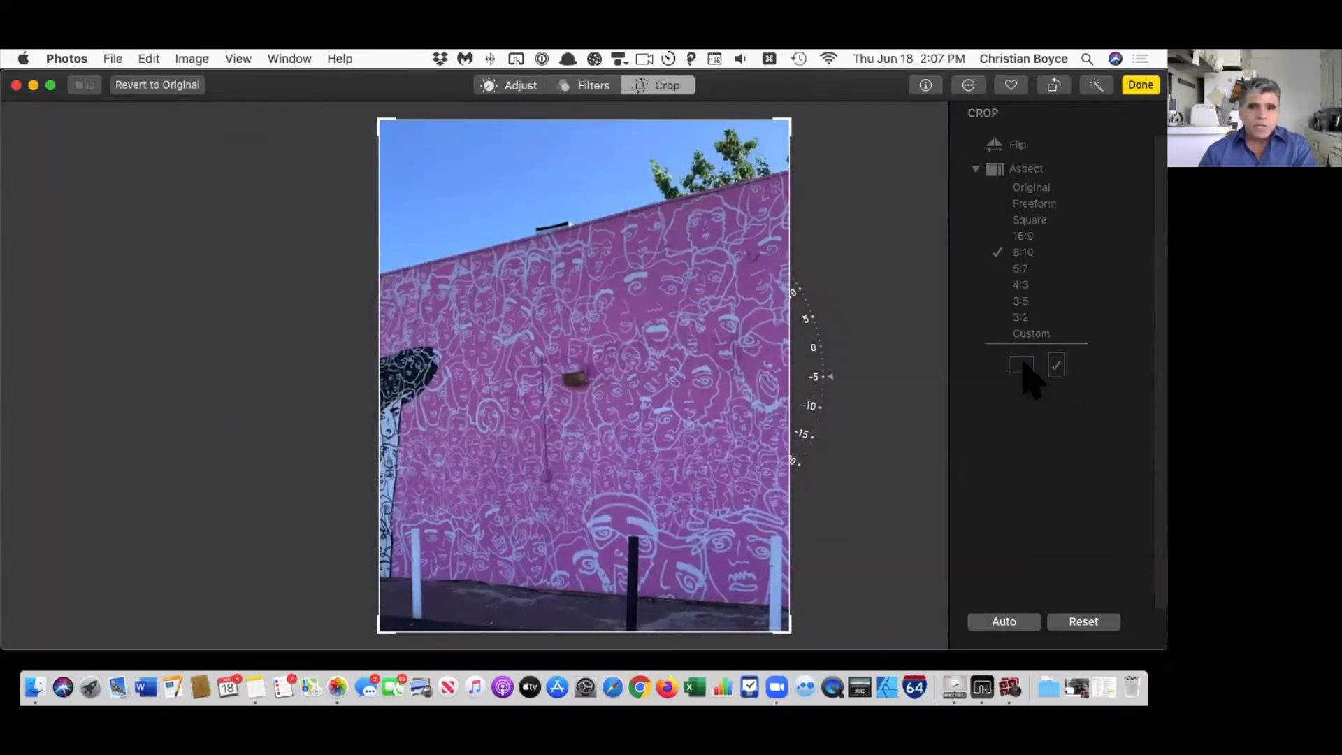
pyautogui.click(1025, 364)
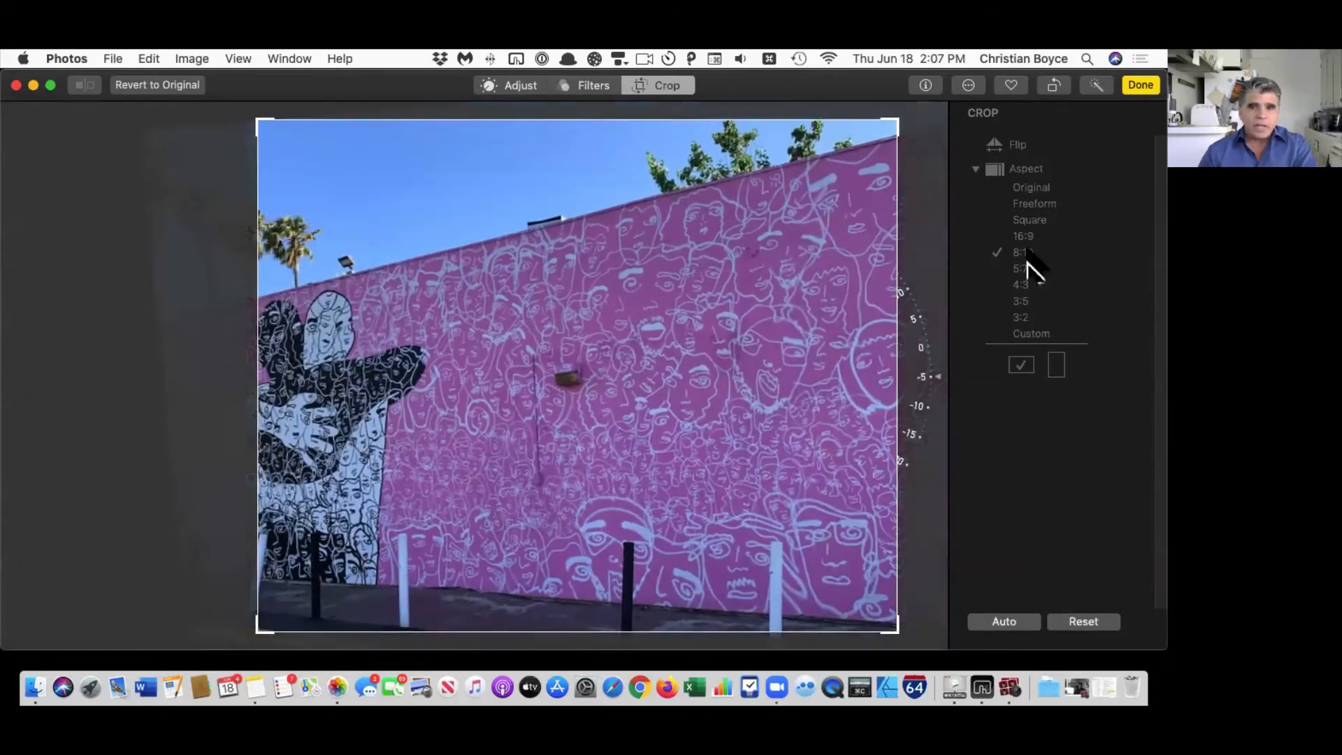
# Step: Flip the photo horizontally and reposition it so the embracing figures and palm trees fit inside the crop frame
pyautogui.click(998, 145)
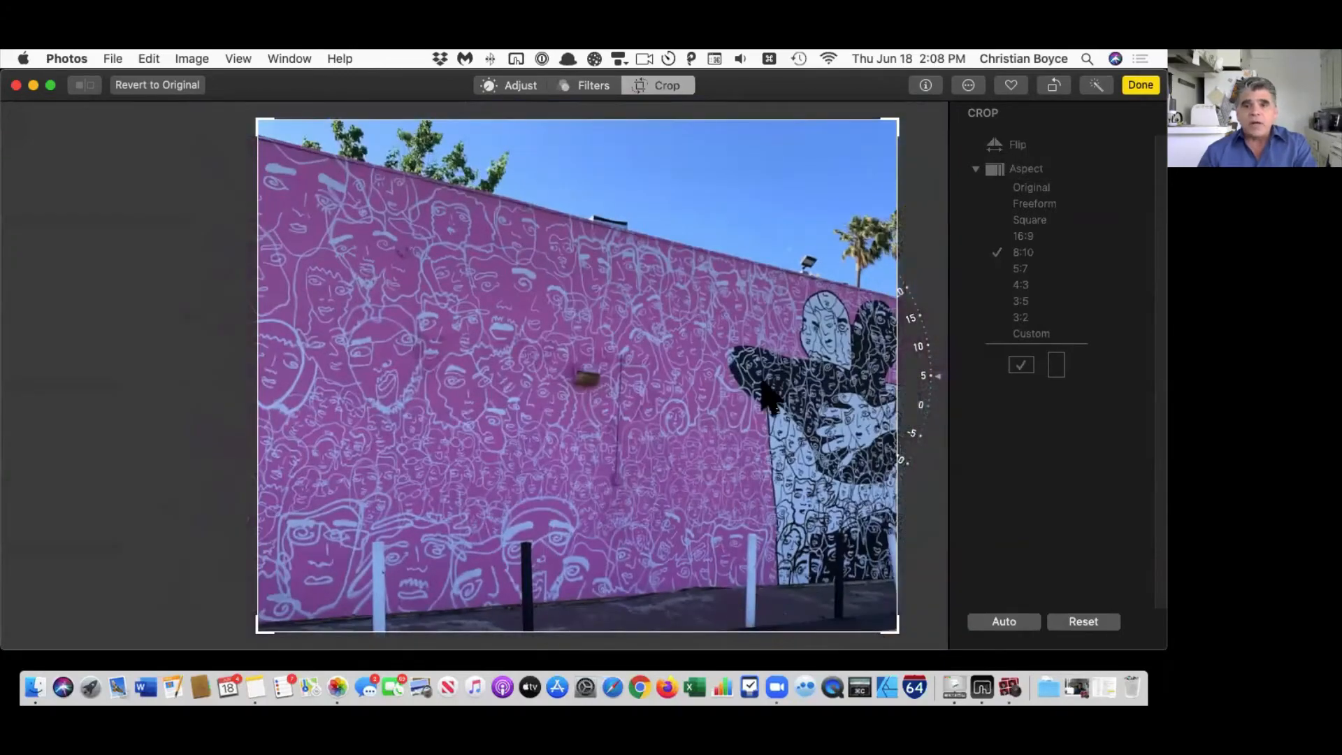
pyautogui.moveTo(768, 397); pyautogui.dragTo(609, 405)
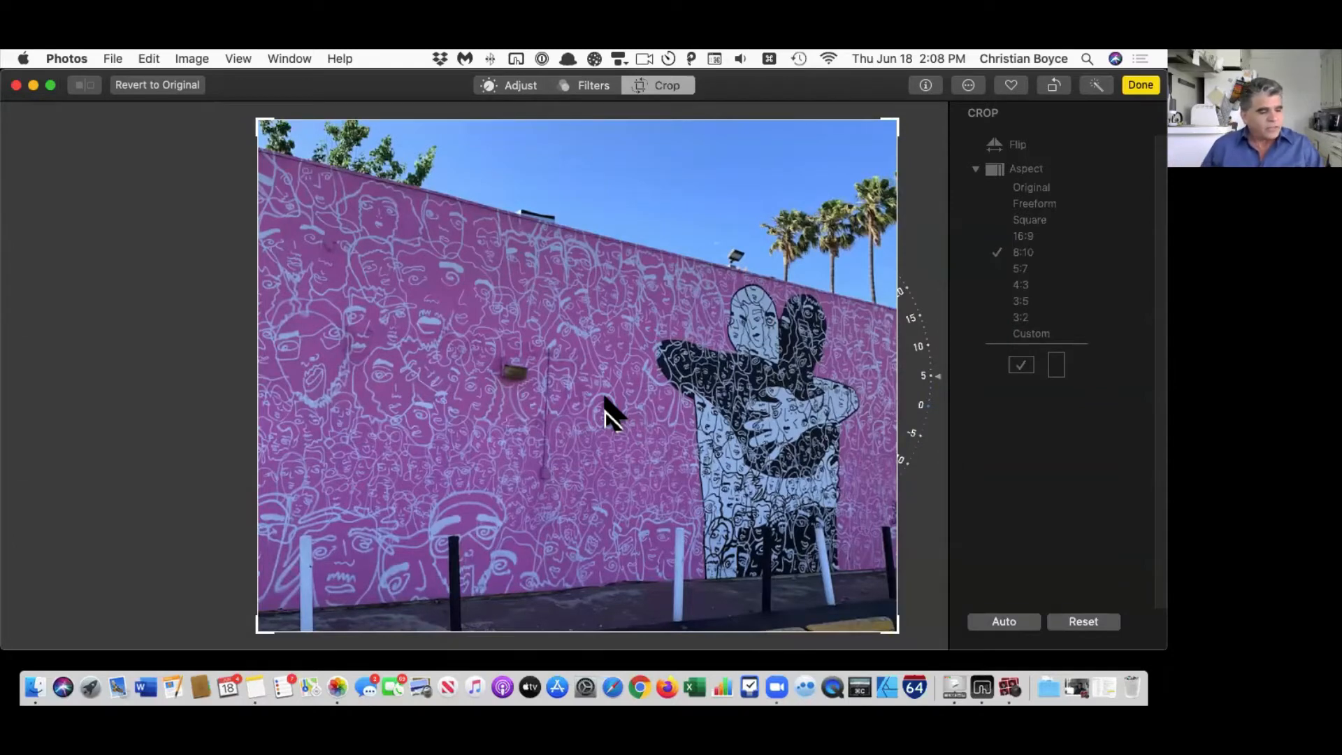
pyautogui.click(997, 144)
pyautogui.click(998, 145)
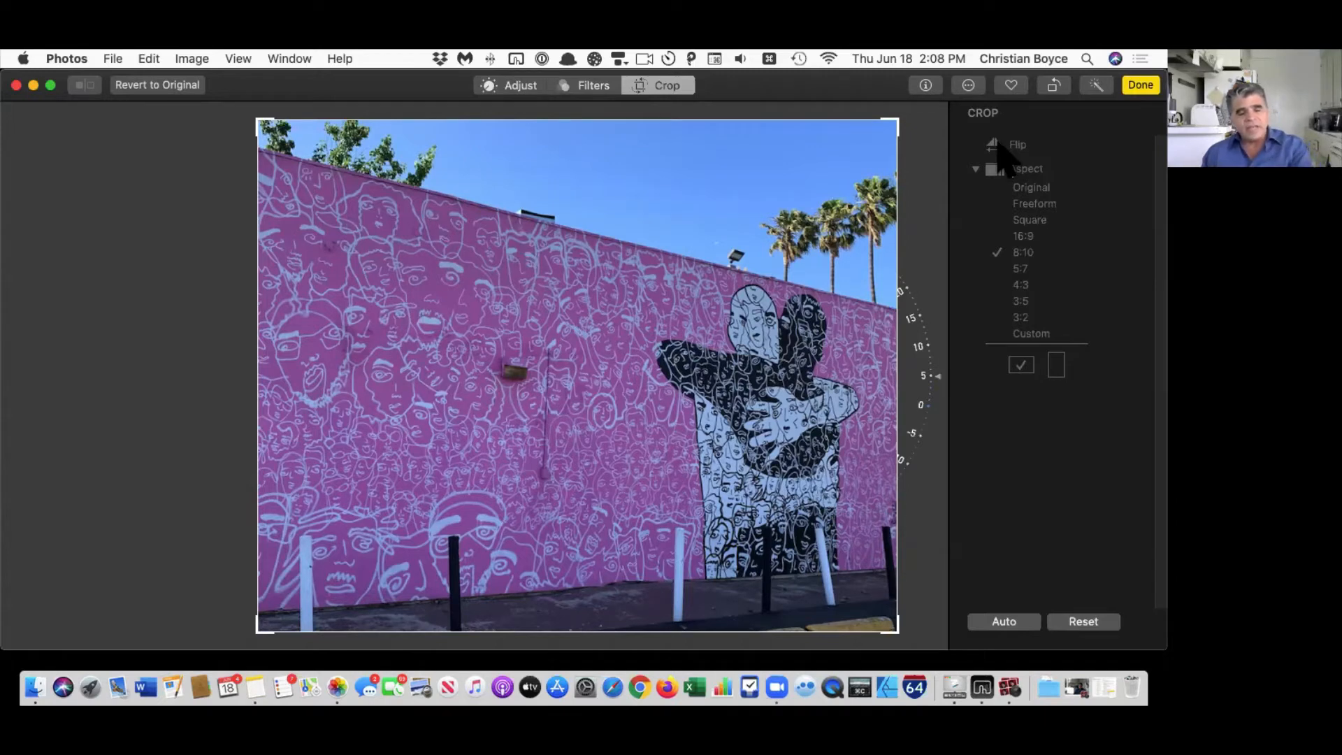
# Step: Return to the photo's adjustments and apply automatic enhancement to its light and color
pyautogui.press('a')
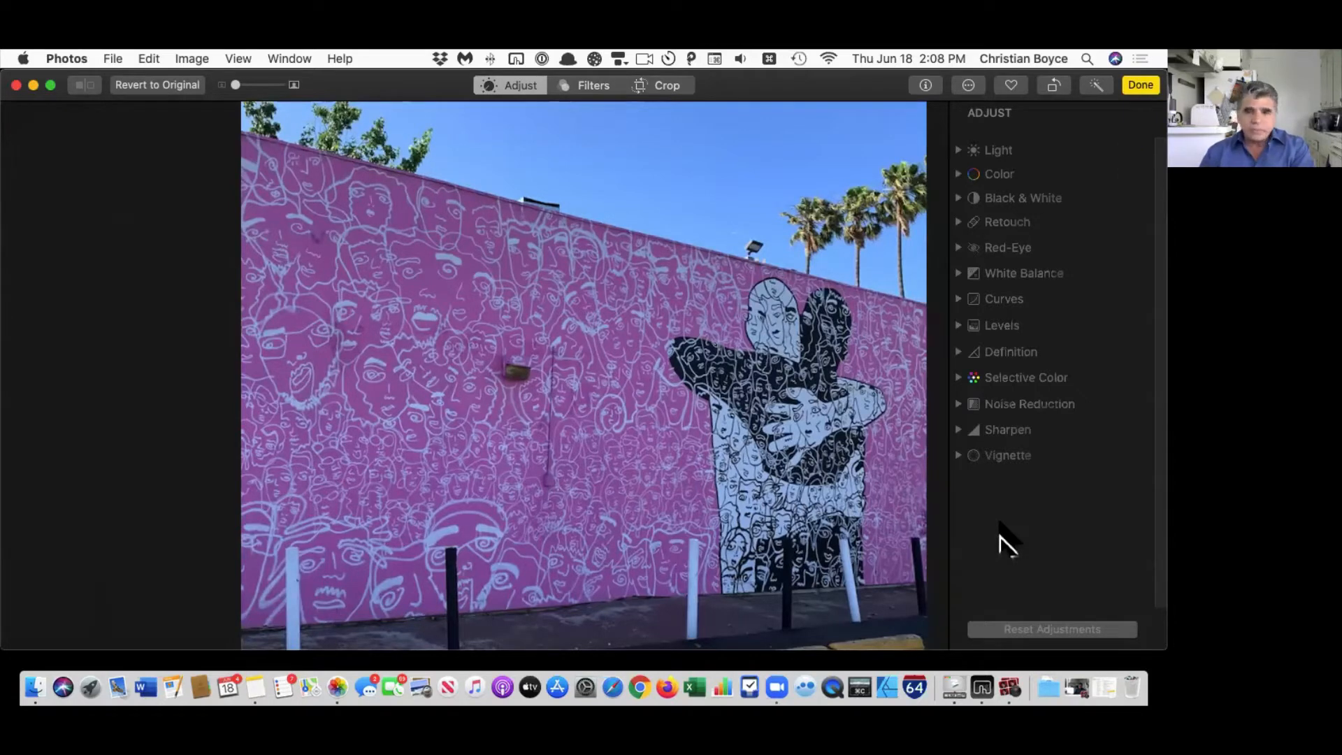
pyautogui.click(1097, 87)
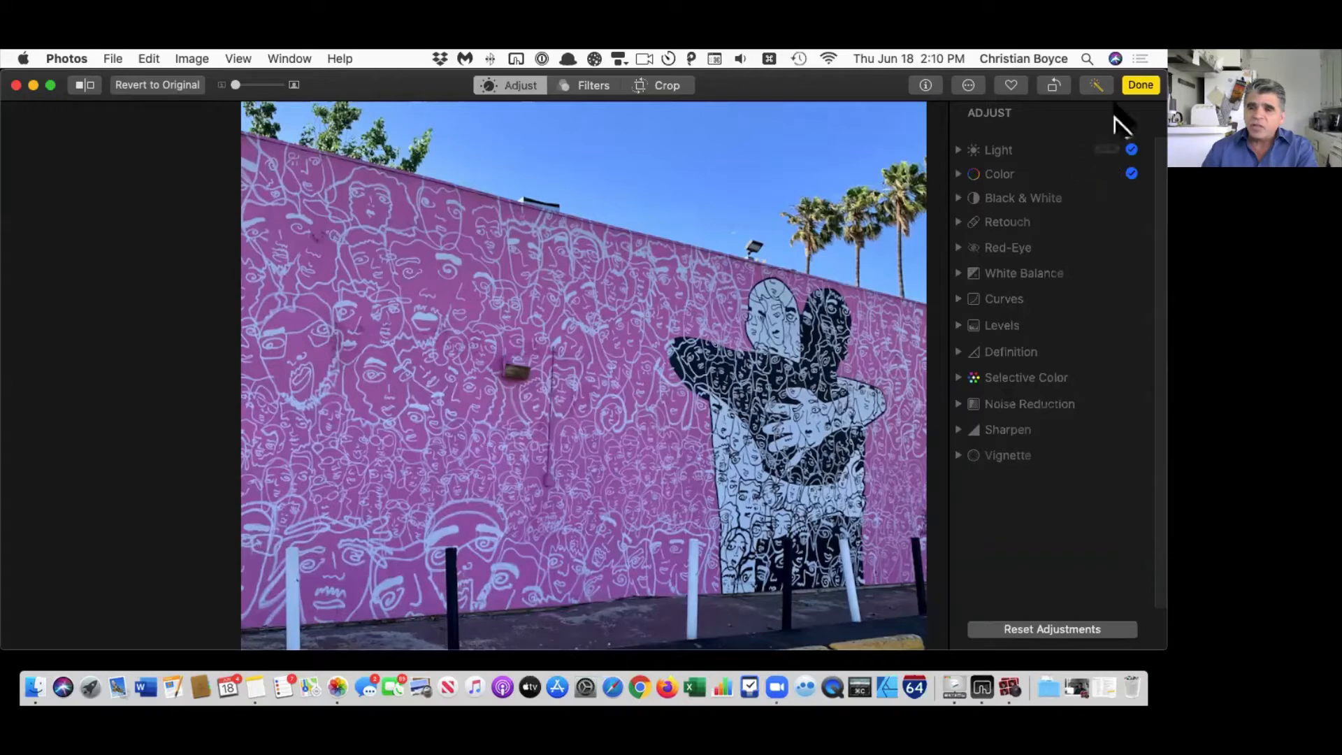
pyautogui.click(1096, 85)
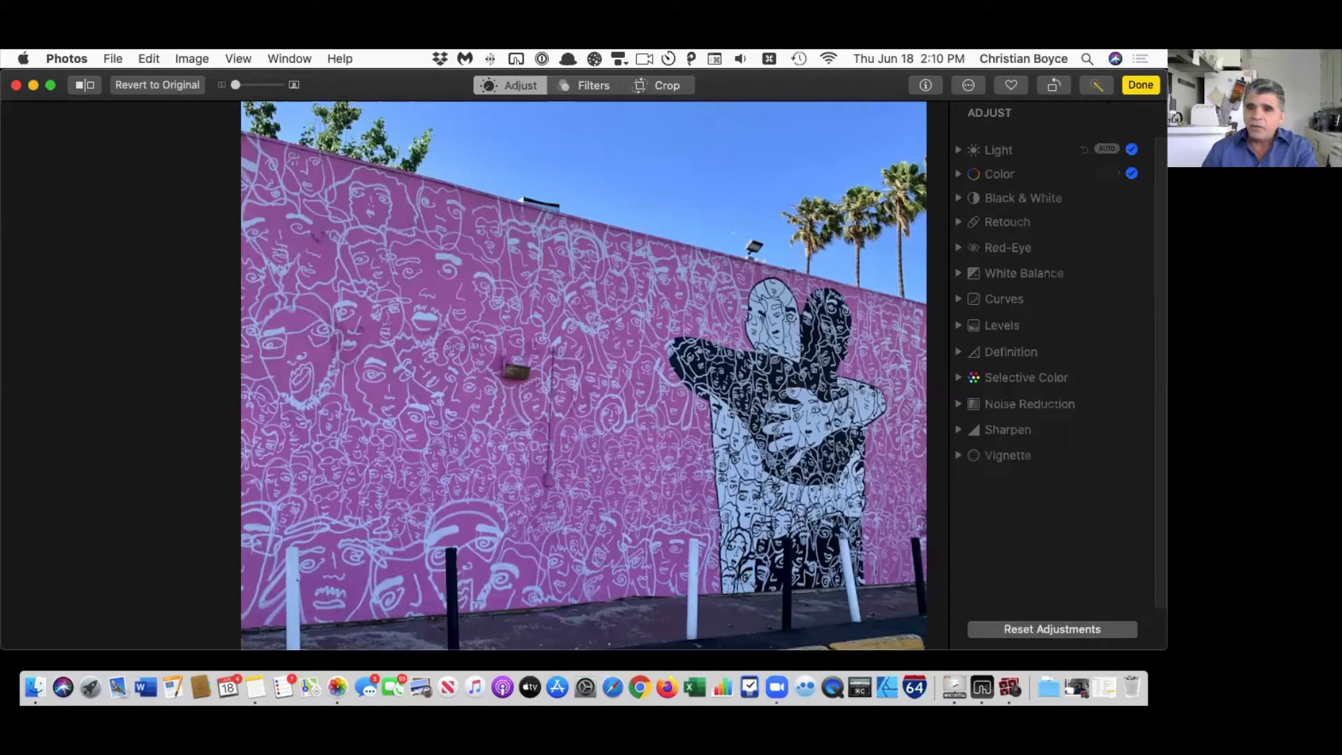
# Step: Try darkening the photo's overall light, and restore the automatic light adjustment
pyautogui.click(959, 150)
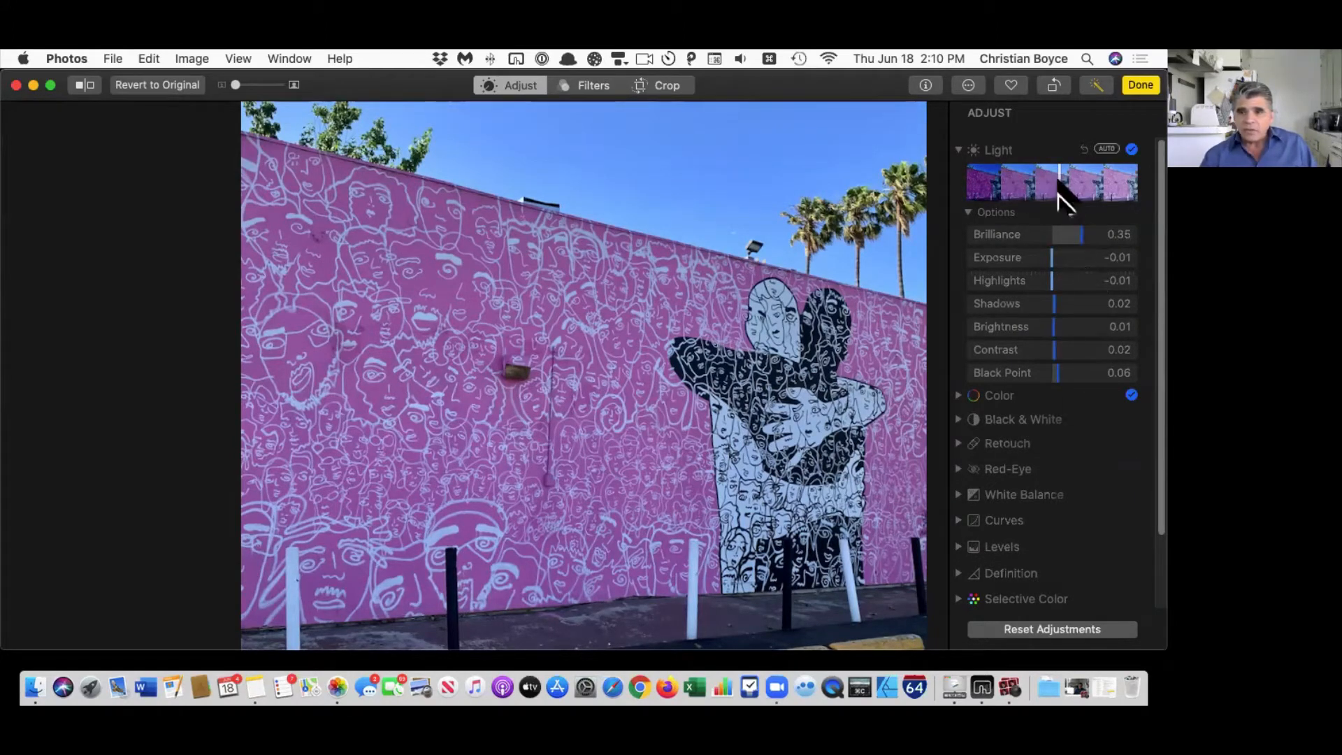
pyautogui.moveTo(1060, 180)
pyautogui.mouseDown()
pyautogui.moveTo(1097, 183)
pyautogui.moveTo(980, 179)
pyautogui.moveTo(1073, 183)
pyautogui.moveTo(1023, 184)
pyautogui.mouseUp()
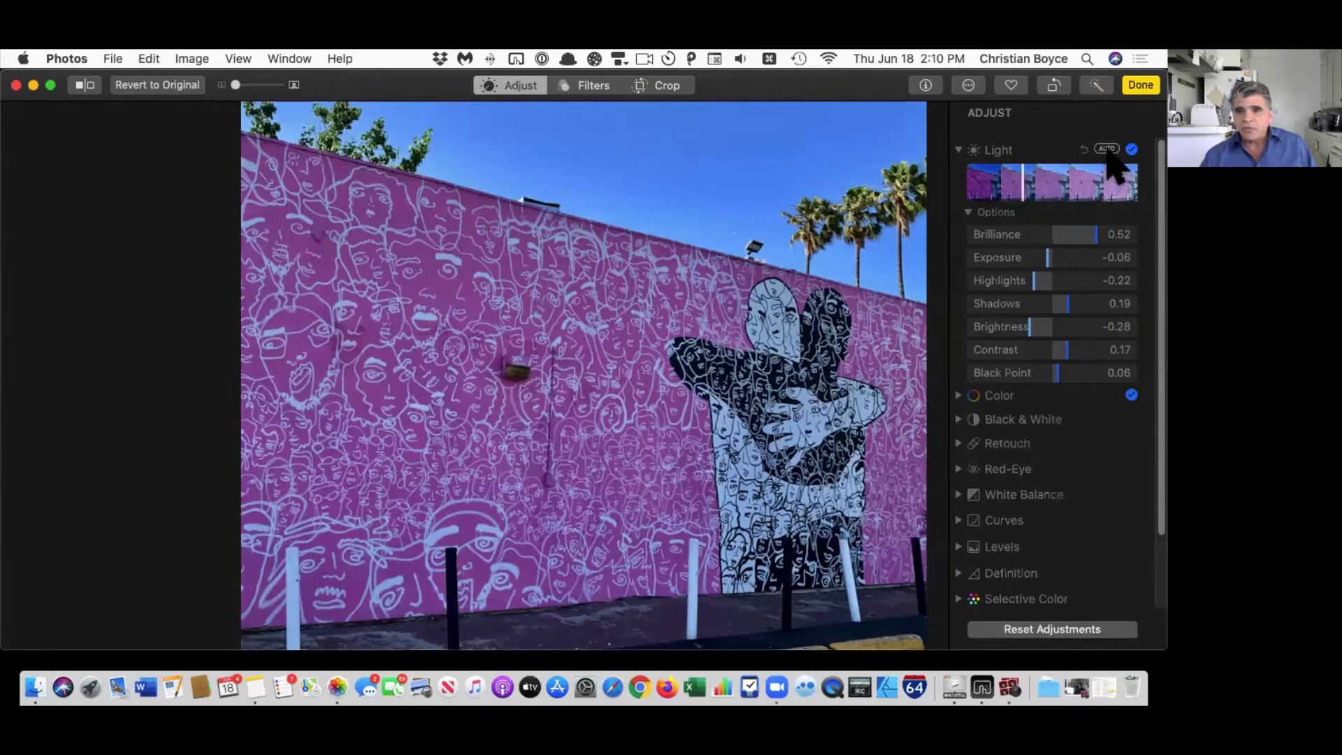
pyautogui.click(1107, 149)
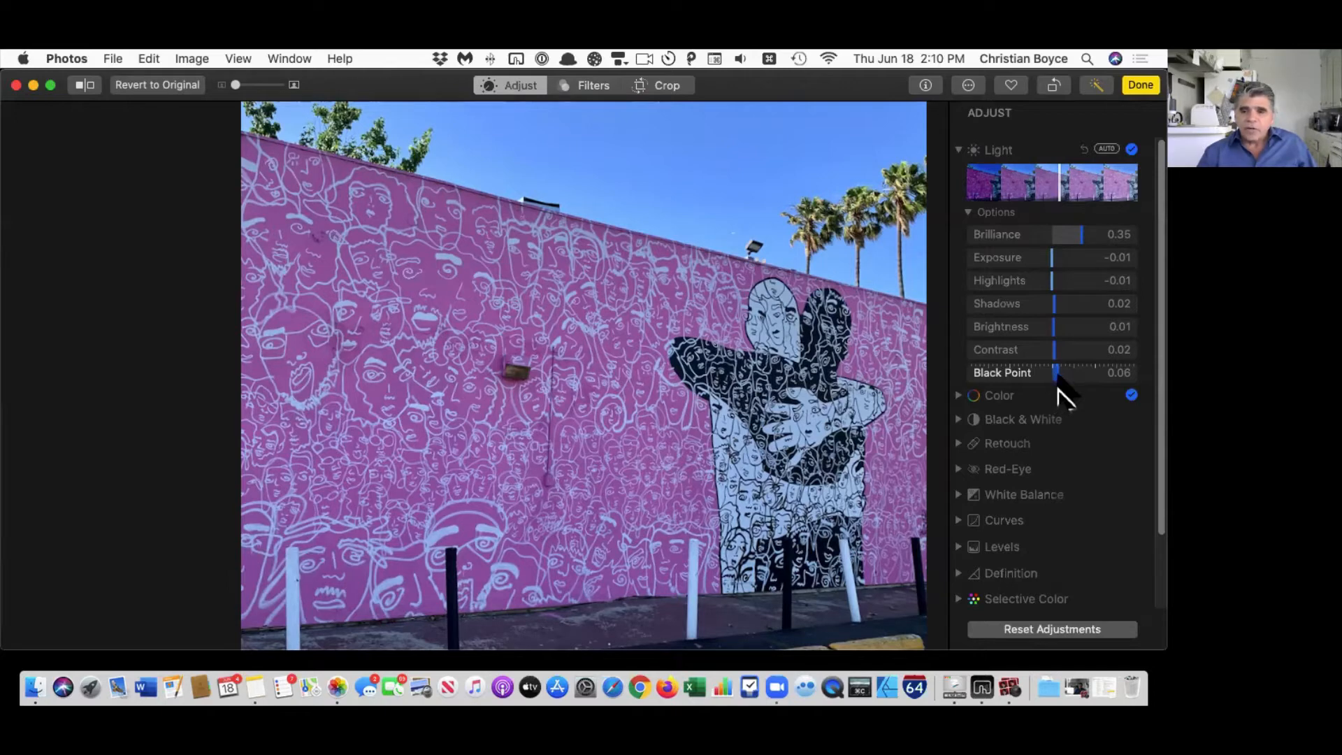
# Step: Try the photo's black point at -1.00, and set it to 0.47
pyautogui.moveTo(1049, 381); pyautogui.dragTo(949, 380)
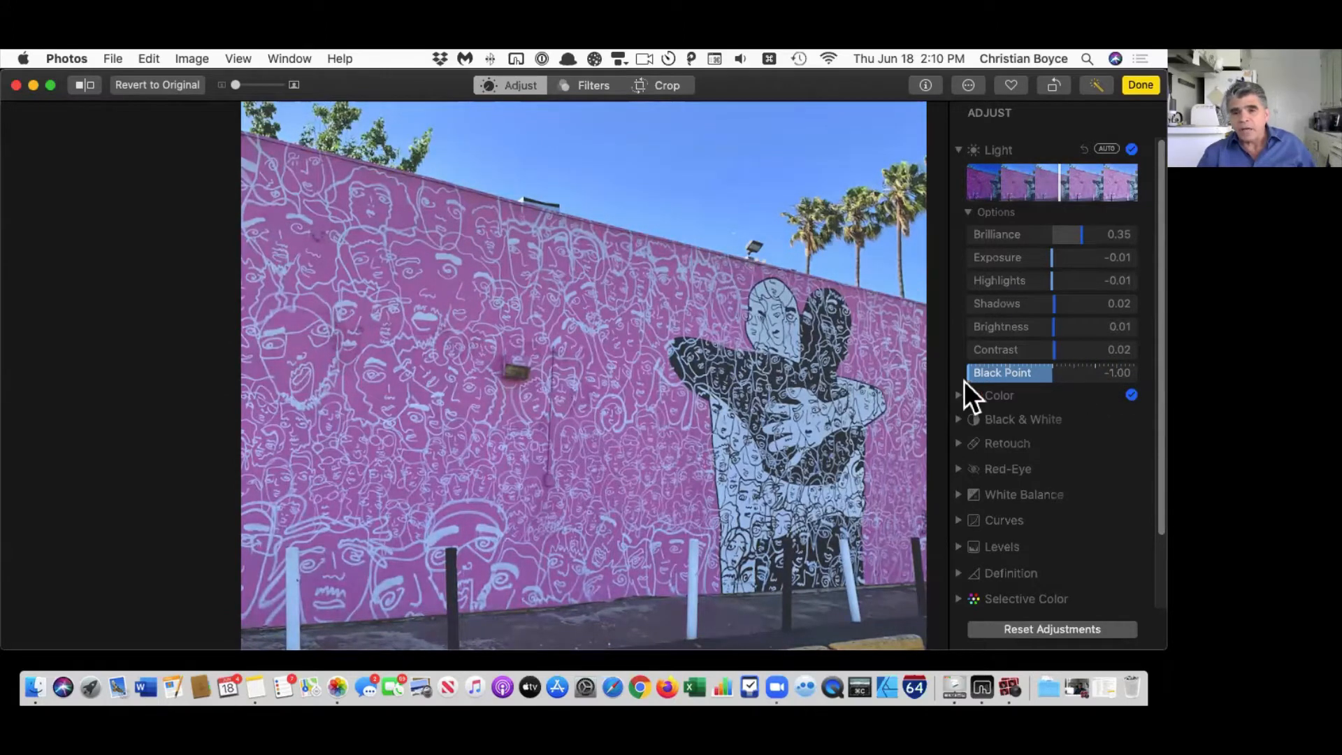
pyautogui.moveTo(963, 381); pyautogui.dragTo(1092, 381)
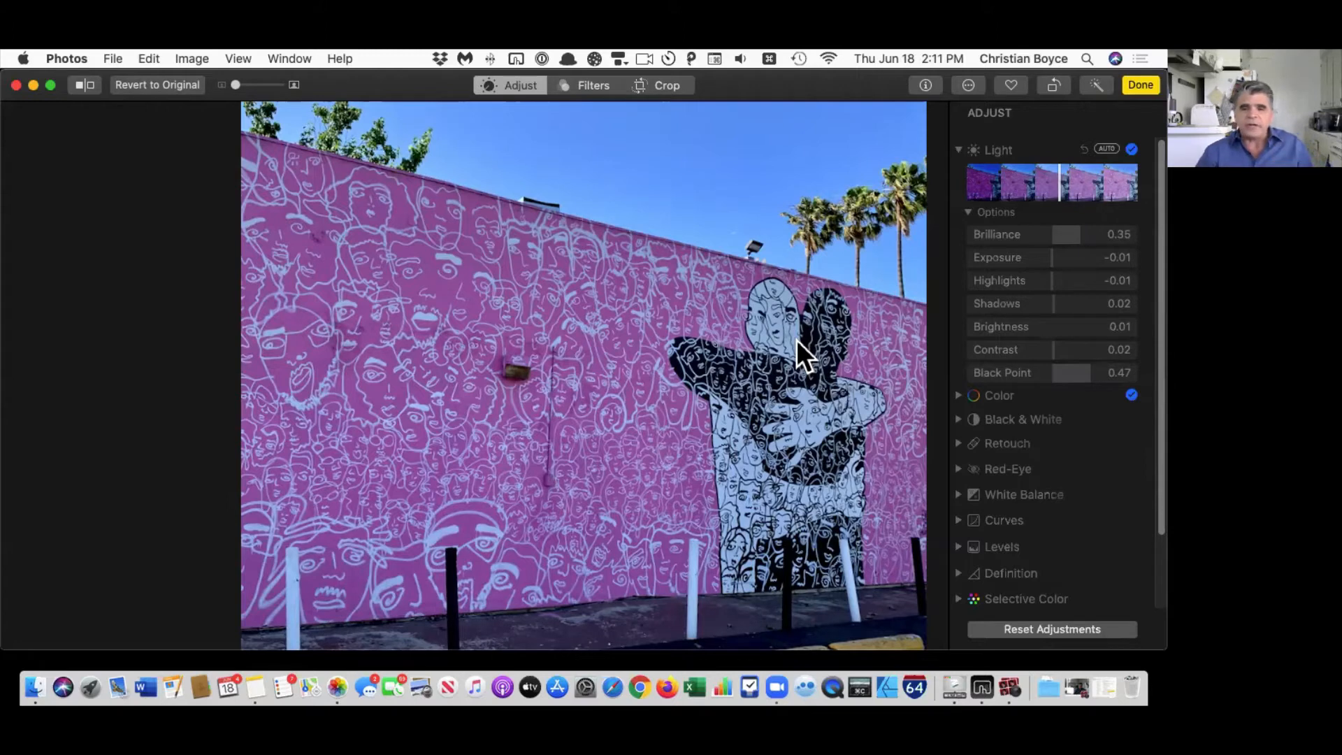
# Step: Expand the color adjustment's options and look through the remaining adjustment categories
pyautogui.moveTo(964, 419)
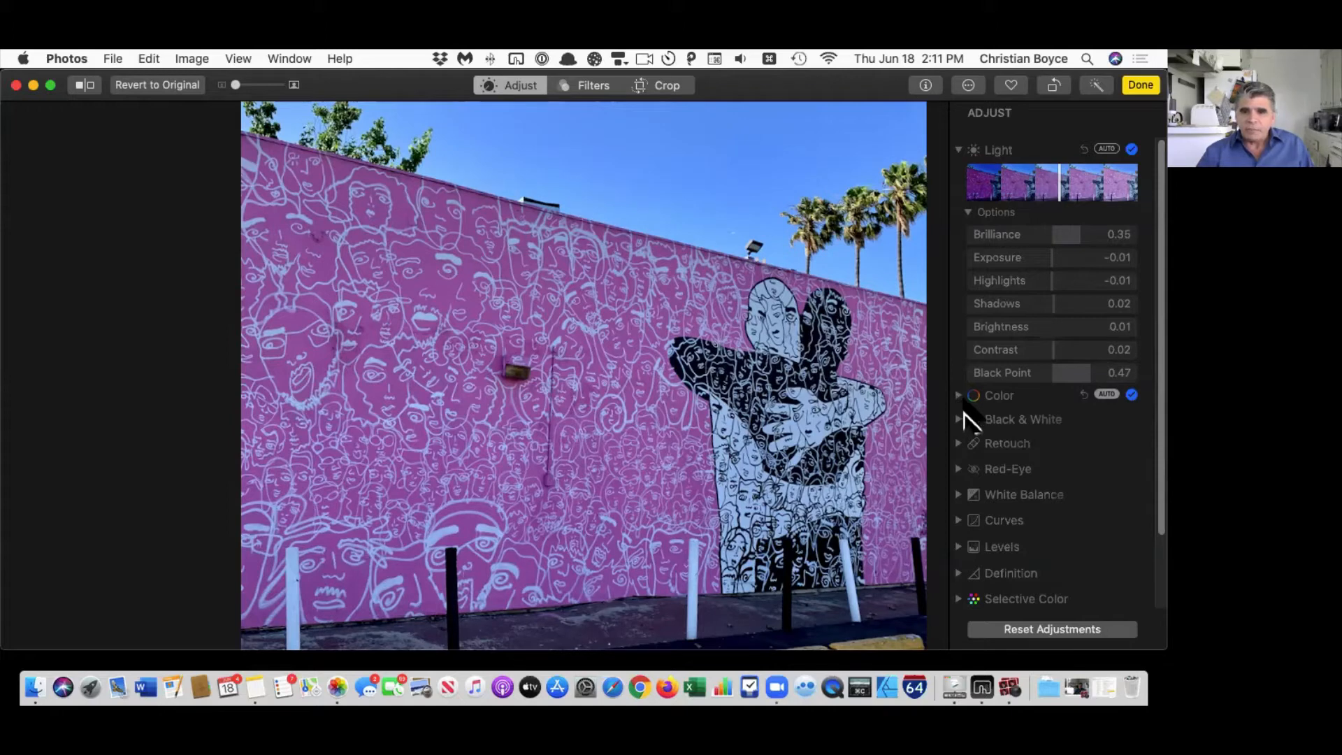
pyautogui.click(958, 396)
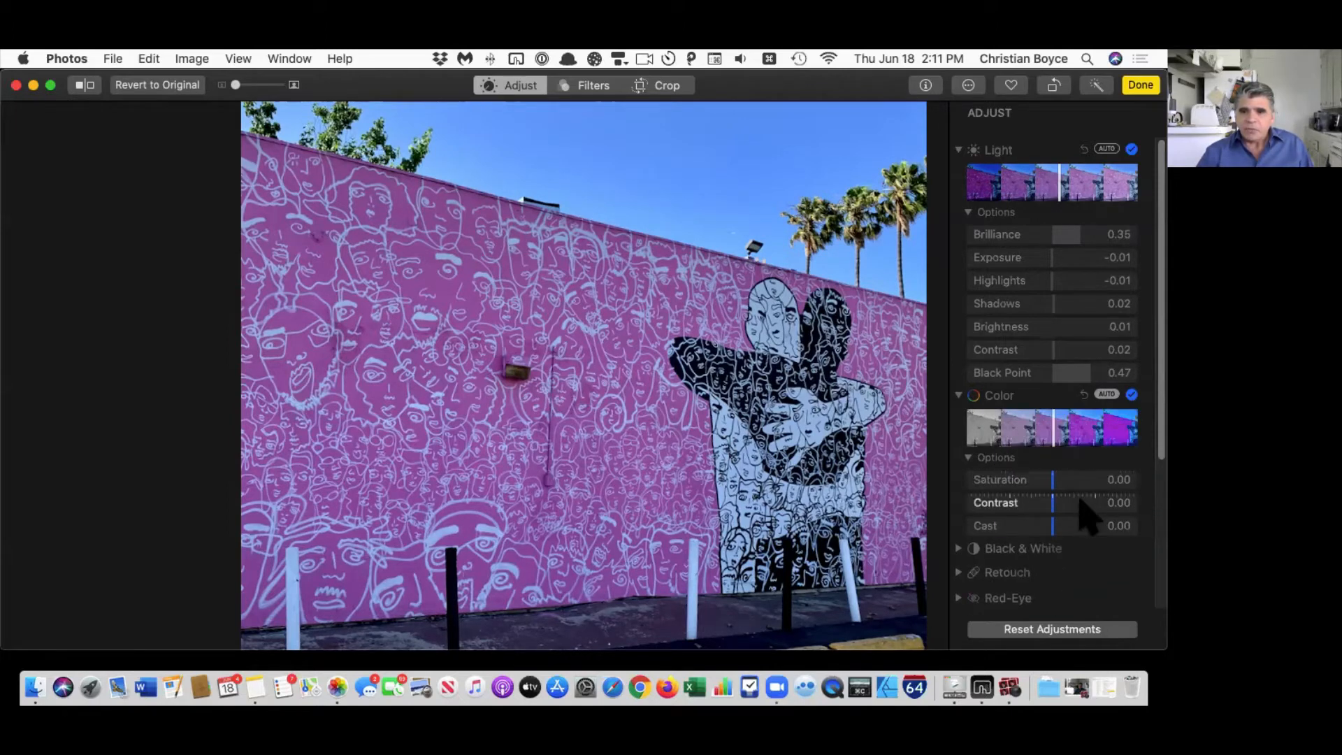
pyautogui.scroll(-3, 1082, 507)
pyautogui.scroll(2, 1084, 502)
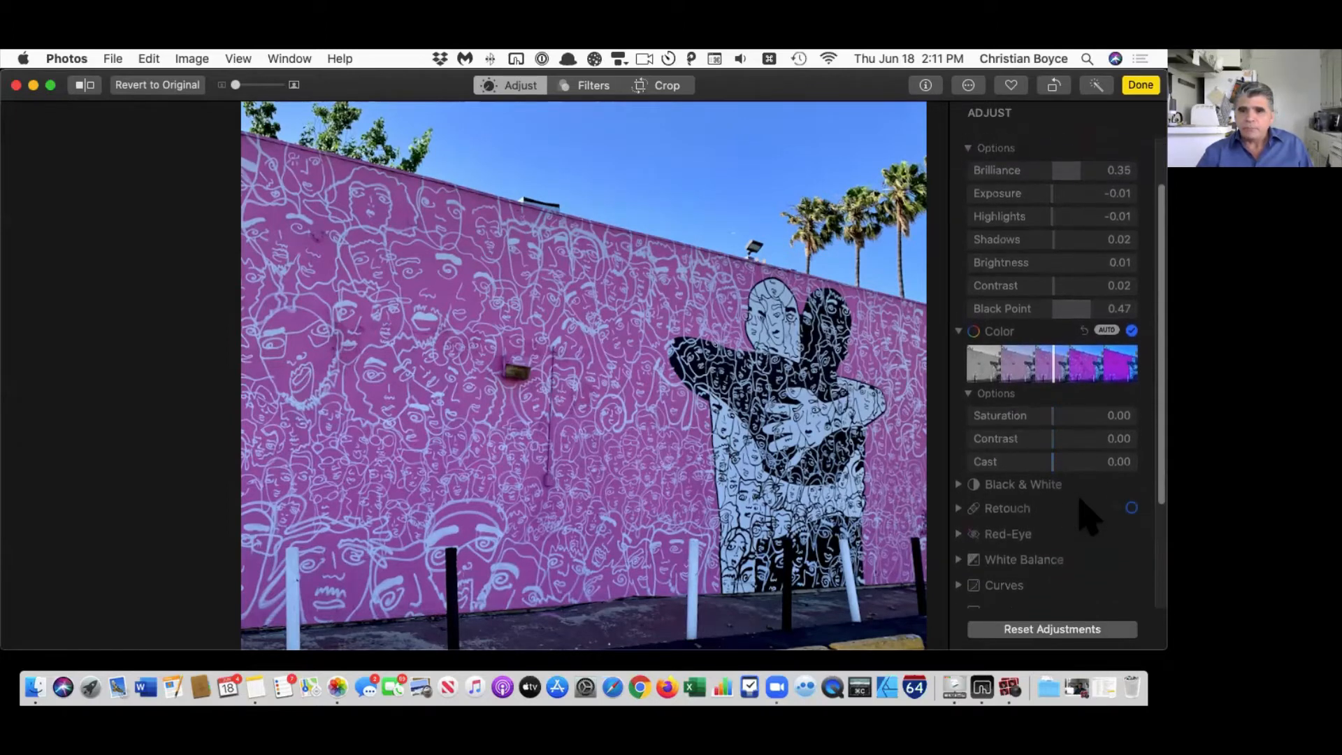
pyautogui.scroll(-4, 1086, 516)
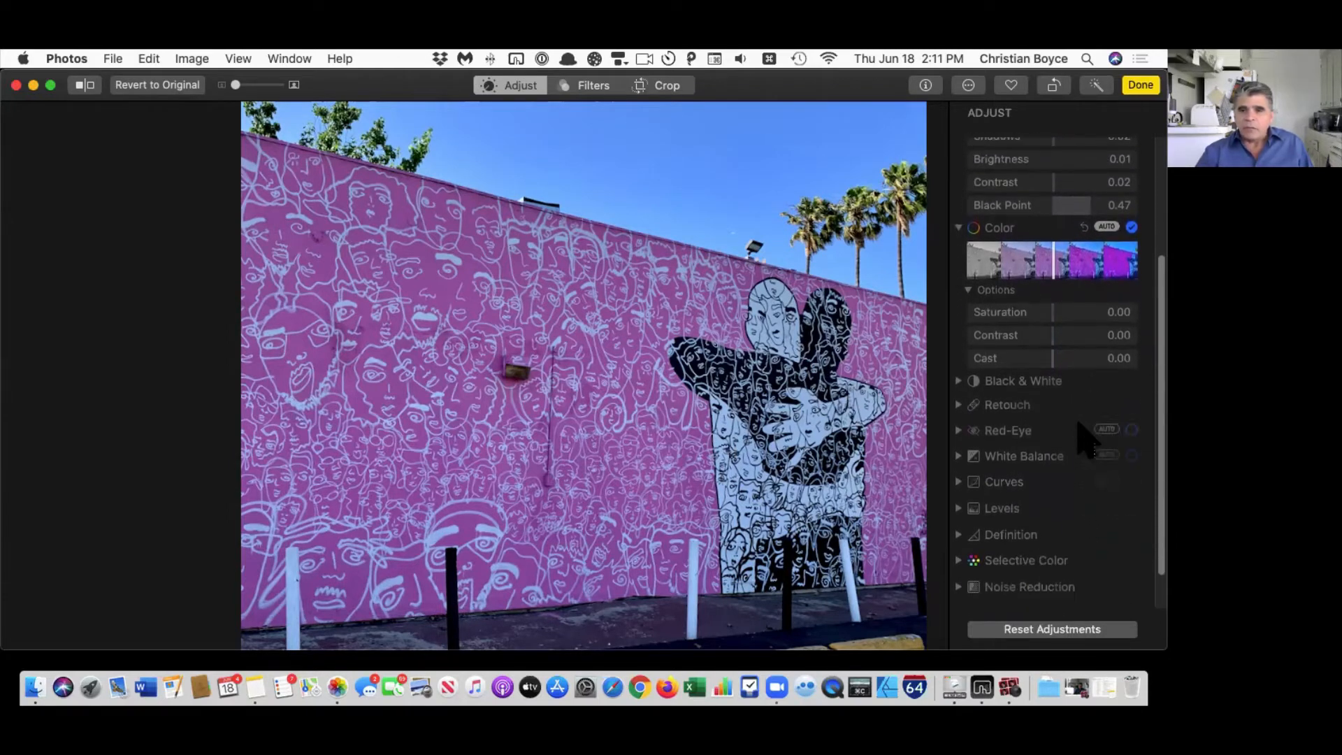
pyautogui.scroll(-1, 1083, 434)
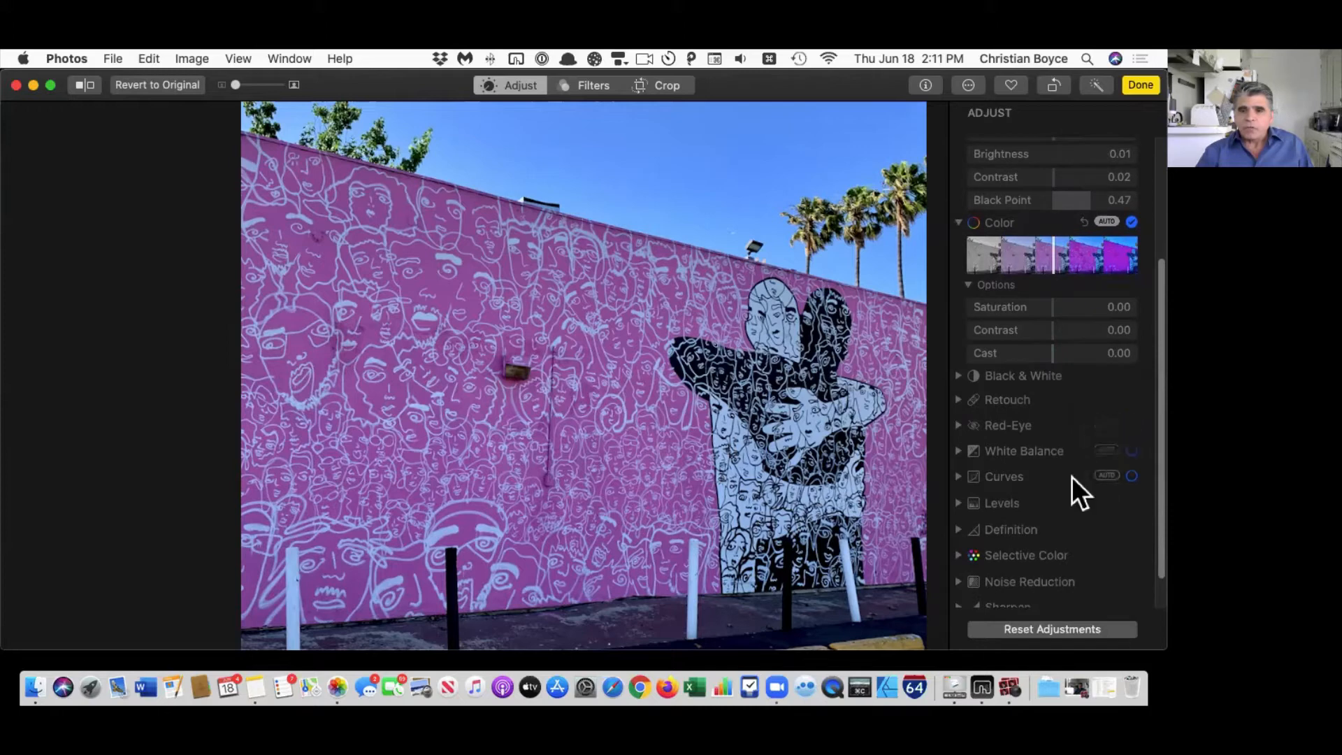
# Step: Correct the white balance in Neutral Gray mode by sampling the light painted head of the embracing figures
pyautogui.click(959, 451)
pyautogui.scroll(-3, 1042, 435)
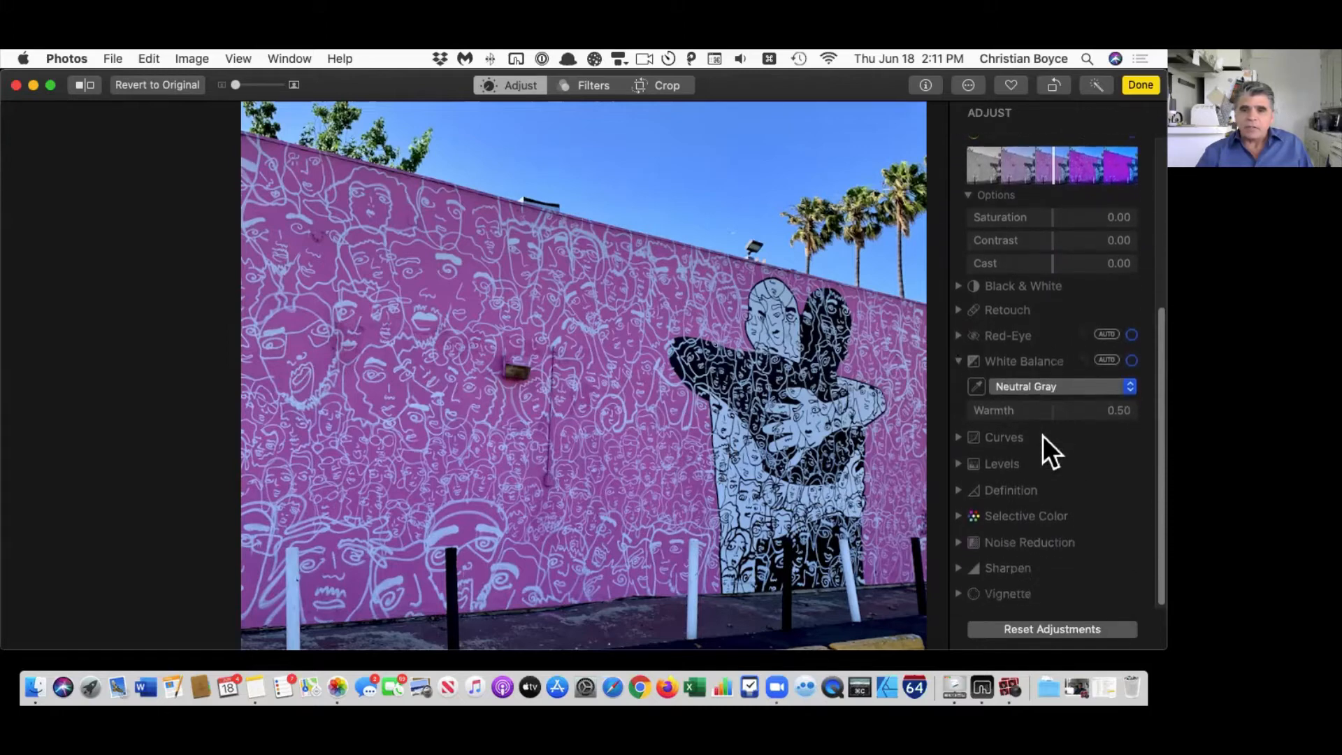
pyautogui.click(1038, 390)
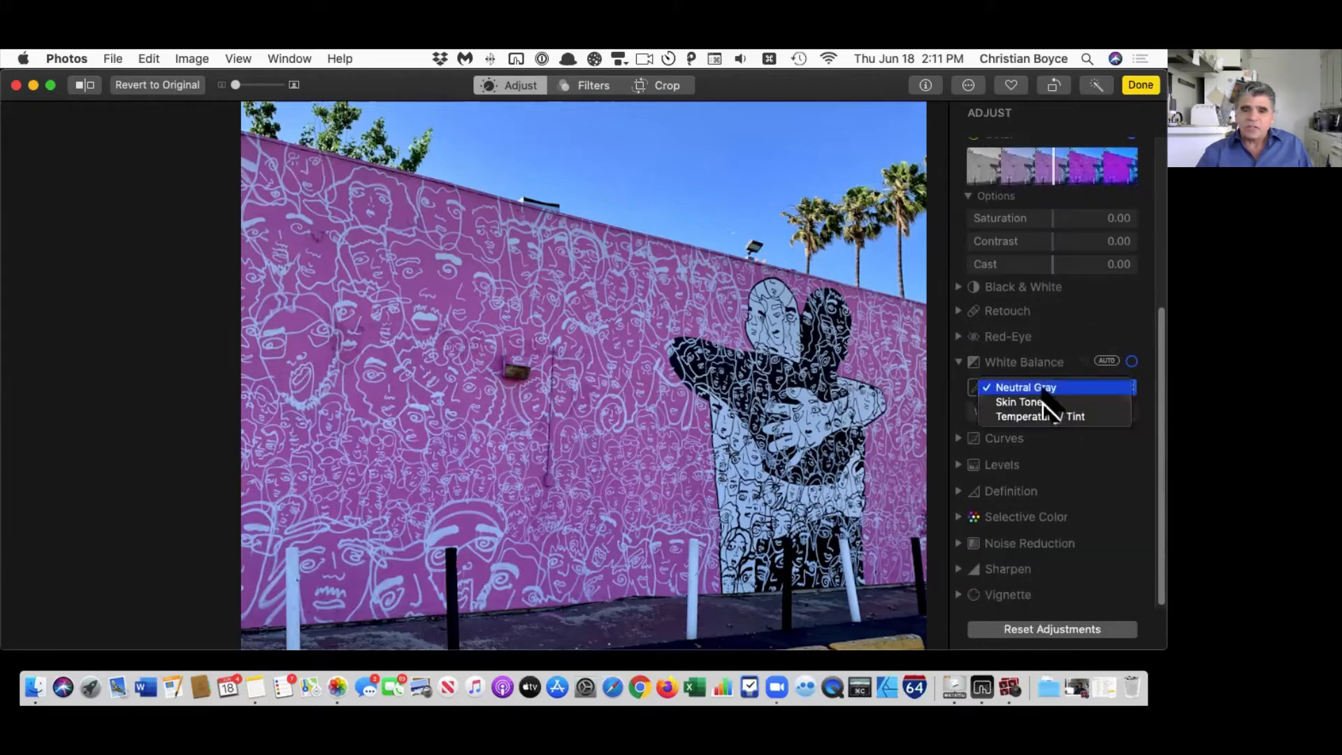
pyautogui.click(1063, 388)
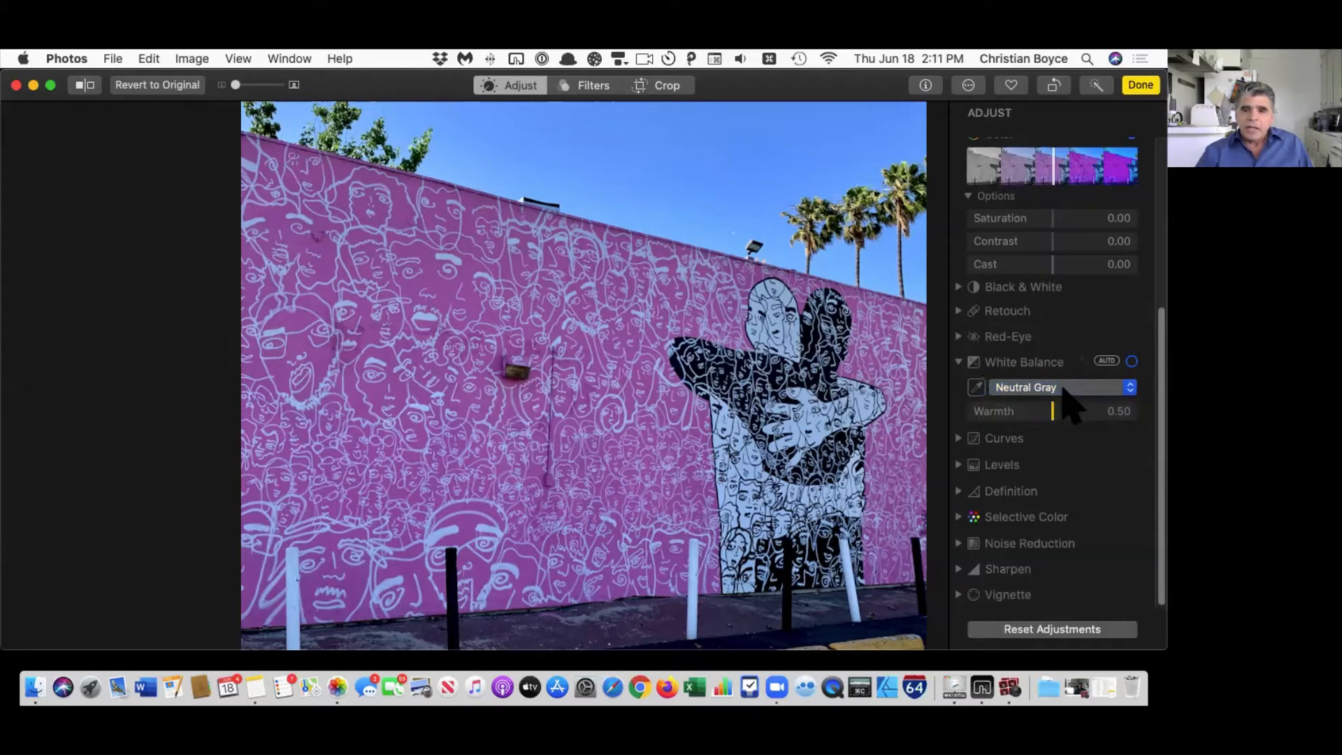
pyautogui.click(978, 389)
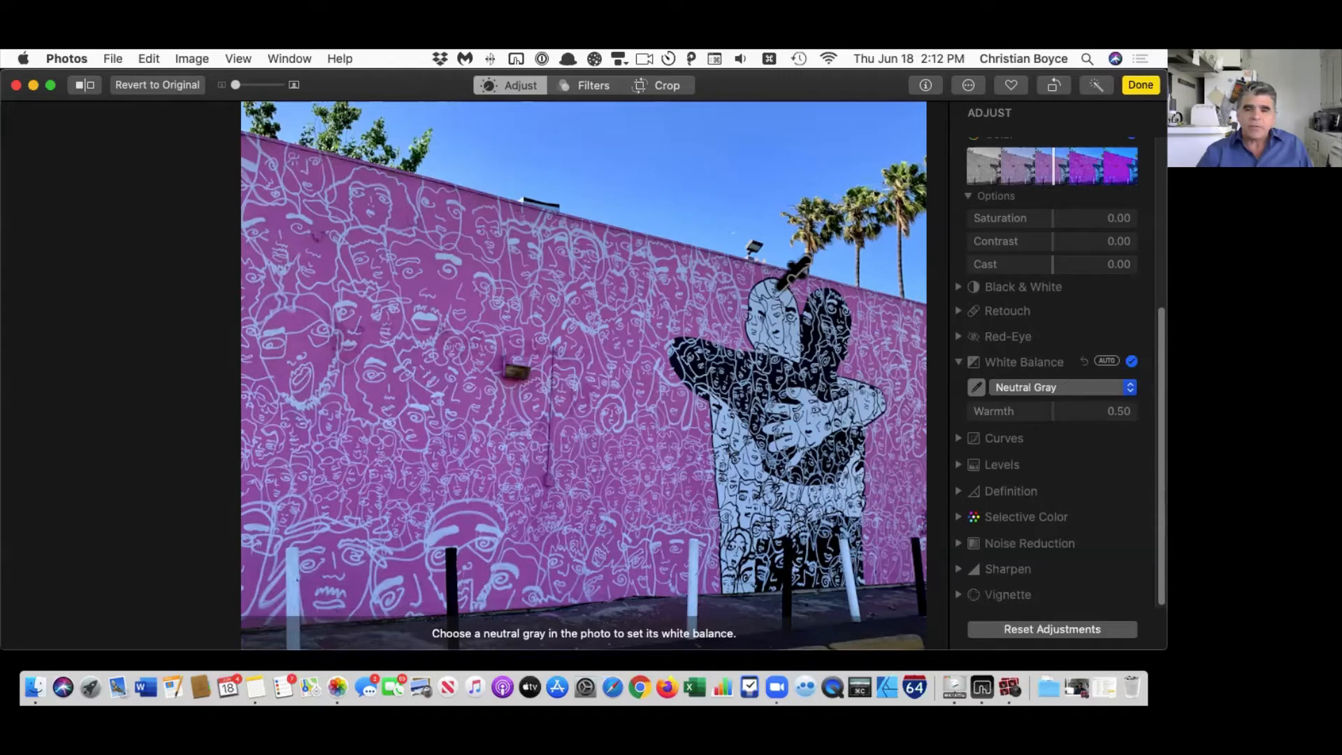
pyautogui.click(778, 286)
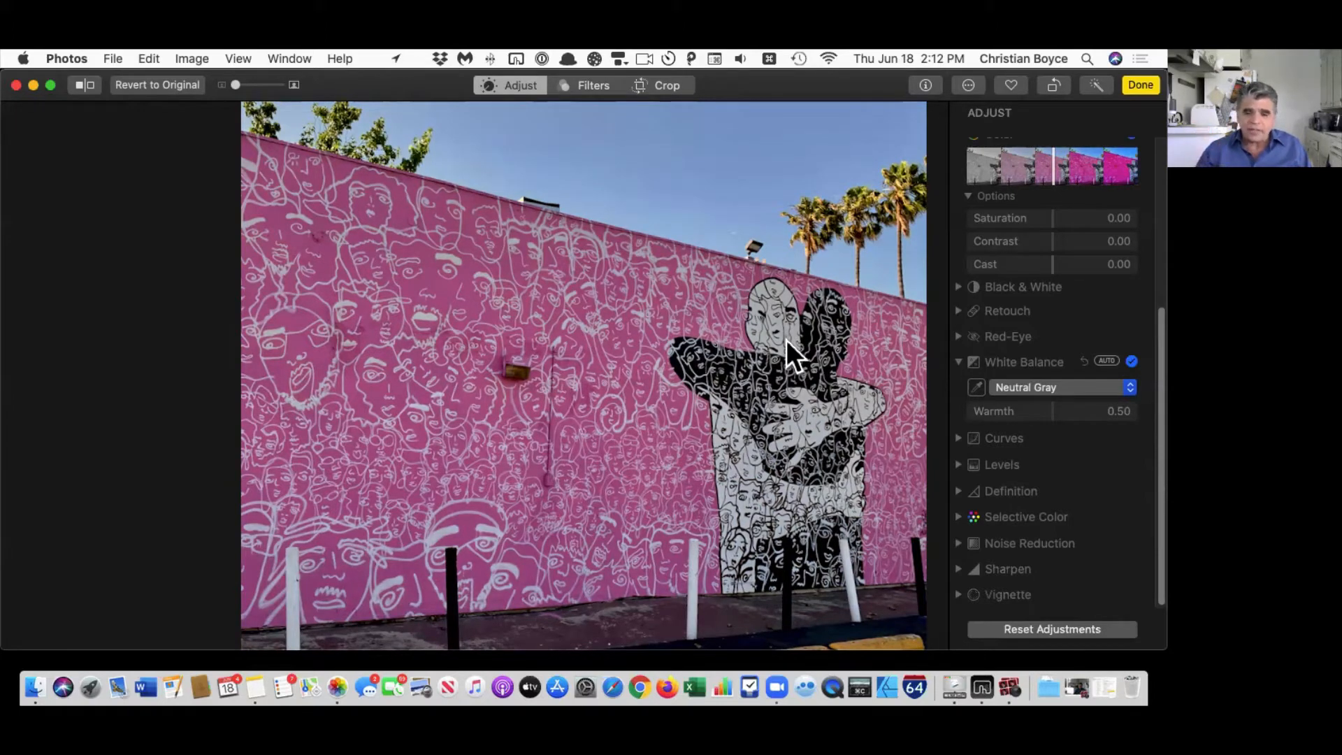
# Step: Try sampling the sky as neutral gray, and resample the light head of the embracing figures for the white balance
pyautogui.click(976, 387)
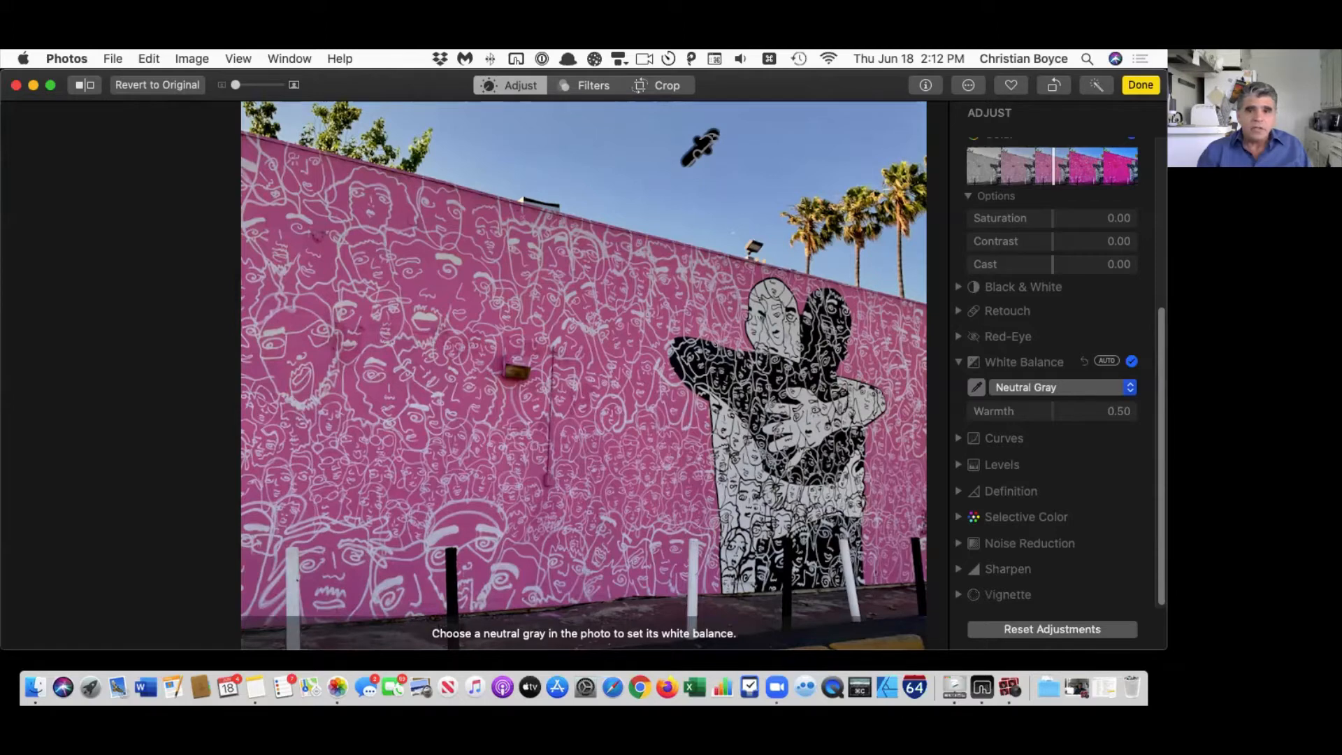
pyautogui.click(715, 175)
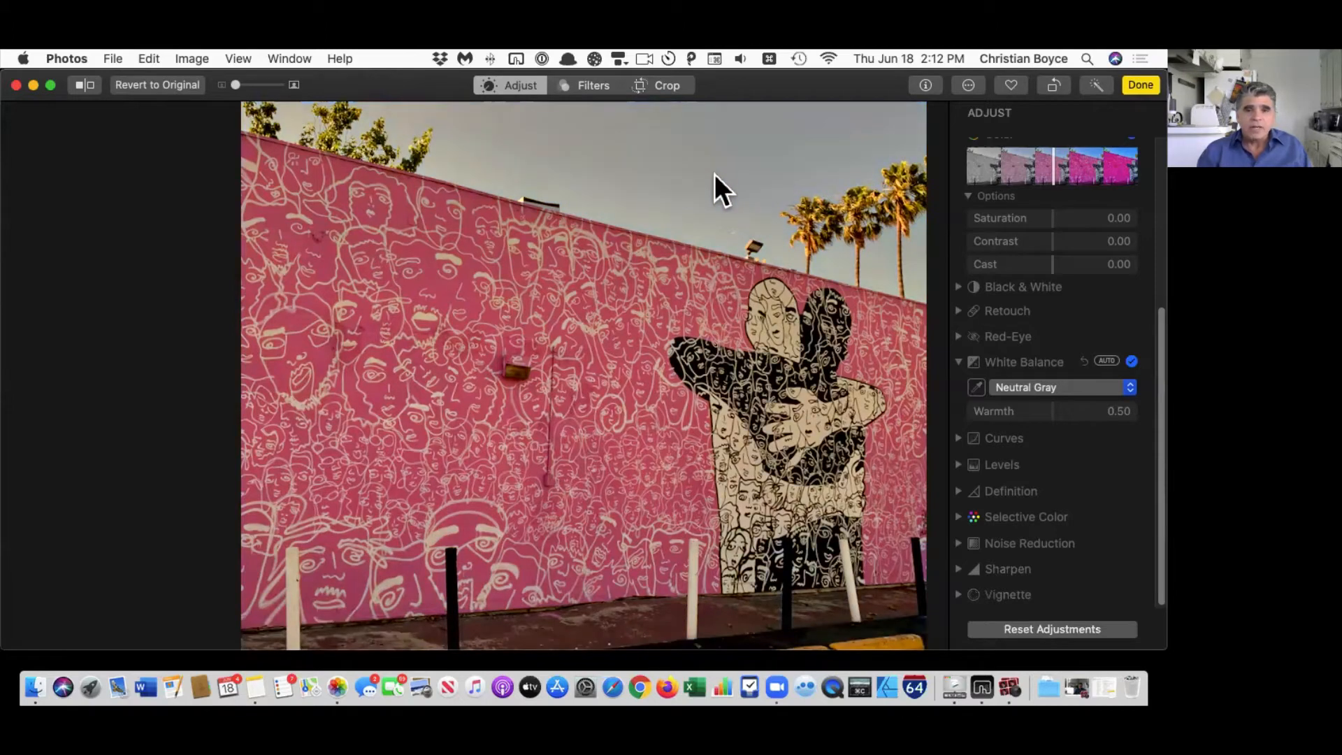
pyautogui.click(976, 388)
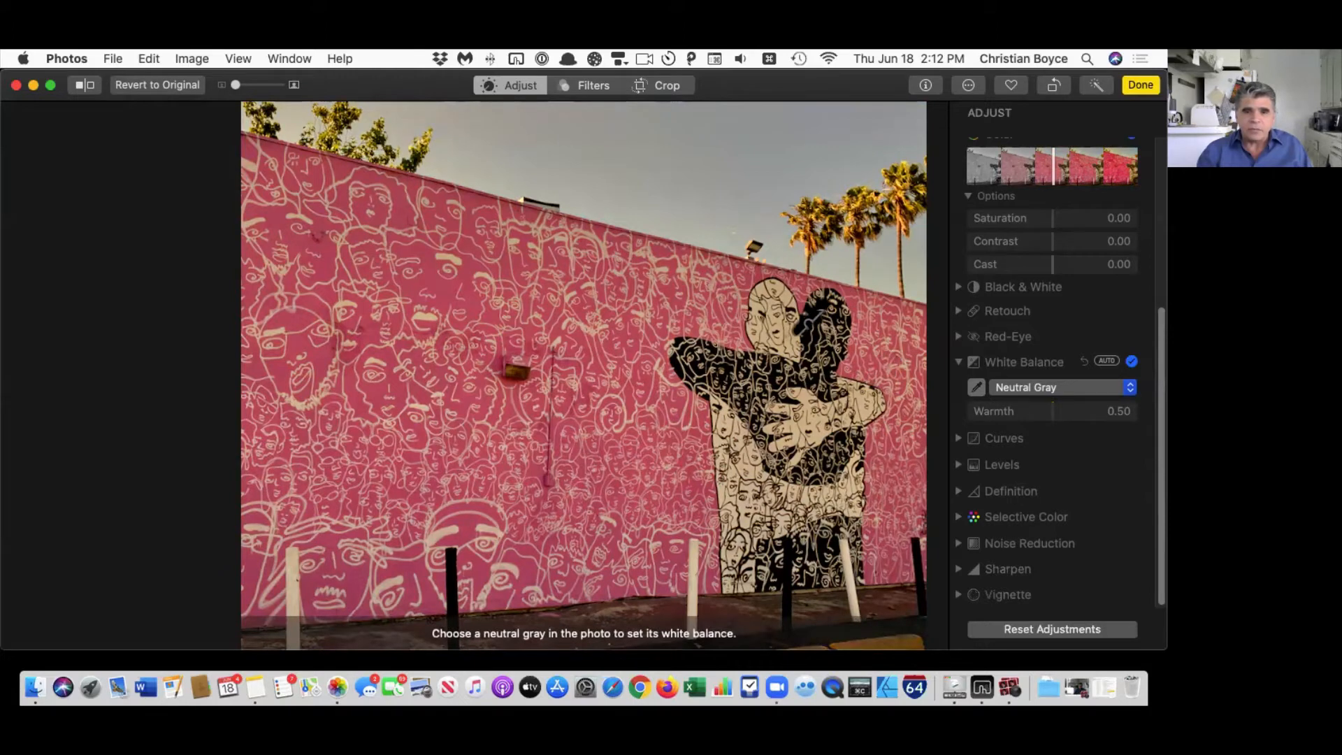
pyautogui.click(795, 344)
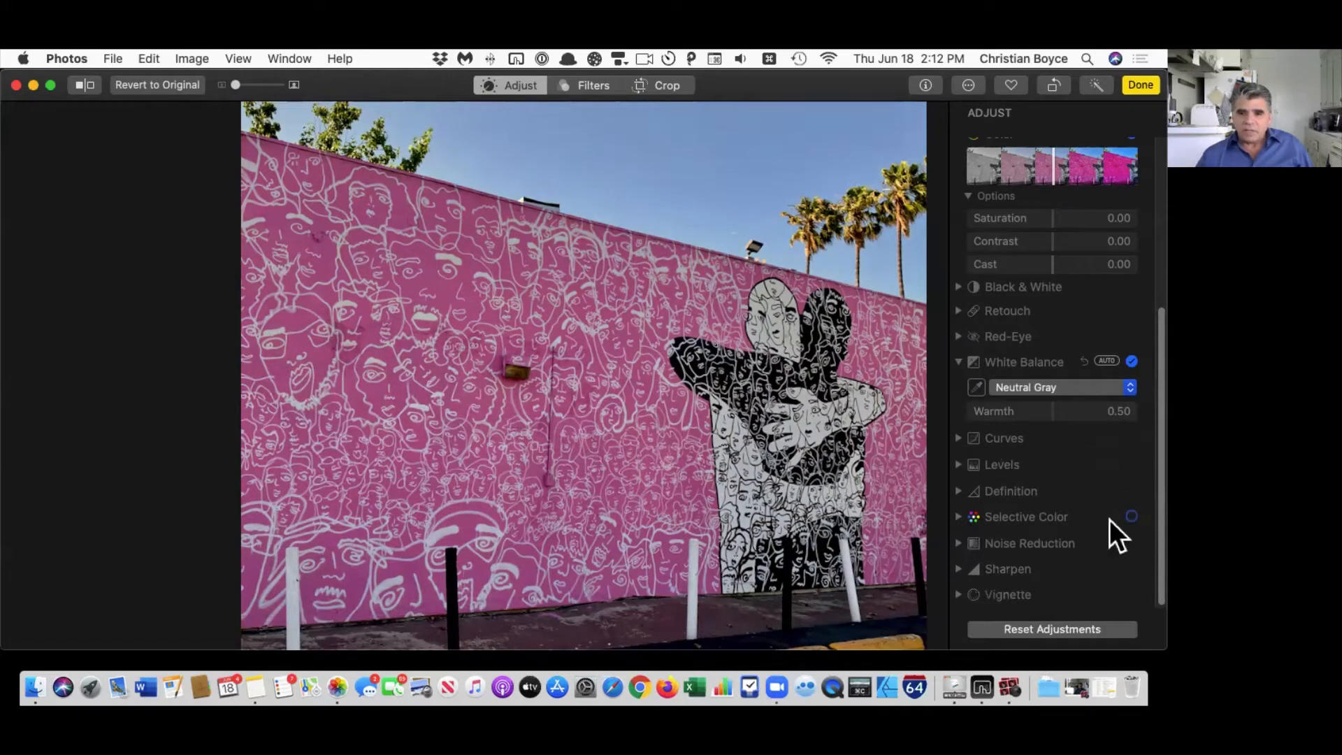
# Step: Sample the pink wall in Selective Color, set its hue to -49.74 and range to 2.00, and compare with the unedited photo
pyautogui.click(959, 517)
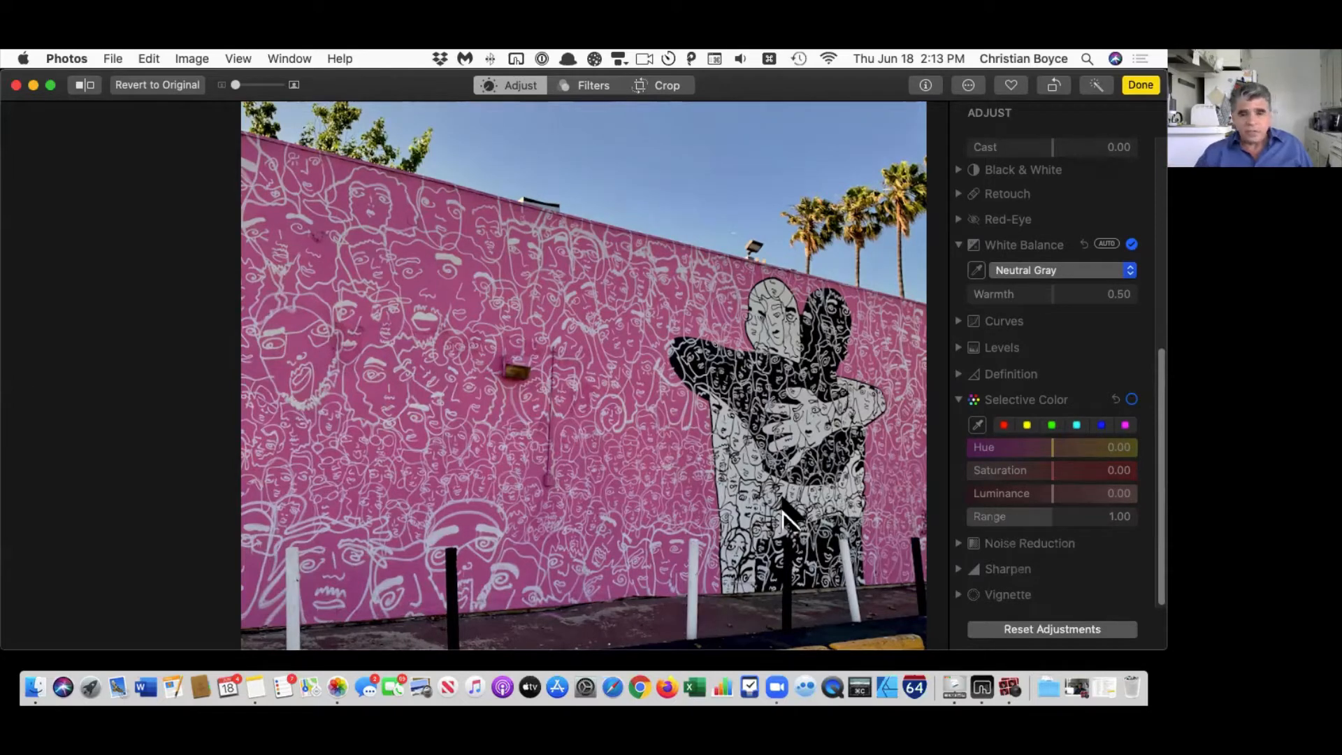
pyautogui.click(978, 425)
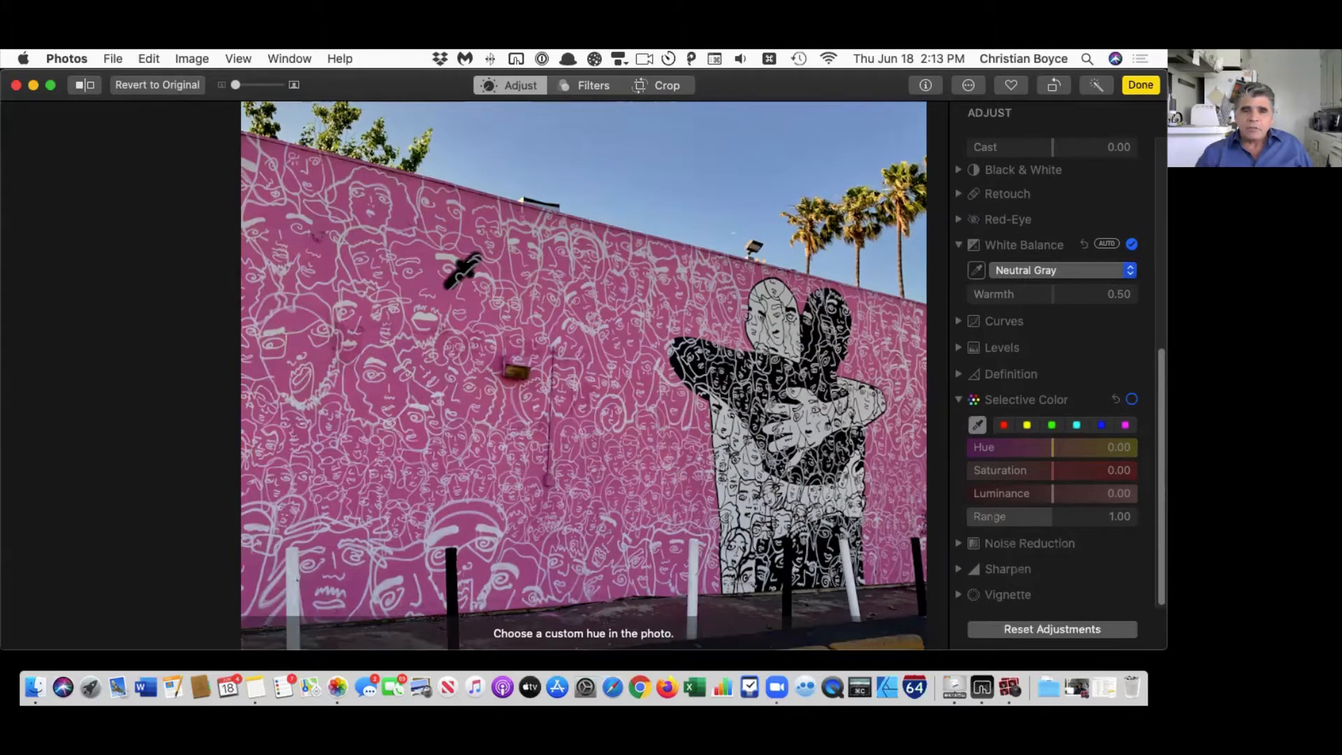
pyautogui.click(446, 286)
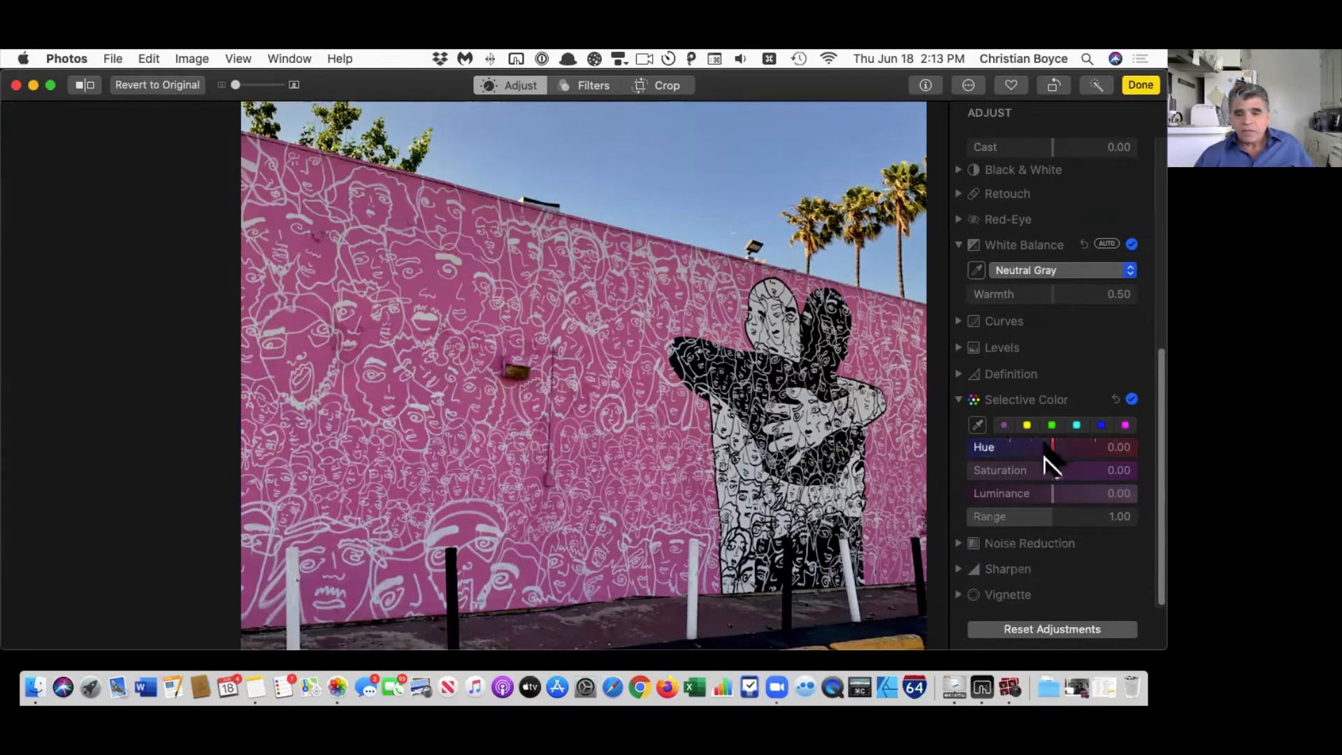
pyautogui.moveTo(1053, 451)
pyautogui.mouseDown()
pyautogui.moveTo(1127, 465)
pyautogui.moveTo(985, 451)
pyautogui.mouseUp()
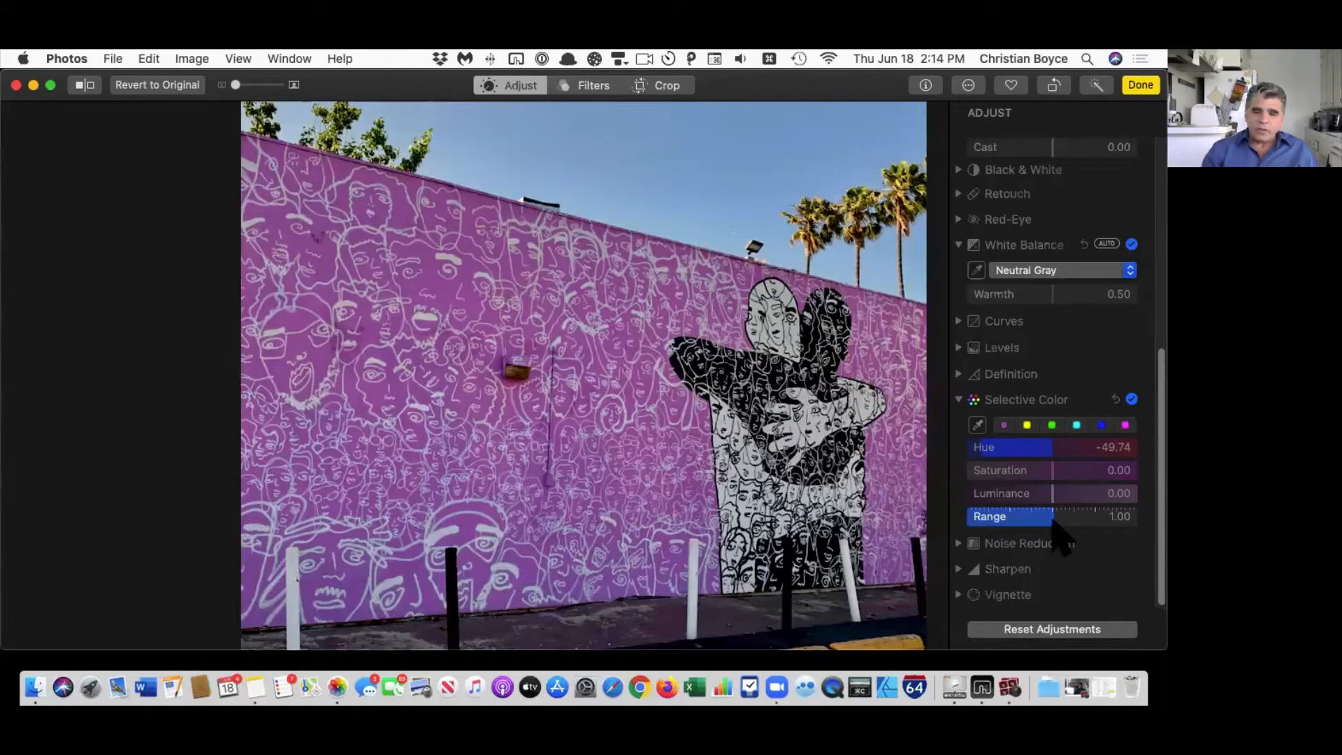
pyautogui.moveTo(1054, 523); pyautogui.dragTo(1137, 536)
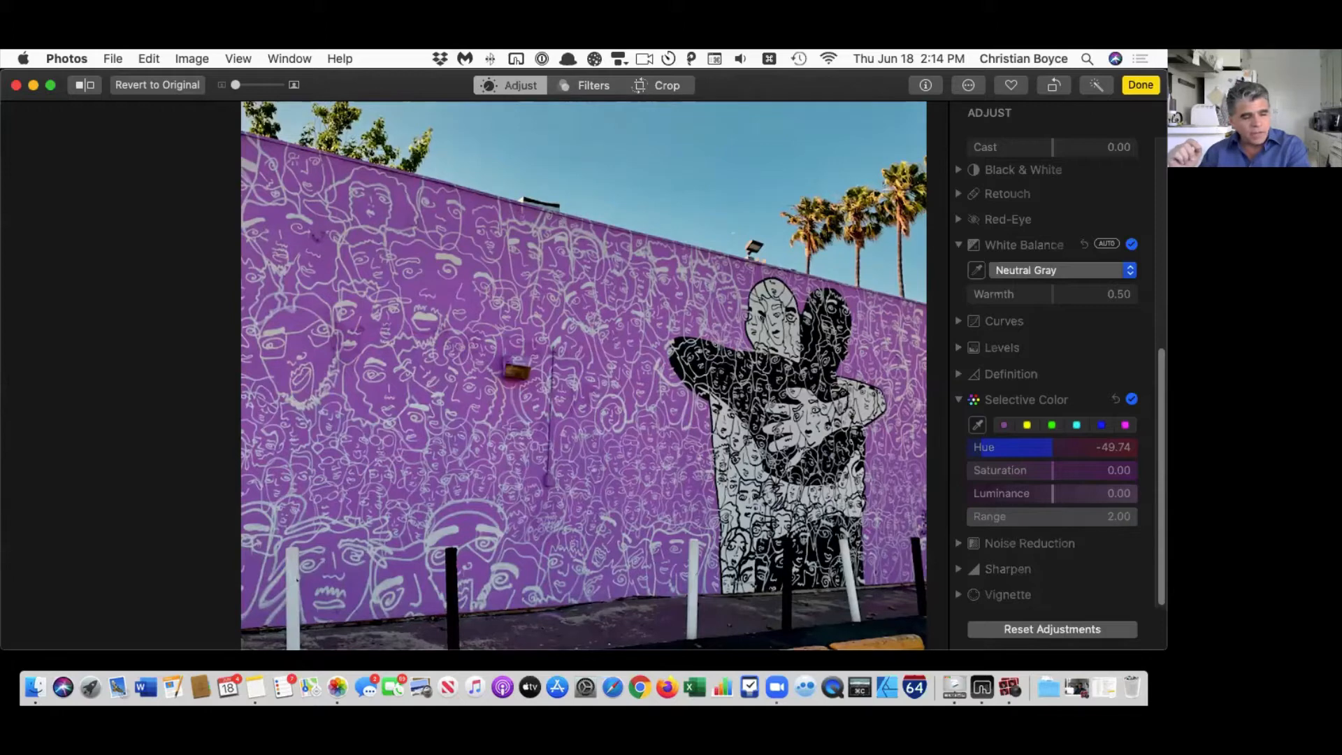
pyautogui.press('m')
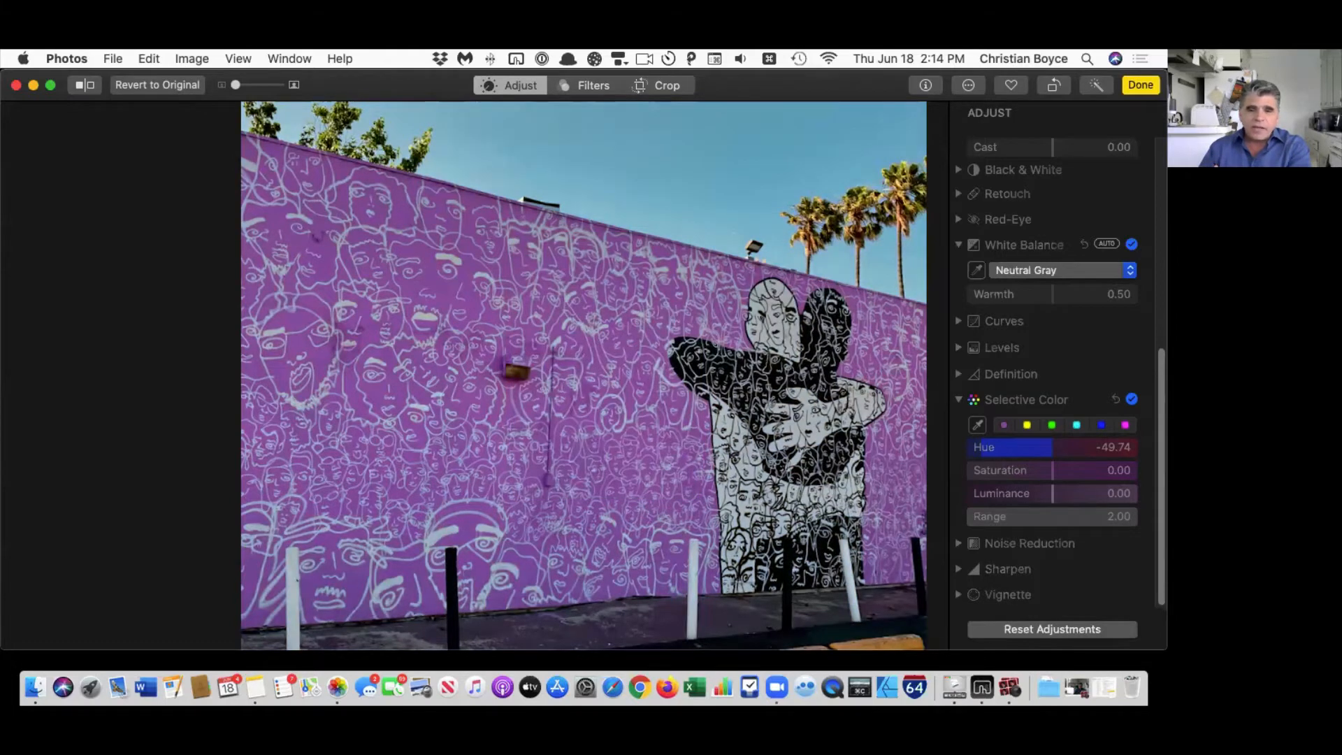
pyautogui.press('m')
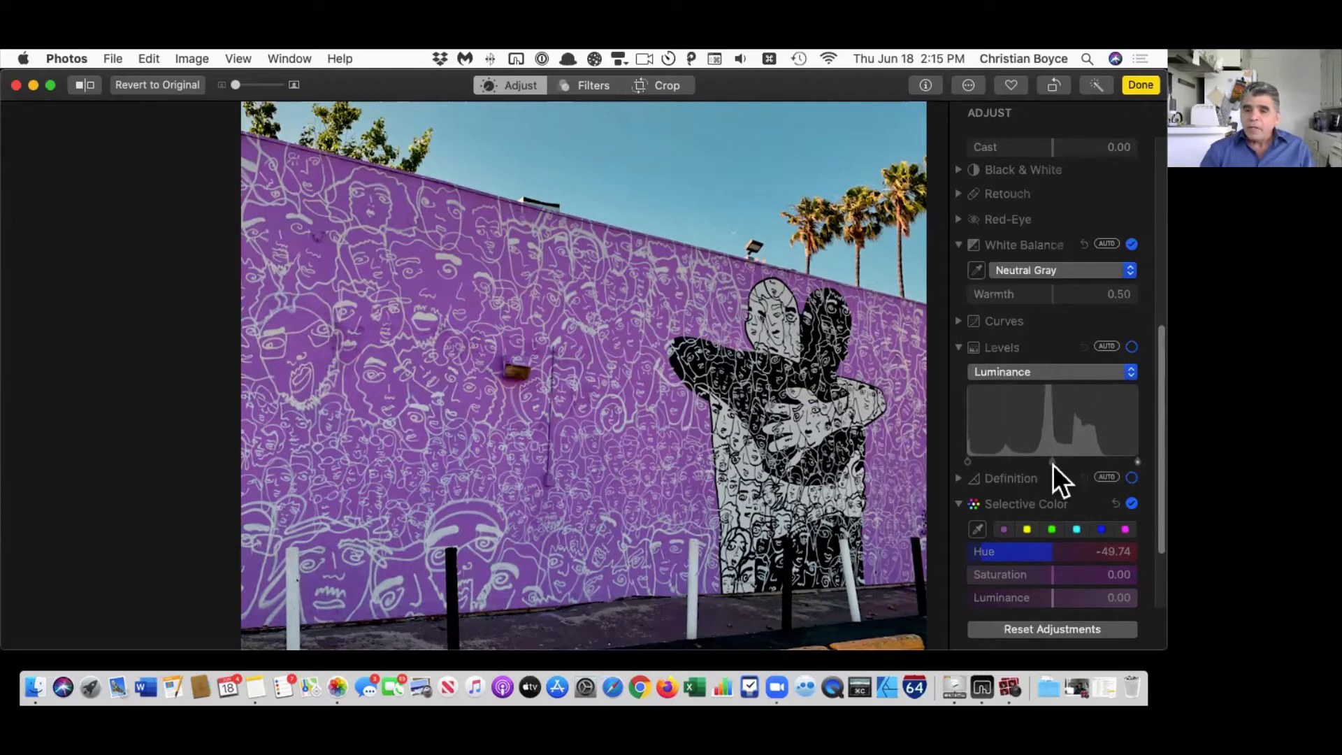
# Step: Adjust the luminance levels by shifting the midtones slightly and moving the white and black points inward on the histogram
pyautogui.moveTo(1053, 462)
pyautogui.mouseDown()
pyautogui.moveTo(1083, 463)
pyautogui.moveTo(1033, 464)
pyautogui.moveTo(1052, 462)
pyautogui.mouseUp()
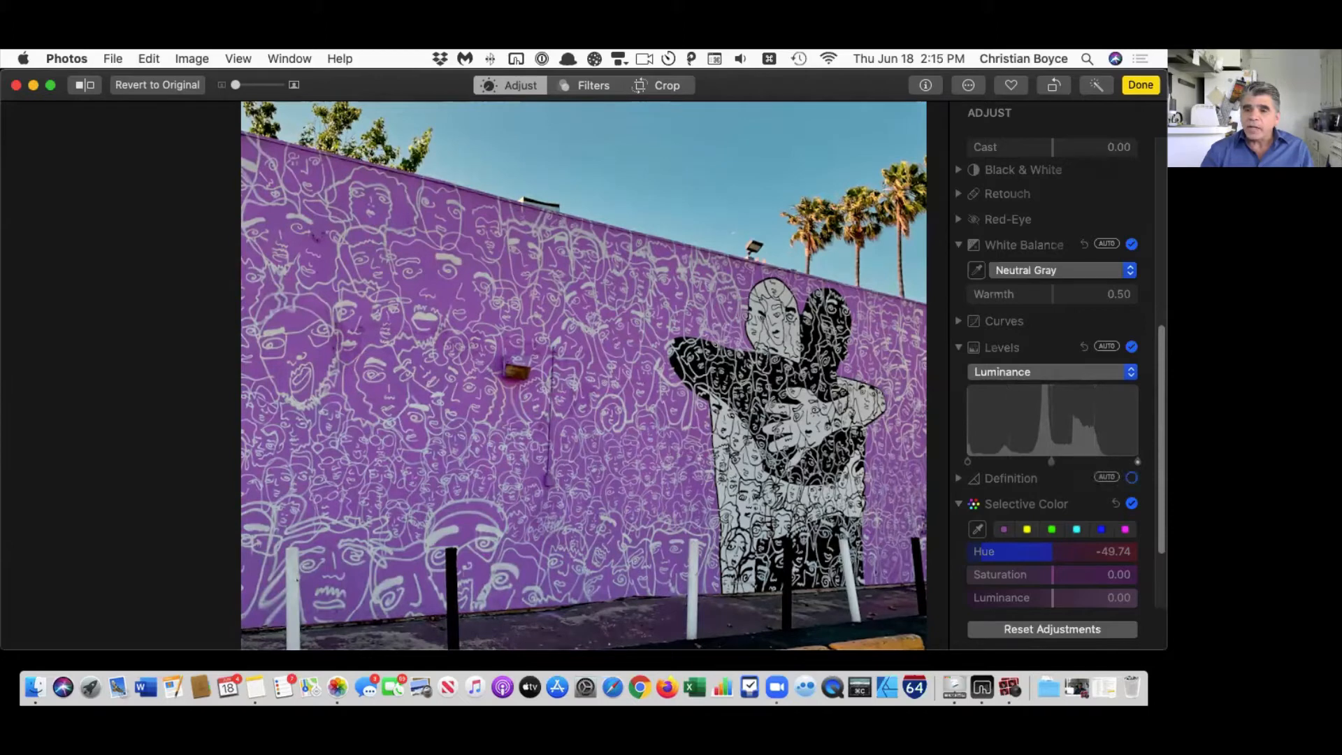
pyautogui.moveTo(1137, 462)
pyautogui.mouseDown()
pyautogui.moveTo(1083, 464)
pyautogui.moveTo(1119, 466)
pyautogui.mouseUp()
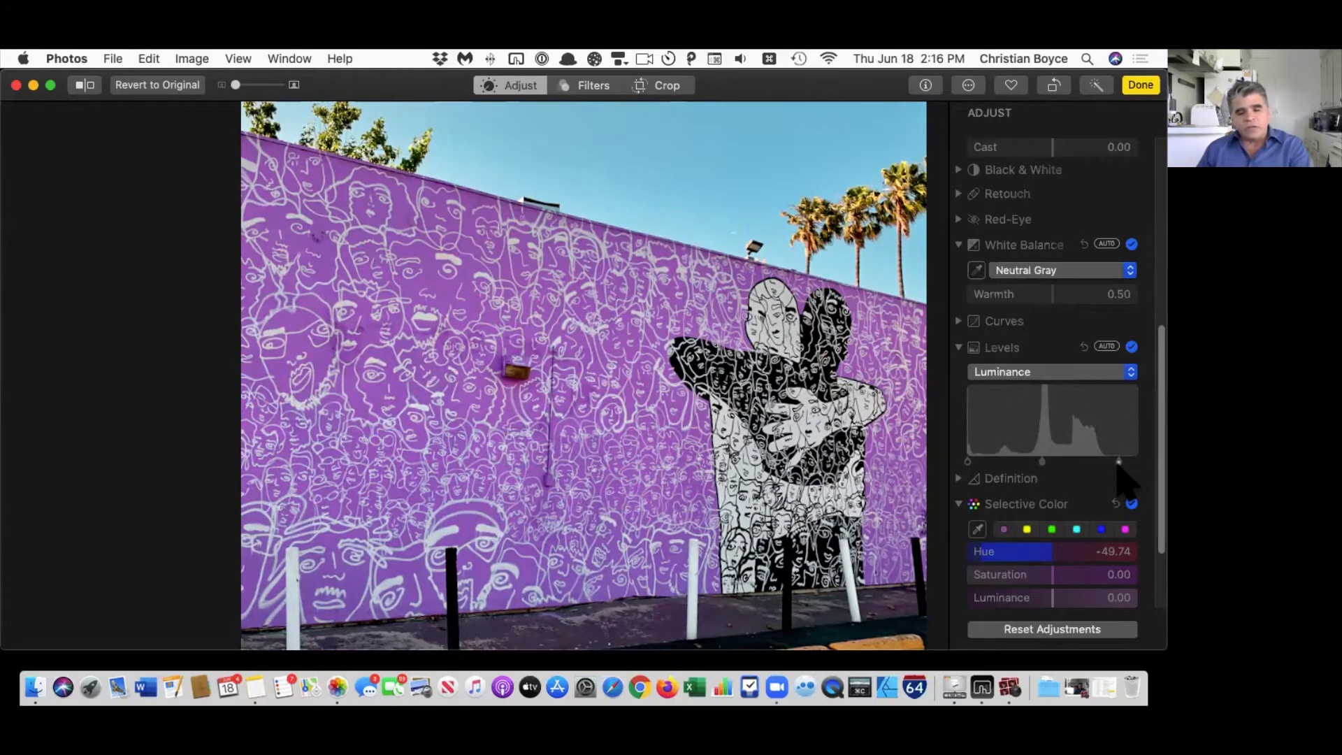
pyautogui.press('m')
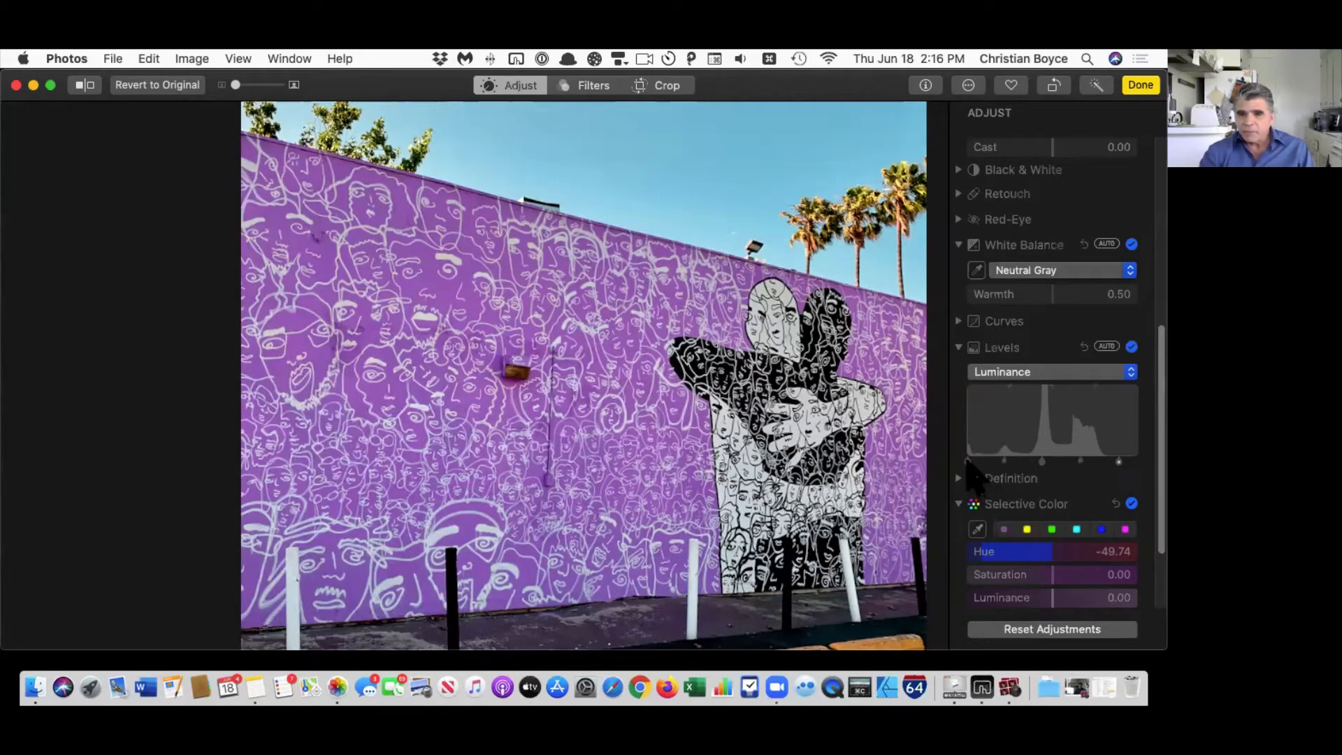
pyautogui.moveTo(969, 462); pyautogui.dragTo(979, 463)
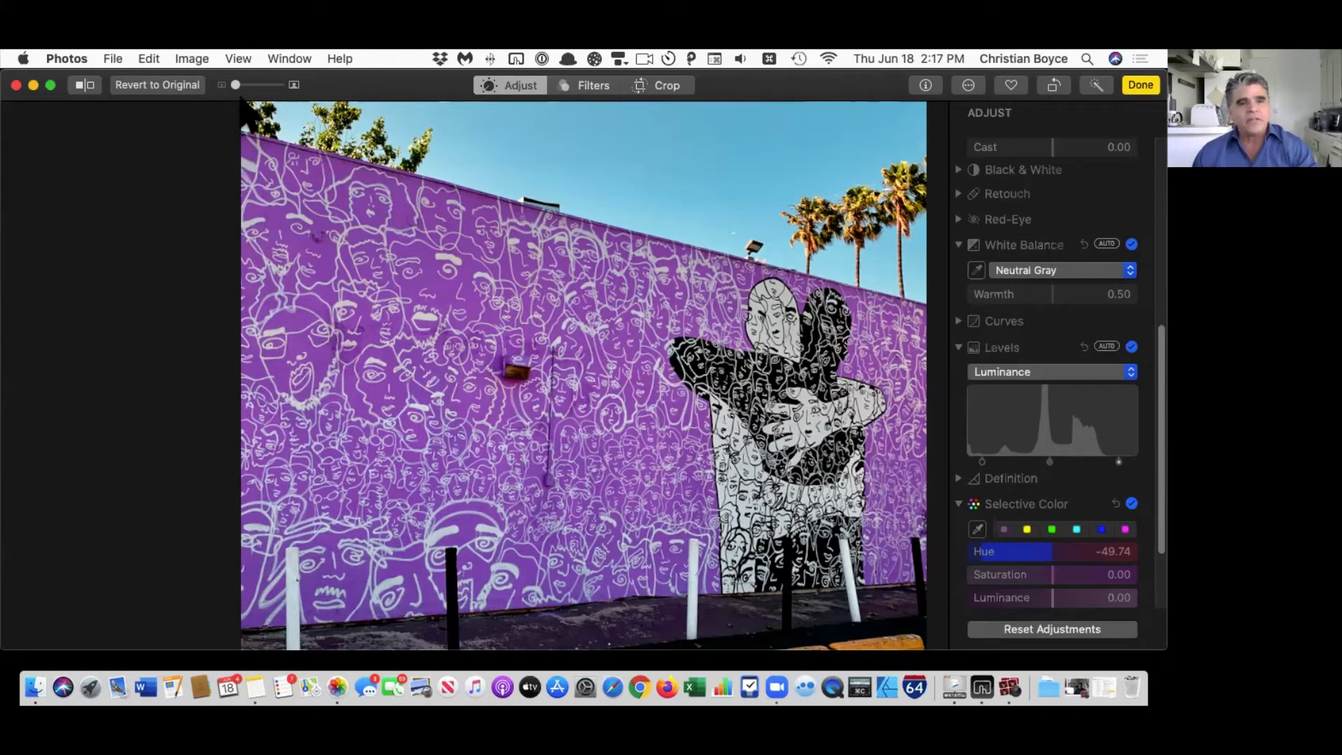
# Step: Examine the sky above the wall near the lamp and palm trees up close, and return to the whole photo
pyautogui.moveTo(236, 85); pyautogui.dragTo(242, 85)
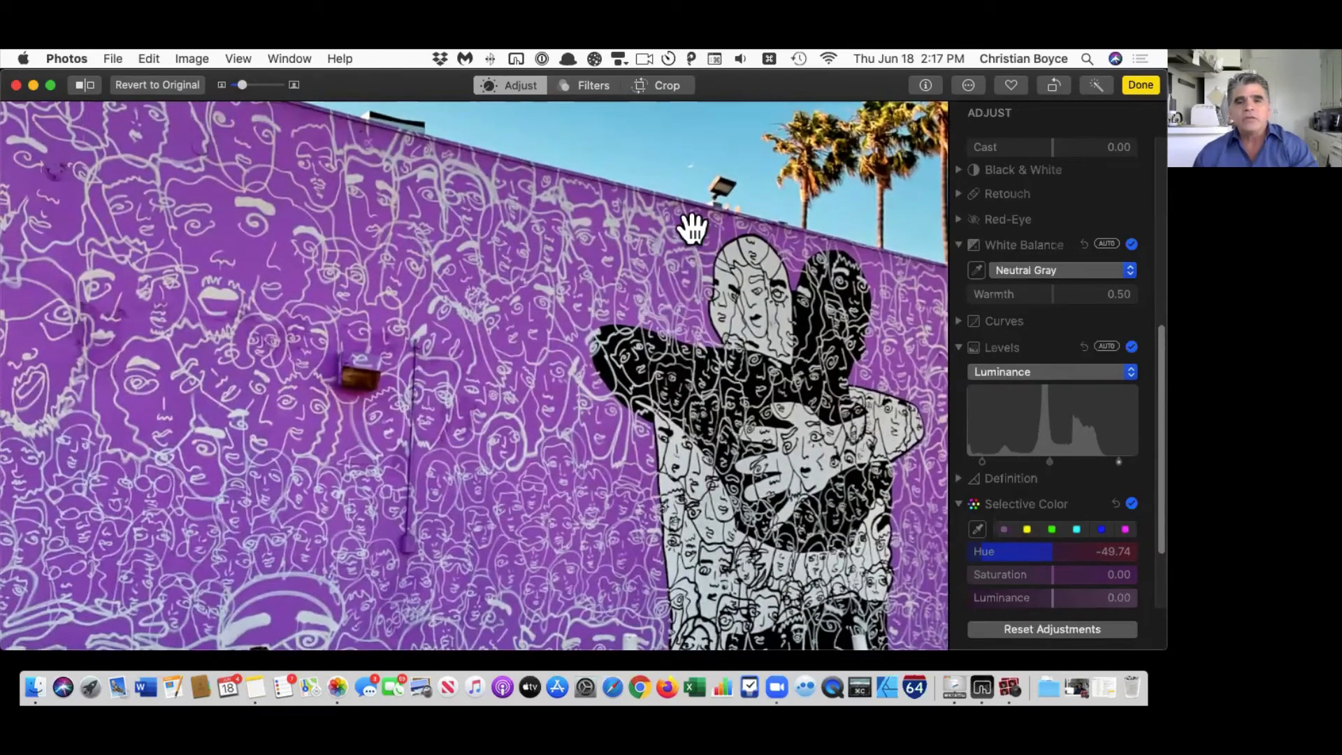
pyautogui.moveTo(692, 227); pyautogui.dragTo(619, 341)
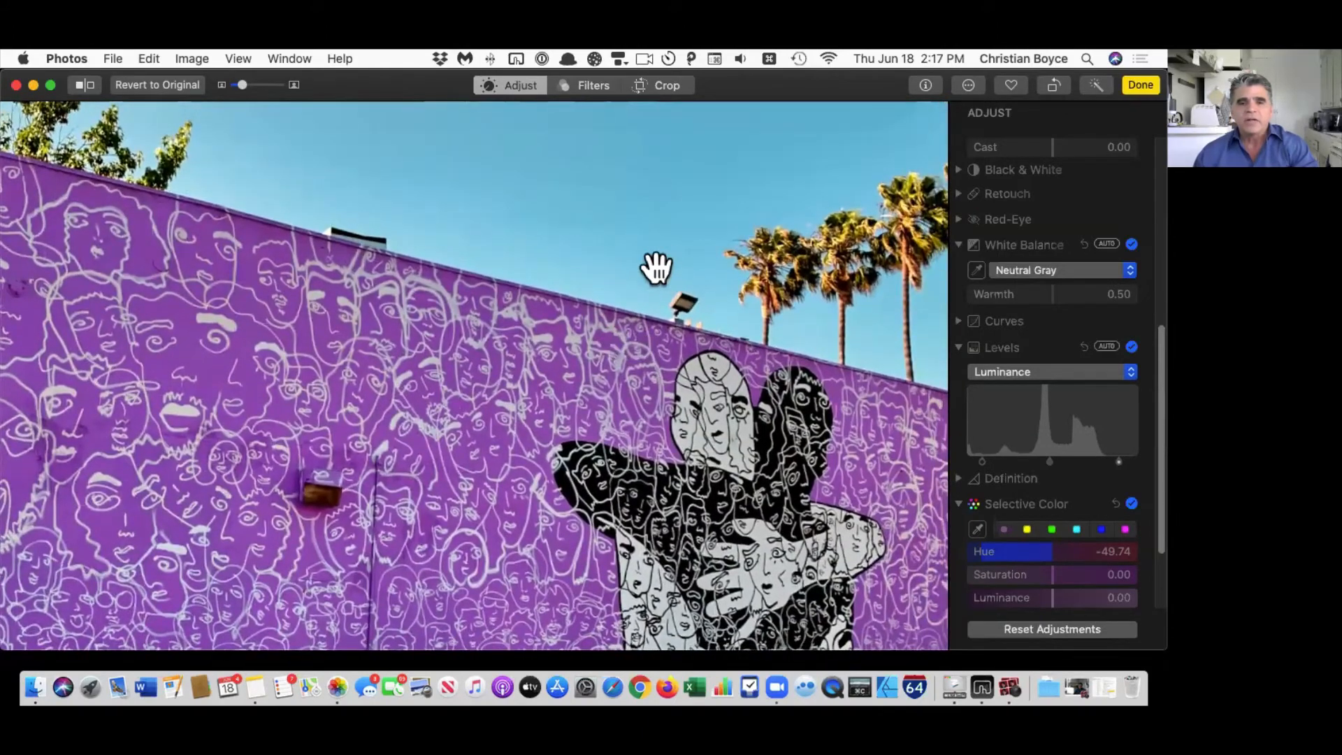
pyautogui.moveTo(243, 84); pyautogui.dragTo(250, 84)
pyautogui.moveTo(757, 260); pyautogui.dragTo(678, 315)
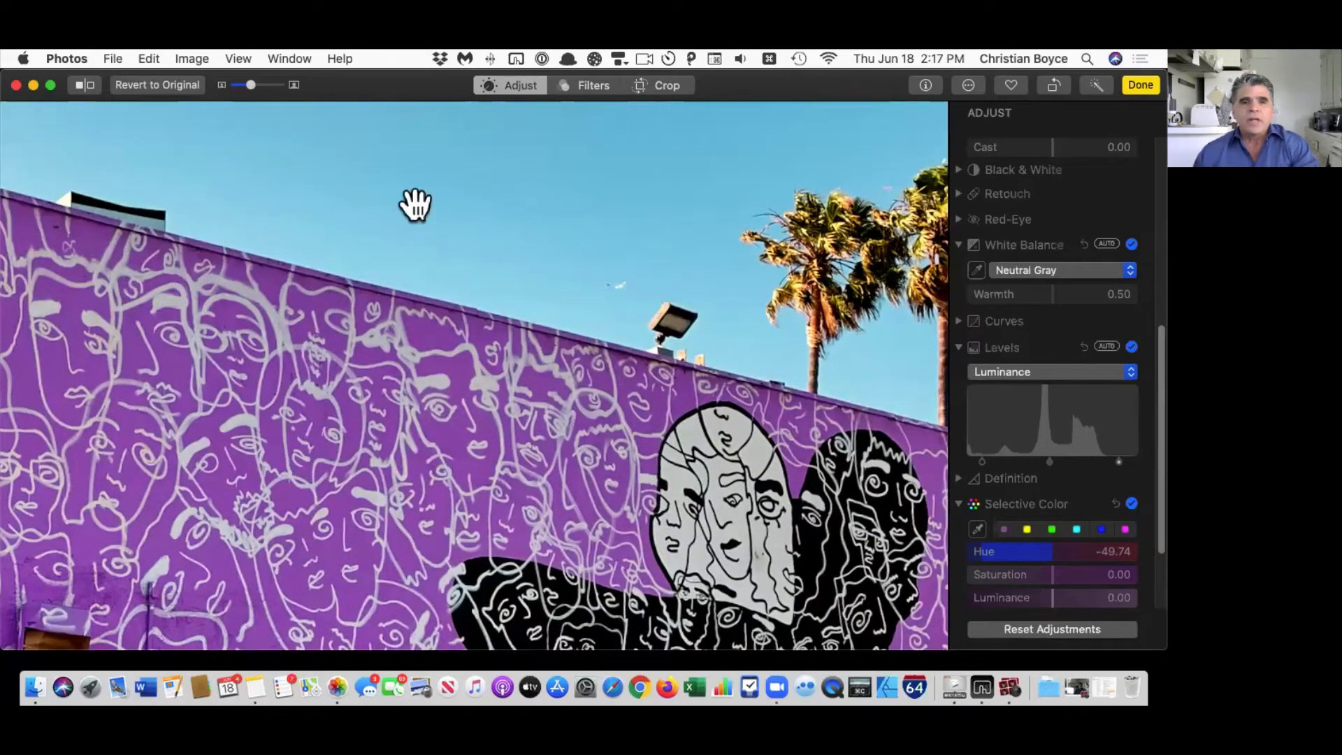
pyautogui.moveTo(251, 84); pyautogui.dragTo(263, 84)
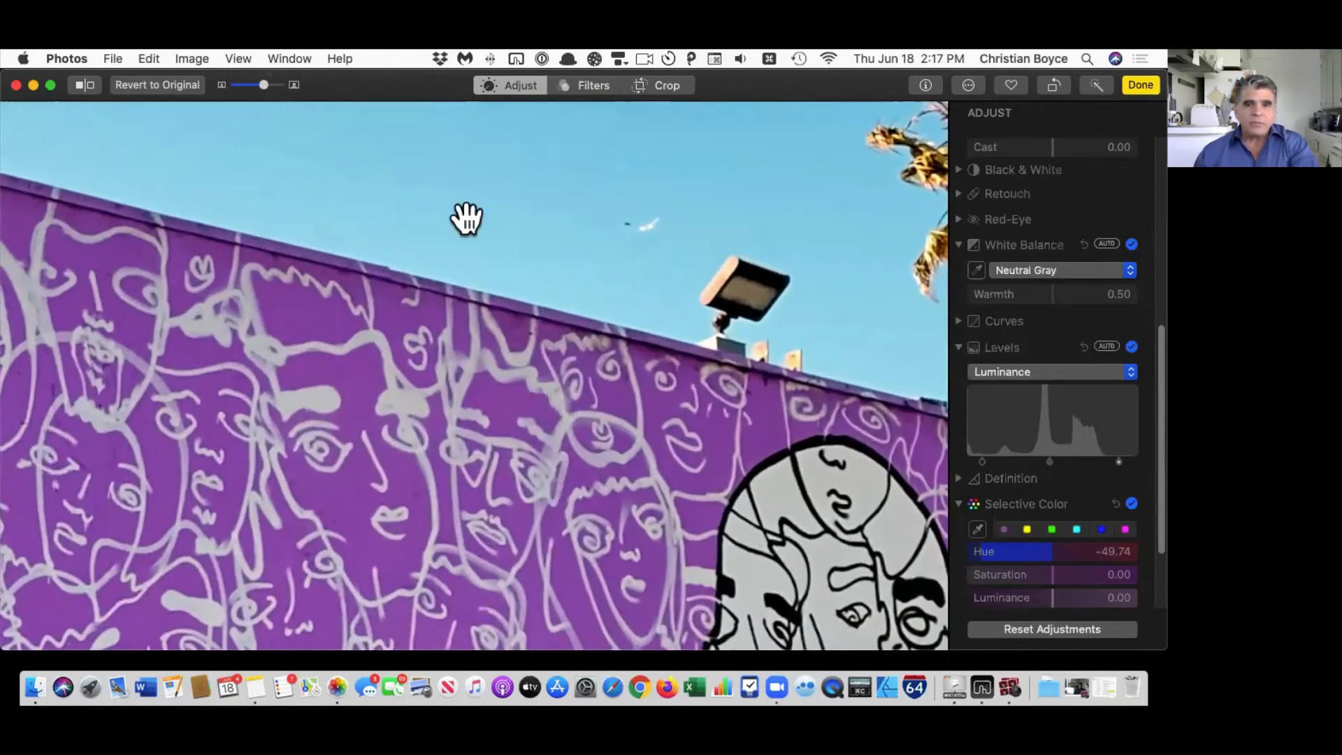
pyautogui.press('super+0')
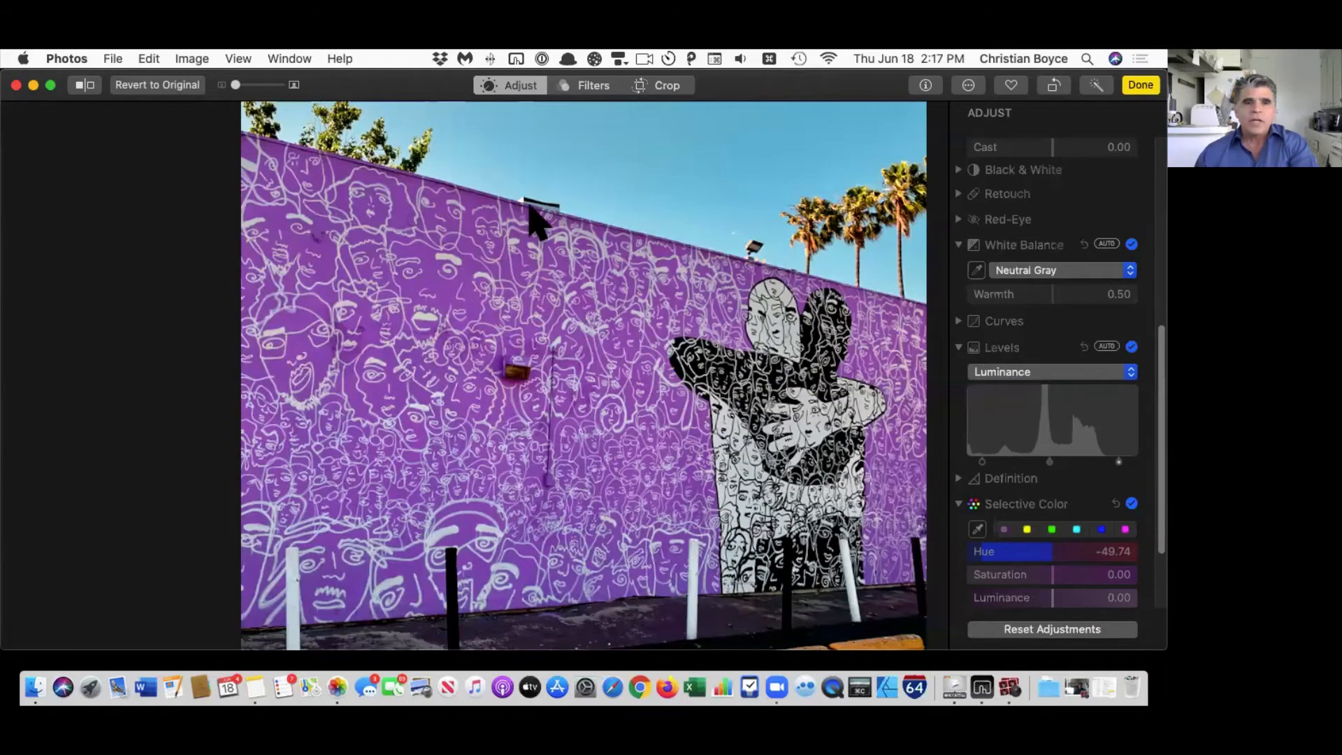
# Step: Activate the Retouch brush with a close-up view of the small spots in the sky above the wall's lamp
pyautogui.press('z')
pyautogui.moveTo(714, 245); pyautogui.dragTo(199, 264)
pyautogui.moveTo(767, 330); pyautogui.dragTo(596, 289)
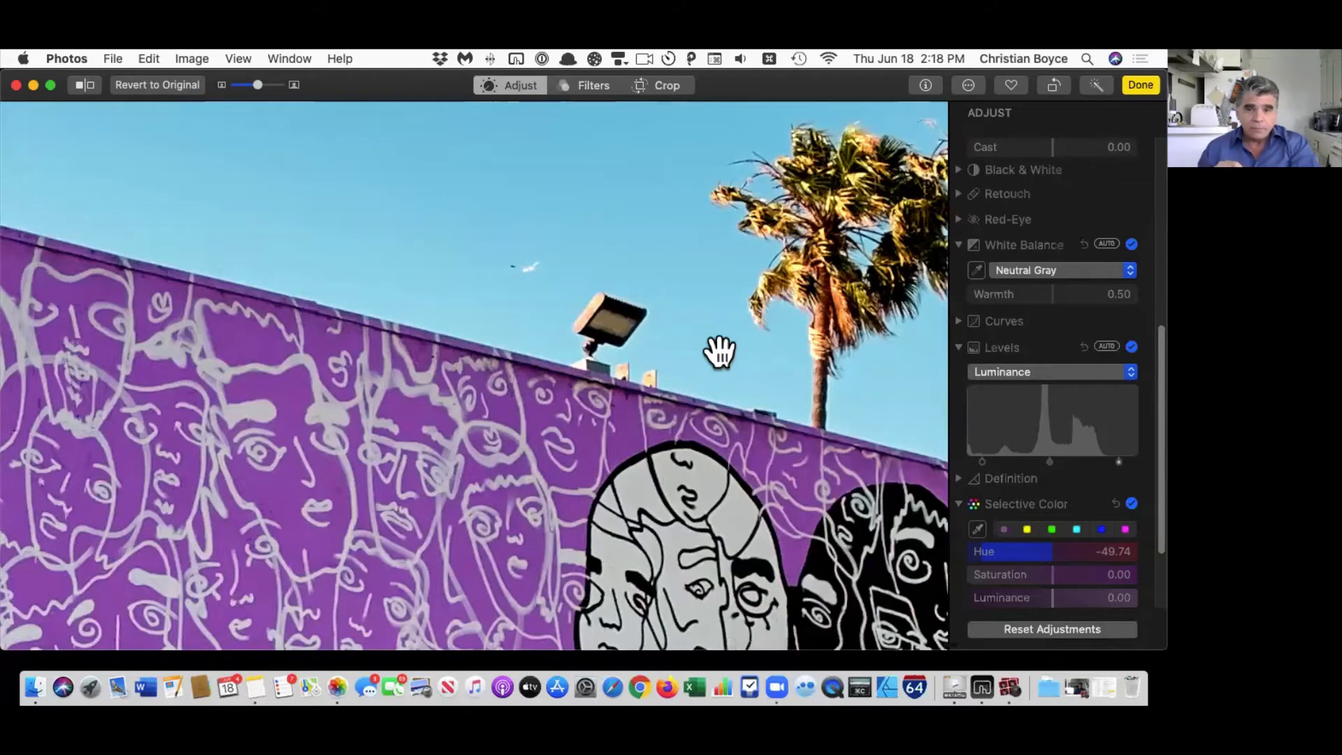
pyautogui.scroll(-5, 1109, 371)
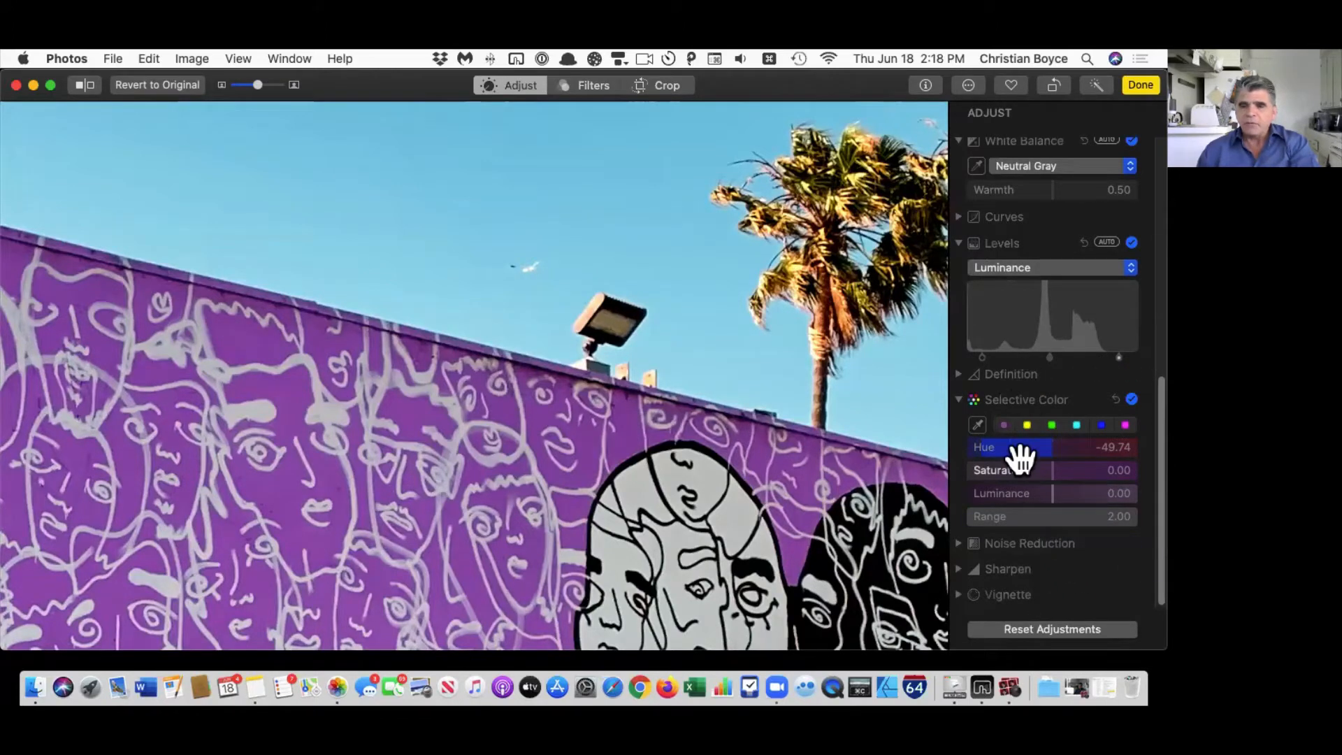
pyautogui.click(961, 399)
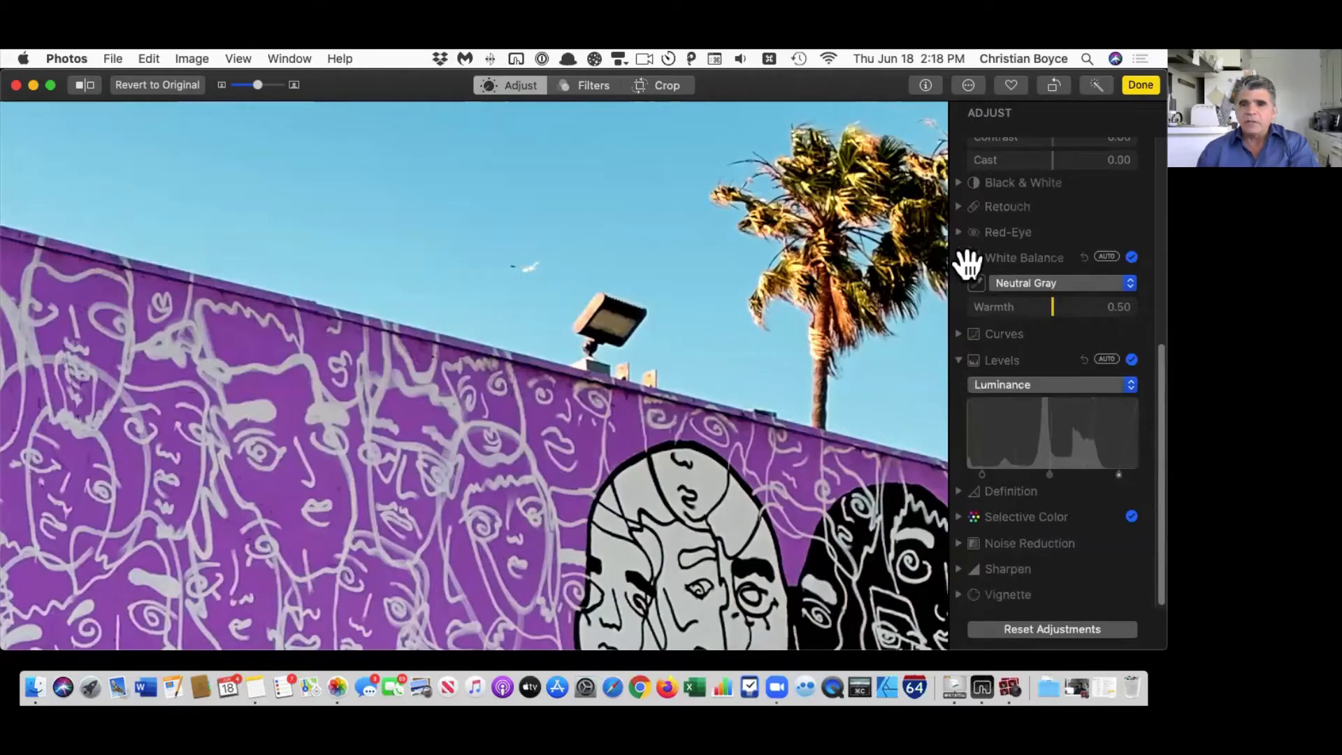
pyautogui.click(959, 206)
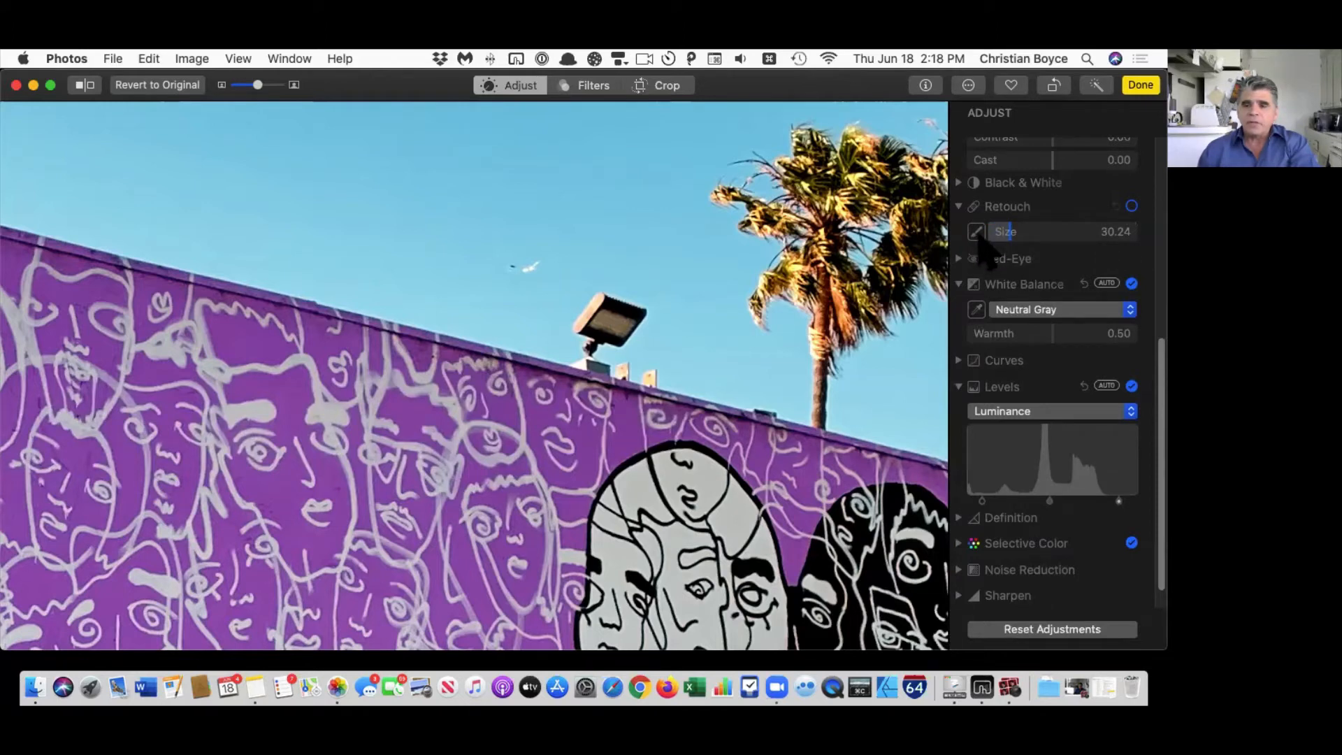
pyautogui.click(977, 235)
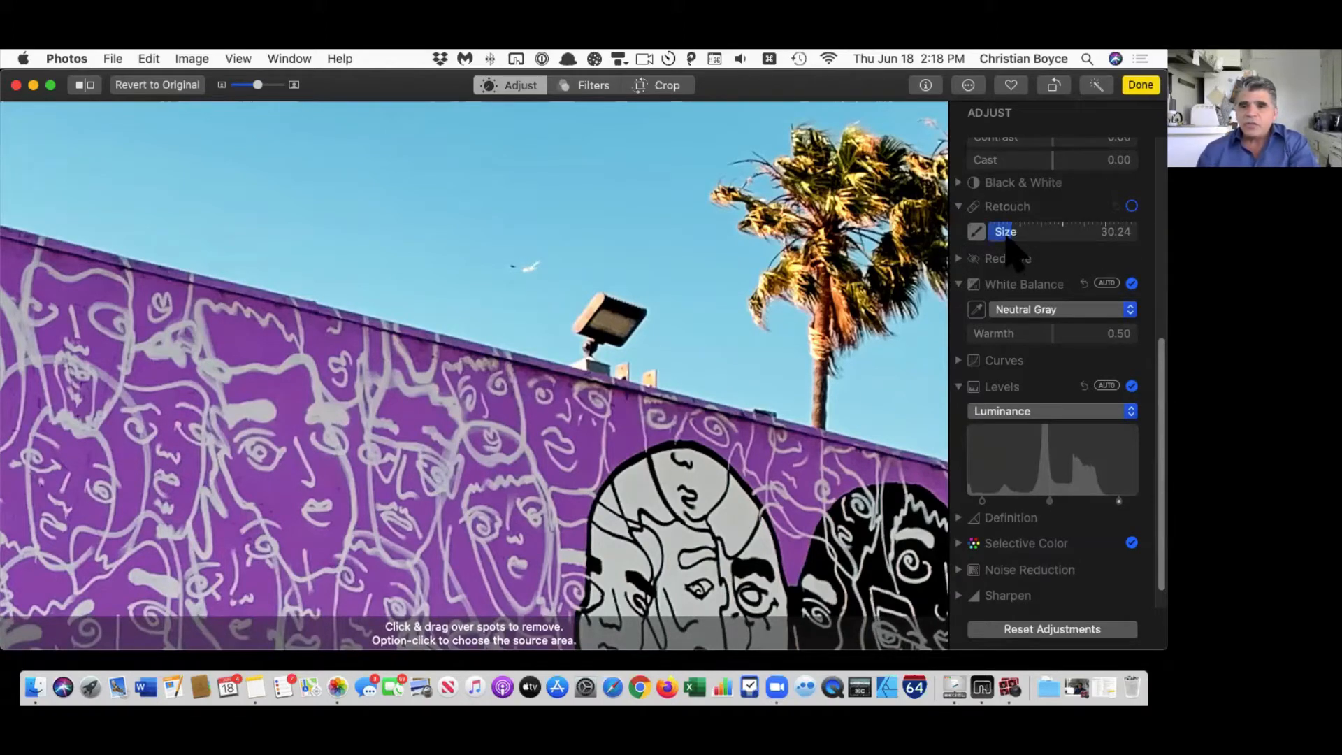
# Step: Try retouching the spots in the sky with a brush size of 8.31, and undo the retouch
pyautogui.moveTo(1007, 233); pyautogui.dragTo(997, 238)
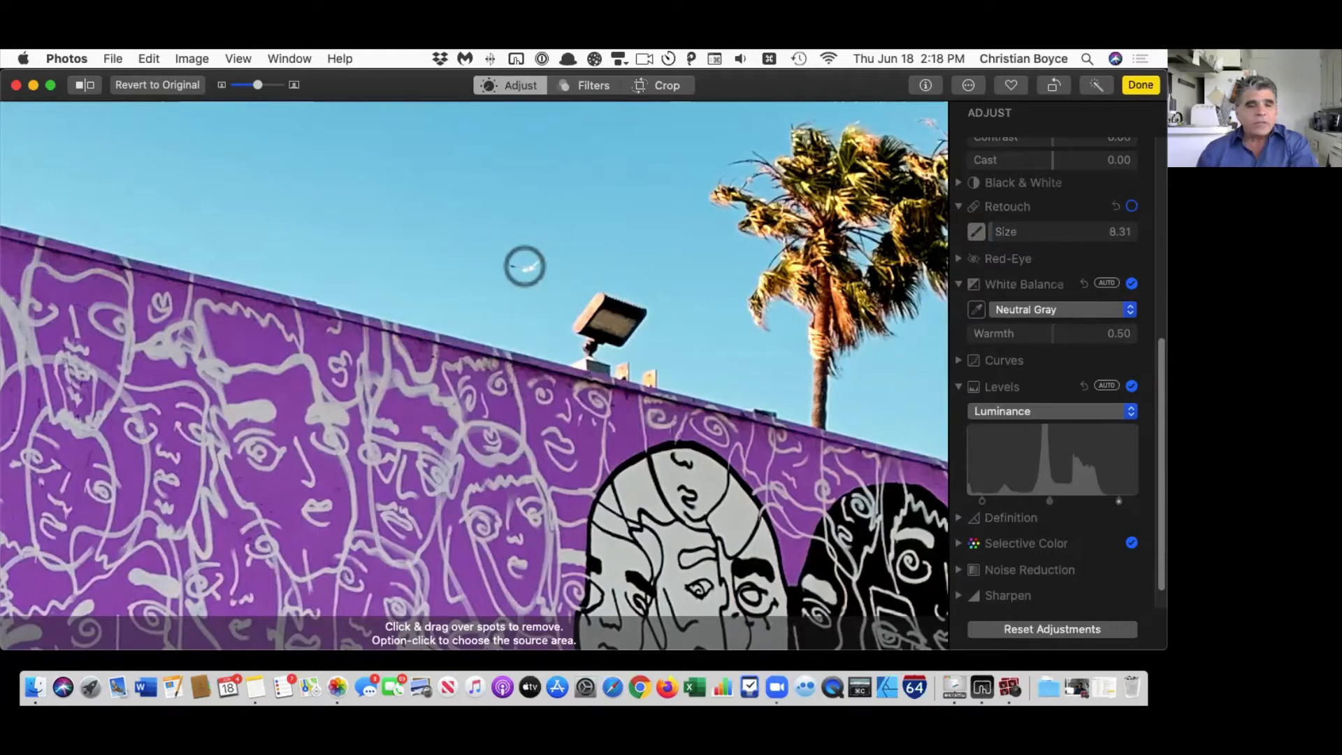
pyautogui.click(524, 265)
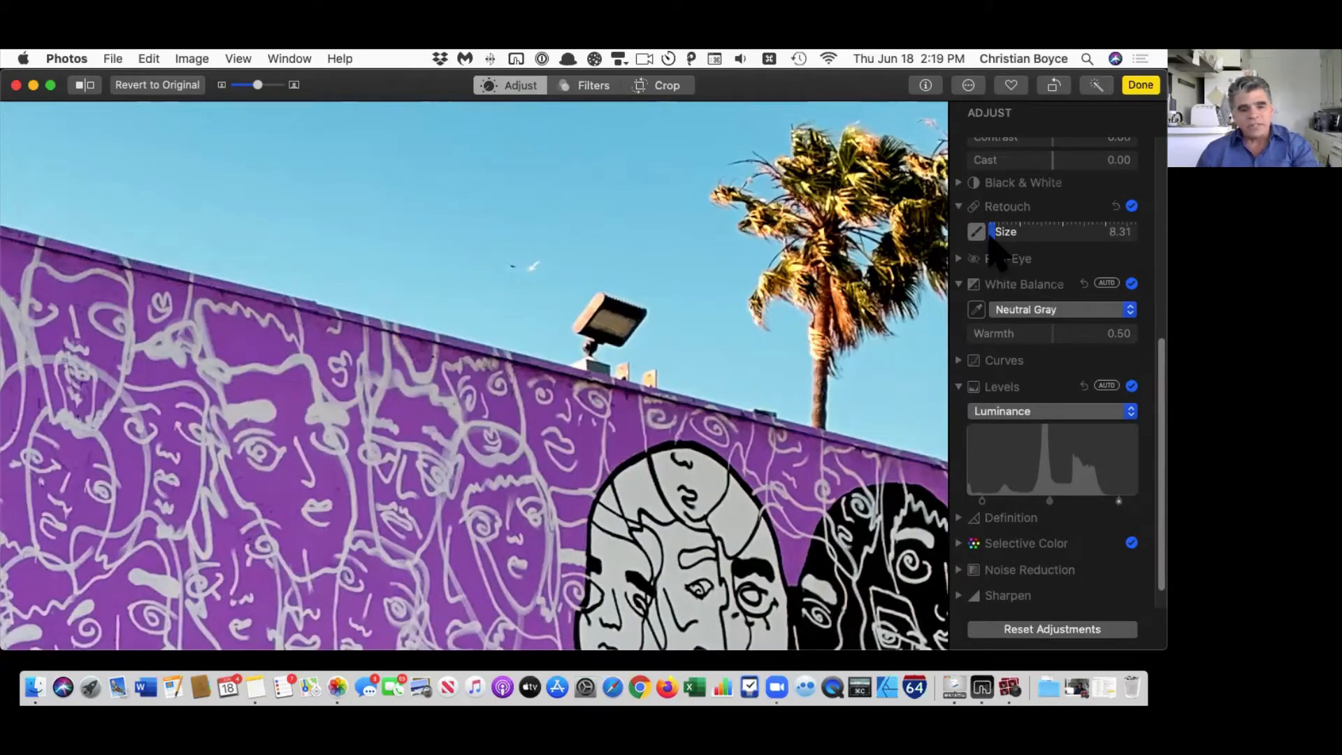
pyautogui.press('super+z')
# Step: Set the Retouch size to 13.23 and remove the small spots from the sky above the lamp
pyautogui.moveTo(1000, 243); pyautogui.dragTo(1008, 237)
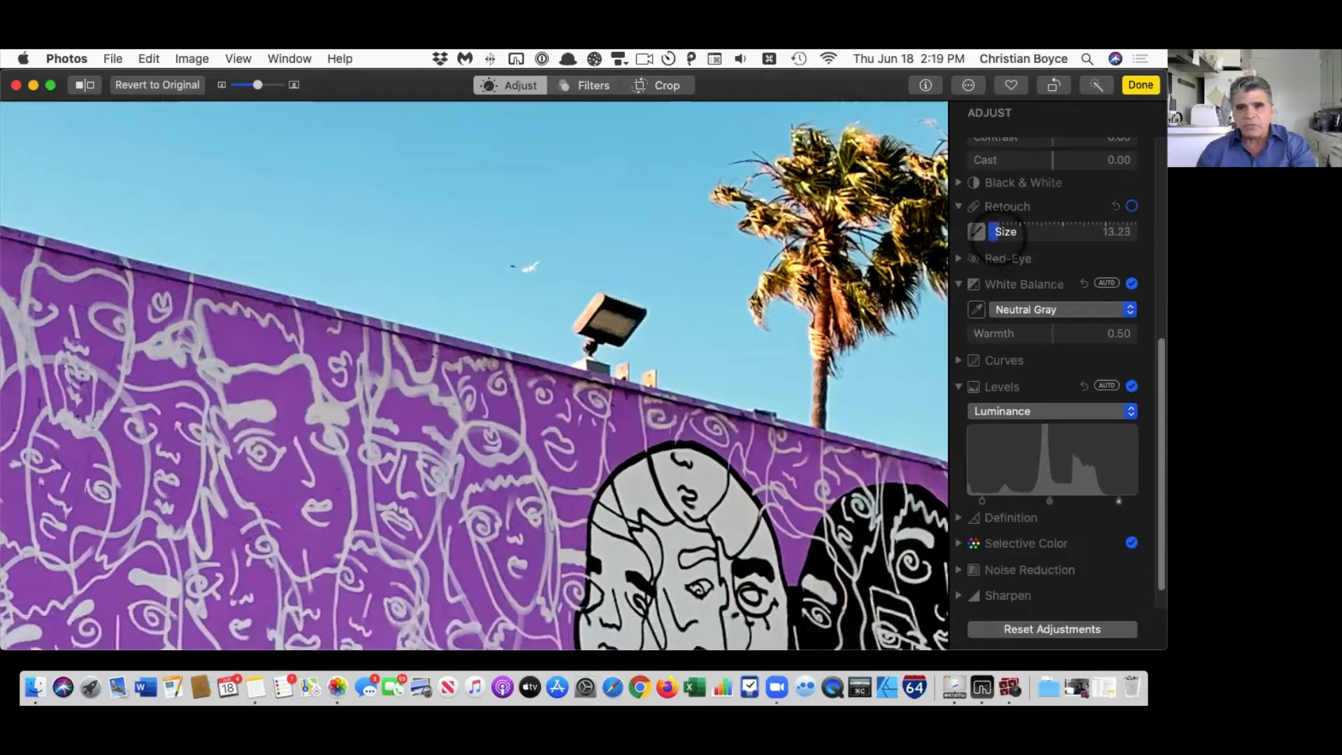
pyautogui.click(523, 256)
pyautogui.click(527, 271)
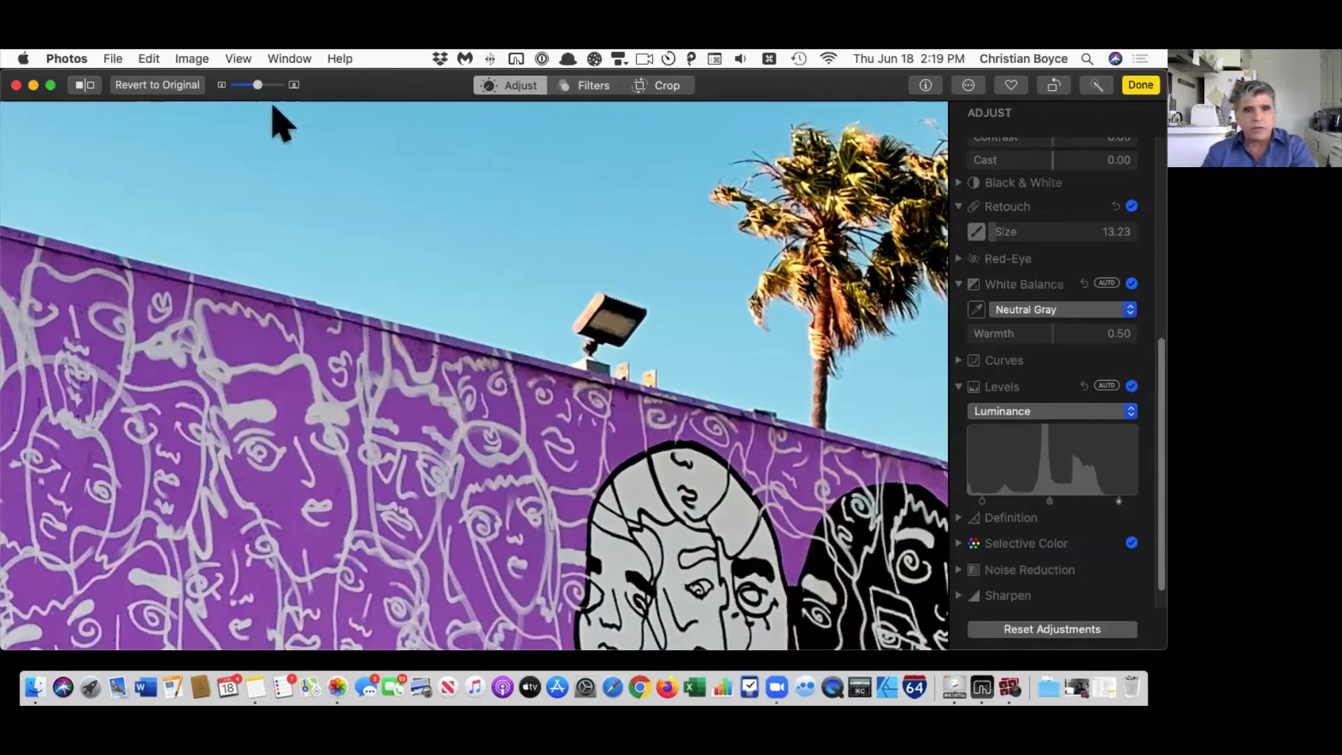
# Step: Compare the whole edited mural photo with its unedited version
pyautogui.moveTo(256, 83); pyautogui.dragTo(236, 85)
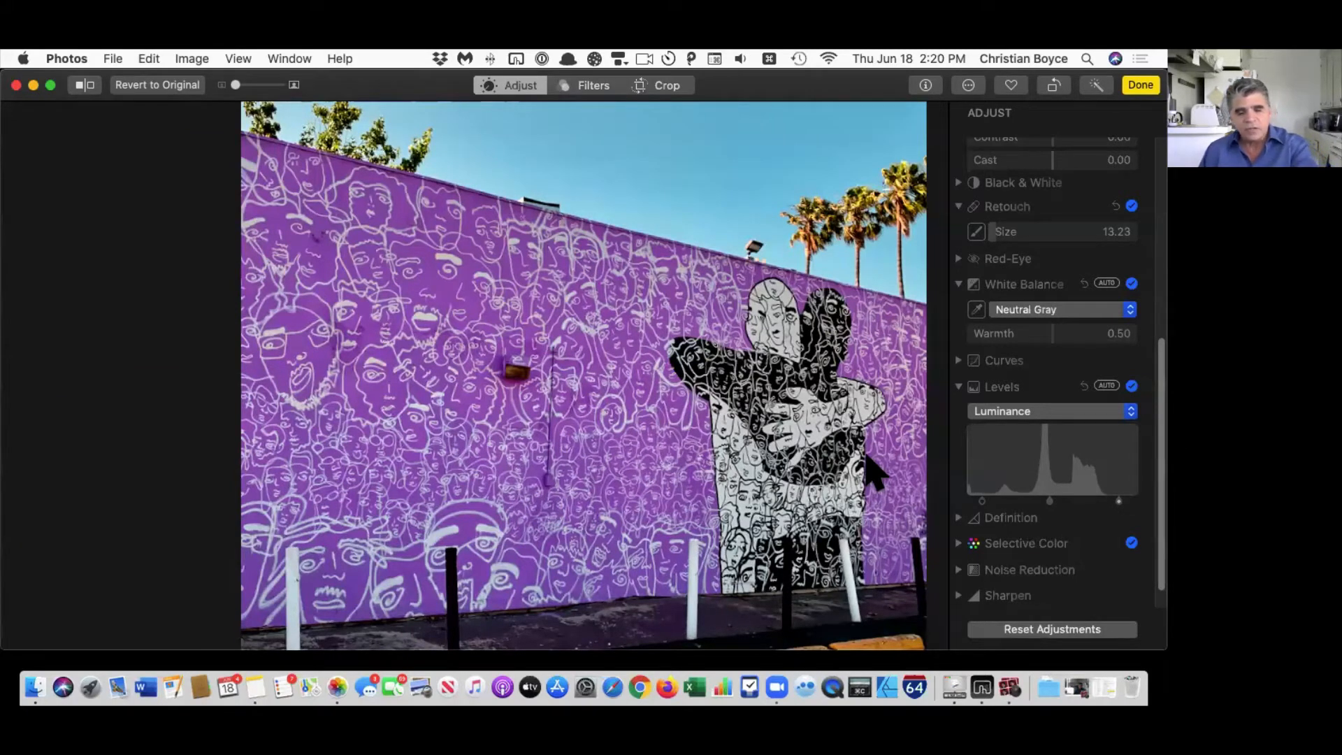
pyautogui.press('m')
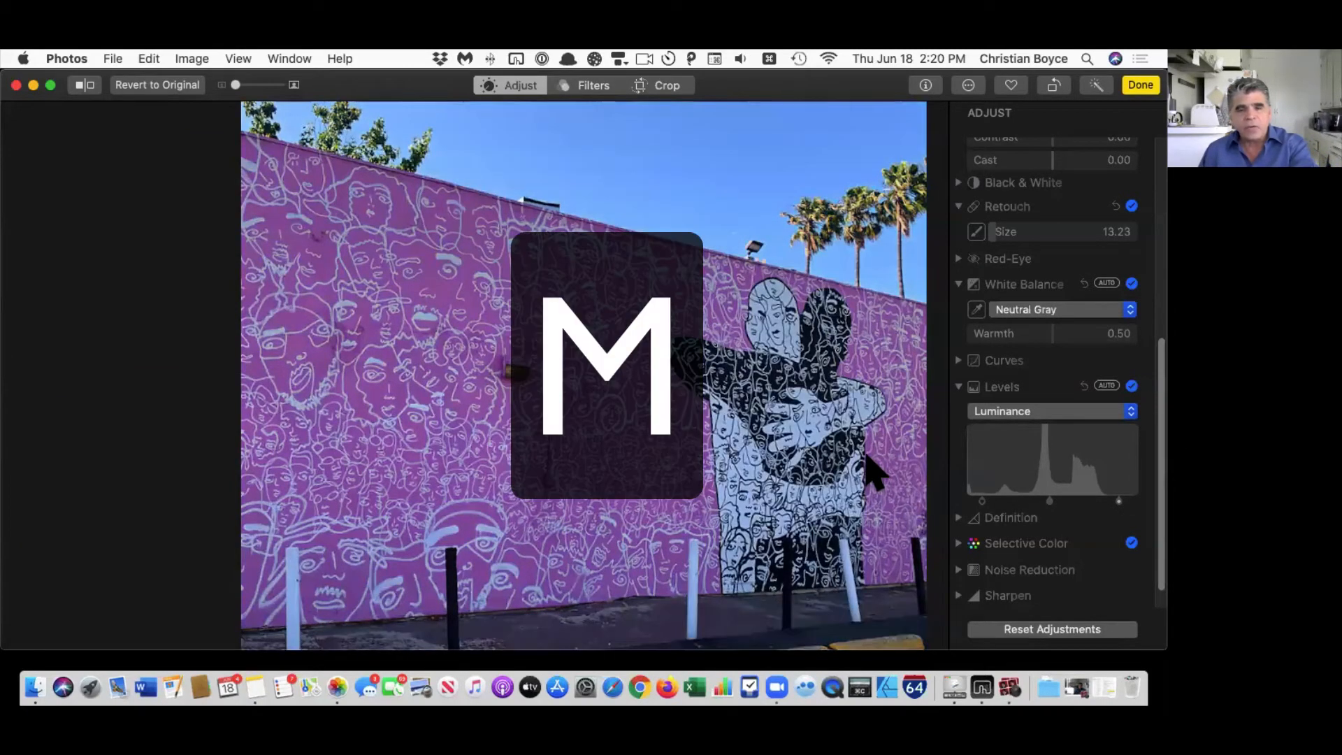
pyautogui.press('m')
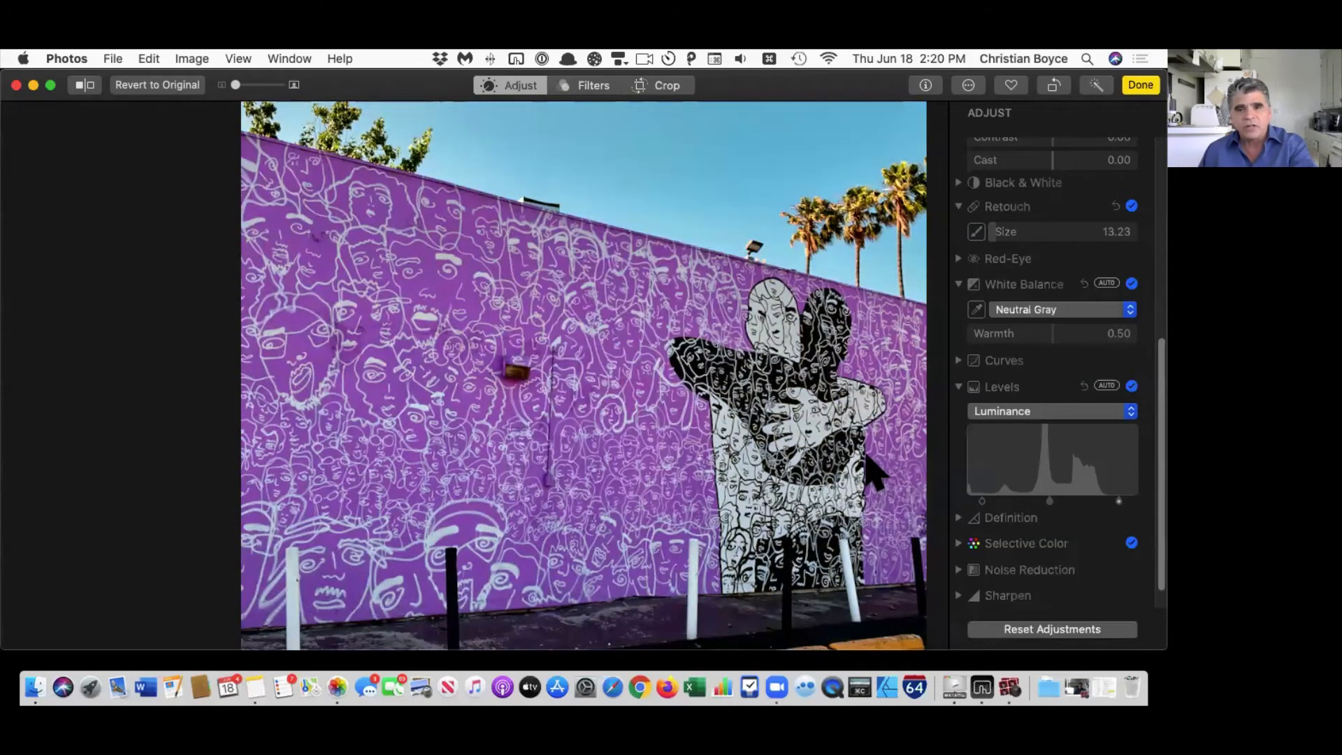
pyautogui.press('m')
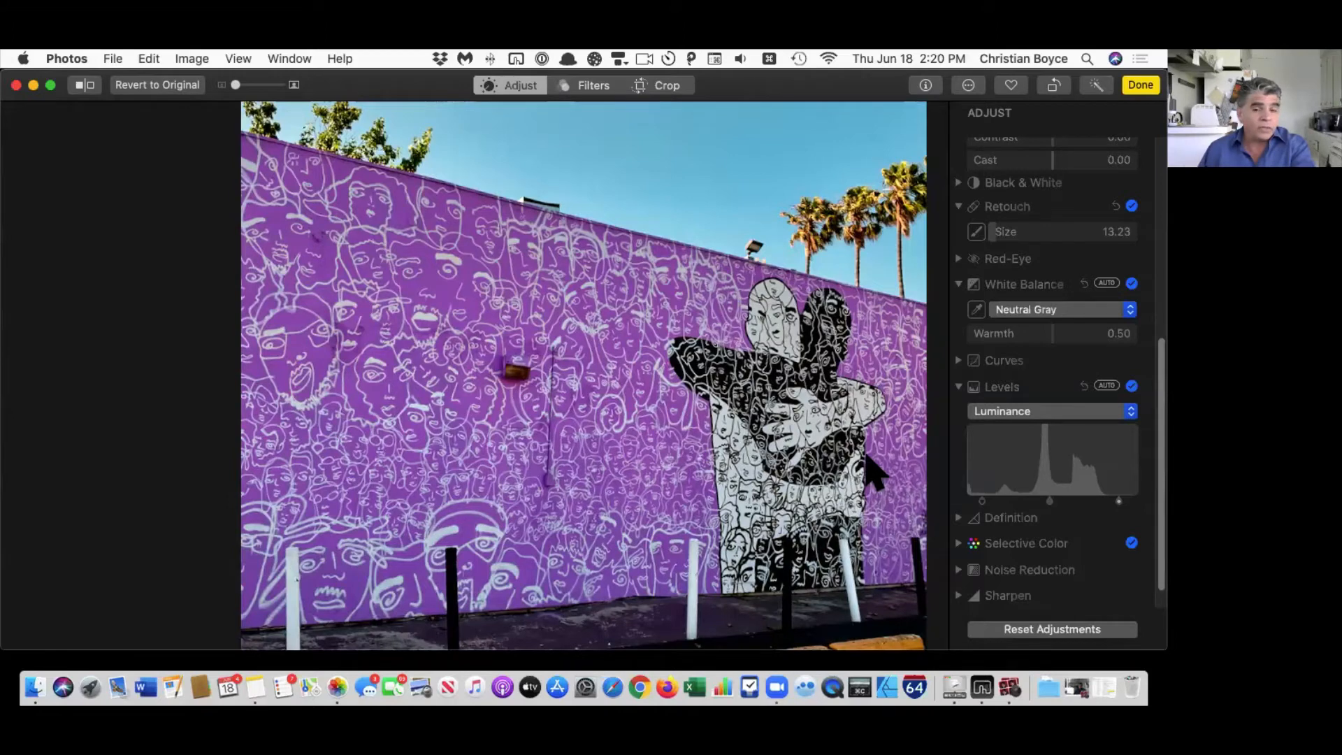
pyautogui.press('m')
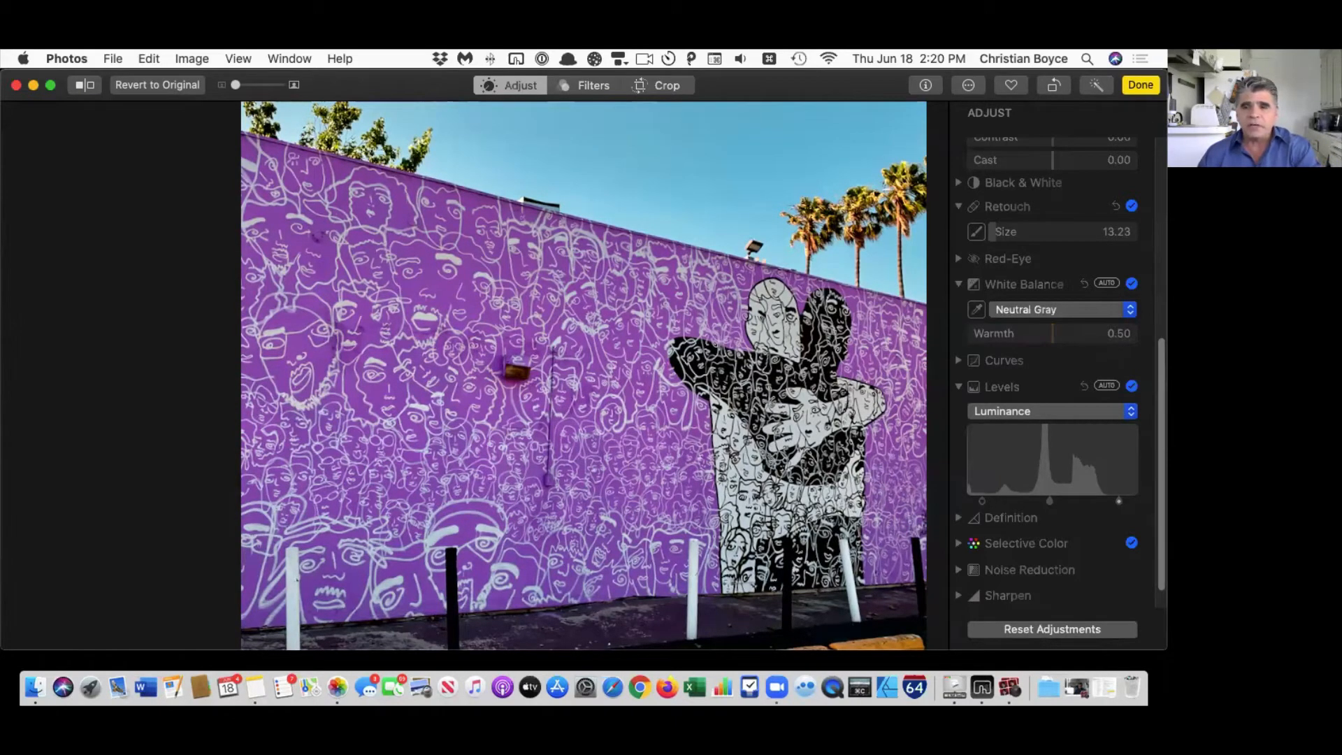
# Step: Save the mural photo's edits and duplicate the portrait-format photo of red and yellow wildflowers in the album
pyautogui.click(1141, 85)
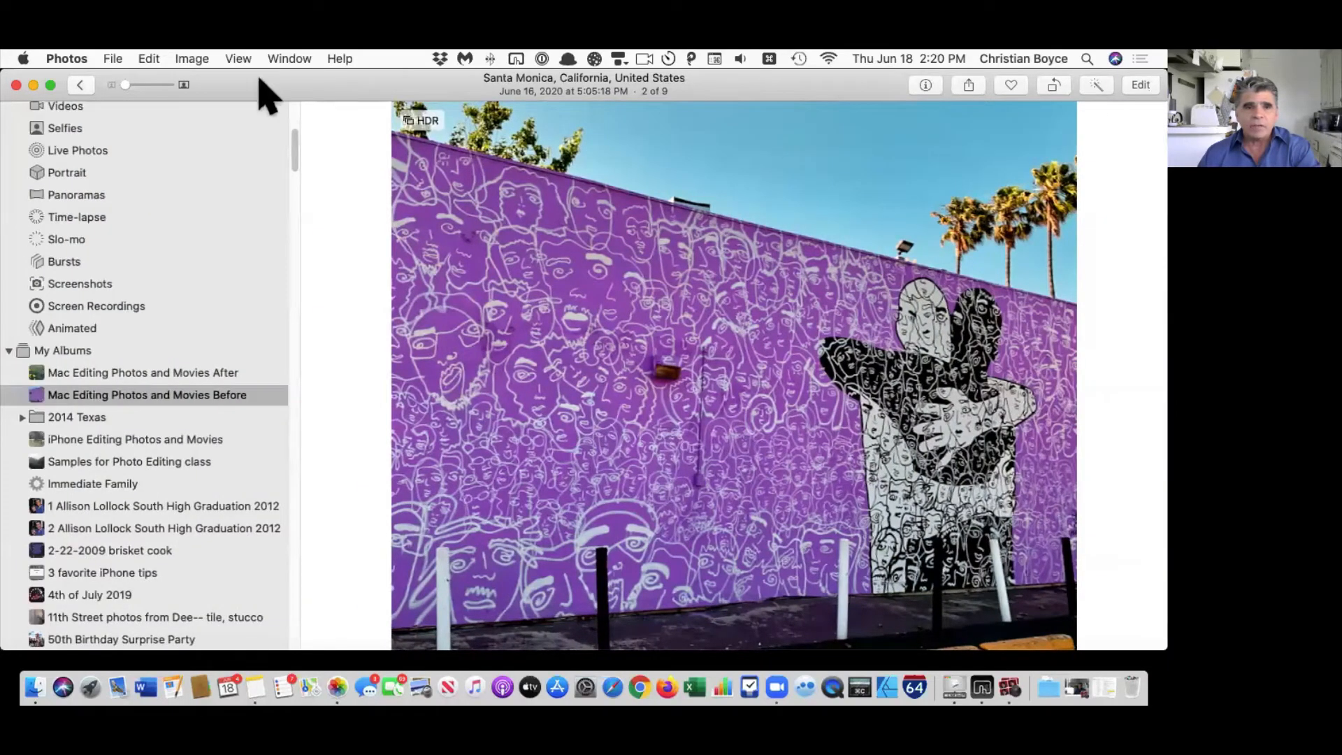
pyautogui.click(80, 84)
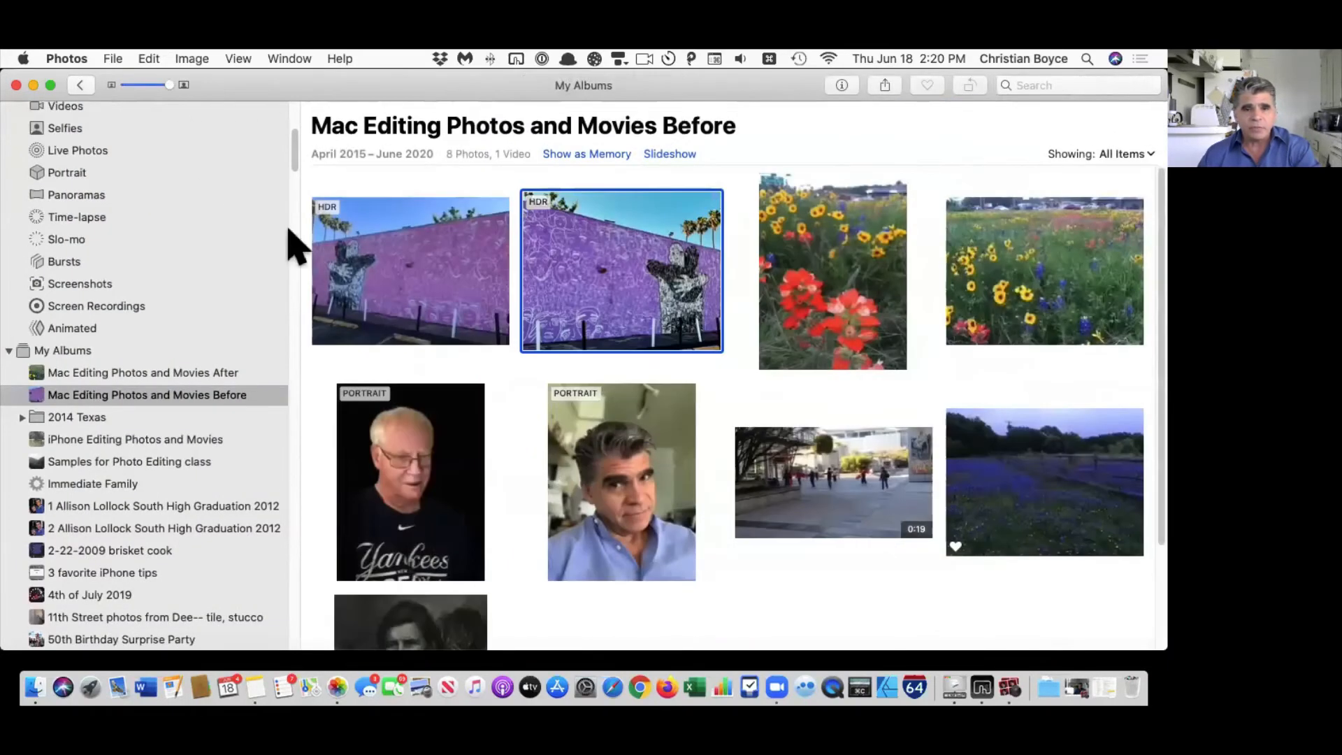
pyautogui.click(825, 299)
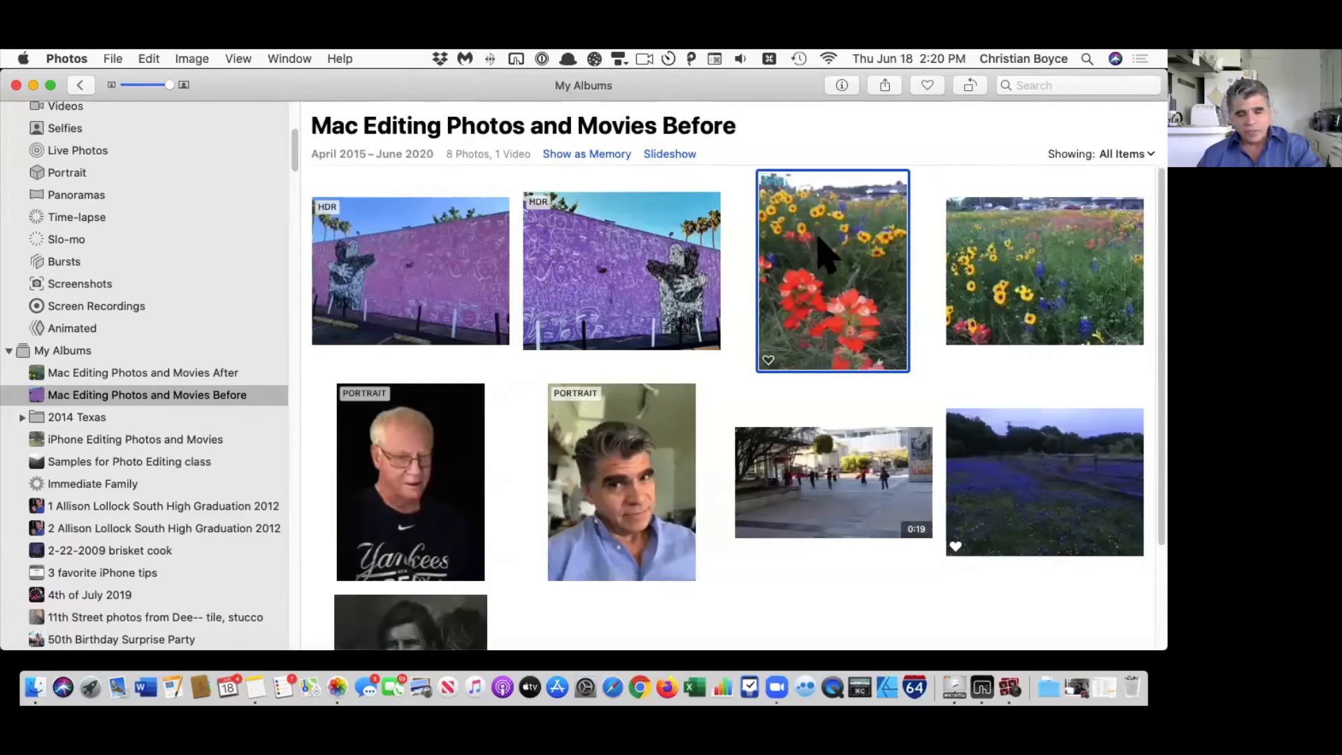
pyautogui.rightClick(825, 251)
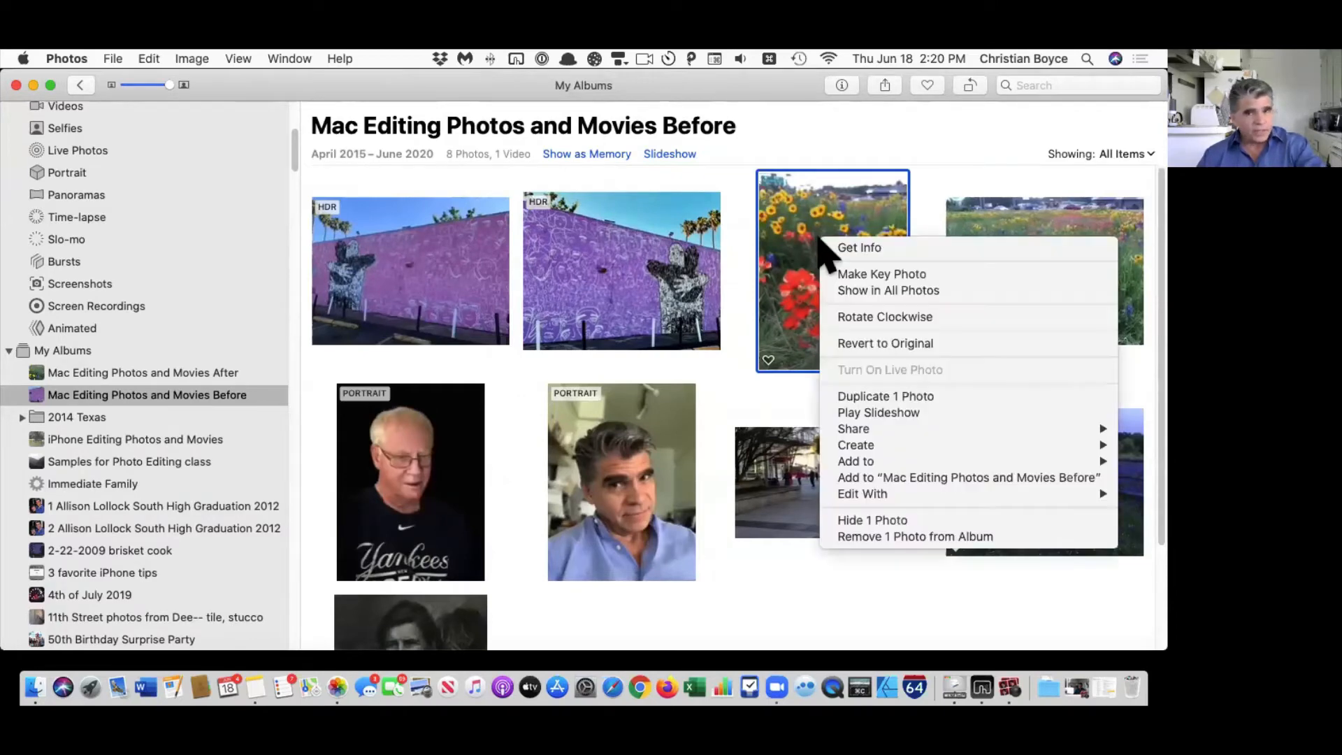
pyautogui.click(908, 396)
# Step: Open the duplicated wildflower photo for editing and sample a red foreground flower as the custom hue in Selective Color
pyautogui.click(1030, 308)
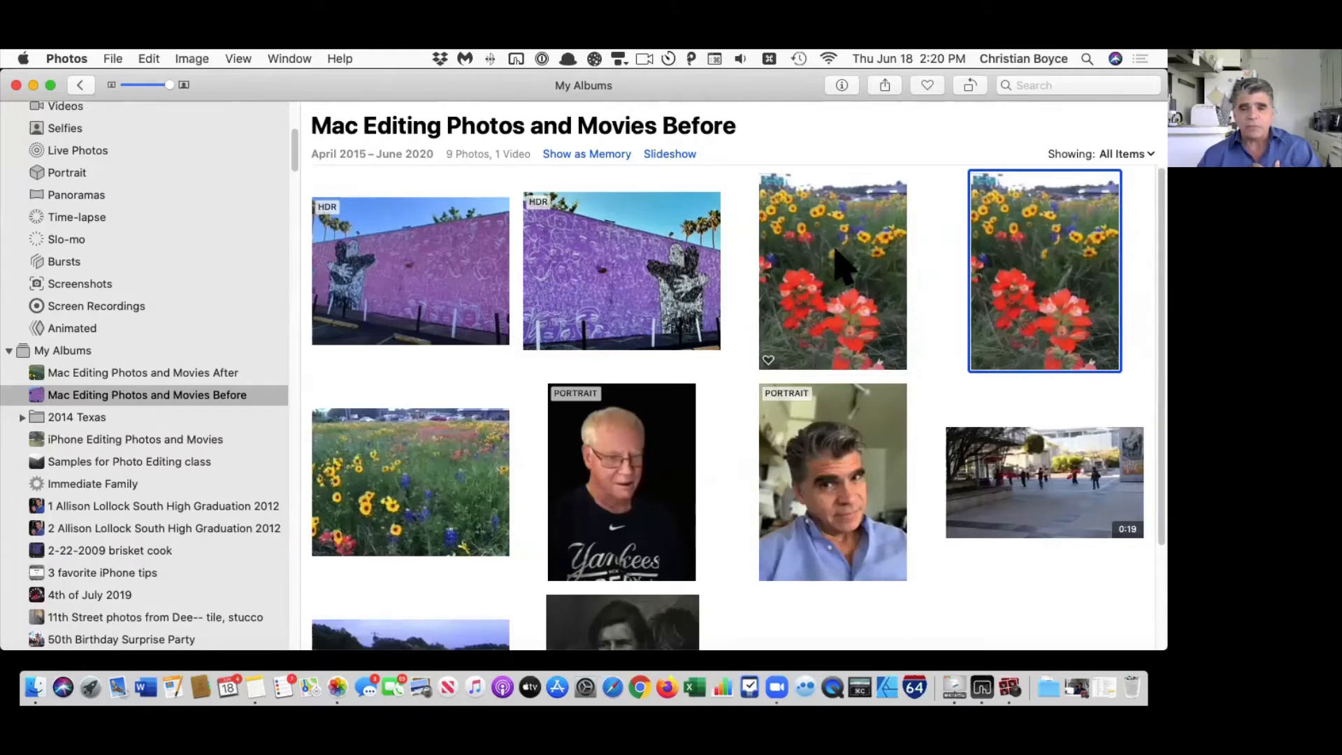
pyautogui.doubleClick(1059, 284)
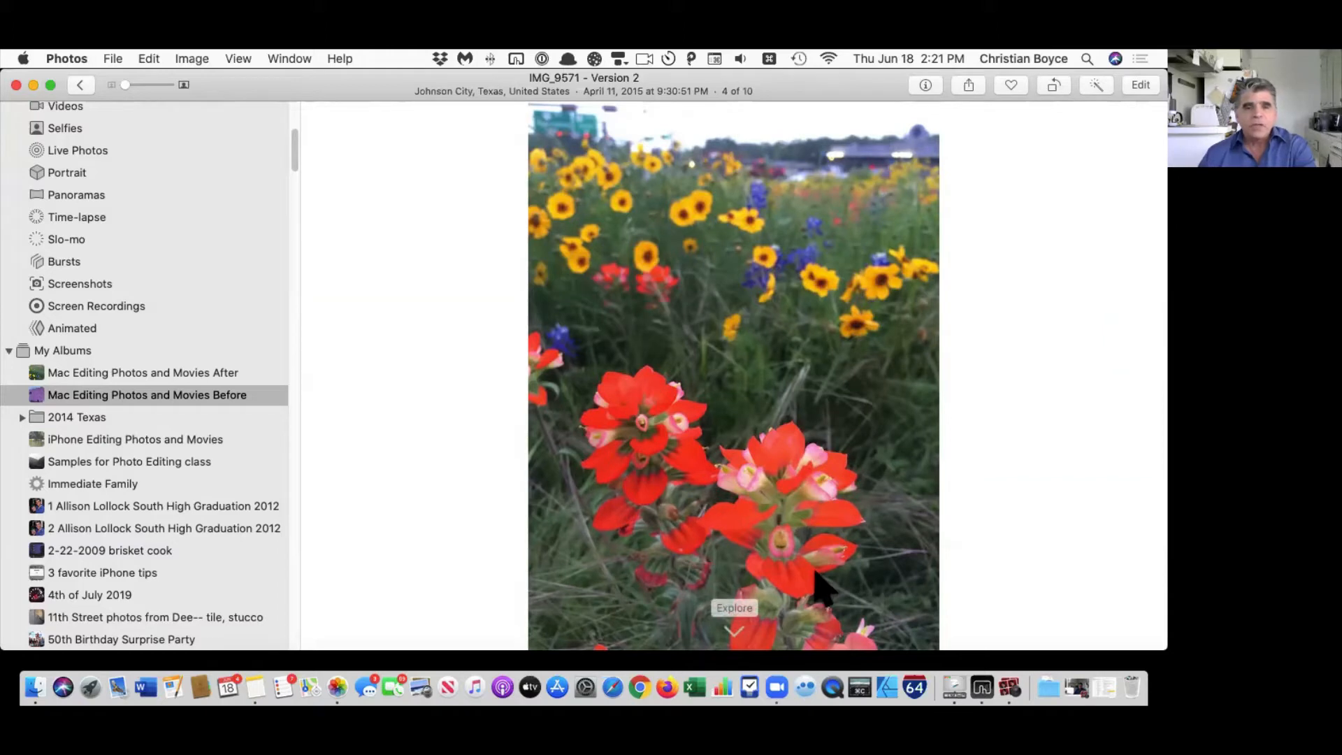
pyautogui.click(1138, 87)
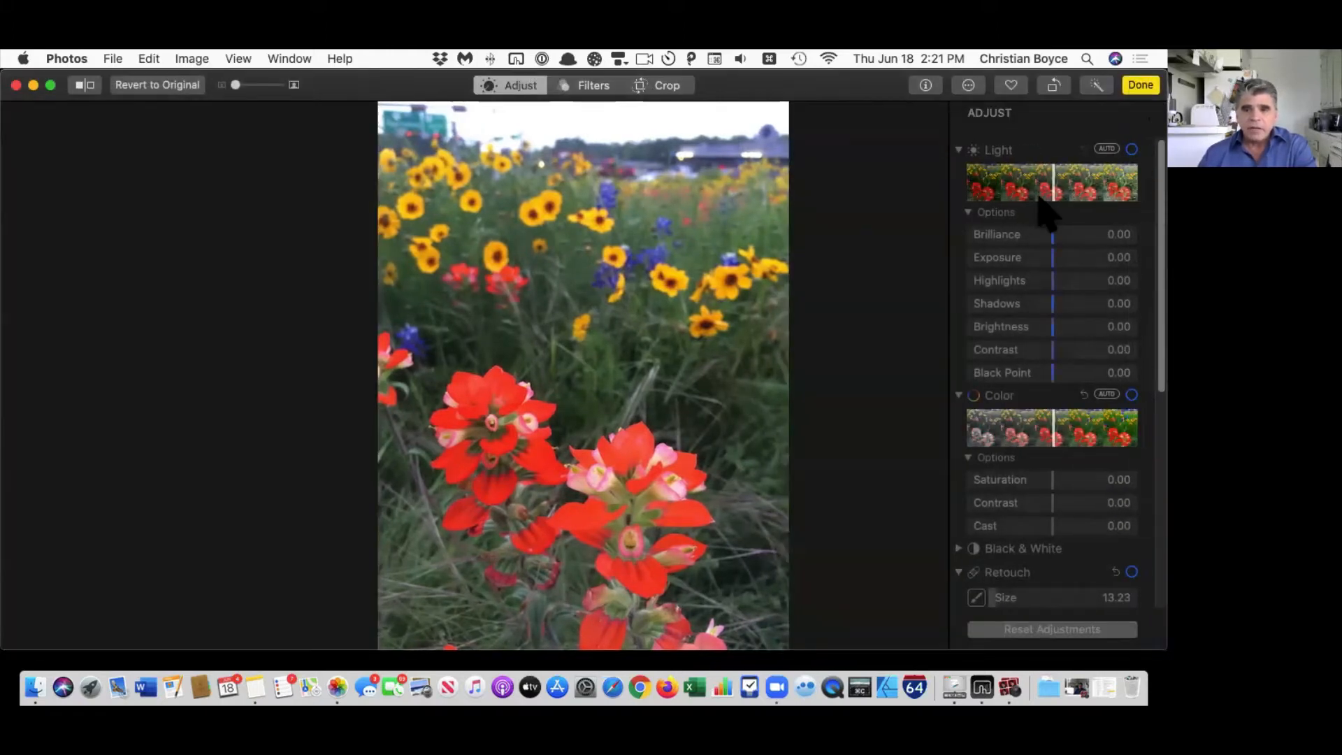
pyautogui.scroll(-10, 1043, 266)
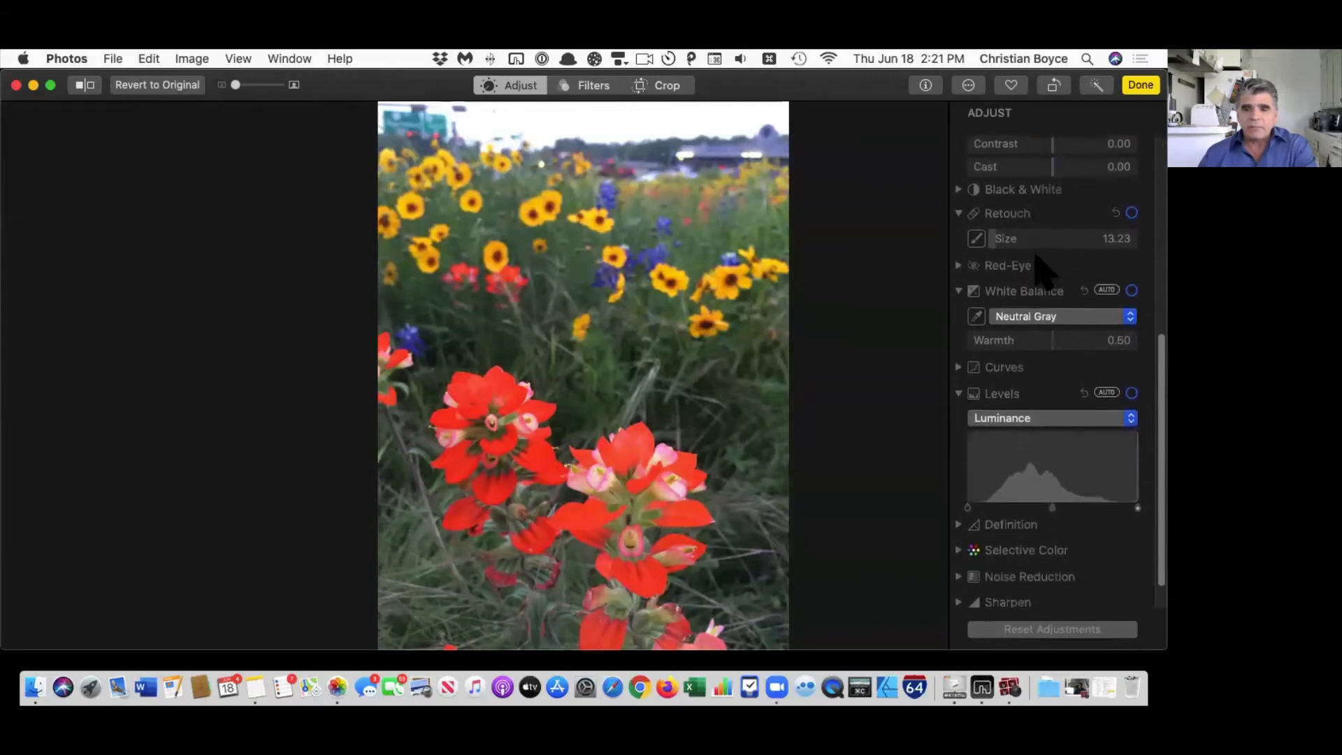
pyautogui.scroll(-2, 1043, 270)
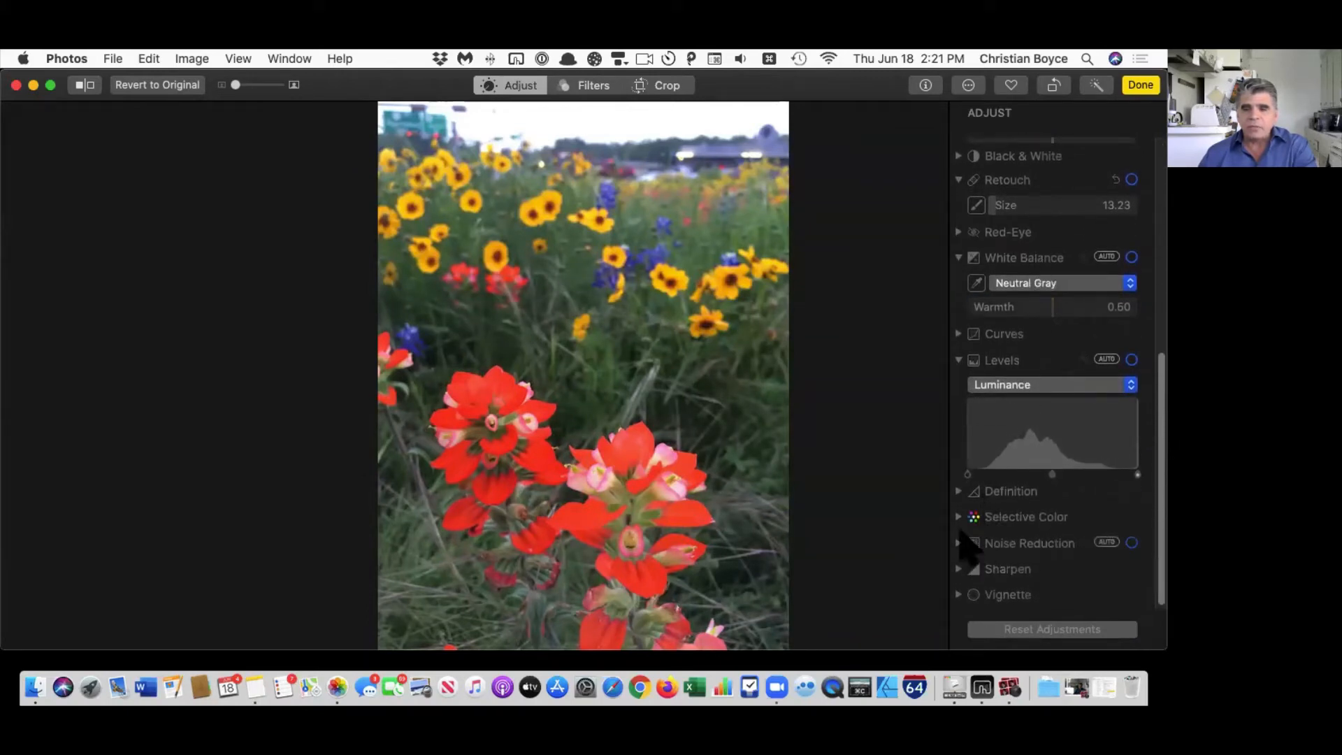
pyautogui.click(979, 517)
pyautogui.scroll(-4, 1049, 443)
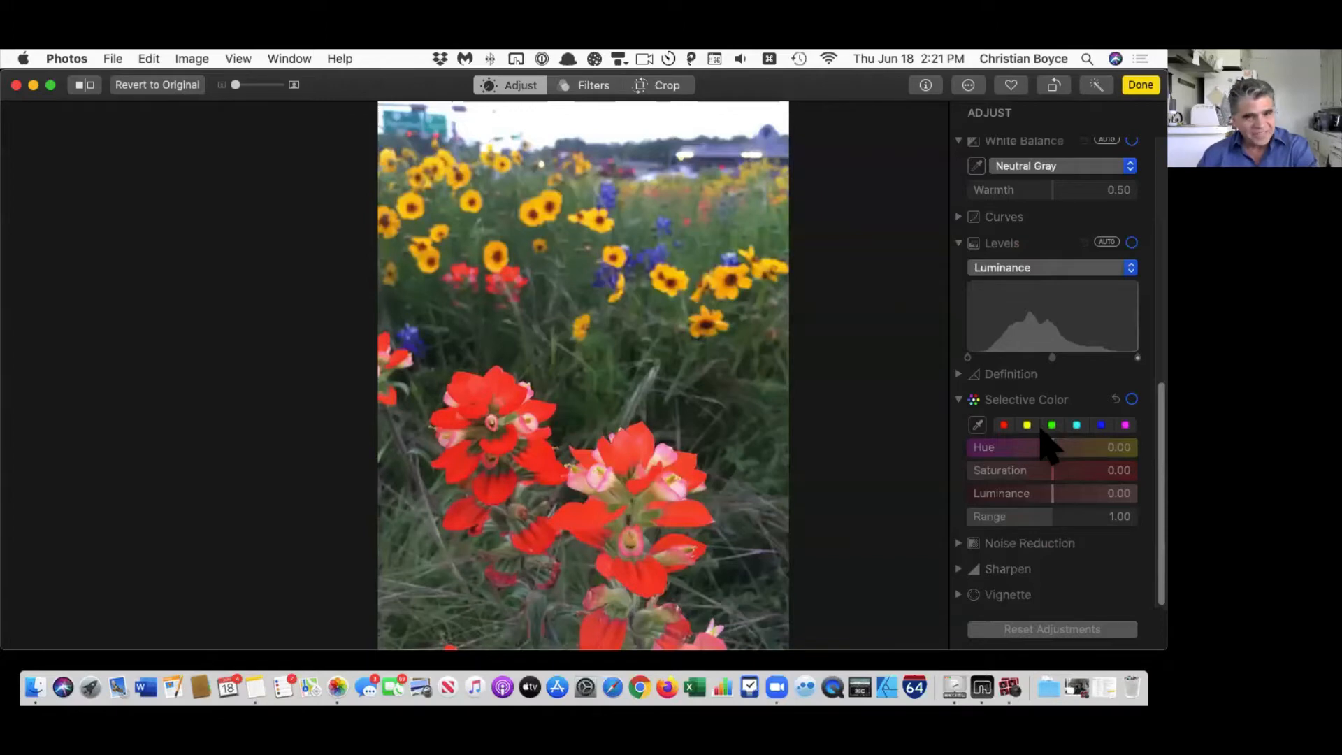
pyautogui.click(978, 426)
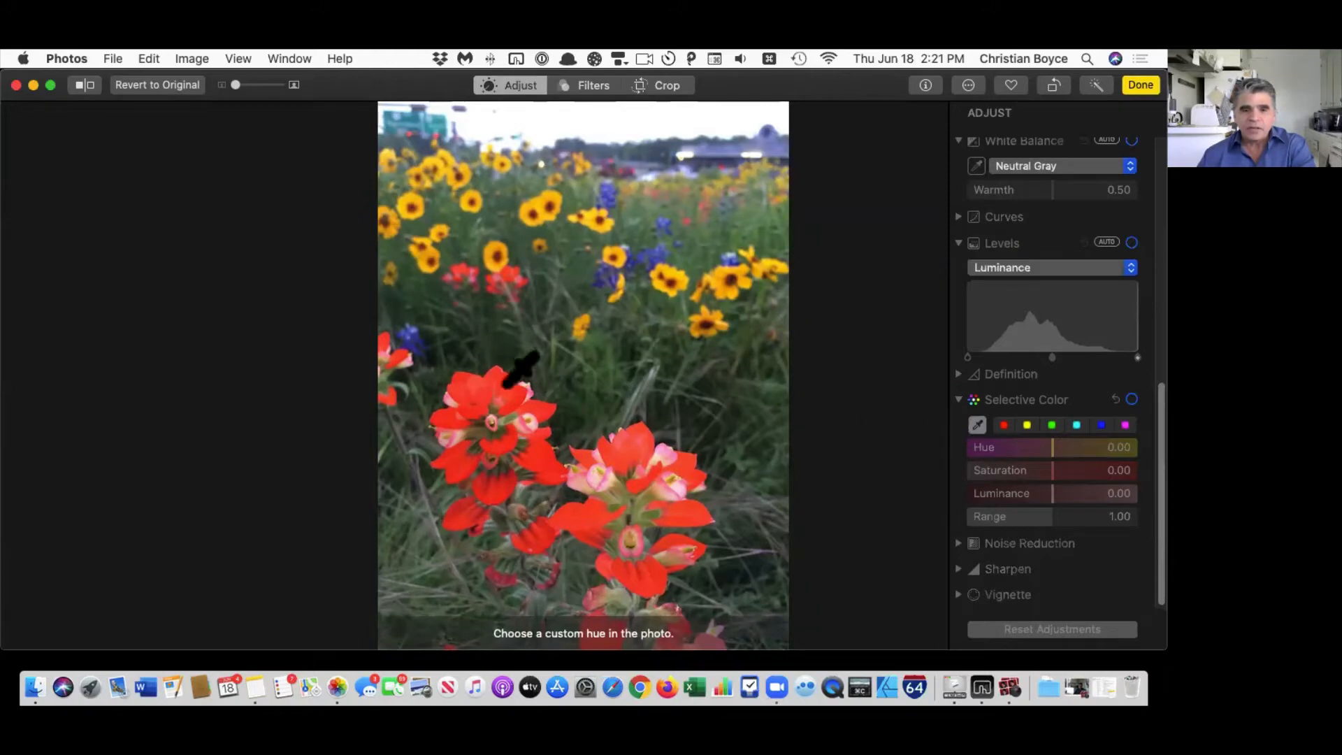
pyautogui.click(518, 395)
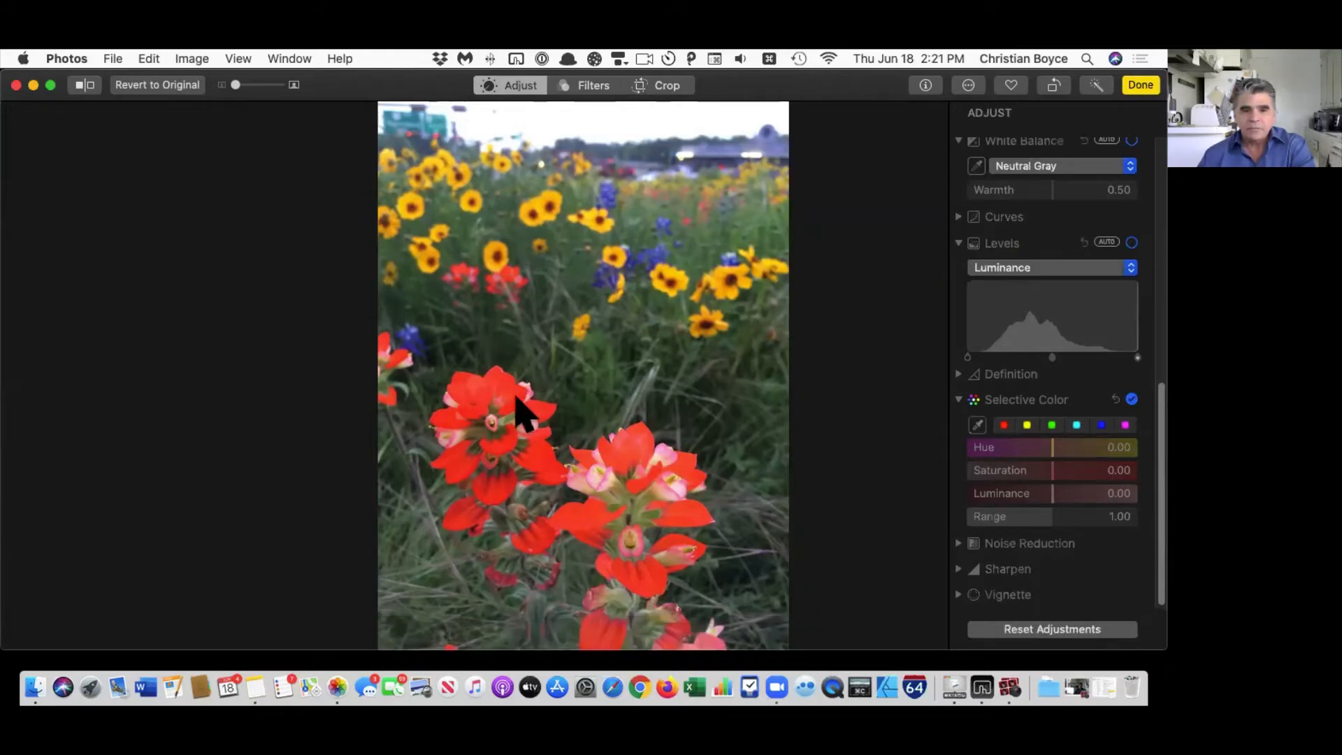
# Step: Set the sampled red's hue to -59.74, try a wider range, then narrow it to 0.55 and compare with the original
pyautogui.moveTo(1053, 448); pyautogui.dragTo(969, 442)
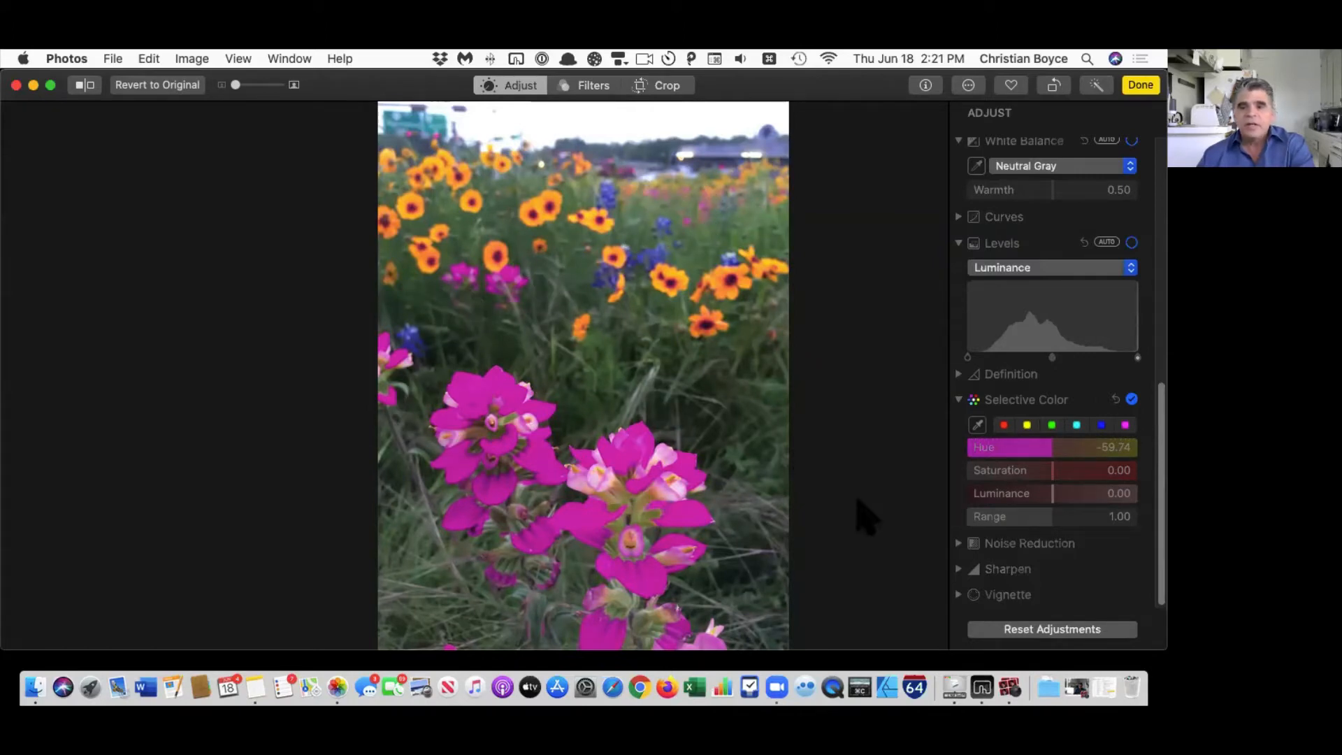
pyautogui.moveTo(1053, 521); pyautogui.dragTo(1095, 525)
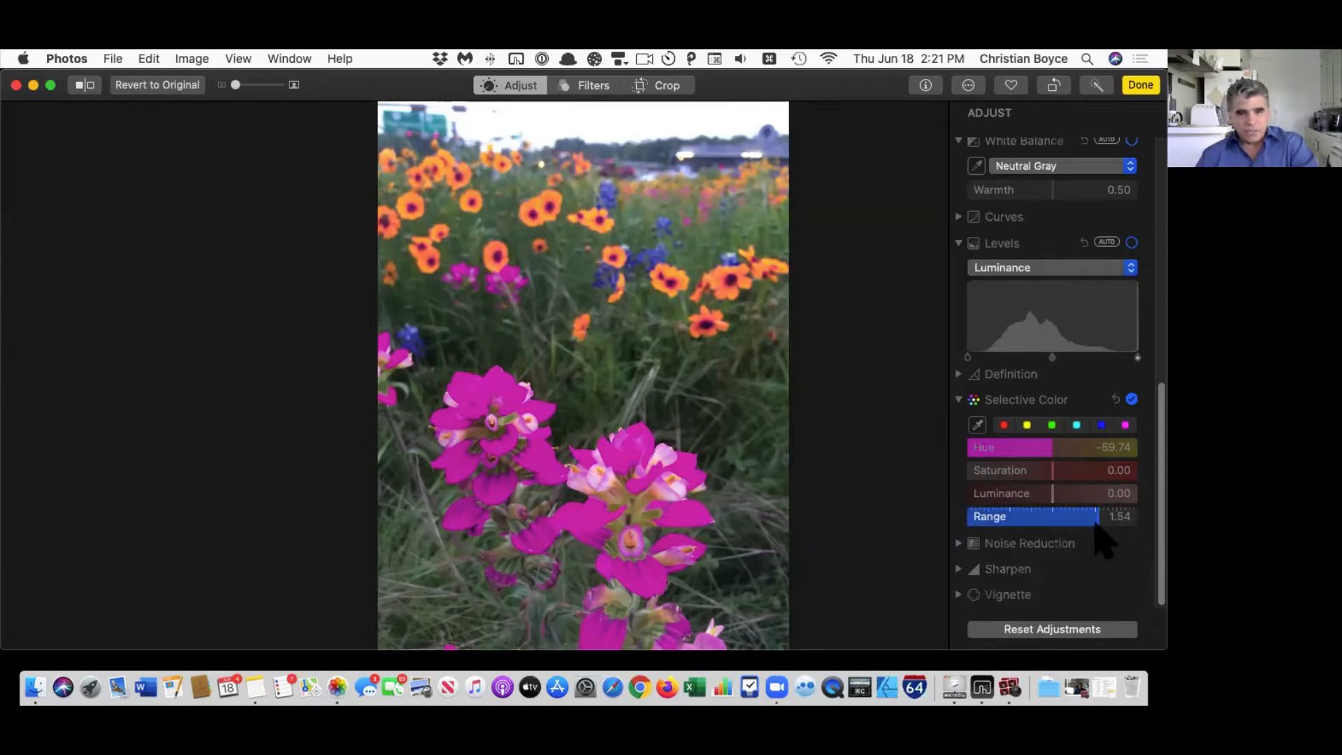
pyautogui.moveTo(1096, 523); pyautogui.dragTo(1015, 523)
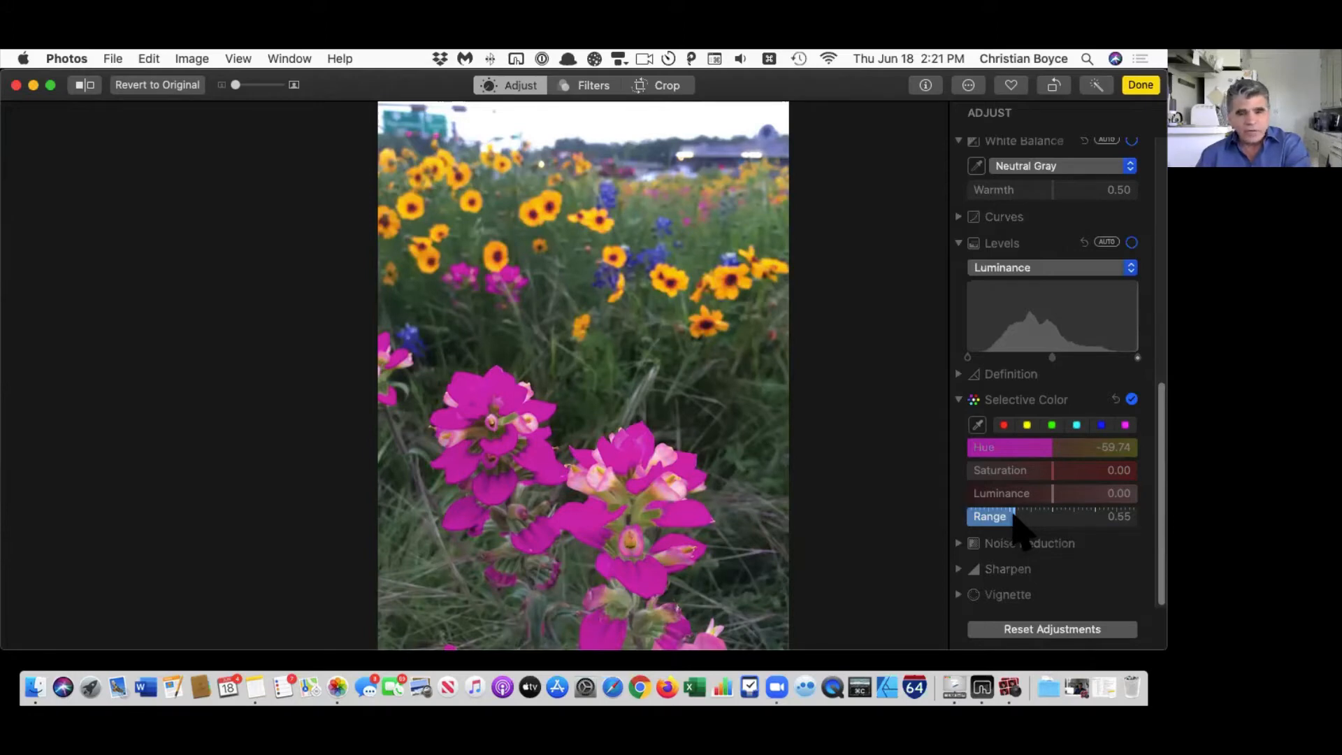
pyautogui.press('m')
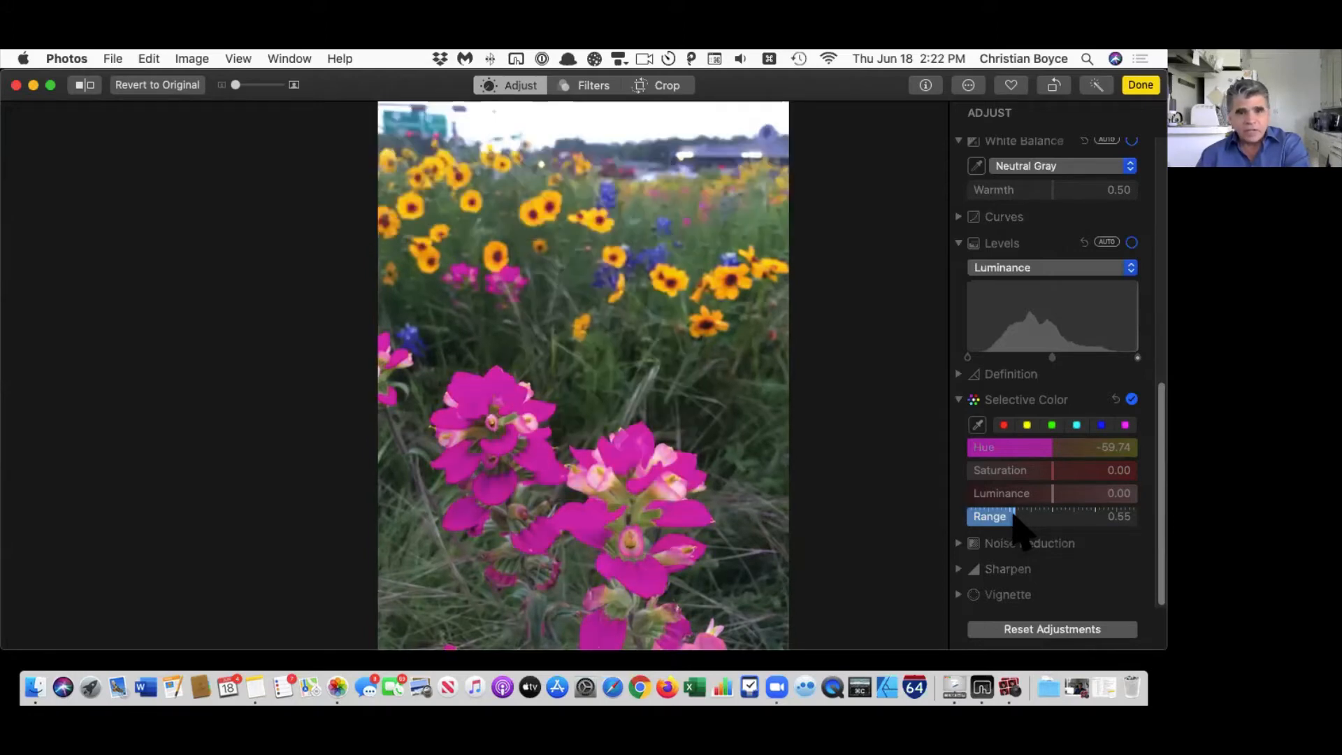
pyautogui.press('m')
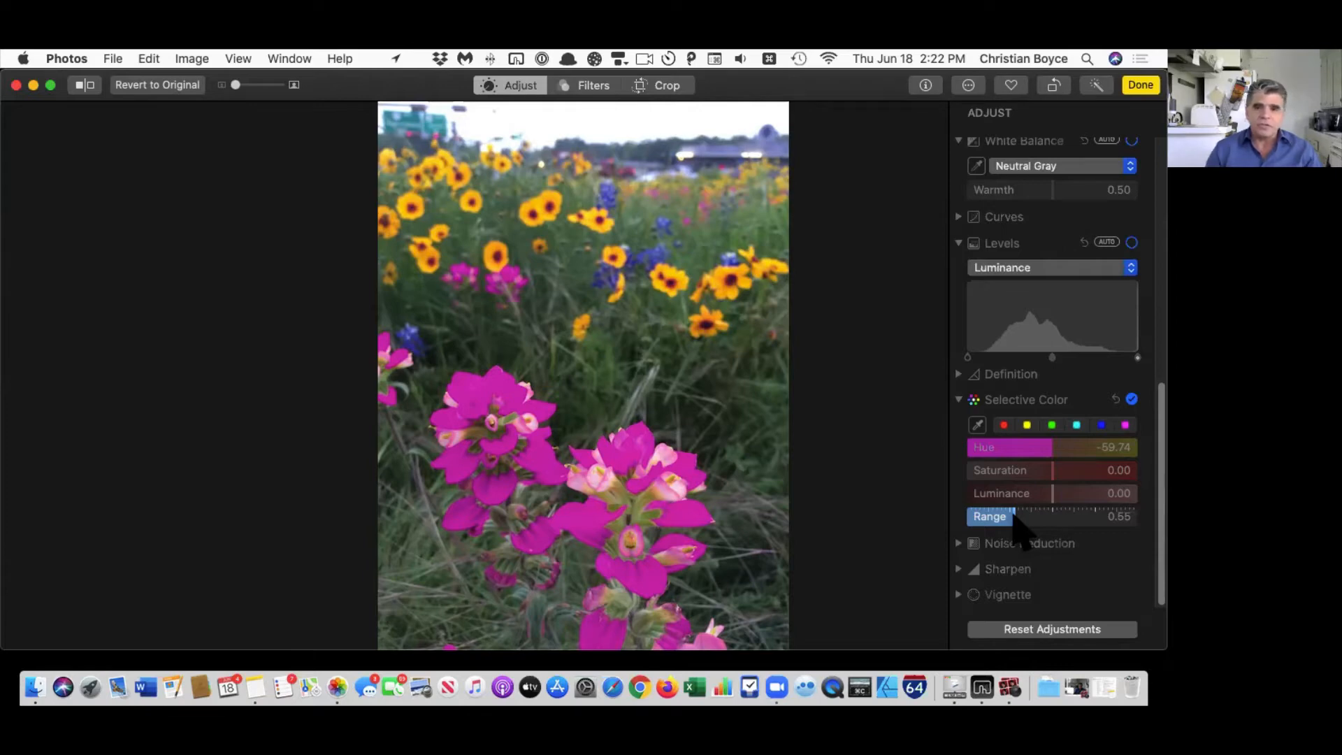
# Step: Set the sampled red's hue to -46.03 and compare the flowers with the unedited photo
pyautogui.moveTo(971, 449)
pyautogui.mouseDown()
pyautogui.moveTo(1005, 452)
pyautogui.moveTo(988, 451)
pyautogui.mouseUp()
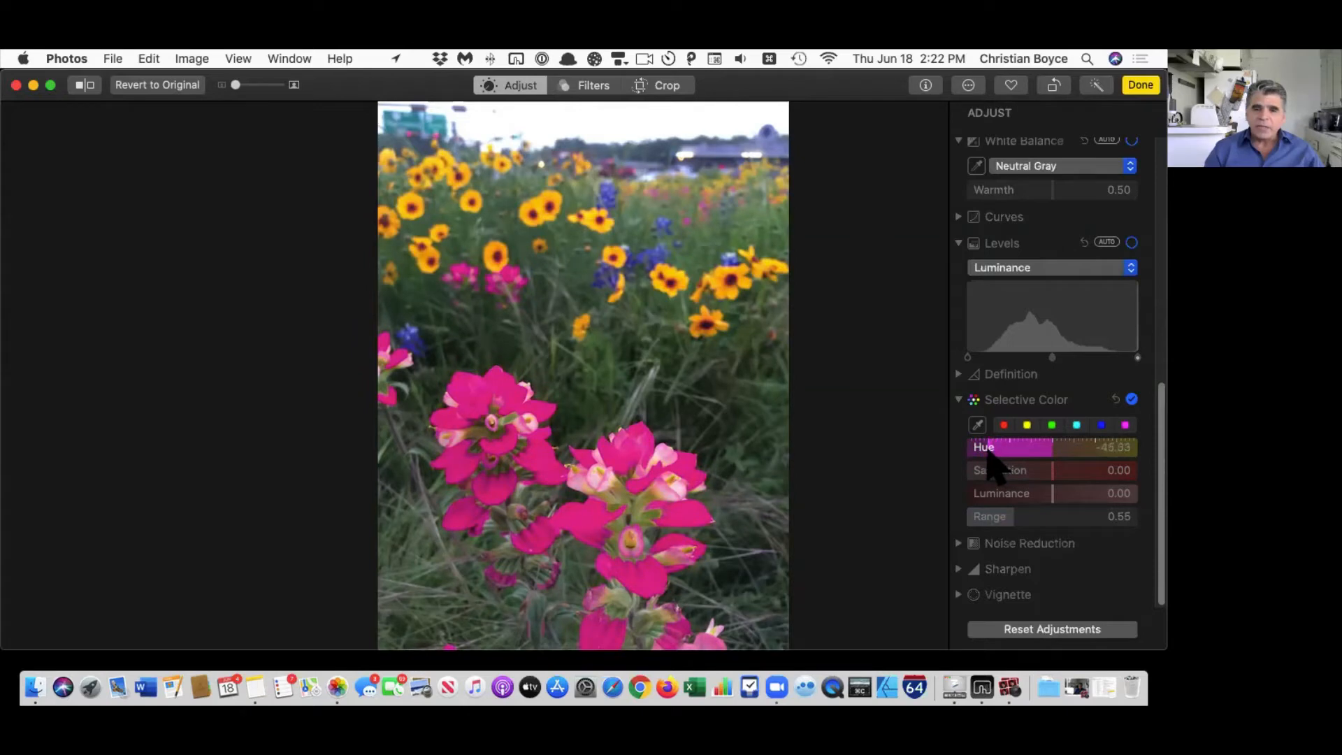
pyautogui.press('m')
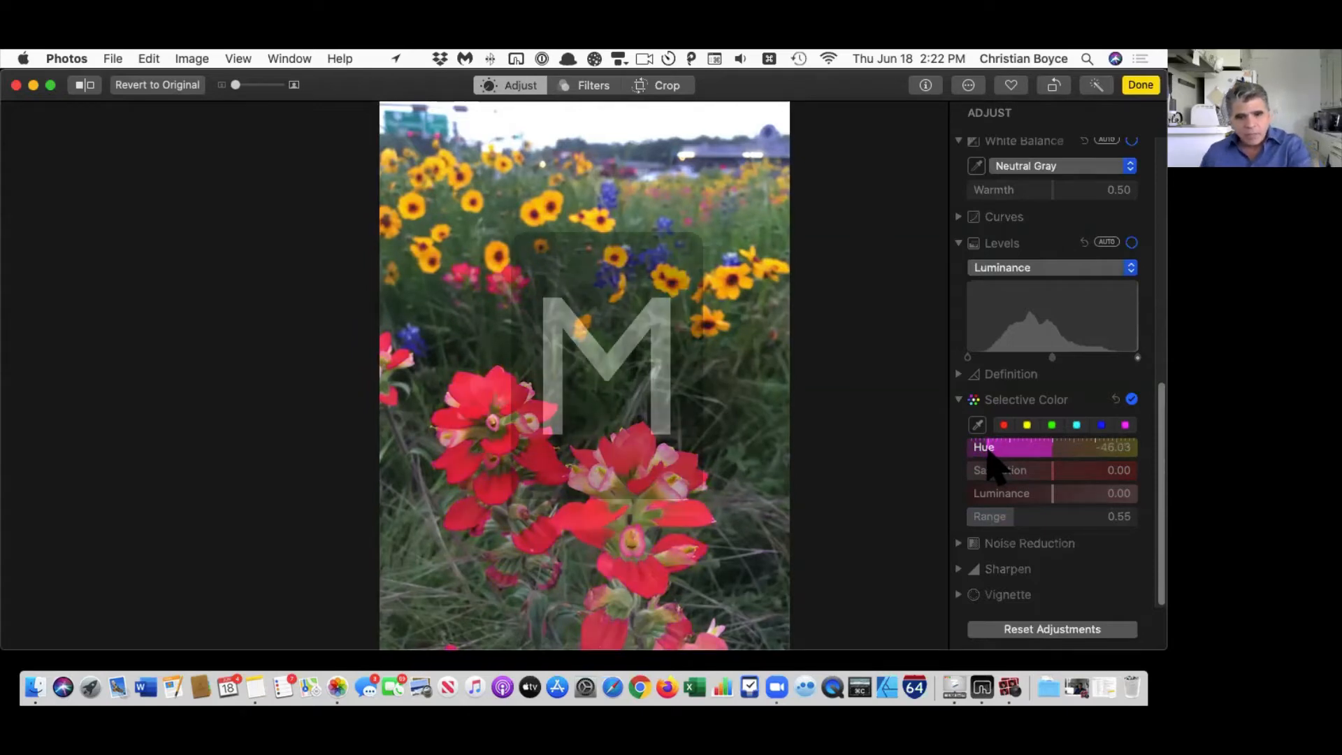
pyautogui.press('m')
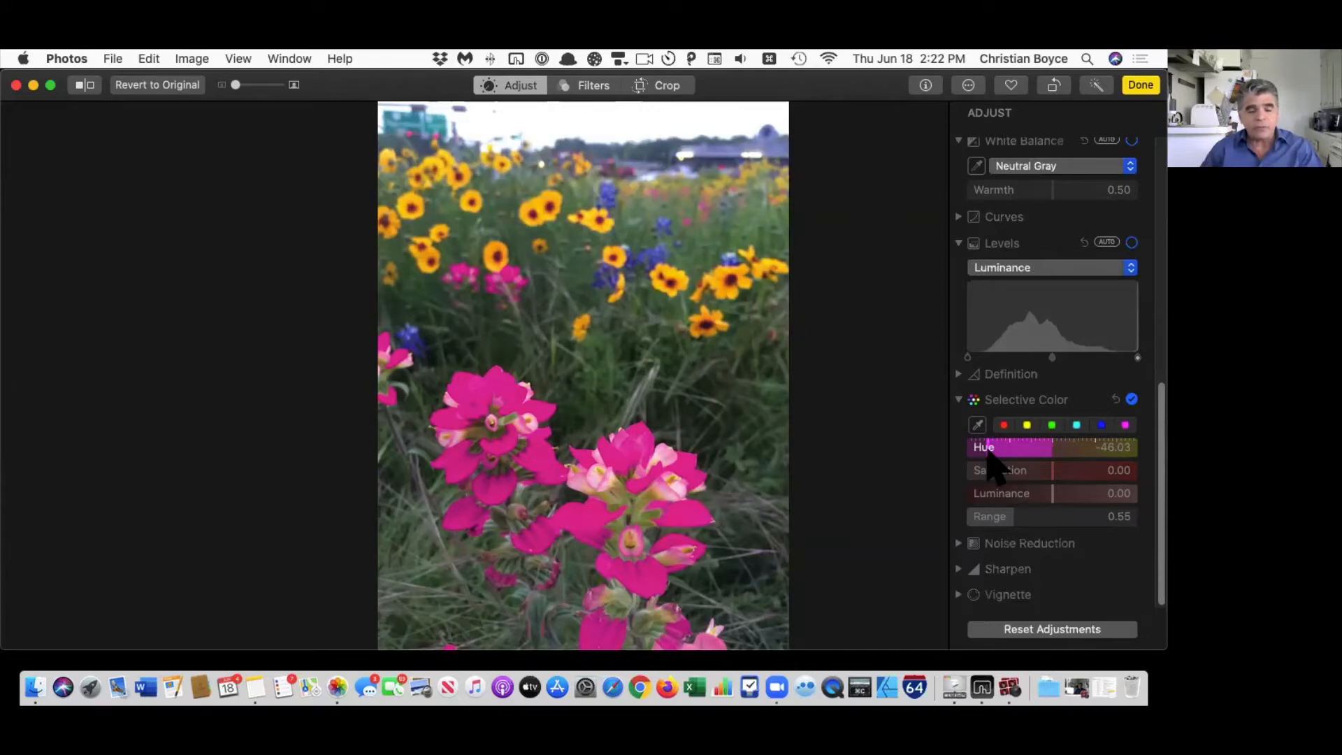
# Step: Copy the adjustments of the recolored portrait-format wildflower photo, save its edits and return to the album
pyautogui.rightClick(563, 255)
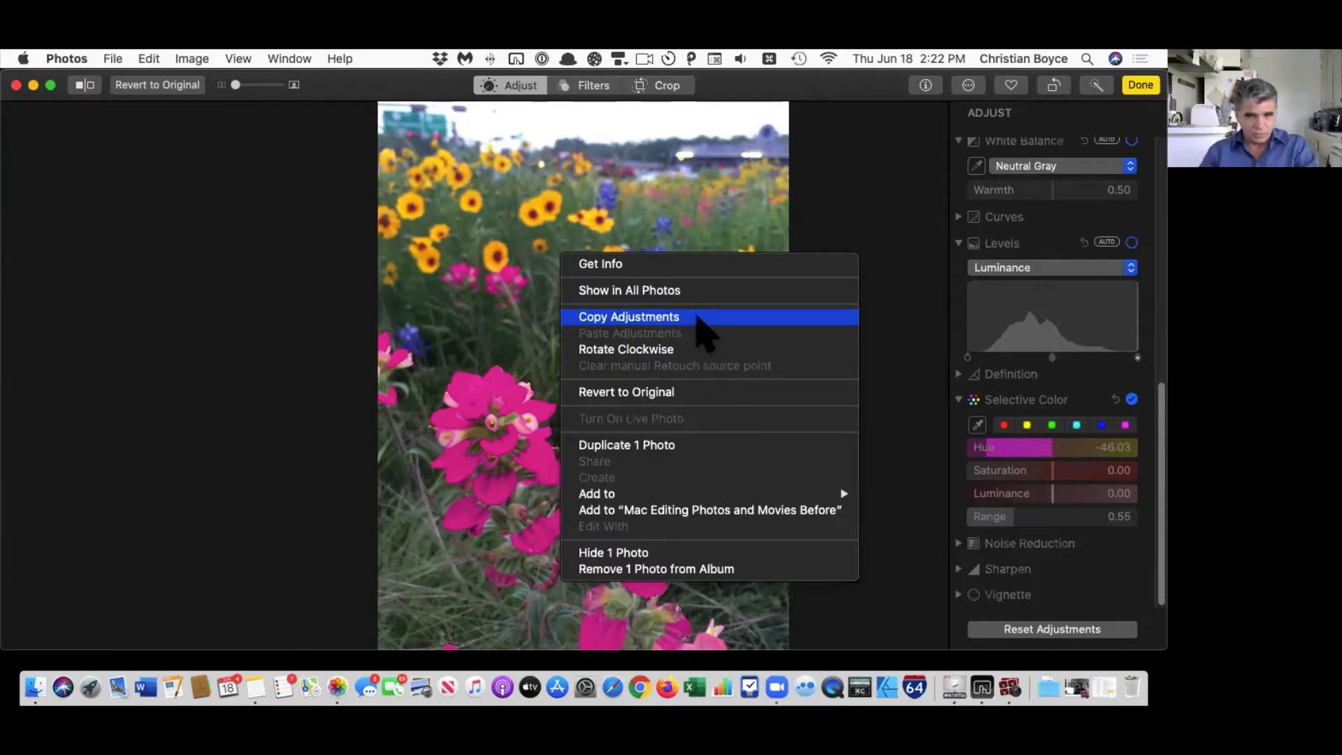
pyautogui.click(698, 318)
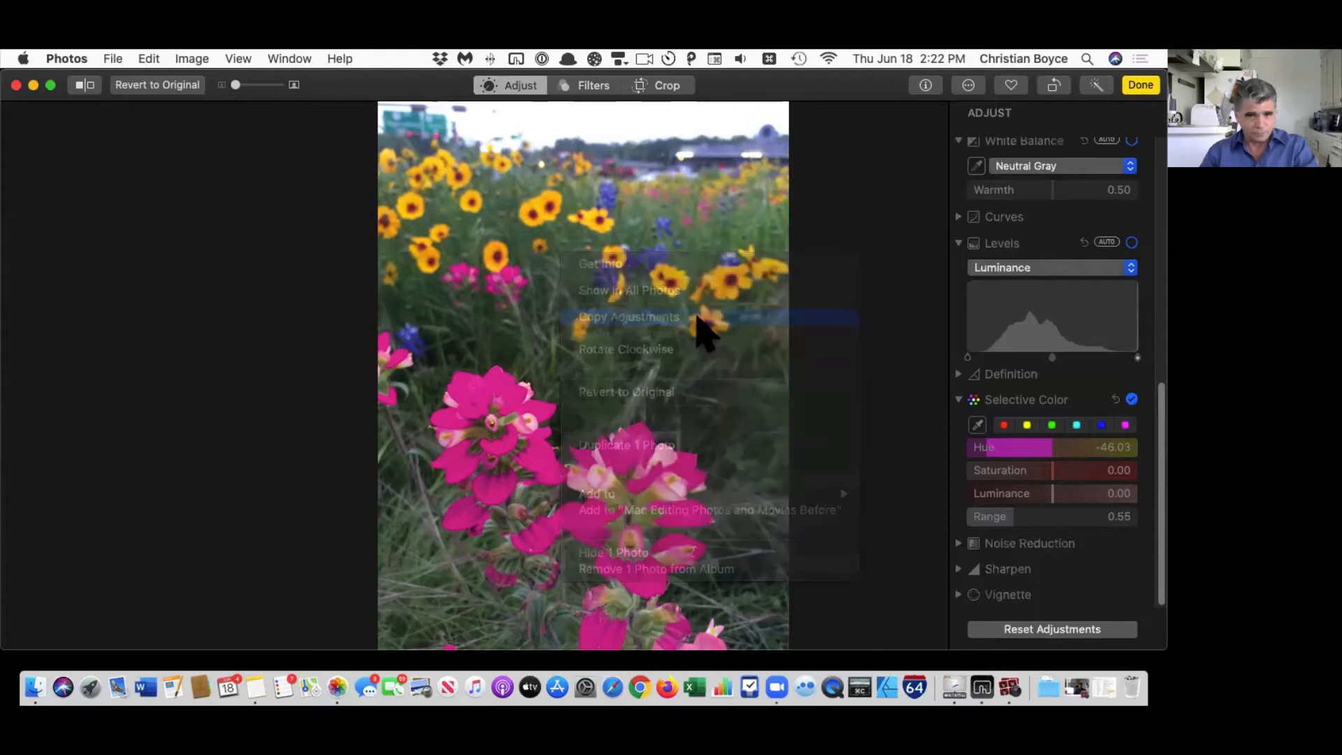
pyautogui.press('Return')
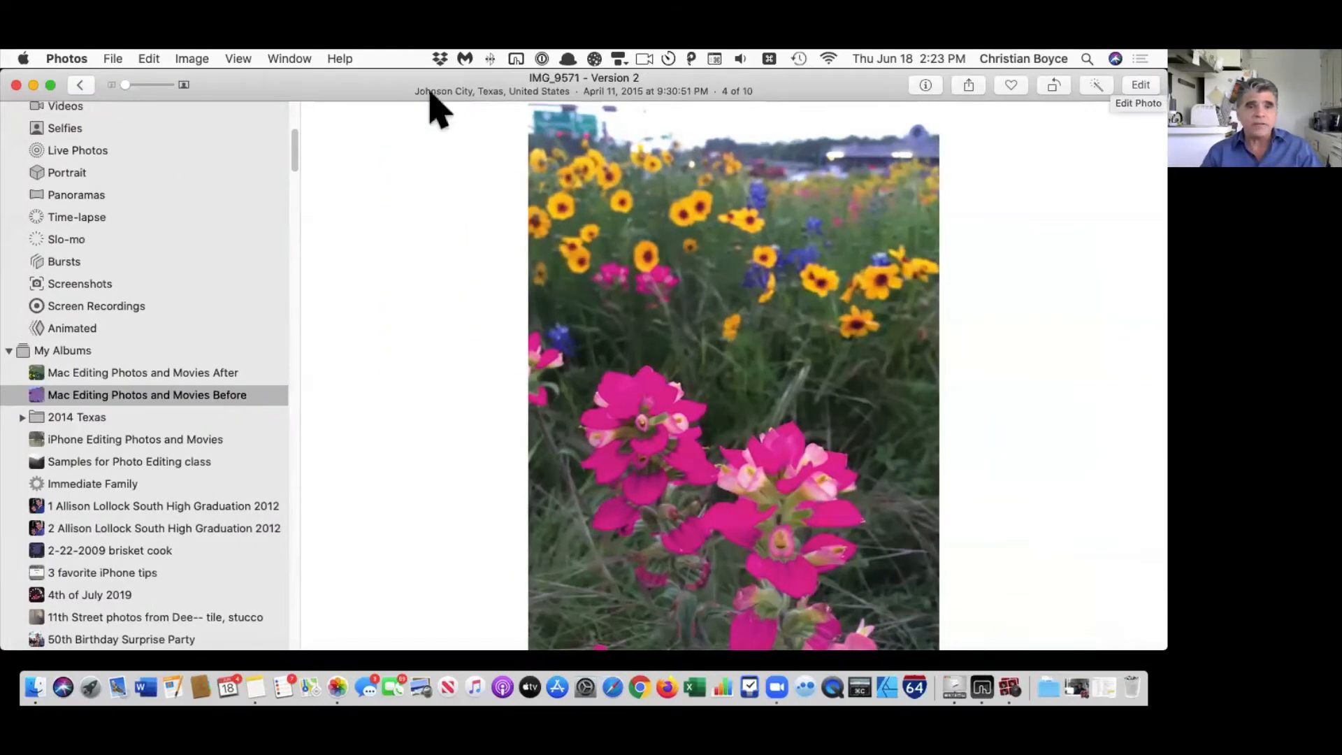
pyautogui.click(81, 85)
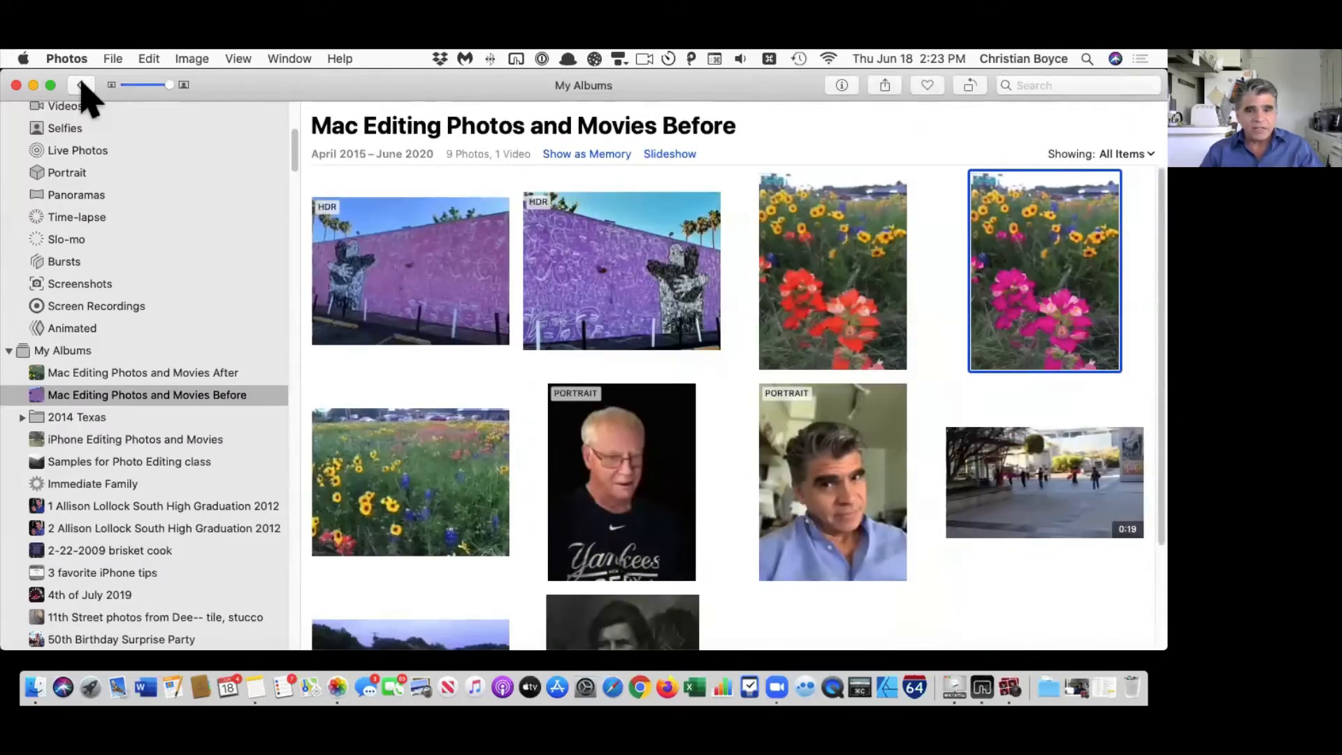
# Step: Duplicate the landscape-format wildflower field photo in the album and open the duplicate for editing
pyautogui.click(422, 498)
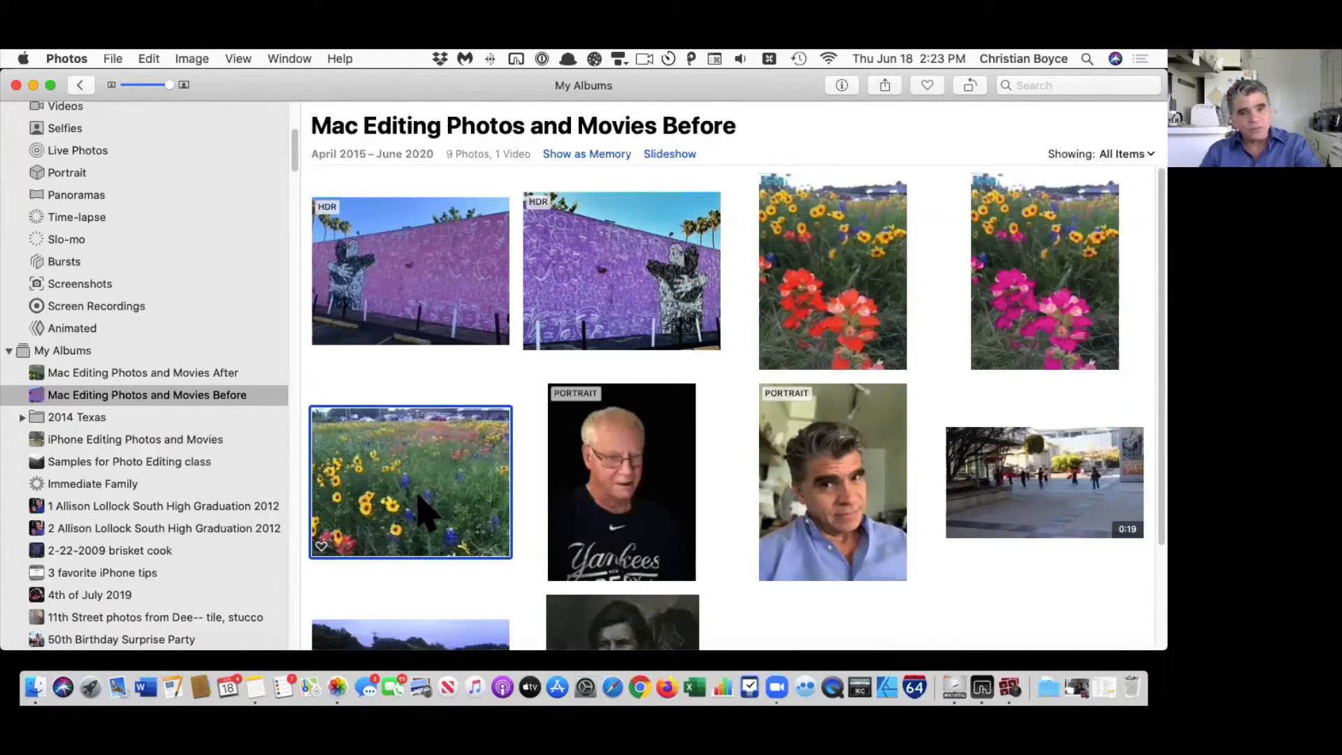
pyautogui.rightClick(458, 483)
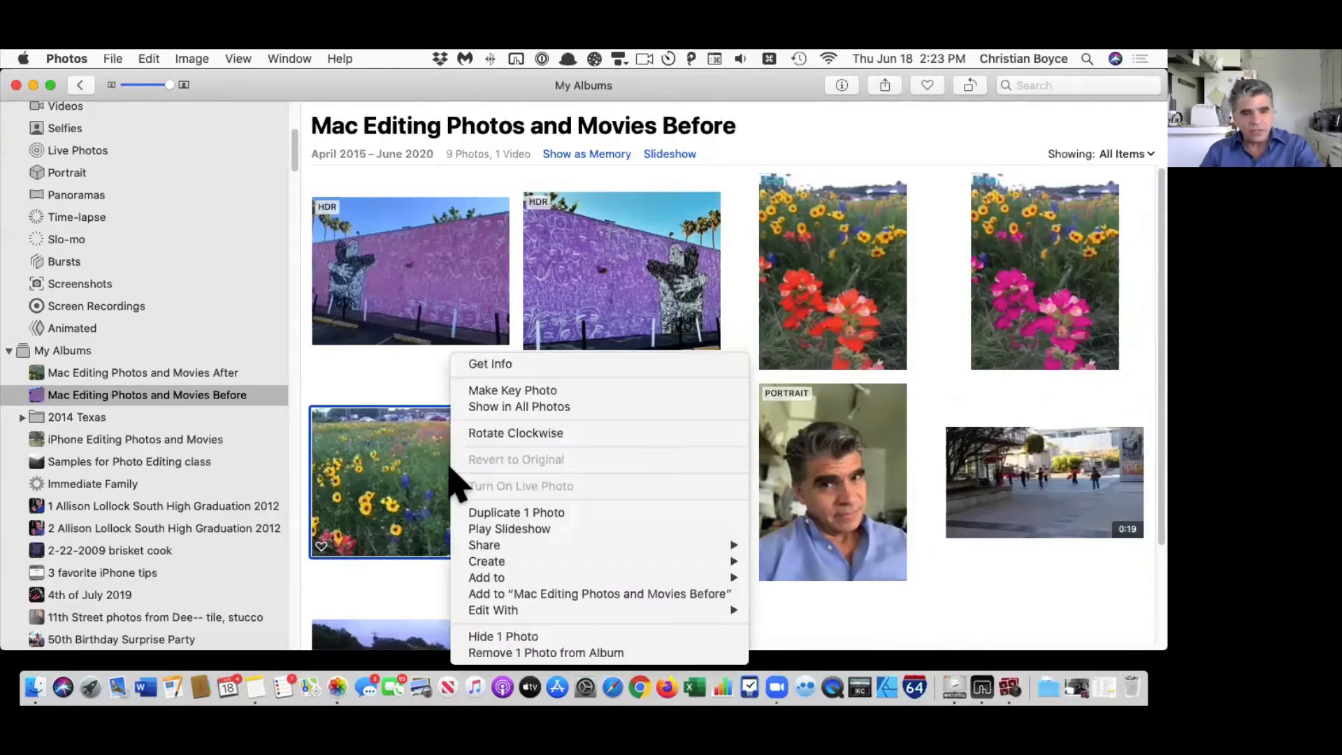
pyautogui.click(509, 514)
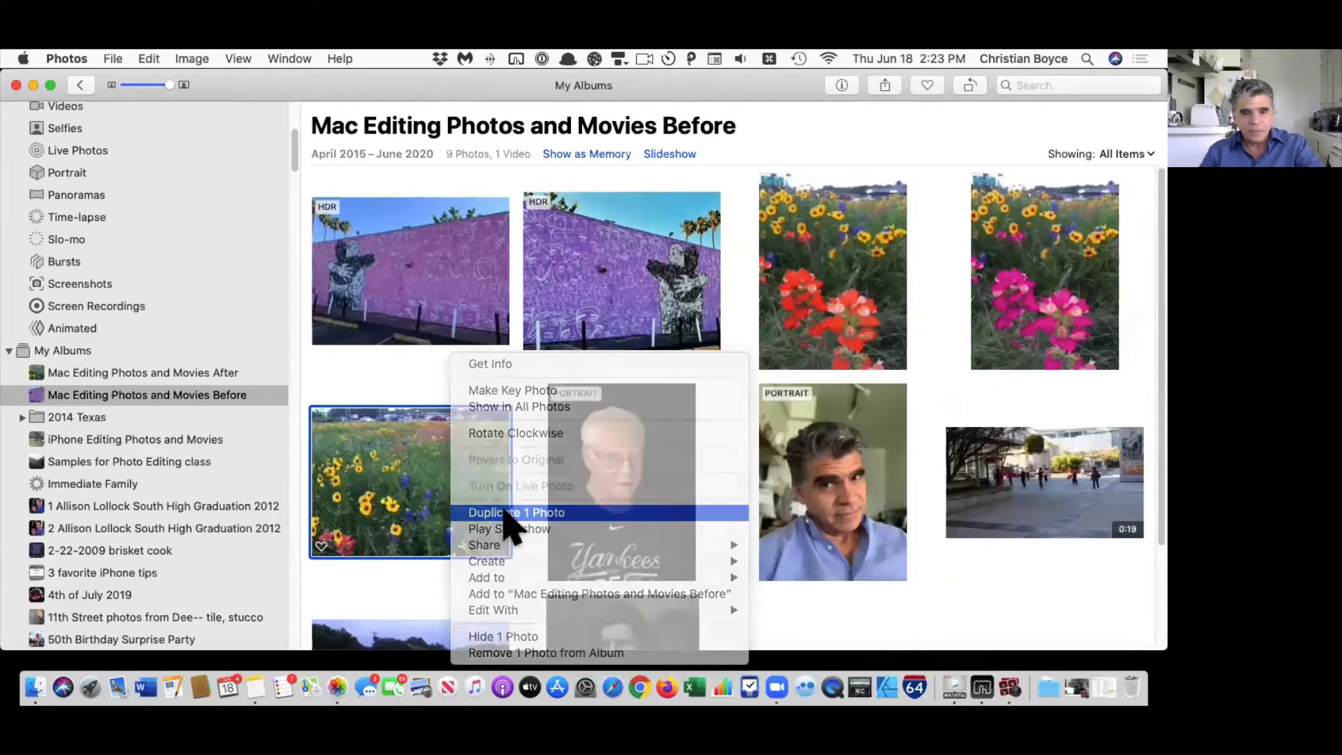
pyautogui.click(630, 495)
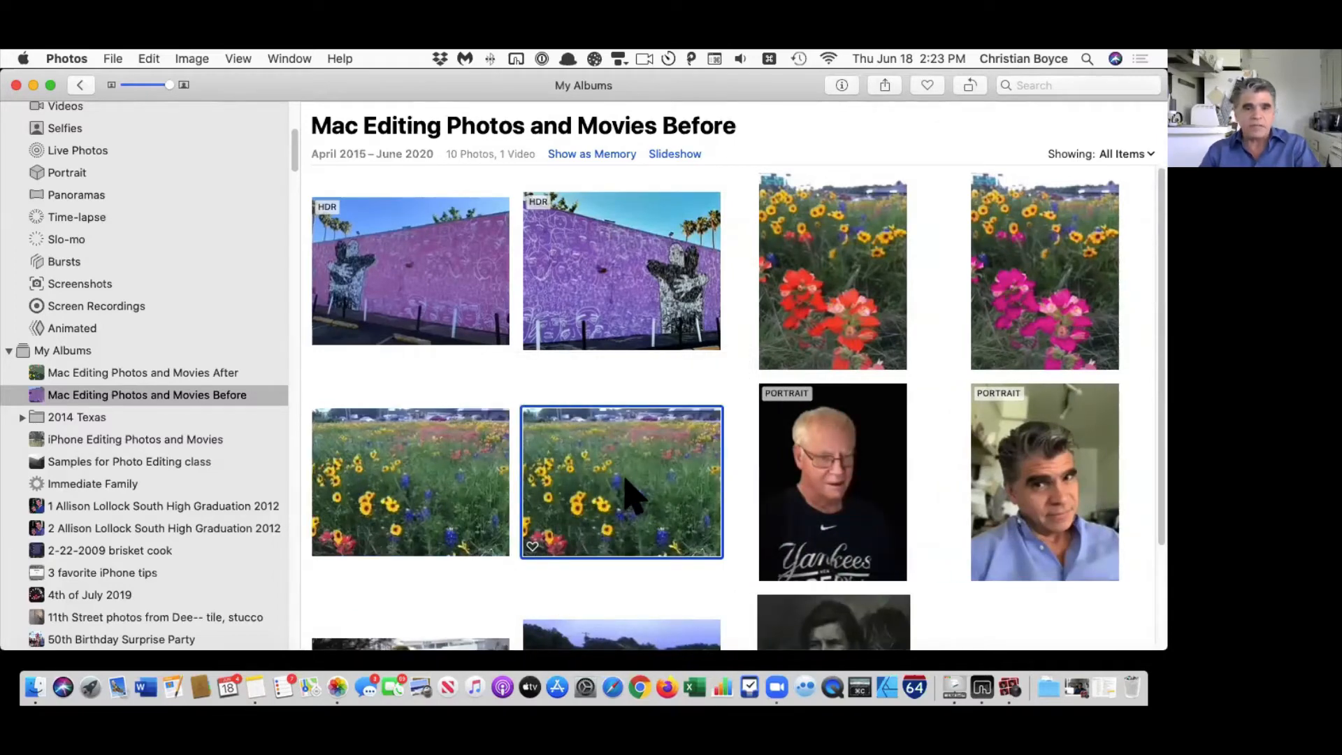
pyautogui.doubleClick(617, 478)
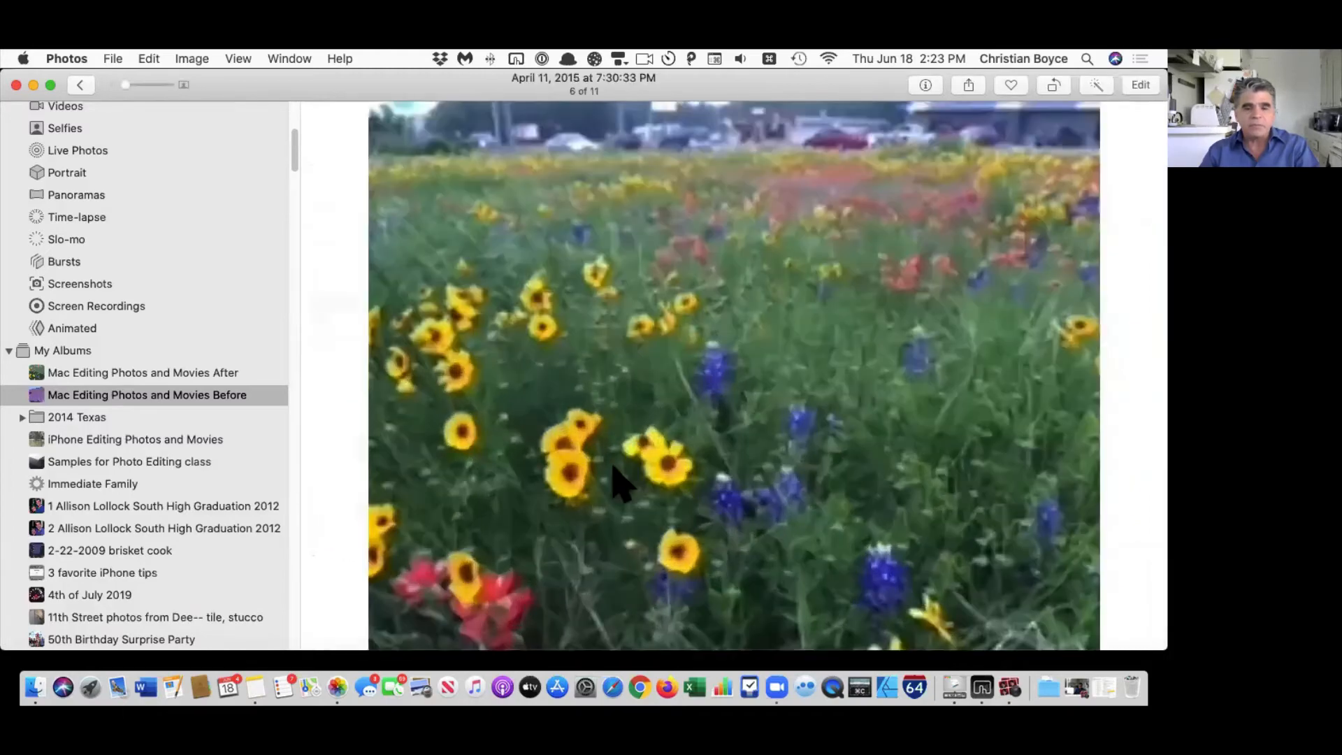
pyautogui.click(1140, 84)
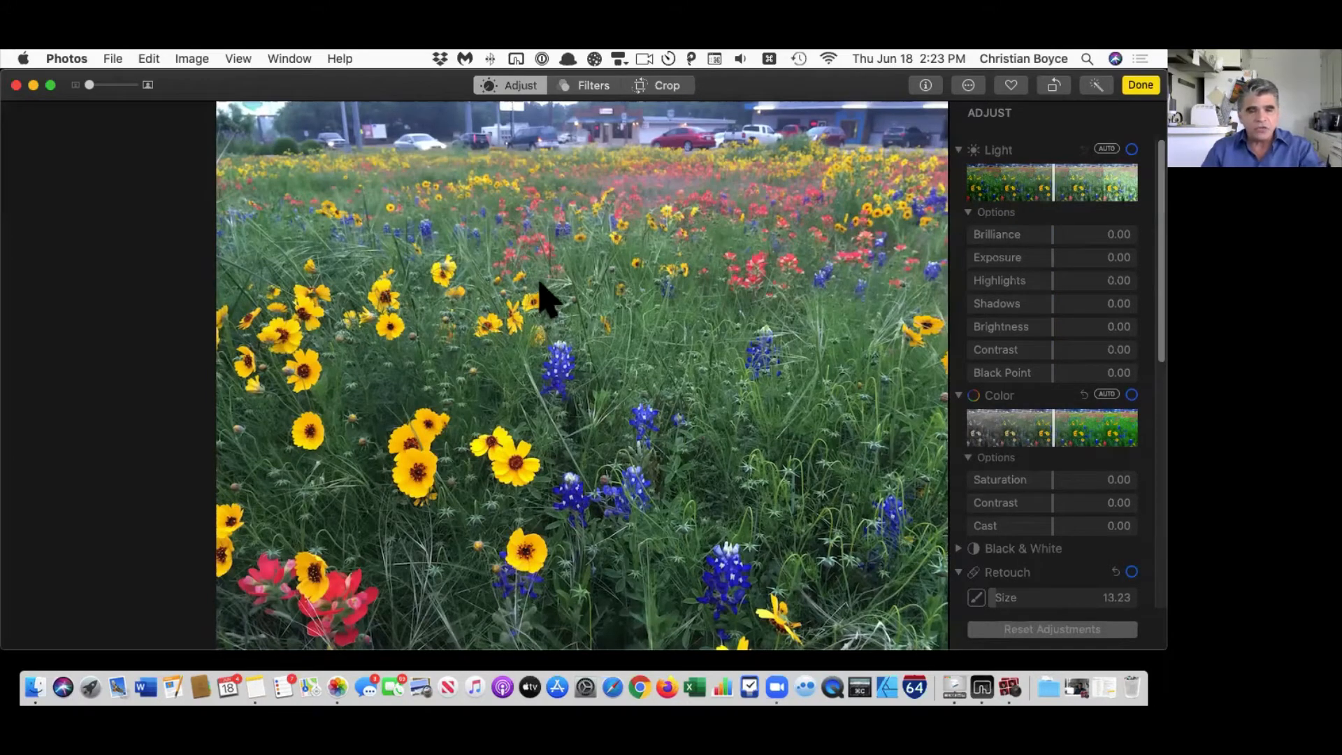
# Step: Paste the copied adjustments onto the wildflower field photo and compare the flowers with the unedited version
pyautogui.rightClick(571, 270)
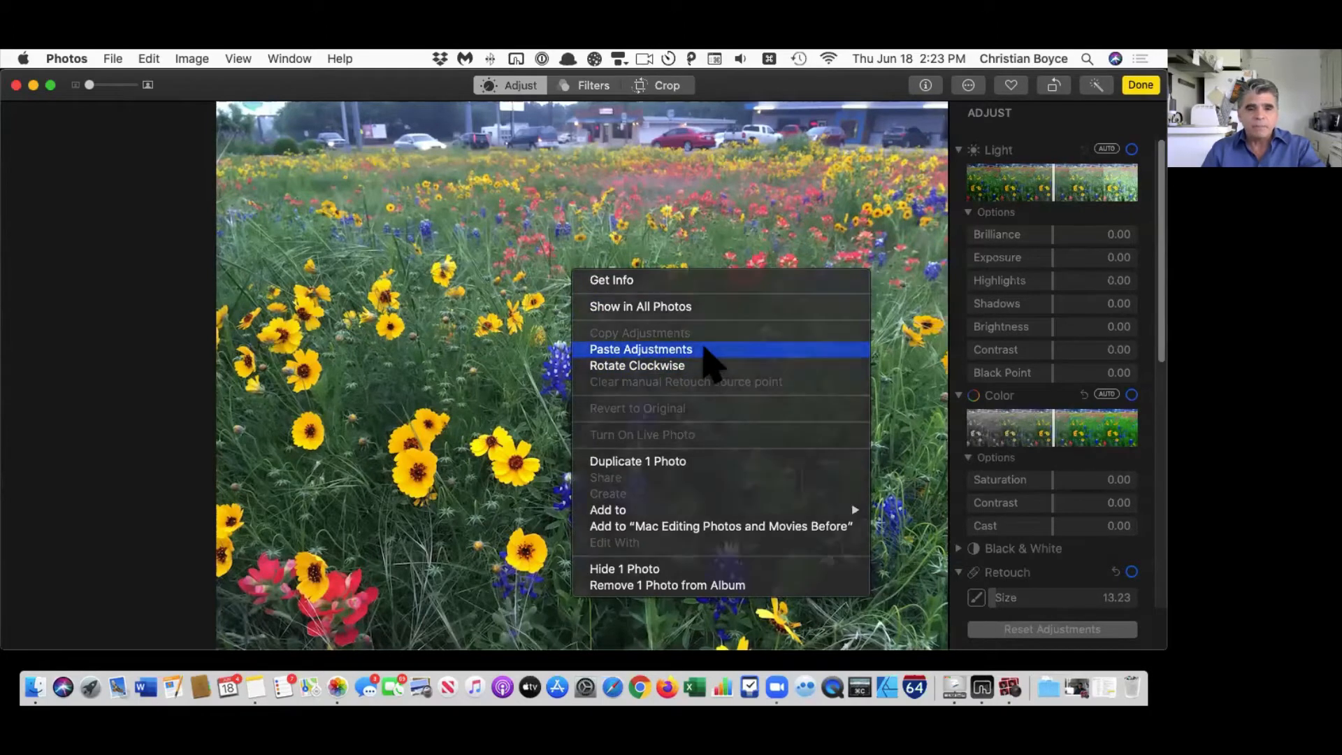
pyautogui.click(704, 349)
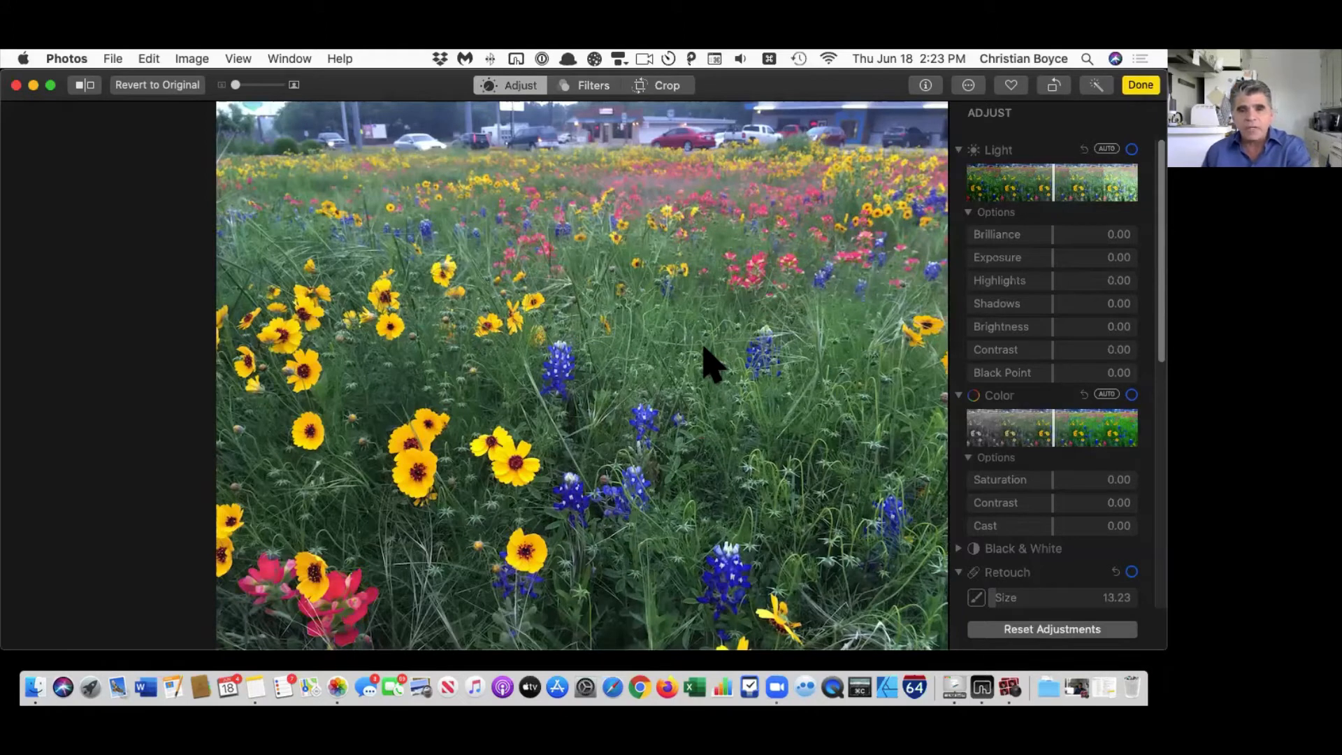
pyautogui.press('m')
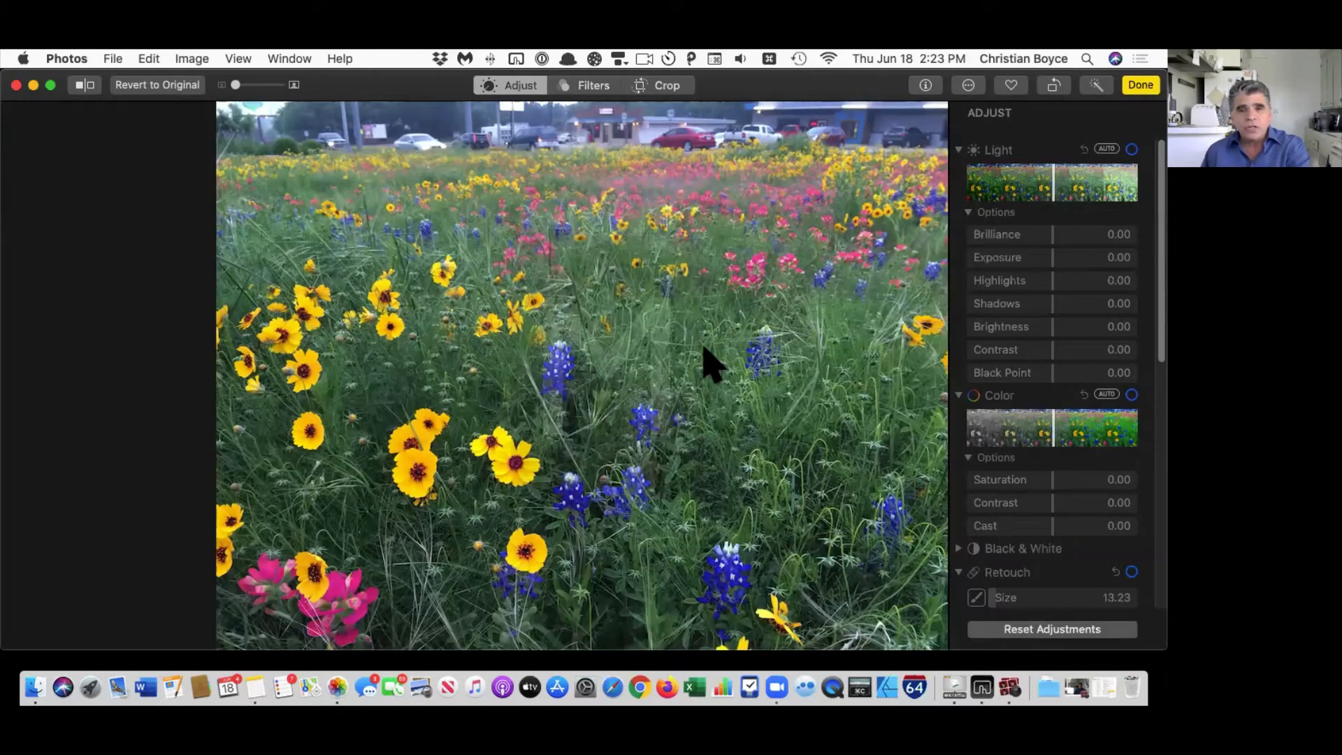
pyautogui.press('m')
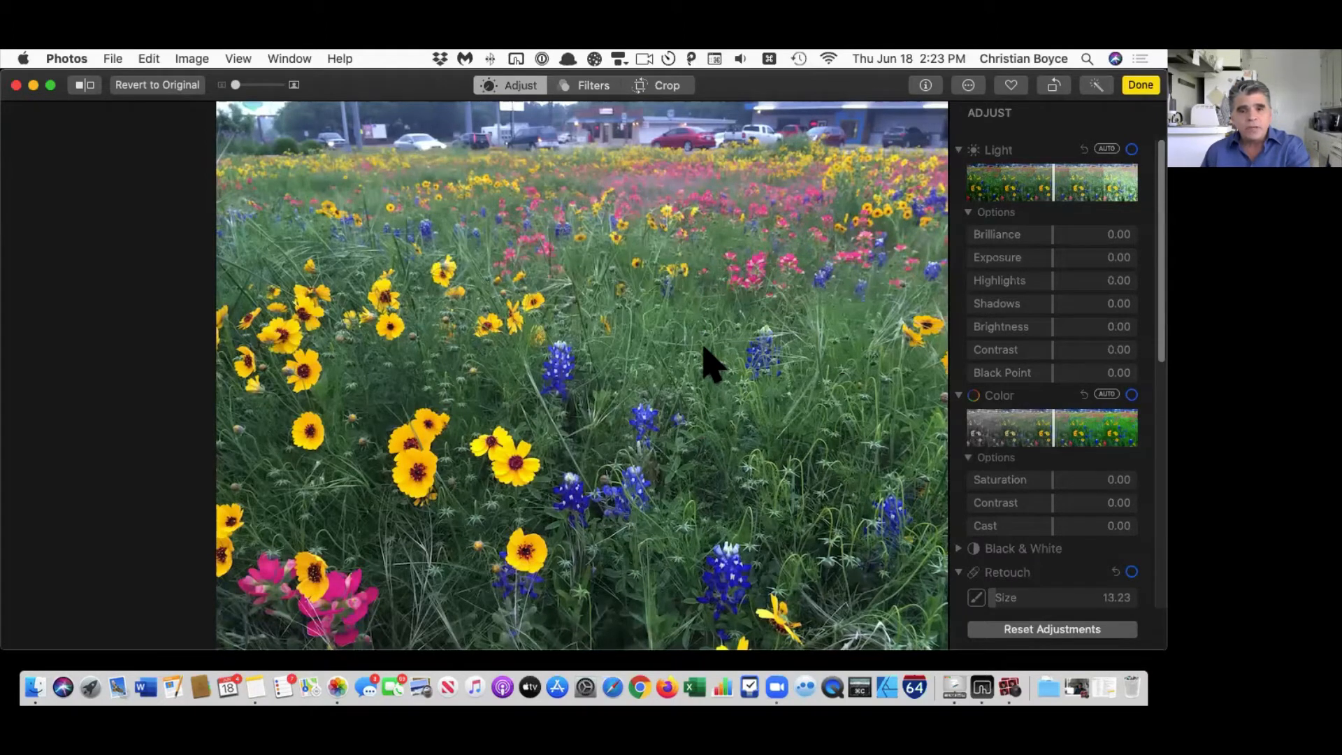
pyautogui.press('m')
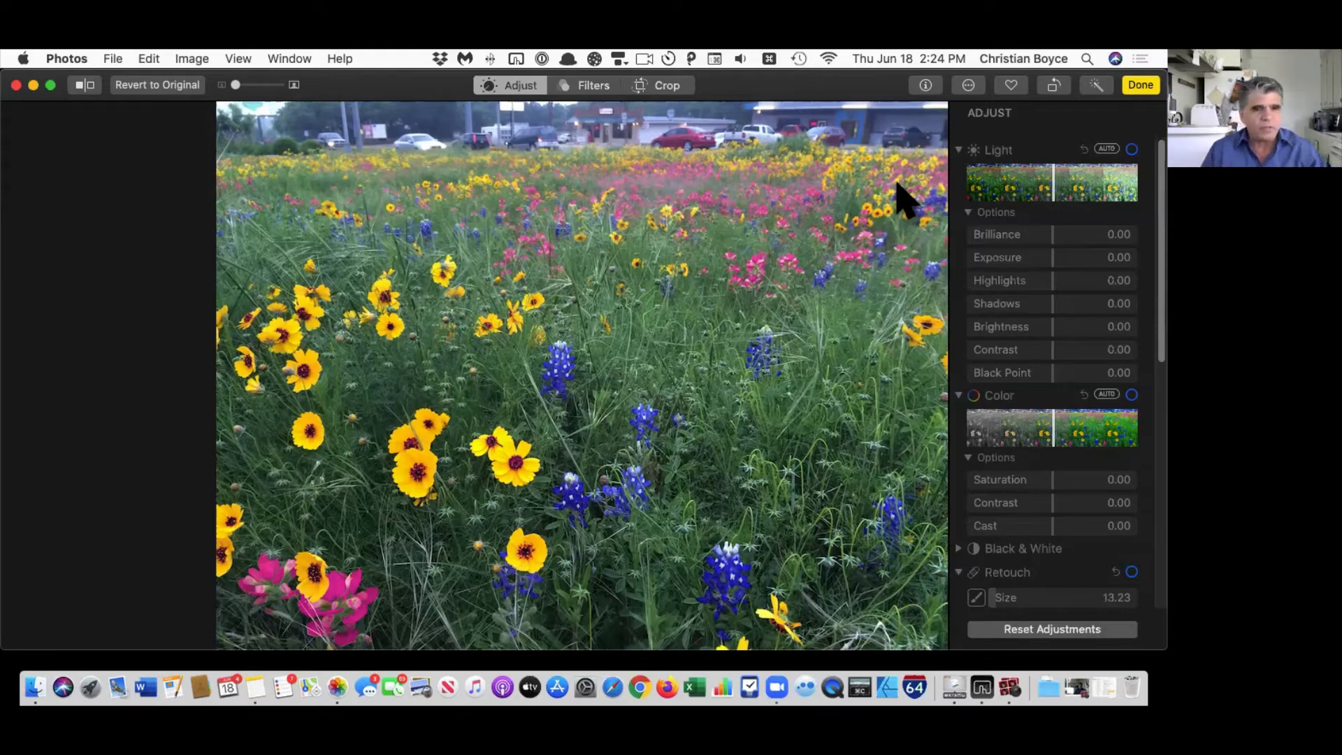
# Step: Save the wildflower field photo's edits and duplicate the dark photo of the woman with children in the album
pyautogui.click(1139, 86)
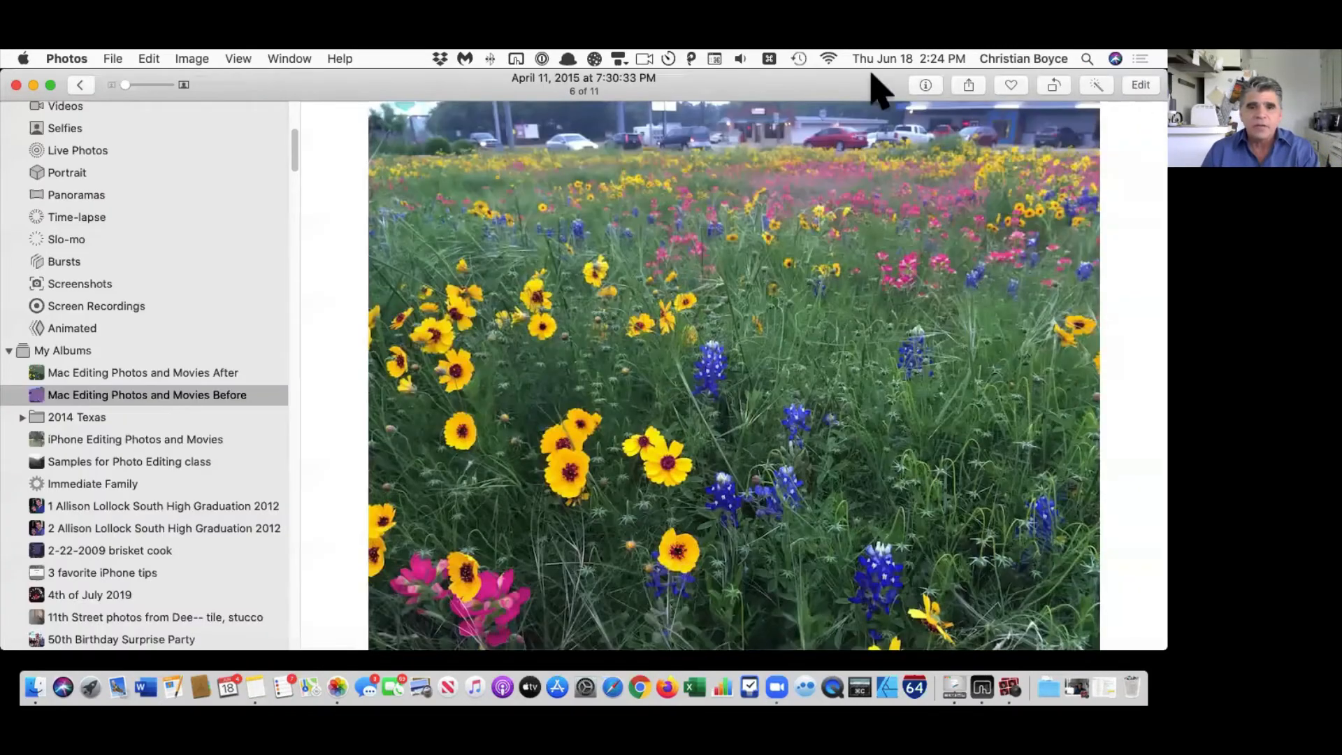
pyautogui.click(79, 85)
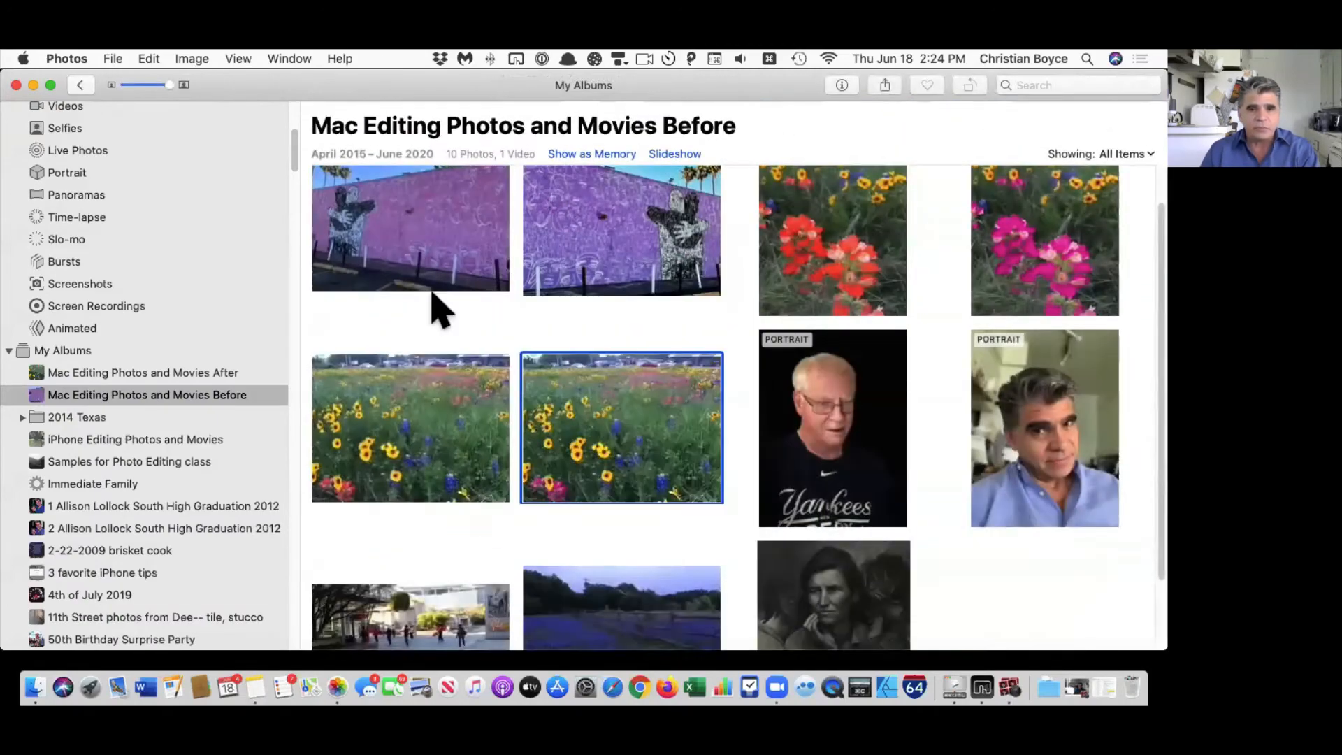
pyautogui.scroll(-3, 717, 416)
pyautogui.click(854, 507)
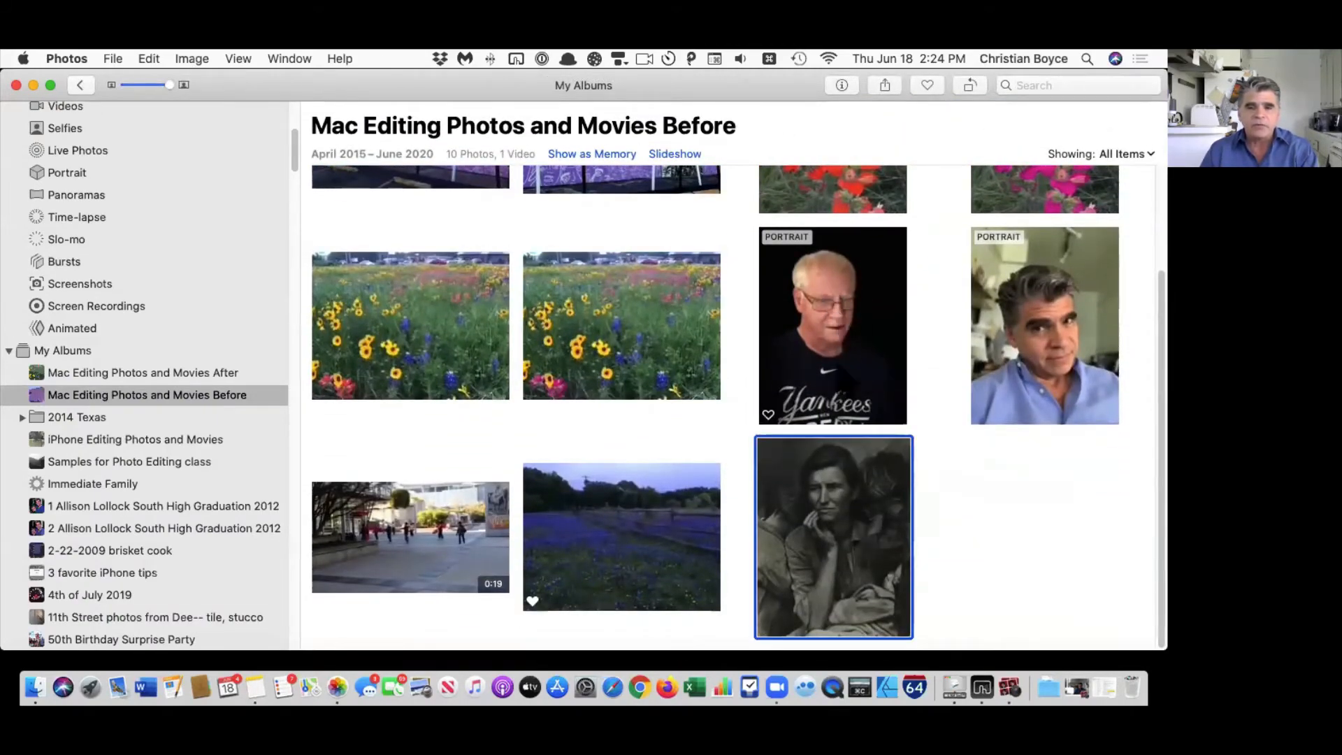
pyautogui.rightClick(869, 494)
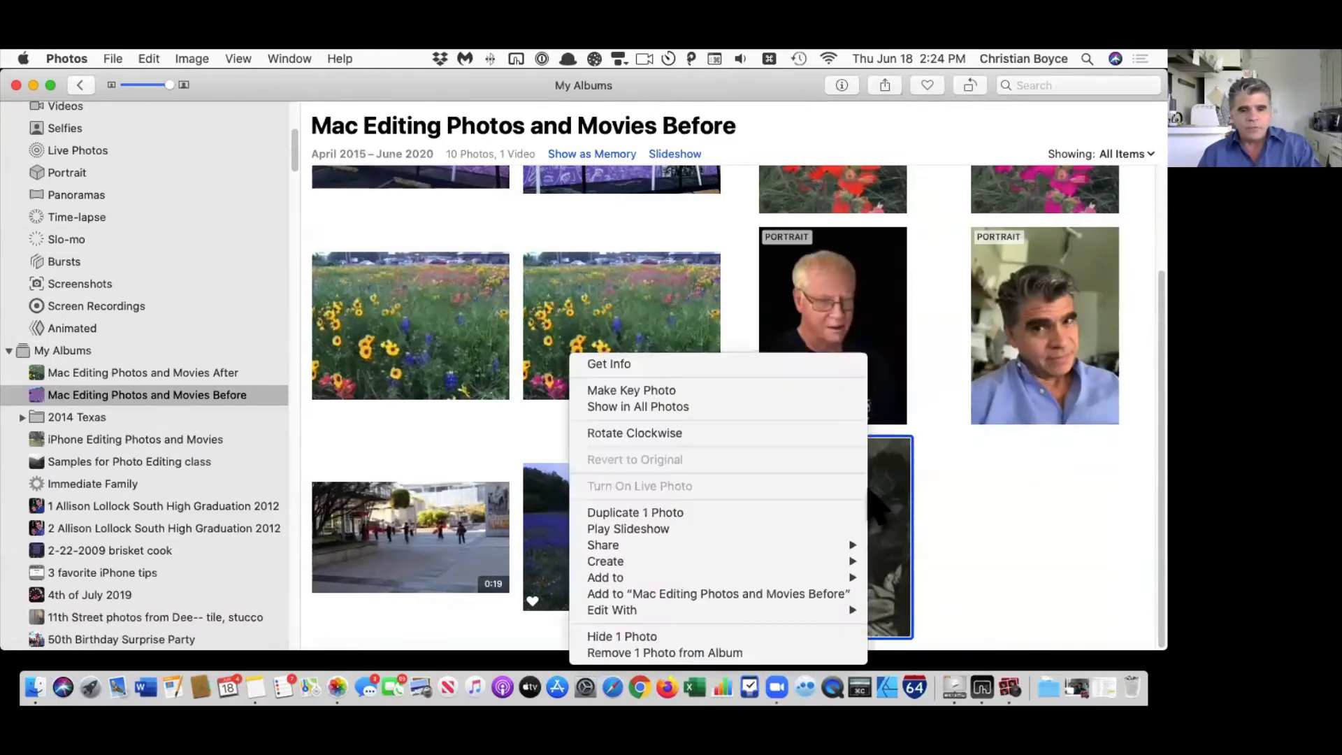
pyautogui.click(745, 514)
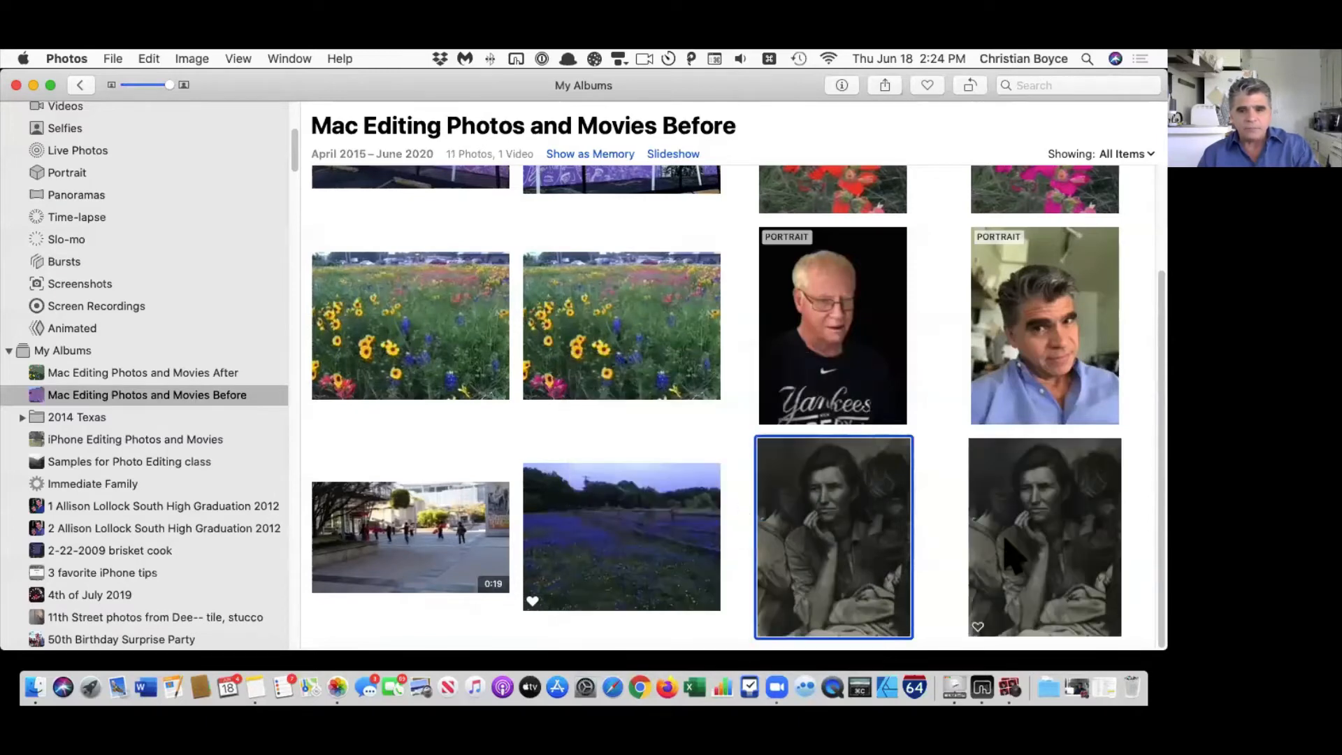
# Step: Open the duplicated photo of the woman with children for editing, try auto-enhance and remove it again
pyautogui.click(1028, 533)
pyautogui.doubleClick(1028, 533)
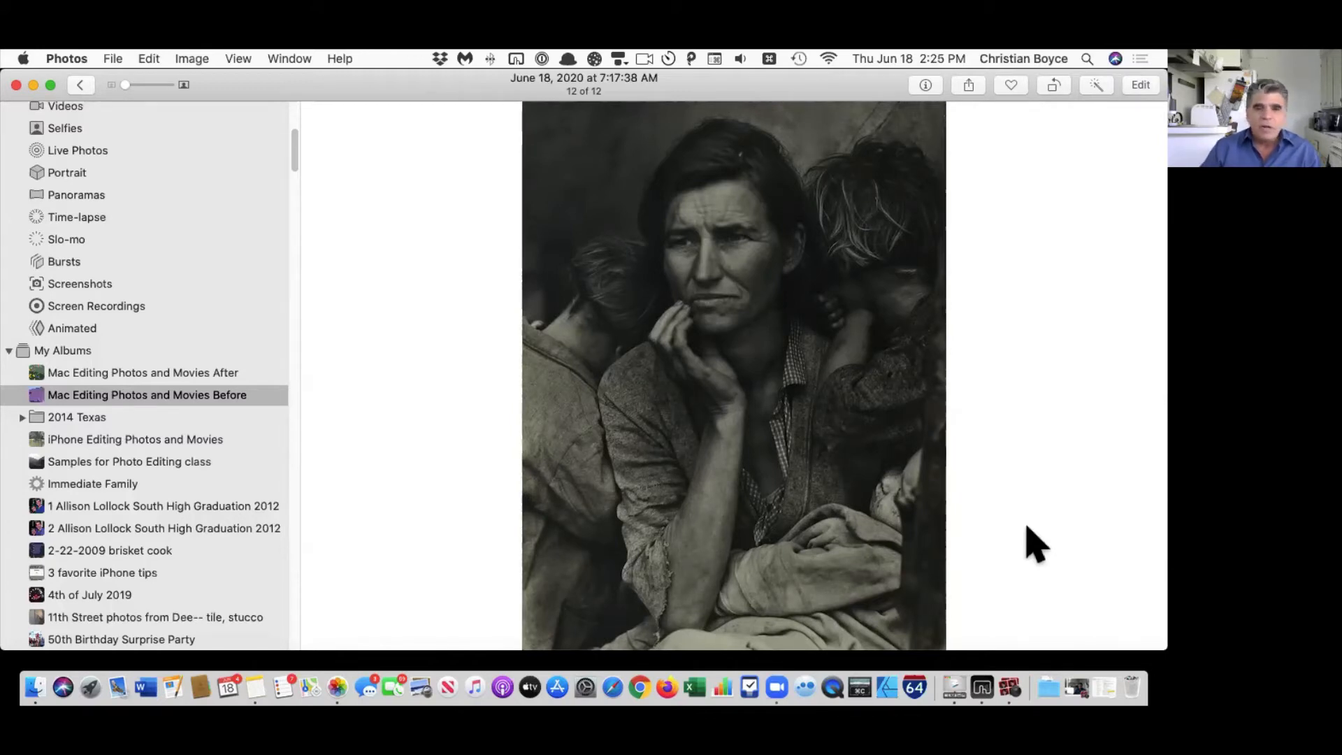
pyautogui.click(1142, 84)
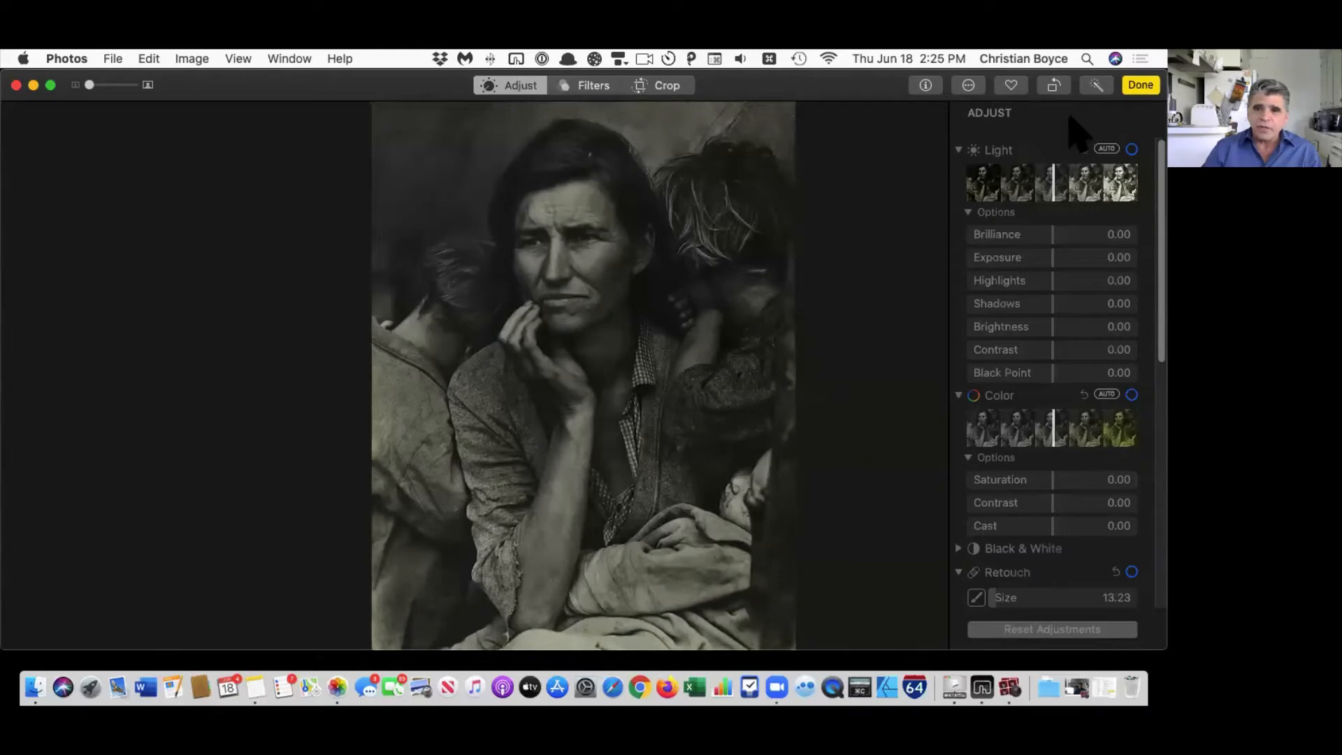
pyautogui.click(1095, 86)
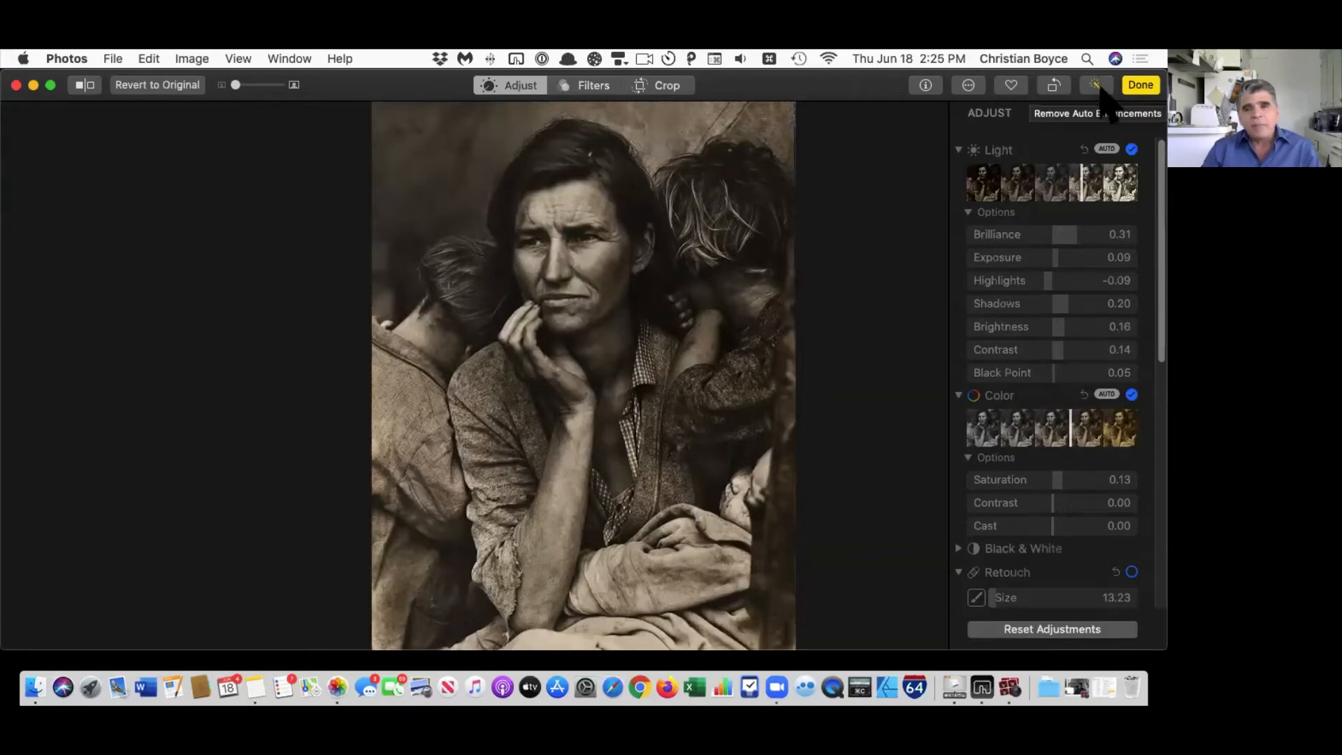
pyautogui.click(1097, 85)
# Step: In the Black & White adjustment, set Neutrals to 0.62 and Tone to -0.06
pyautogui.scroll(-5, 1017, 349)
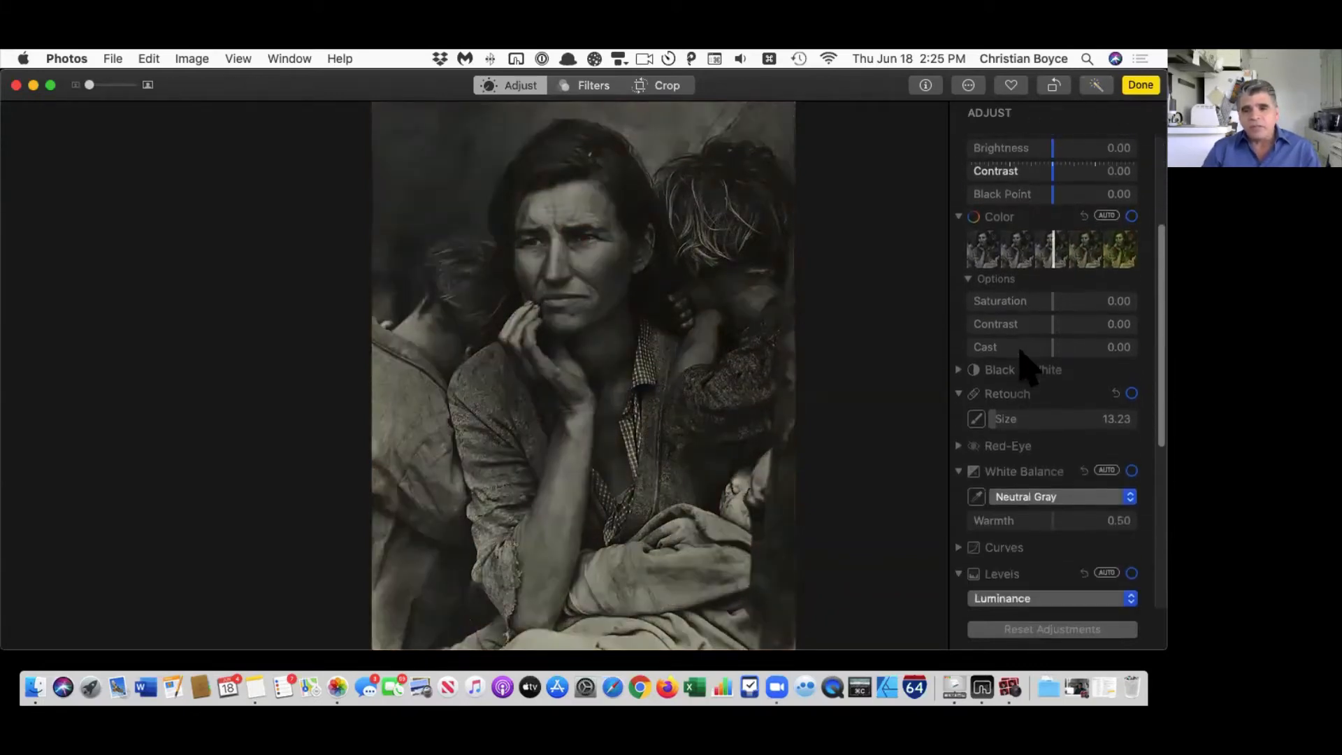
pyautogui.click(959, 244)
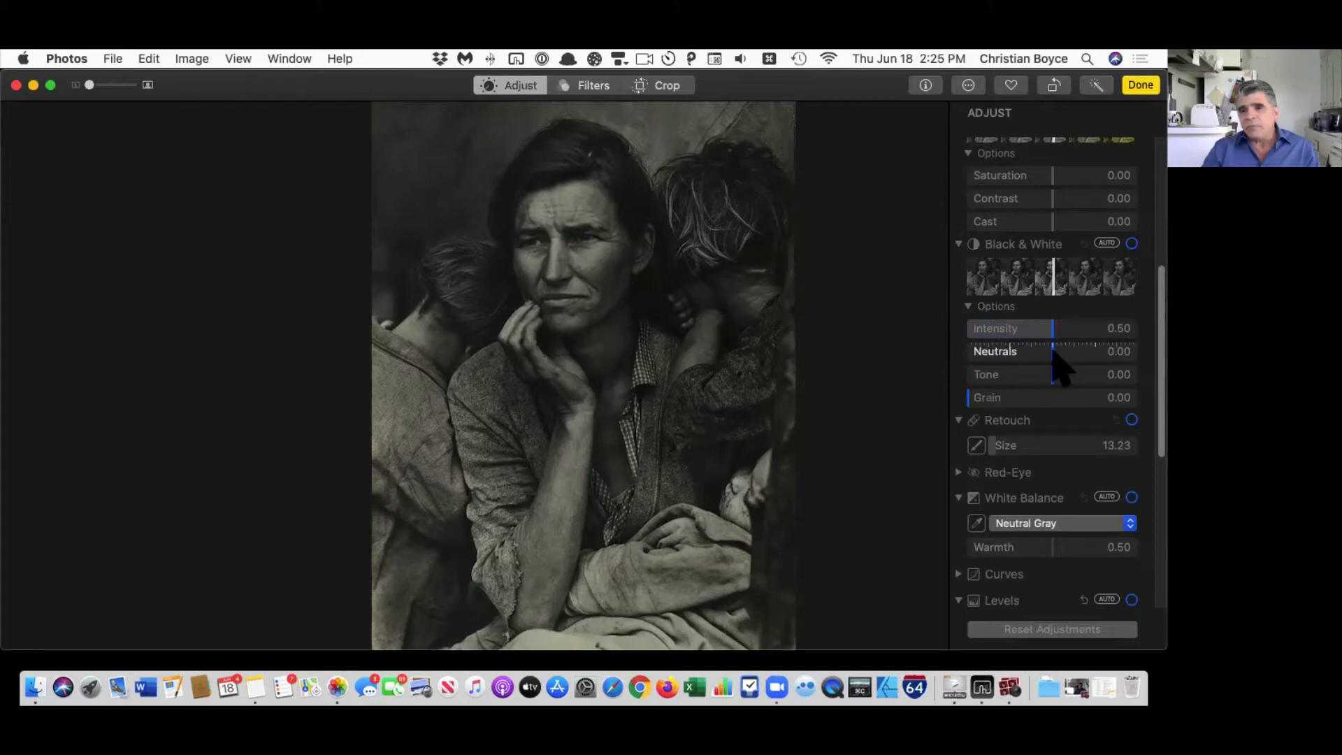
pyautogui.moveTo(1054, 353); pyautogui.dragTo(1105, 355)
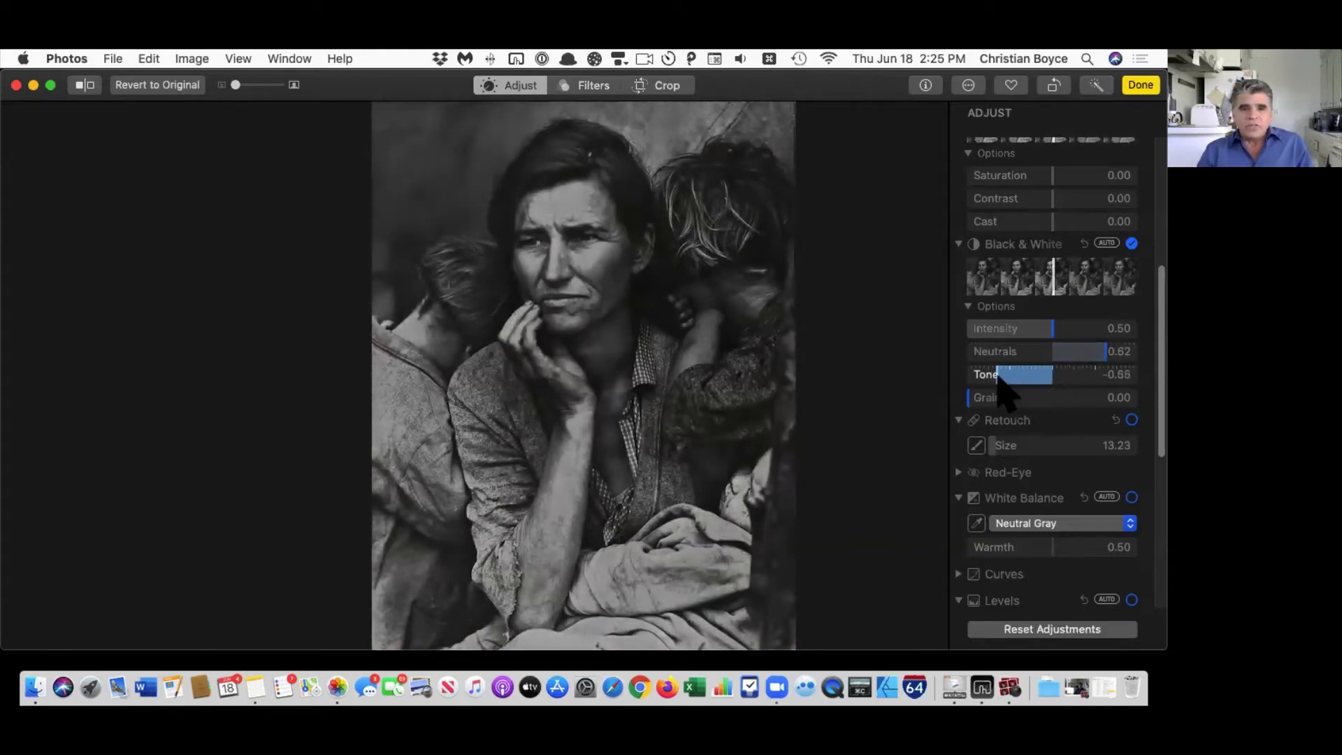
pyautogui.moveTo(1058, 379)
pyautogui.mouseDown()
pyautogui.moveTo(1108, 381)
pyautogui.moveTo(1020, 371)
pyautogui.moveTo(1103, 389)
pyautogui.moveTo(1147, 381)
pyautogui.moveTo(1056, 395)
pyautogui.mouseUp()
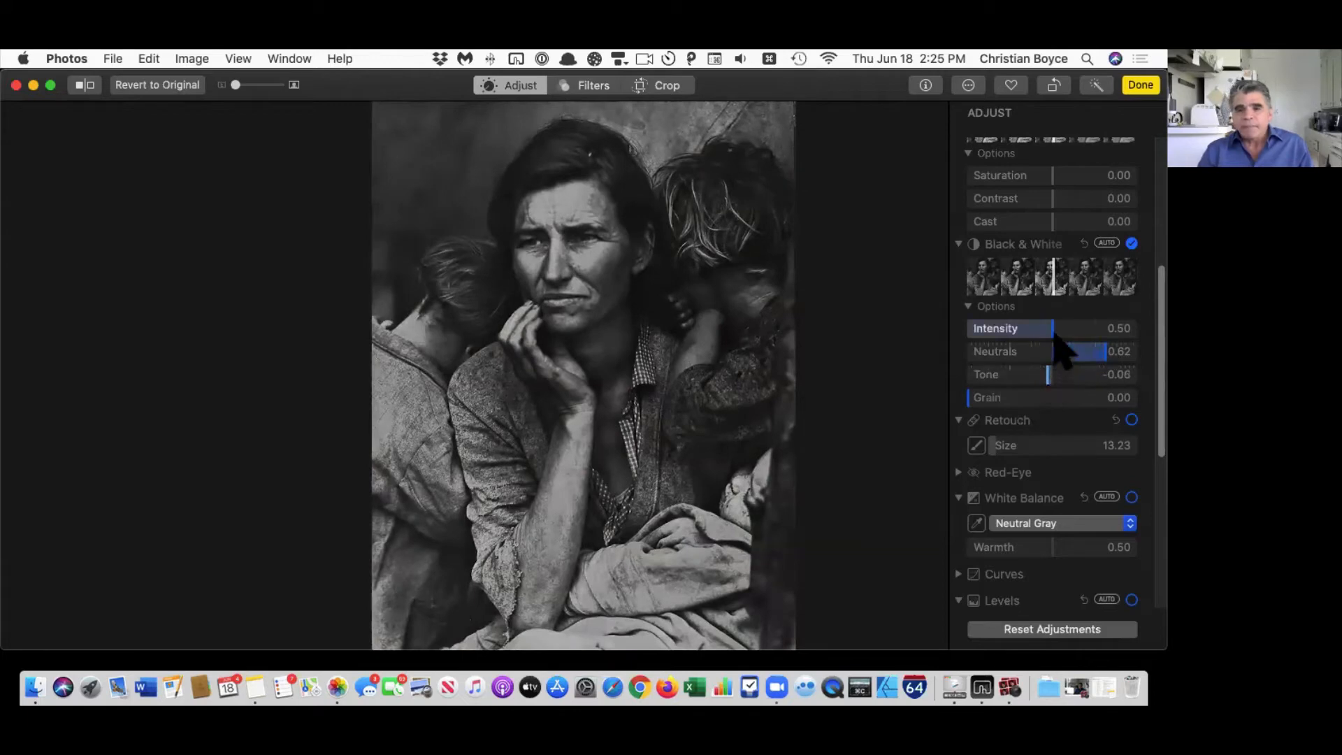
# Step: Try a Black & White Intensity of 0.67, return it to 0.50, and try out Grain before restoring it to 0.00
pyautogui.moveTo(1053, 331); pyautogui.dragTo(1084, 338)
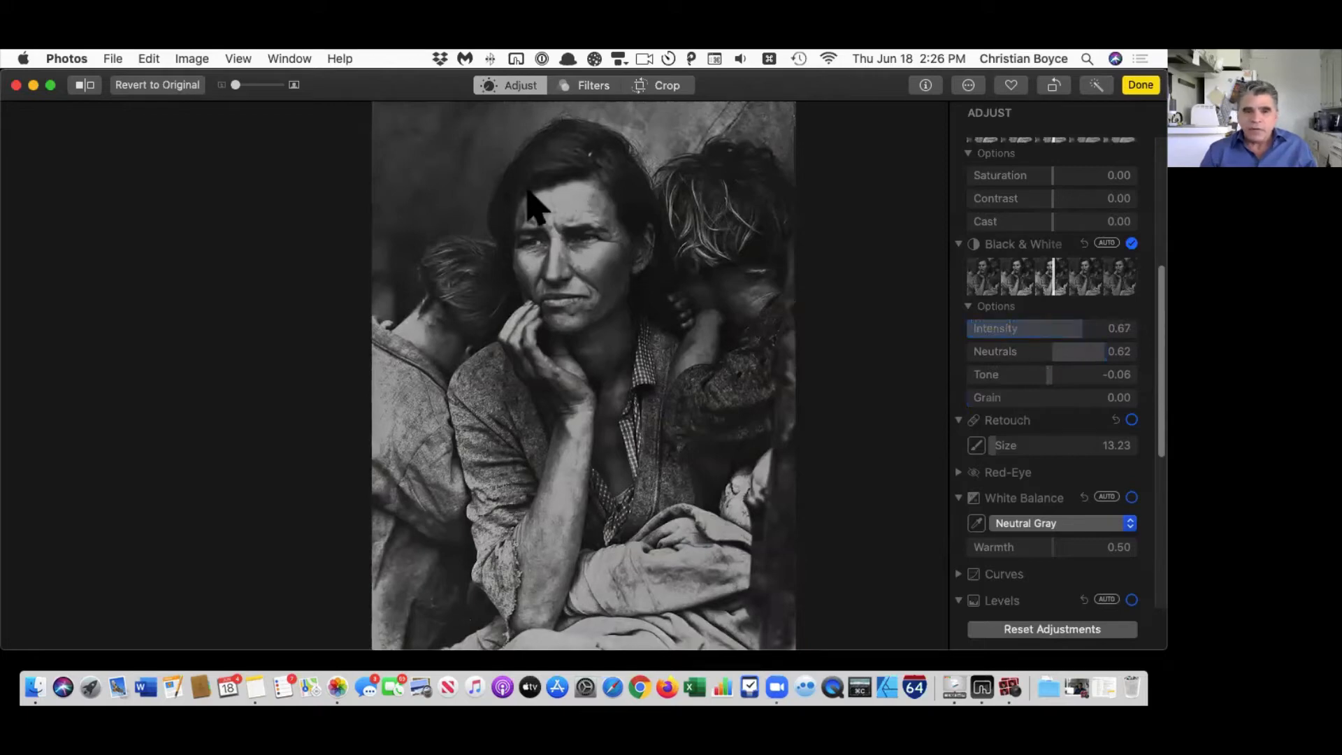
pyautogui.moveTo(1076, 330); pyautogui.dragTo(1052, 331)
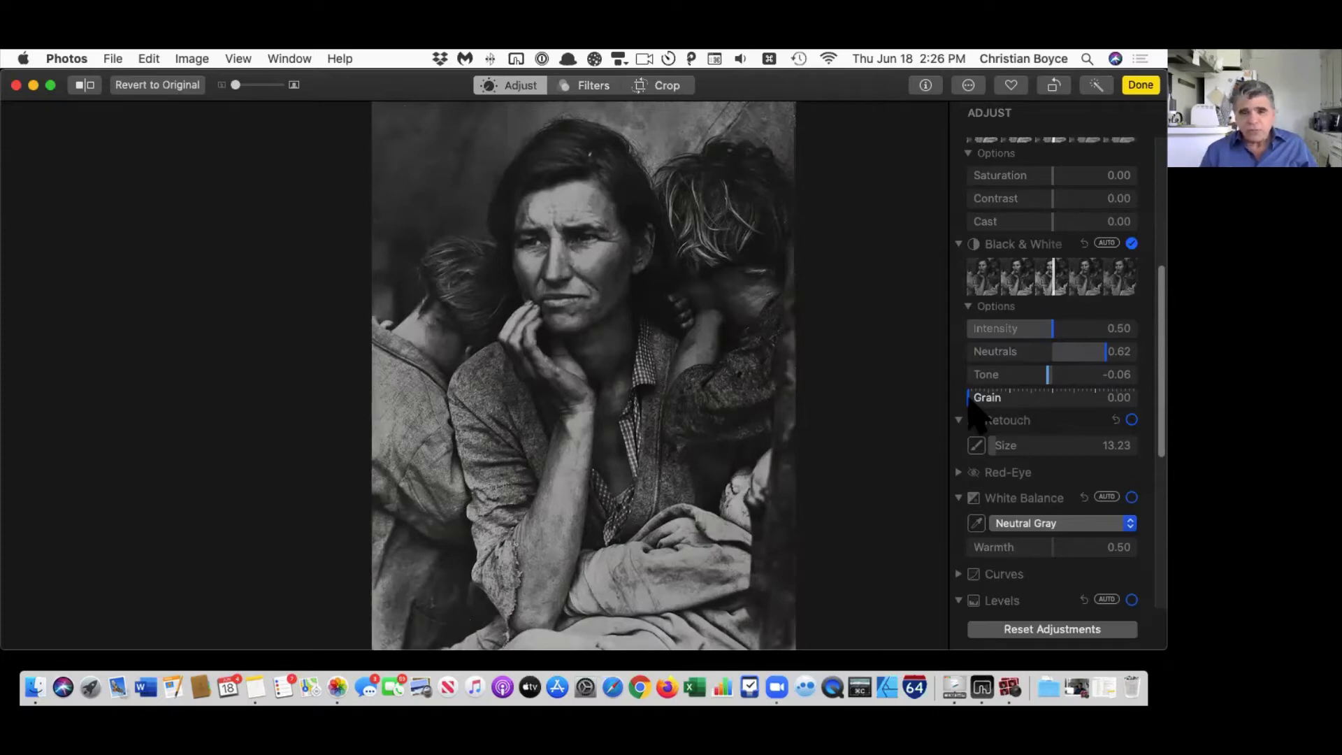
pyautogui.moveTo(971, 404)
pyautogui.mouseDown()
pyautogui.moveTo(1151, 404)
pyautogui.moveTo(934, 404)
pyautogui.moveTo(1147, 406)
pyautogui.moveTo(968, 405)
pyautogui.mouseUp()
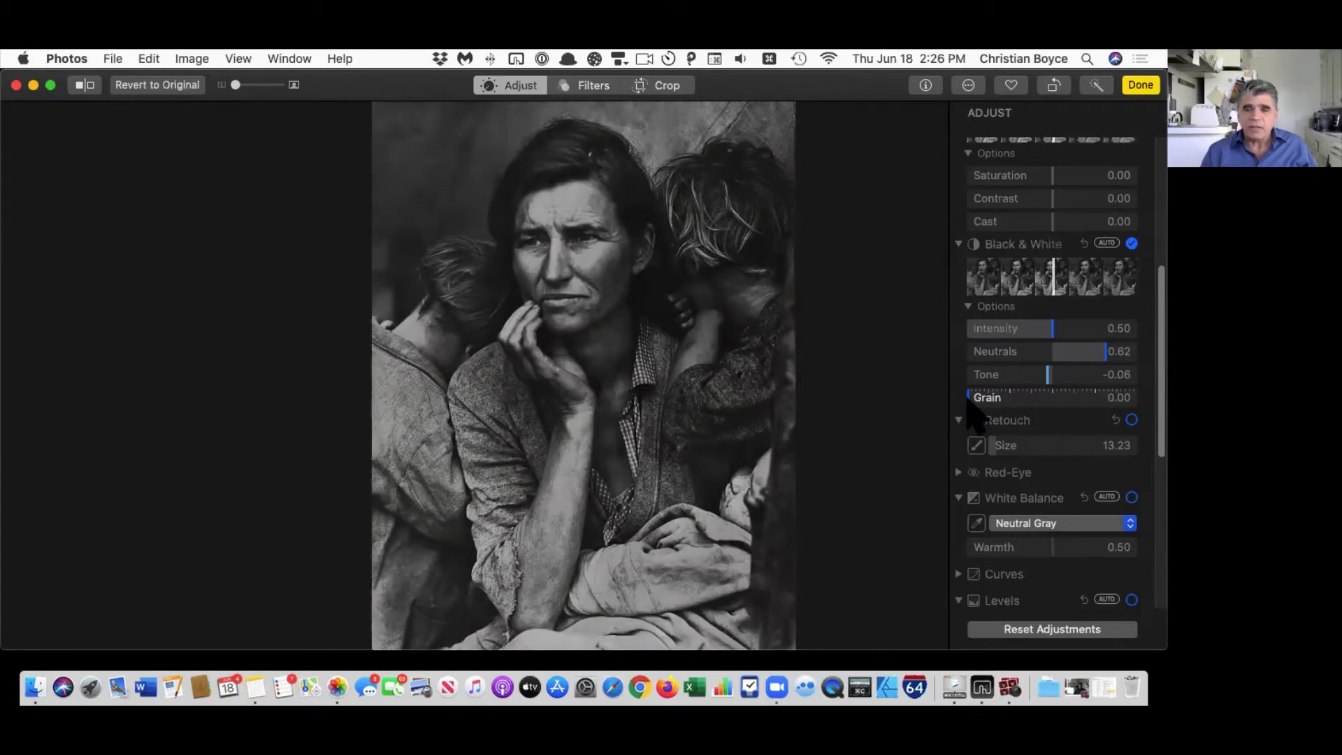
# Step: Apply the automatic Black & White adjustment, shift its overall look toward the last preview, and set Neutrals to 0.68
pyautogui.click(1107, 243)
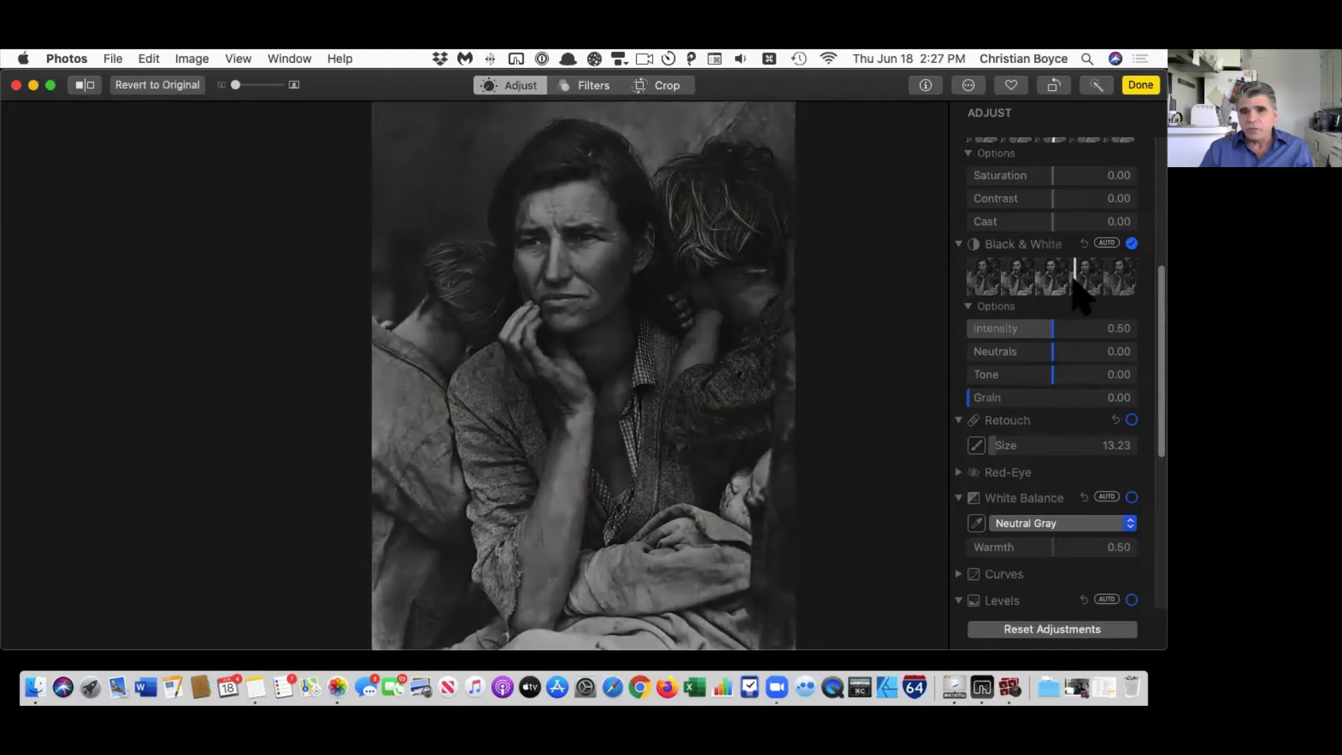
pyautogui.click(1108, 244)
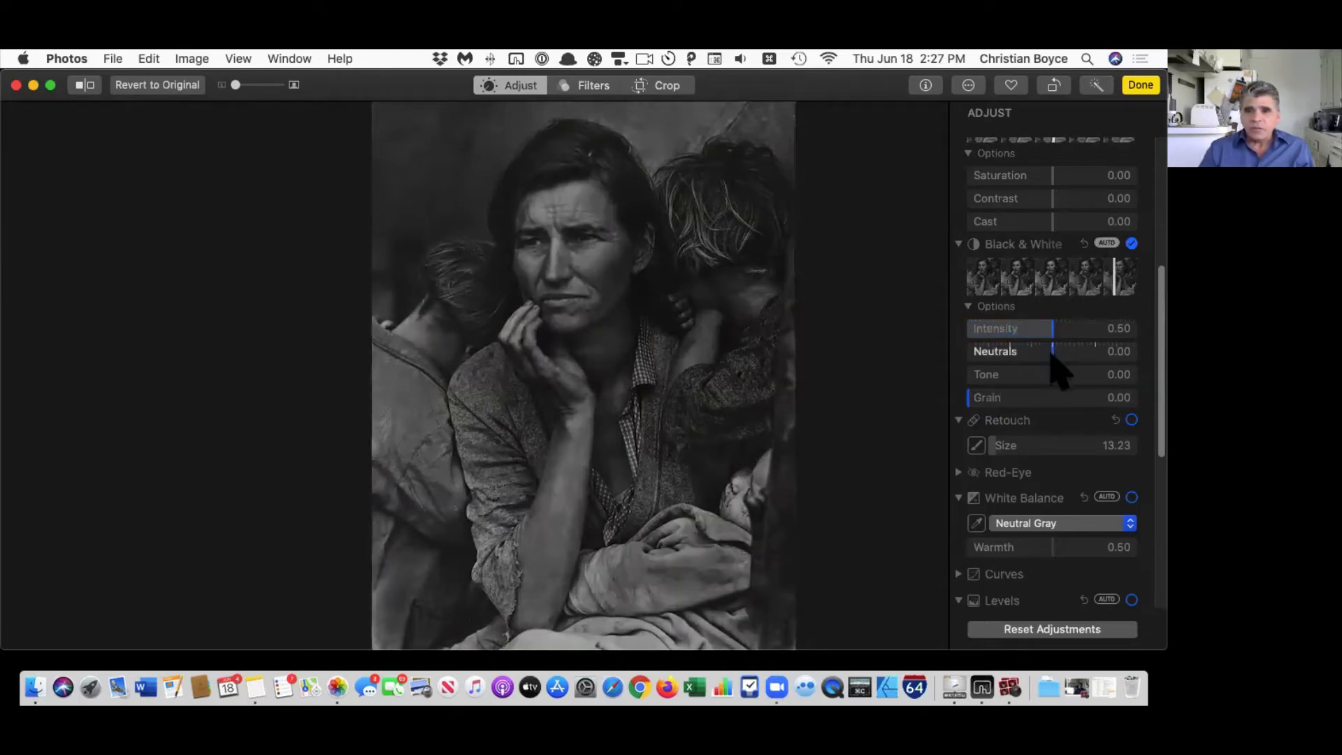
pyautogui.moveTo(1051, 355); pyautogui.dragTo(1109, 356)
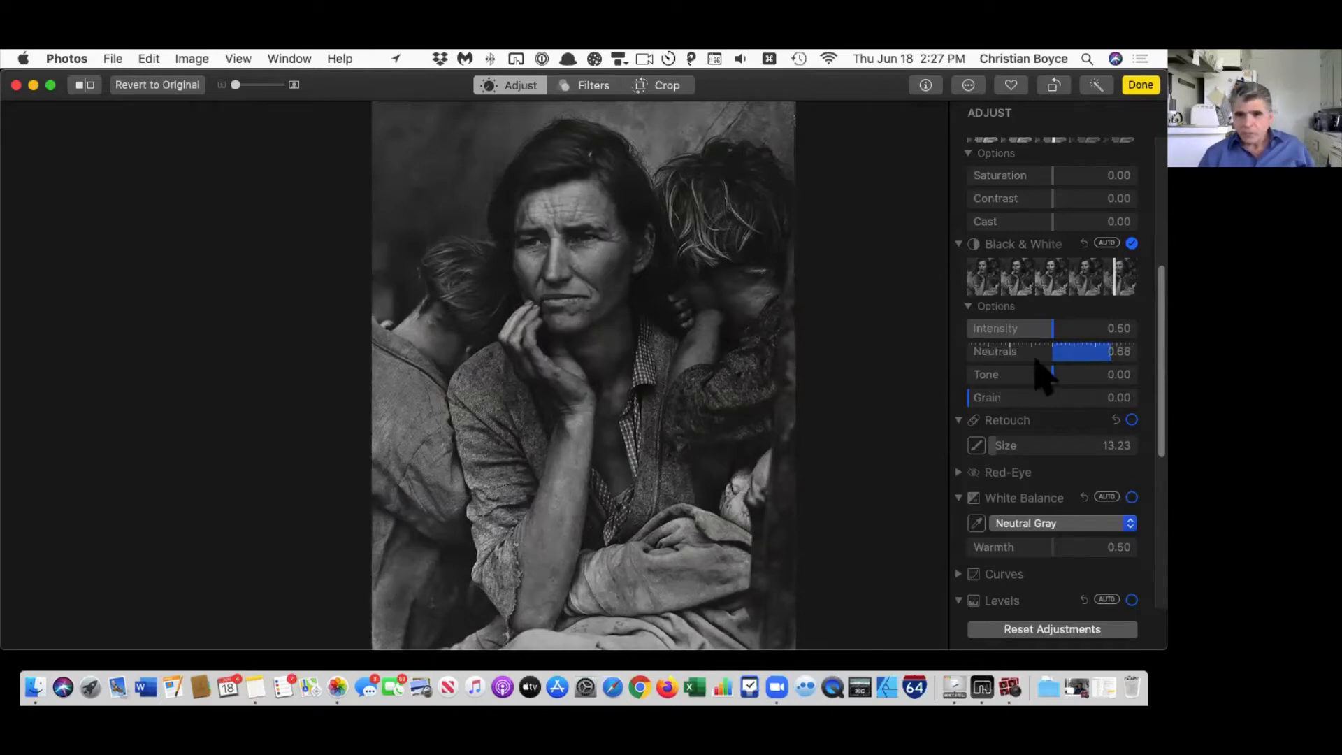
# Step: Apply the automatic Sharpen adjustment, turning it off and back on to compare the result
pyautogui.scroll(-5, 1013, 363)
pyautogui.scroll(-3, 1014, 364)
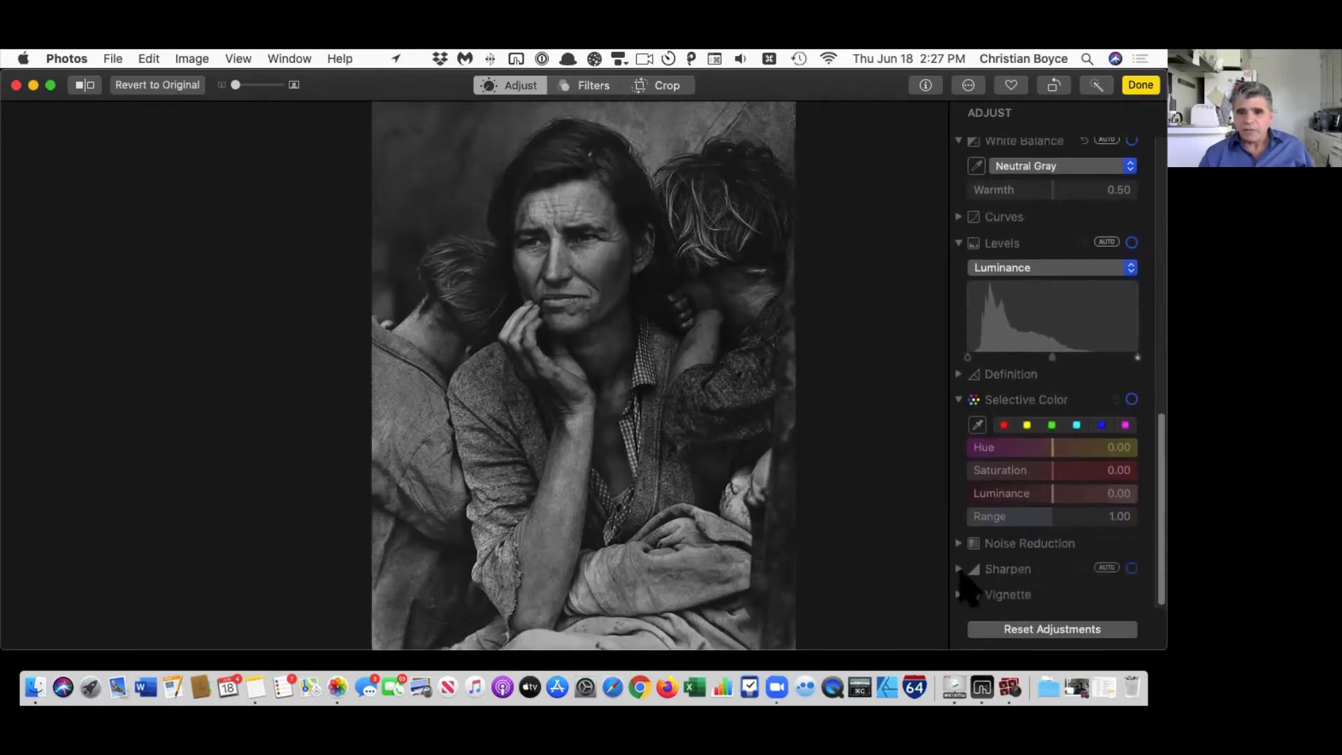
pyautogui.click(959, 569)
pyautogui.scroll(-2, 1060, 513)
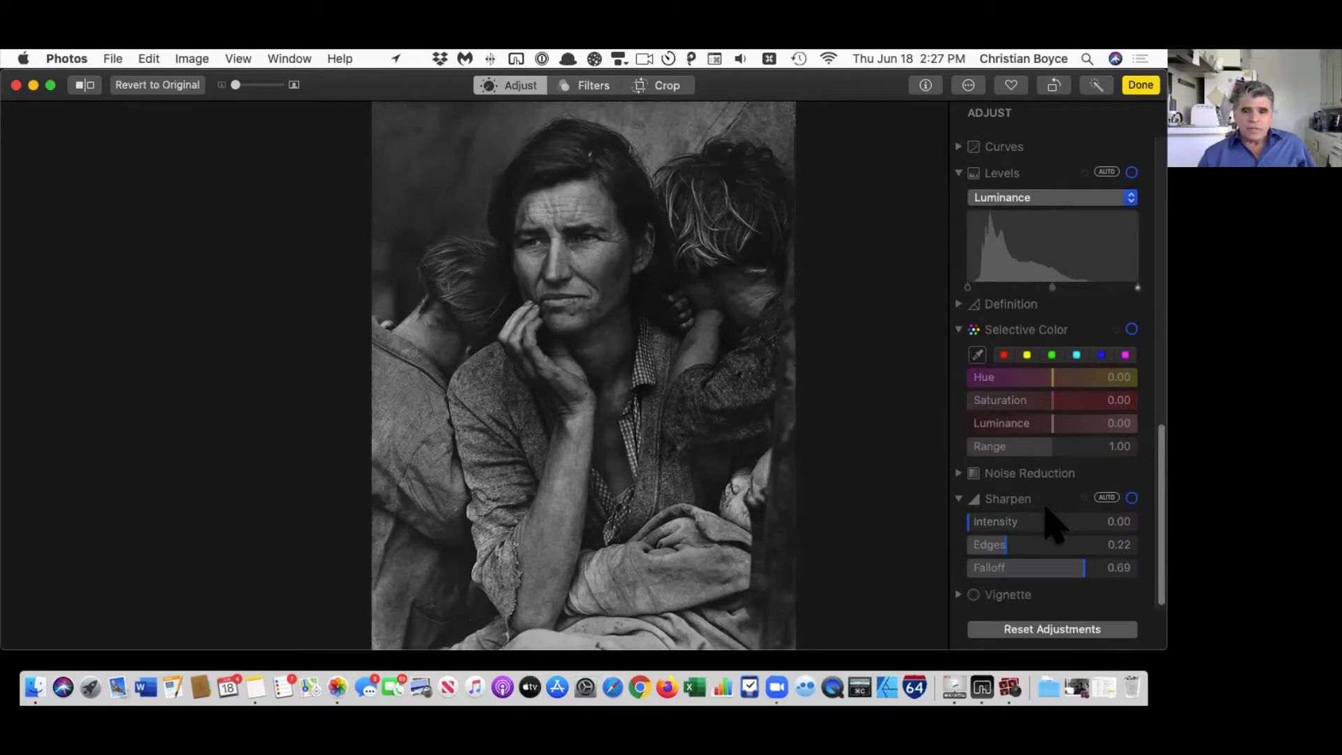
pyautogui.click(1108, 498)
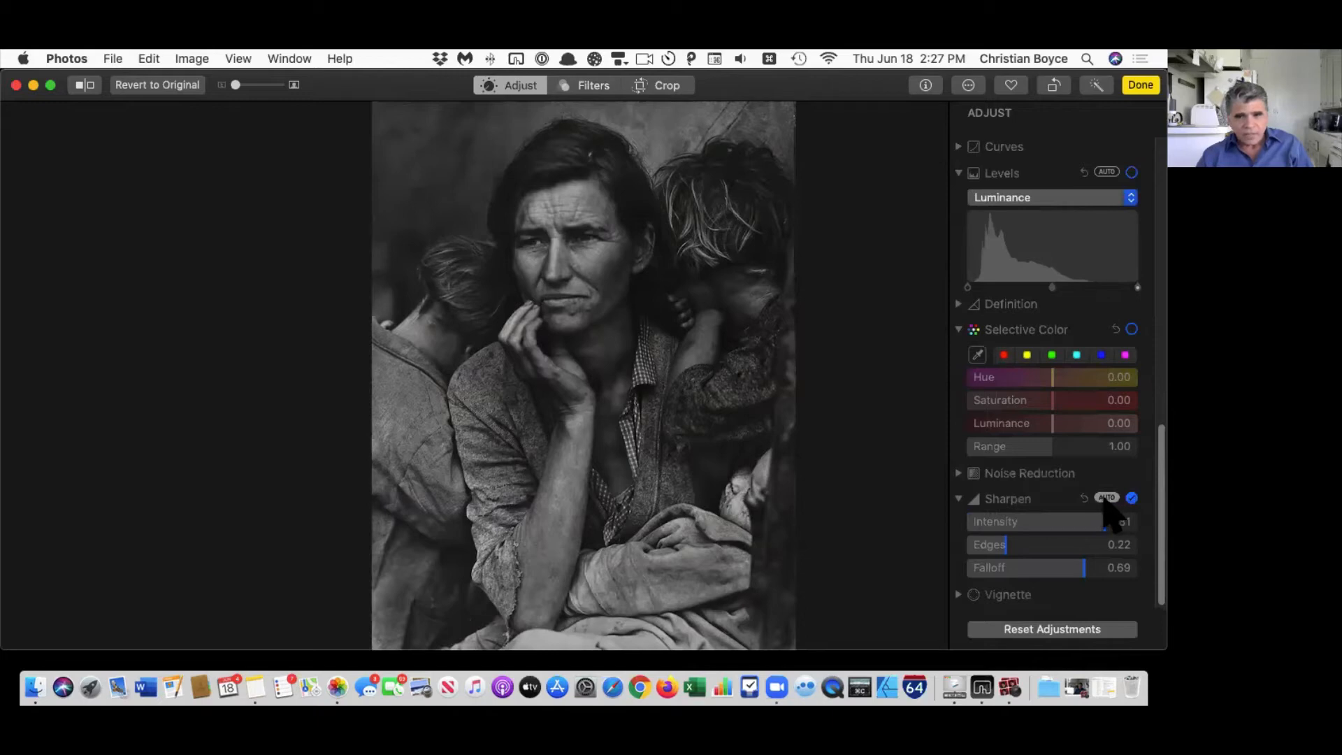
pyautogui.click(1131, 499)
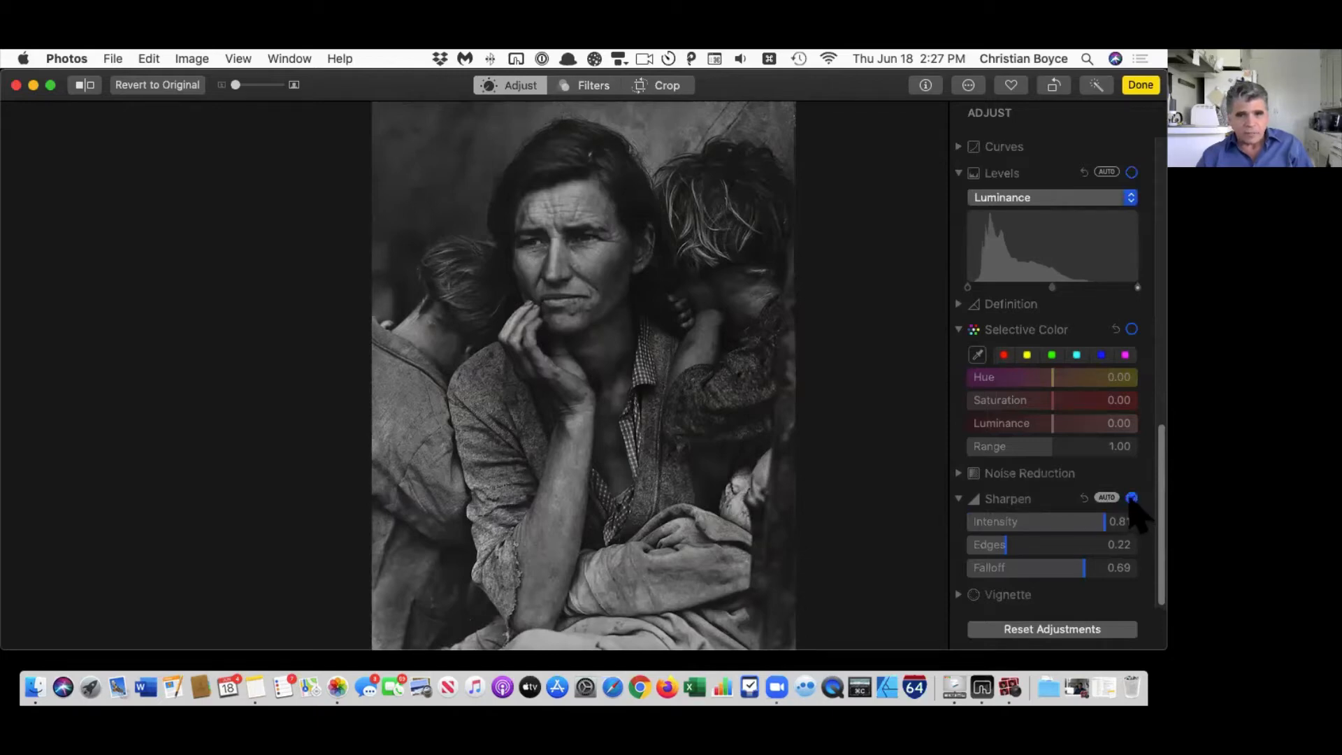
pyautogui.click(1132, 498)
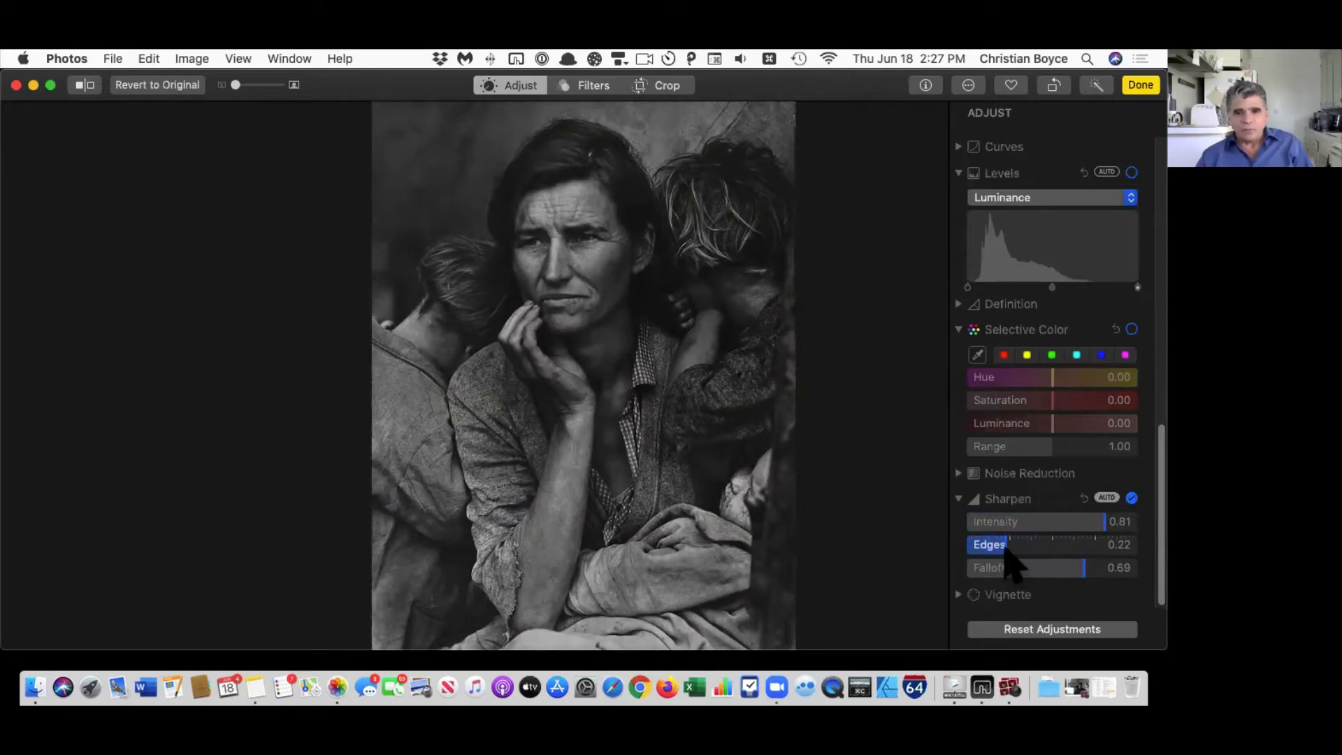
# Step: In the Sharpen adjustment, set Edges to 1.00, Intensity to 1.00 and Falloff to 0.79
pyautogui.moveTo(1004, 551); pyautogui.dragTo(1072, 570)
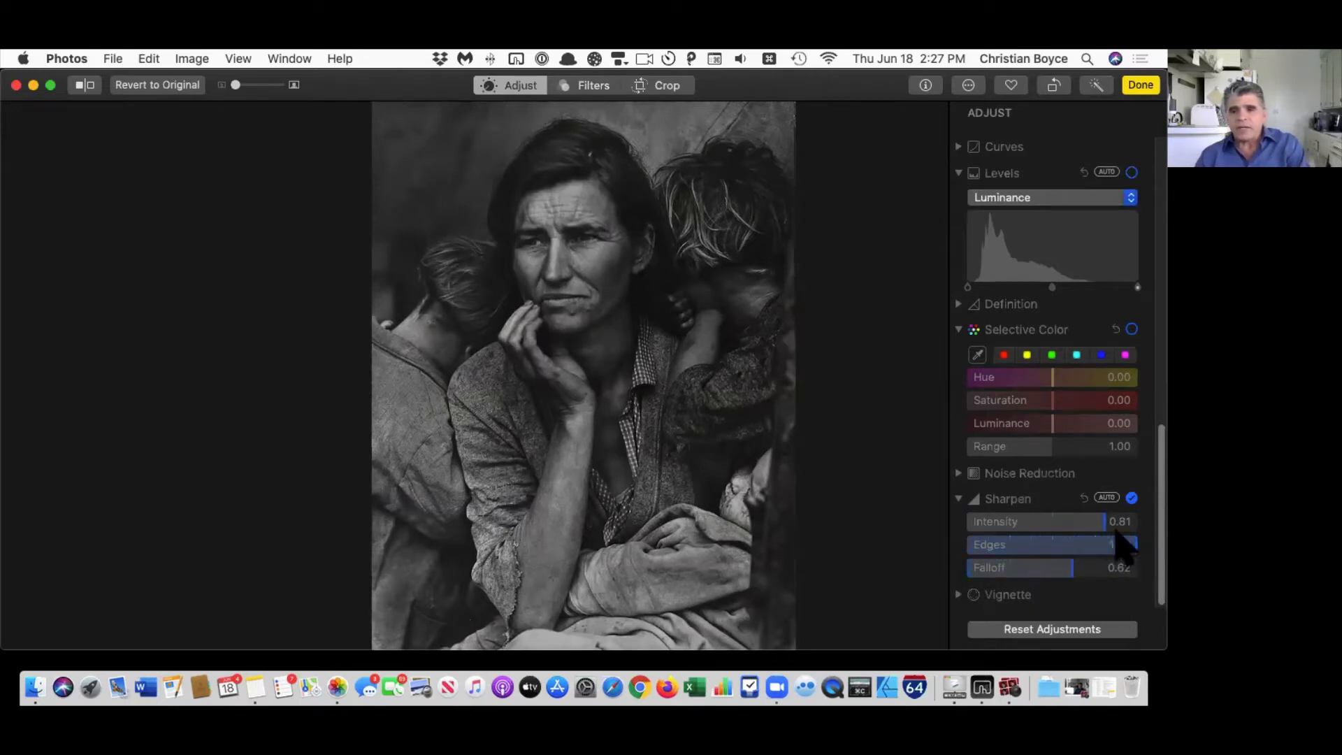
pyautogui.moveTo(1113, 522); pyautogui.dragTo(1137, 523)
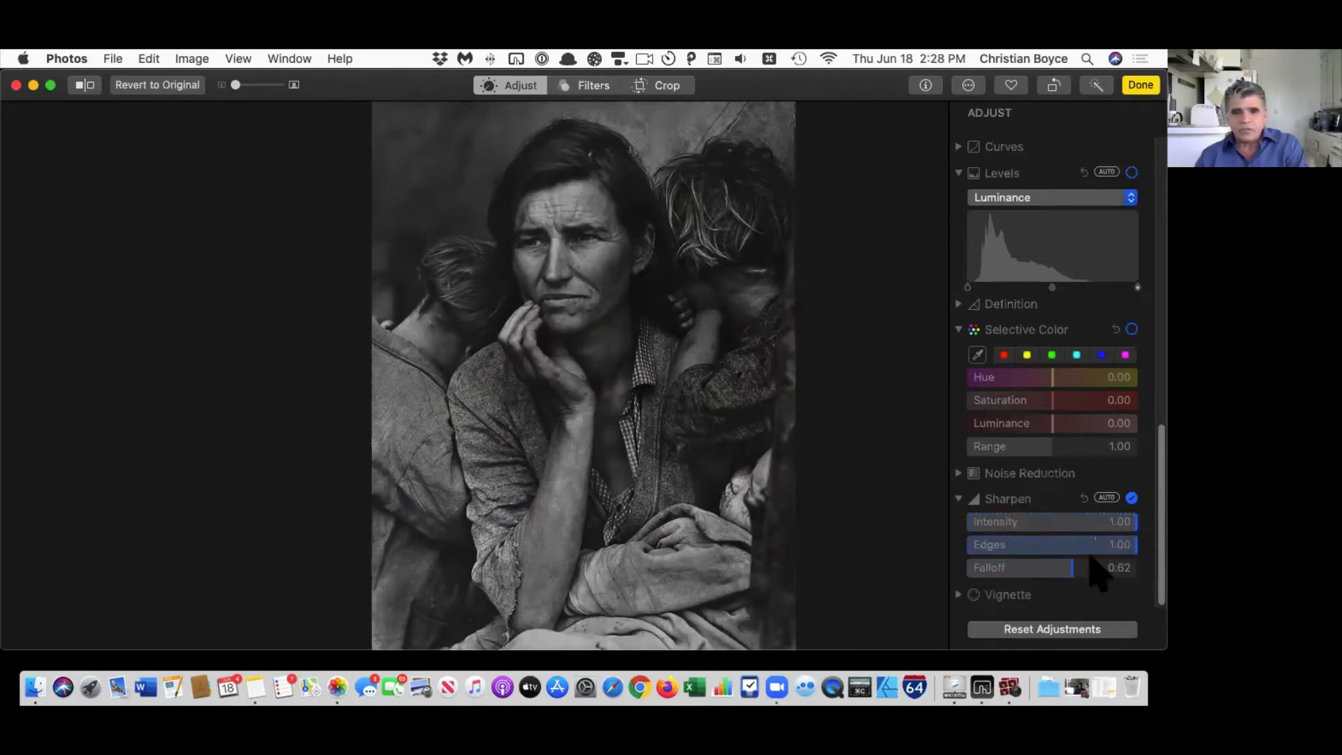
pyautogui.moveTo(1091, 567); pyautogui.dragTo(1108, 570)
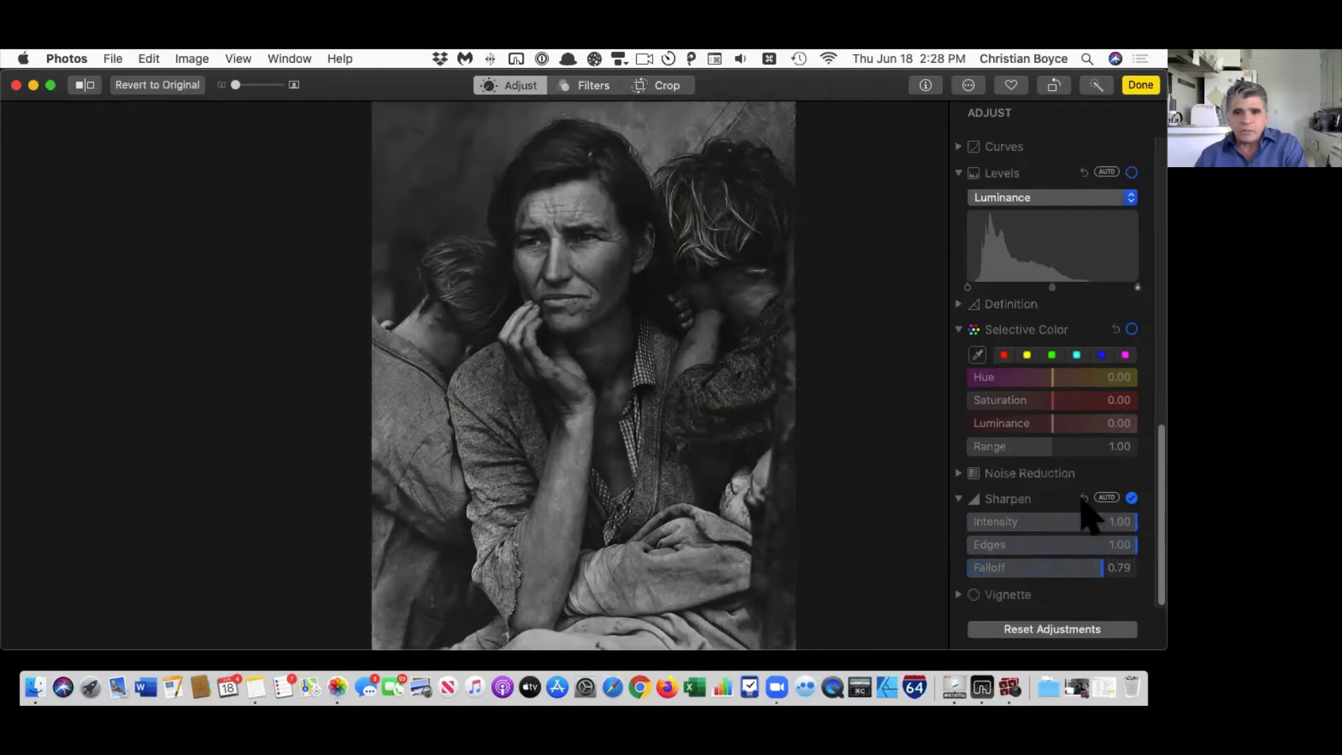
# Step: Set the Definition amount to 1.00 and compare the edited photo with its original version
pyautogui.click(959, 304)
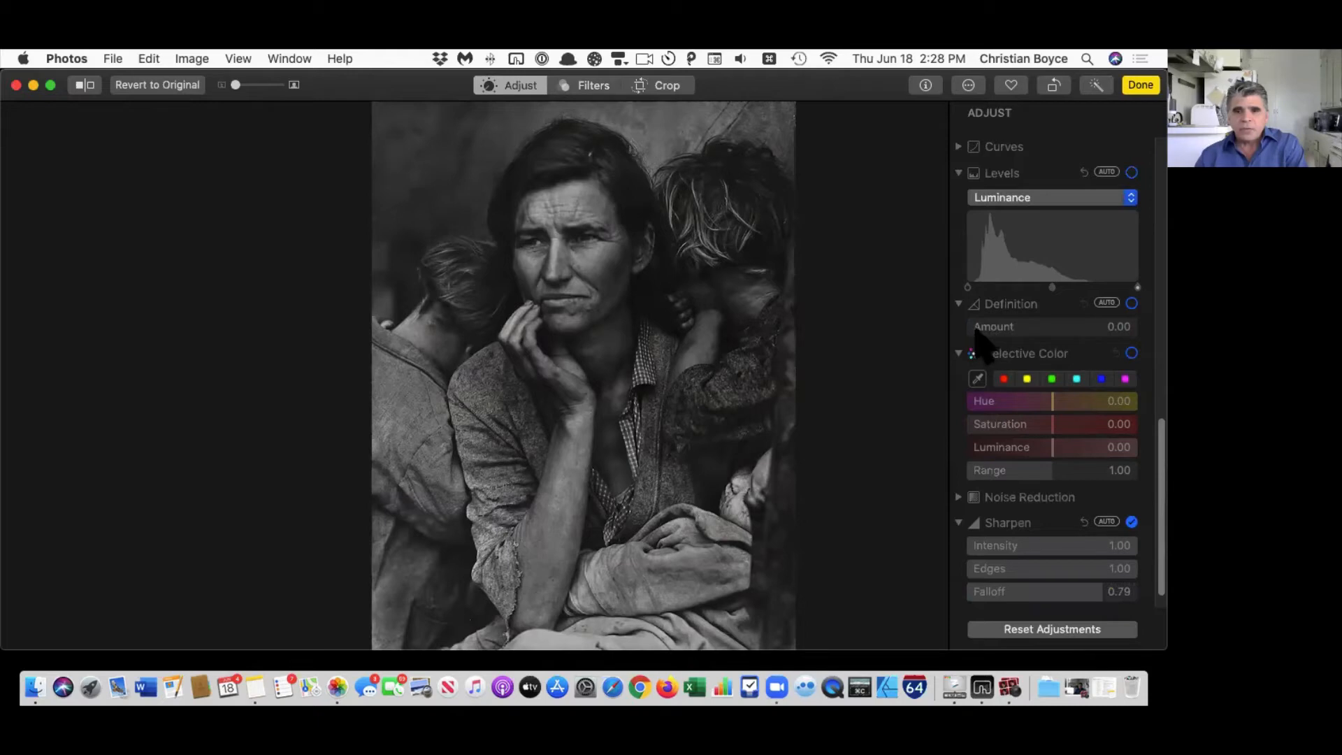
pyautogui.moveTo(975, 328); pyautogui.dragTo(1140, 327)
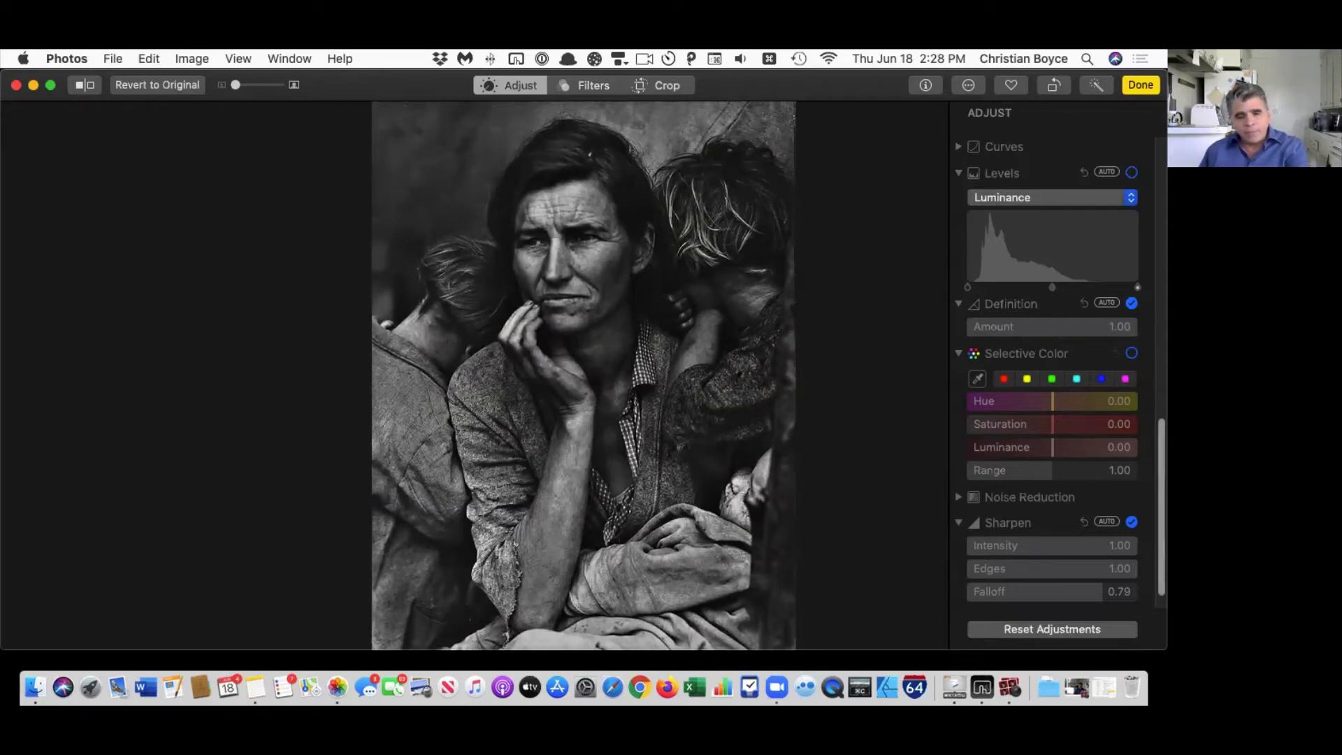
pyautogui.press('m')
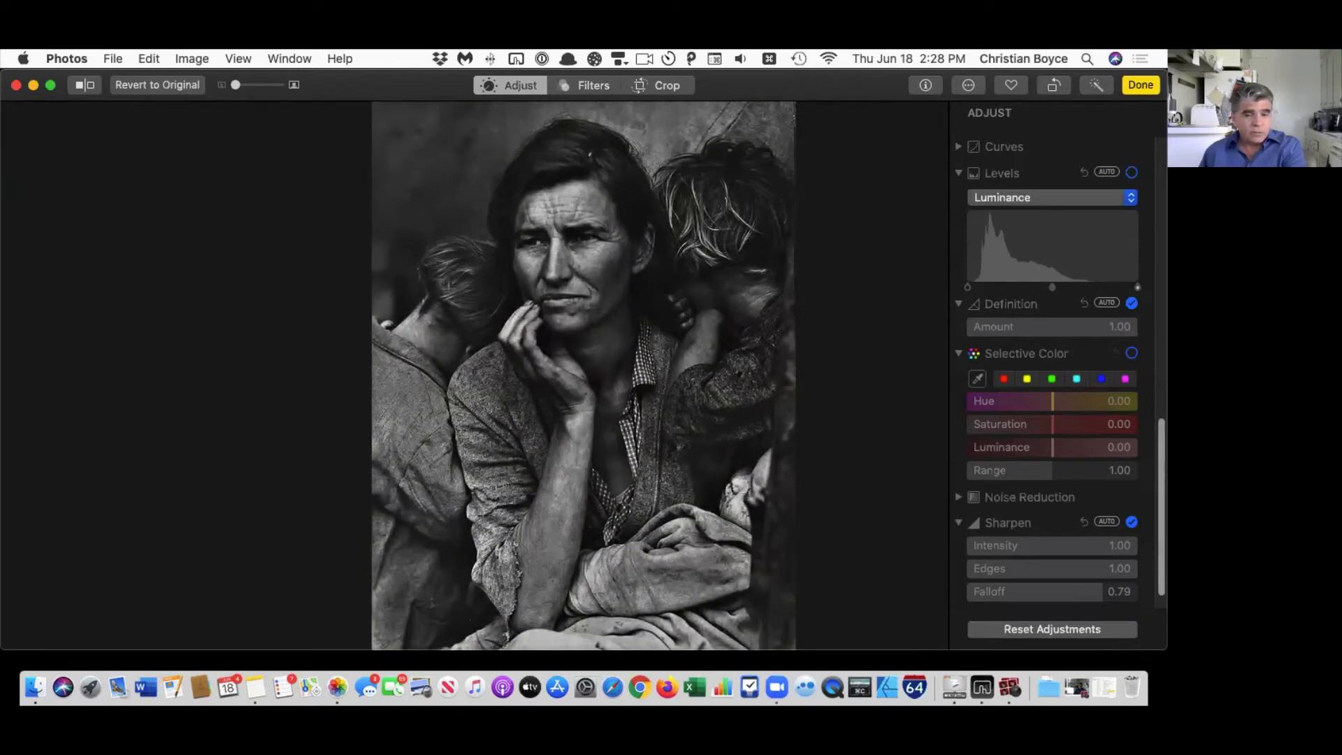
pyautogui.press('m')
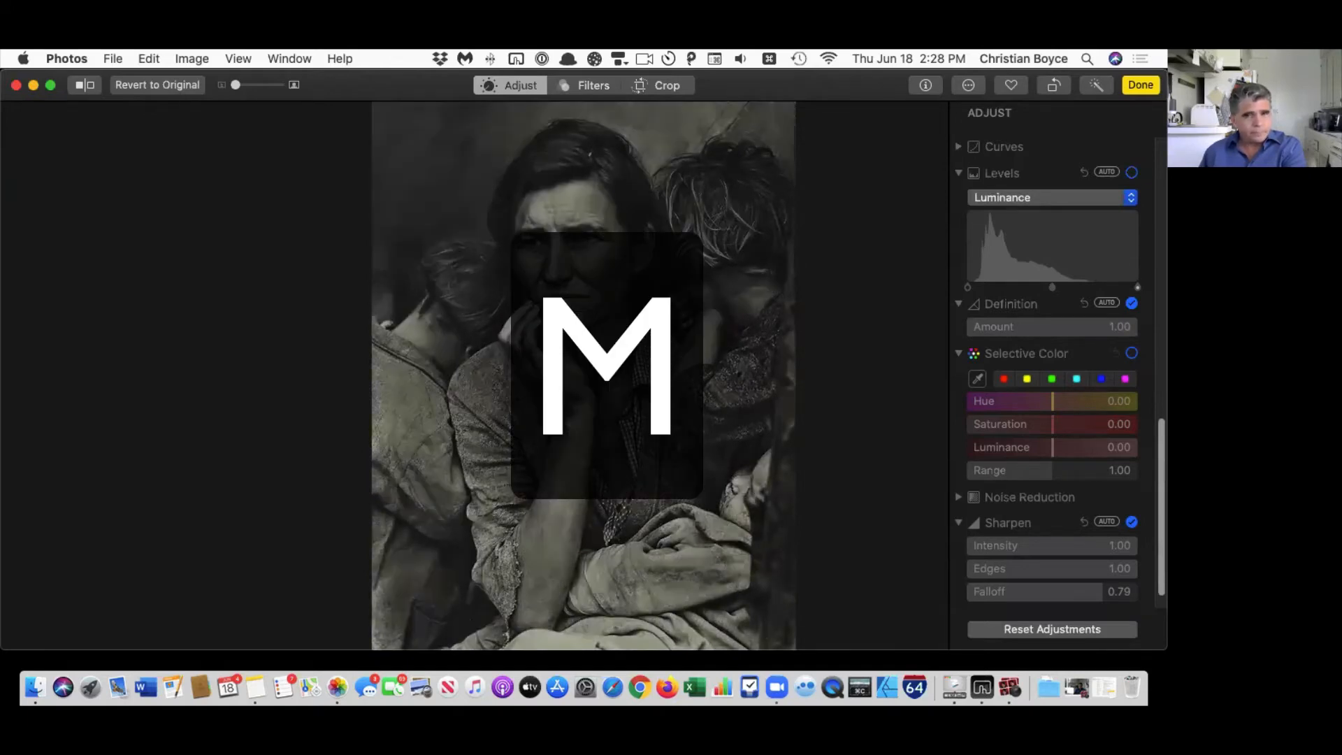
pyautogui.press('m')
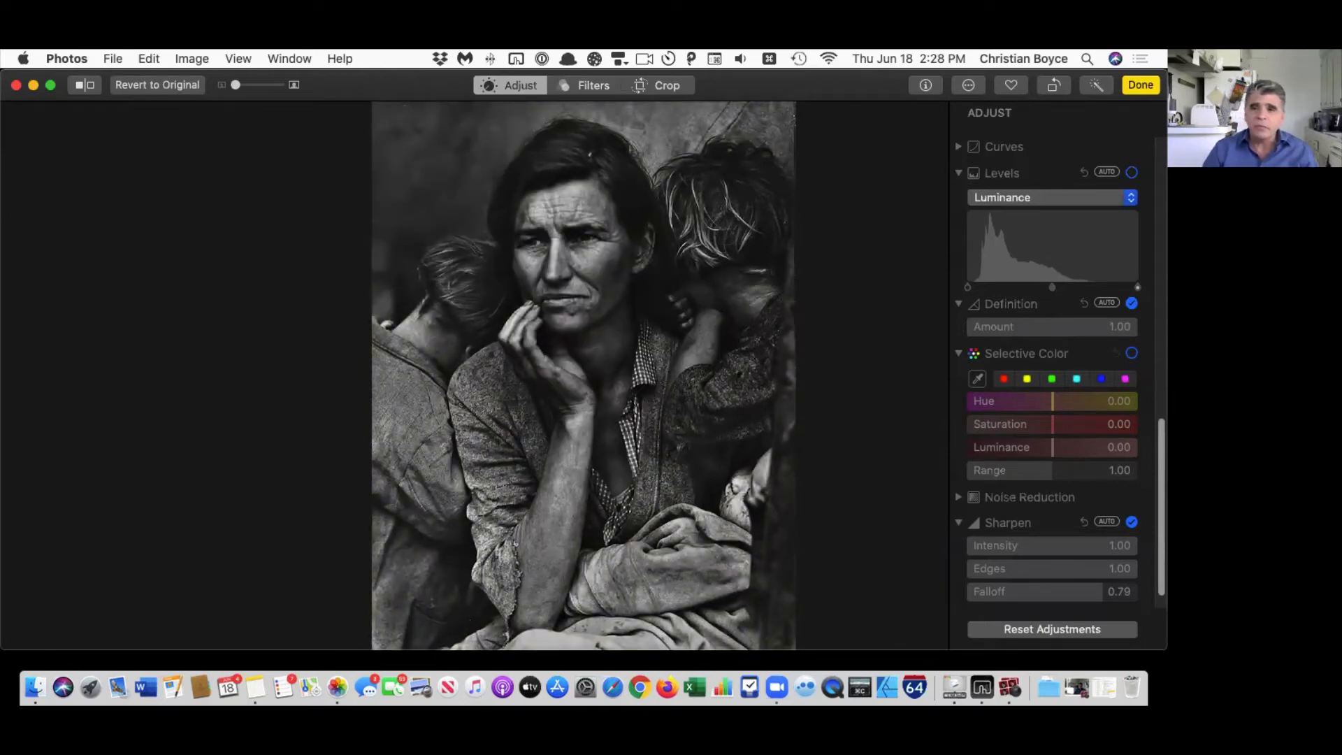
# Step: Save the edits, return to the album, and open the Portrait-mode photo of the man in the Yankees shirt for editing
pyautogui.click(1140, 85)
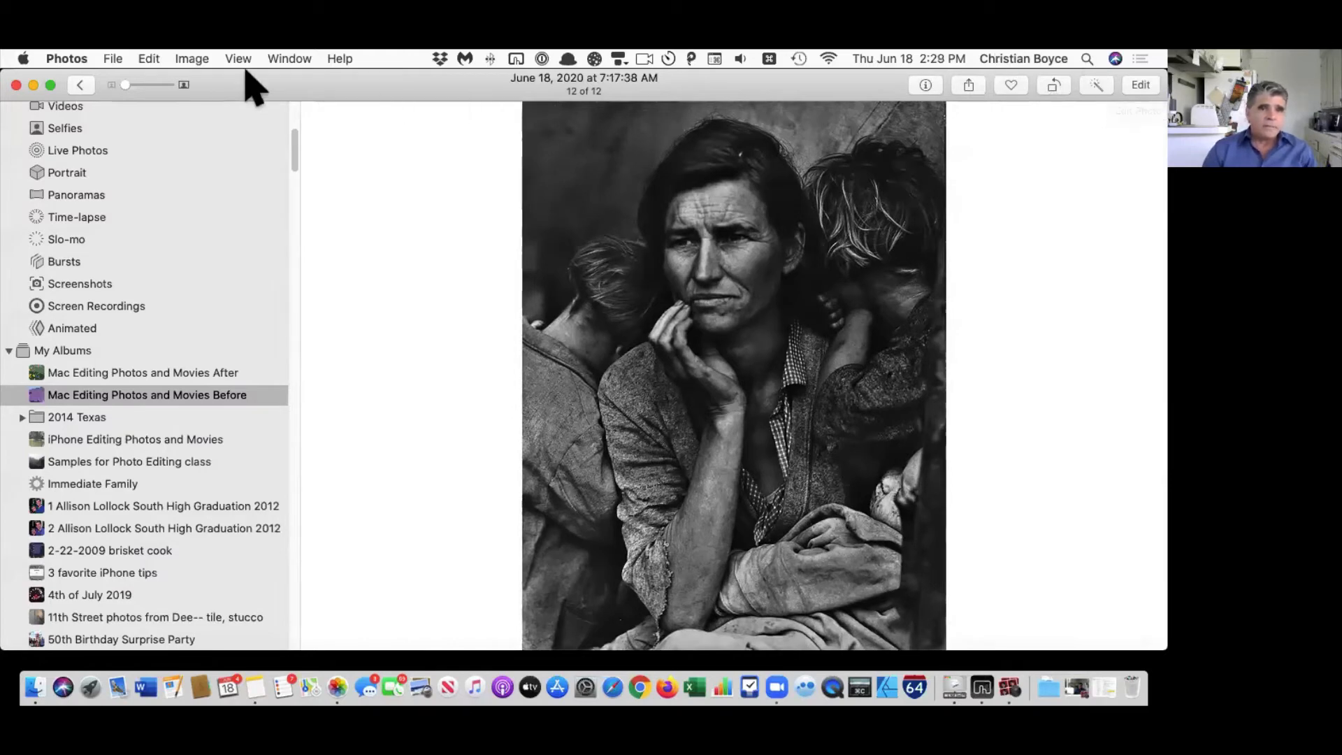
pyautogui.click(81, 85)
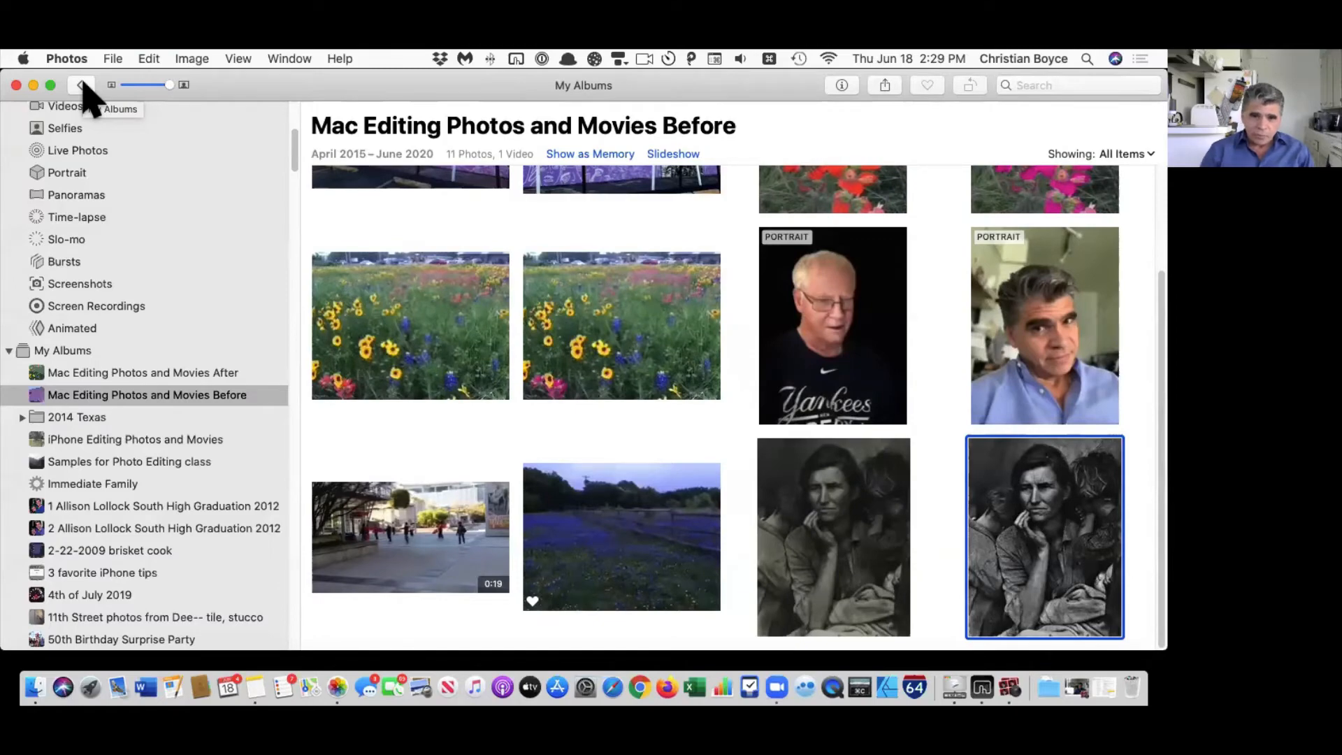
pyautogui.click(840, 296)
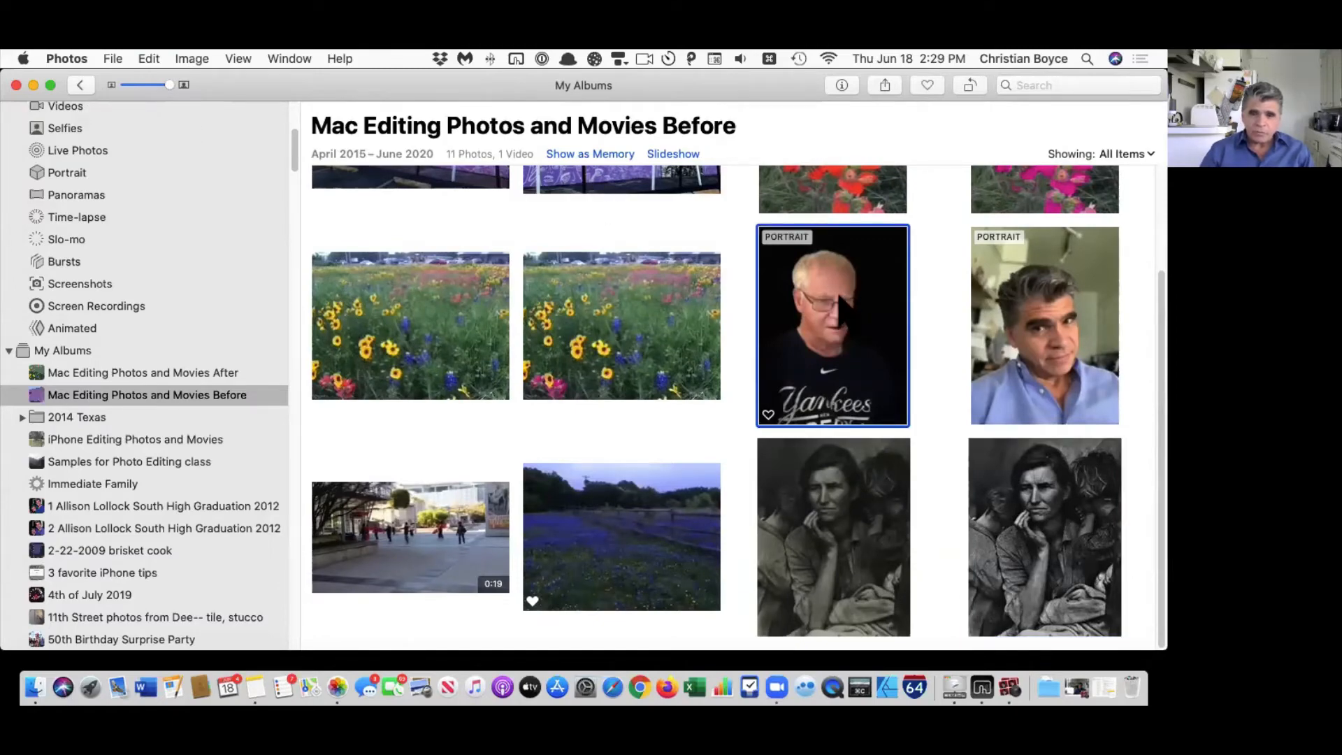
pyautogui.doubleClick(841, 297)
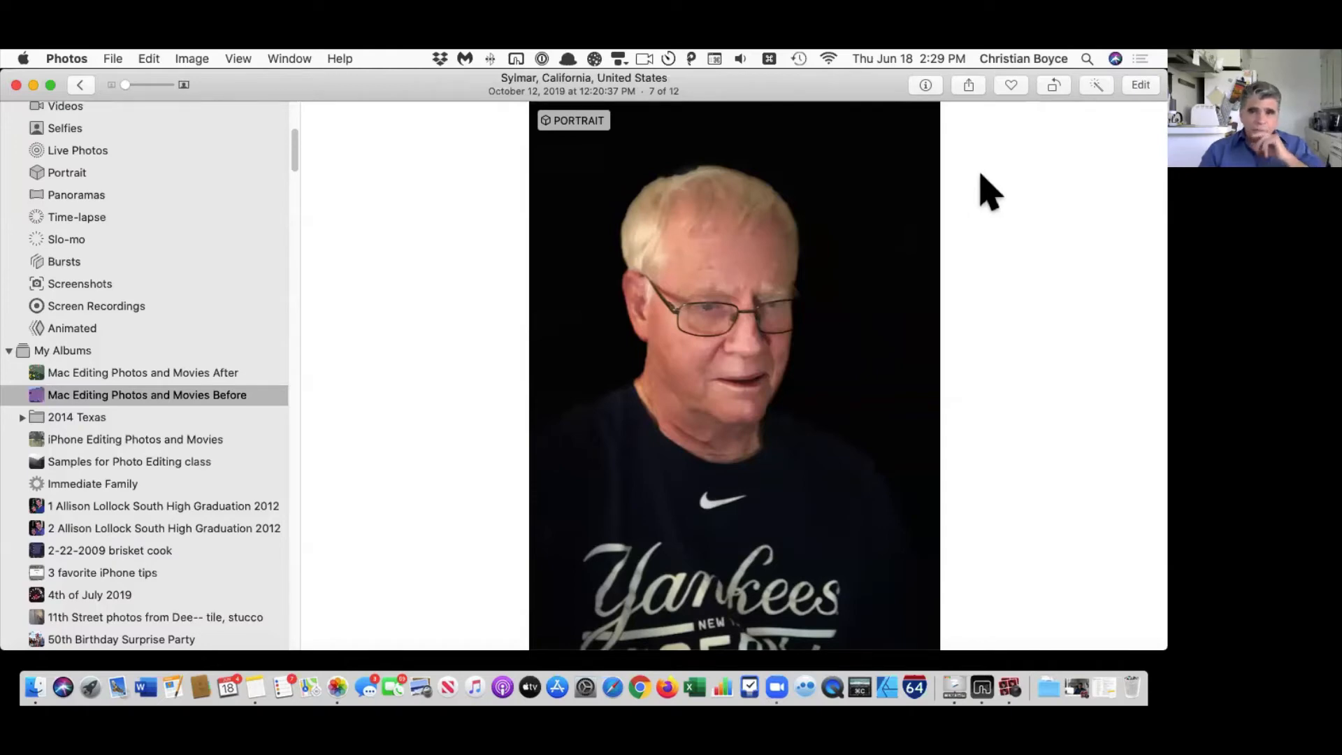
pyautogui.click(1140, 86)
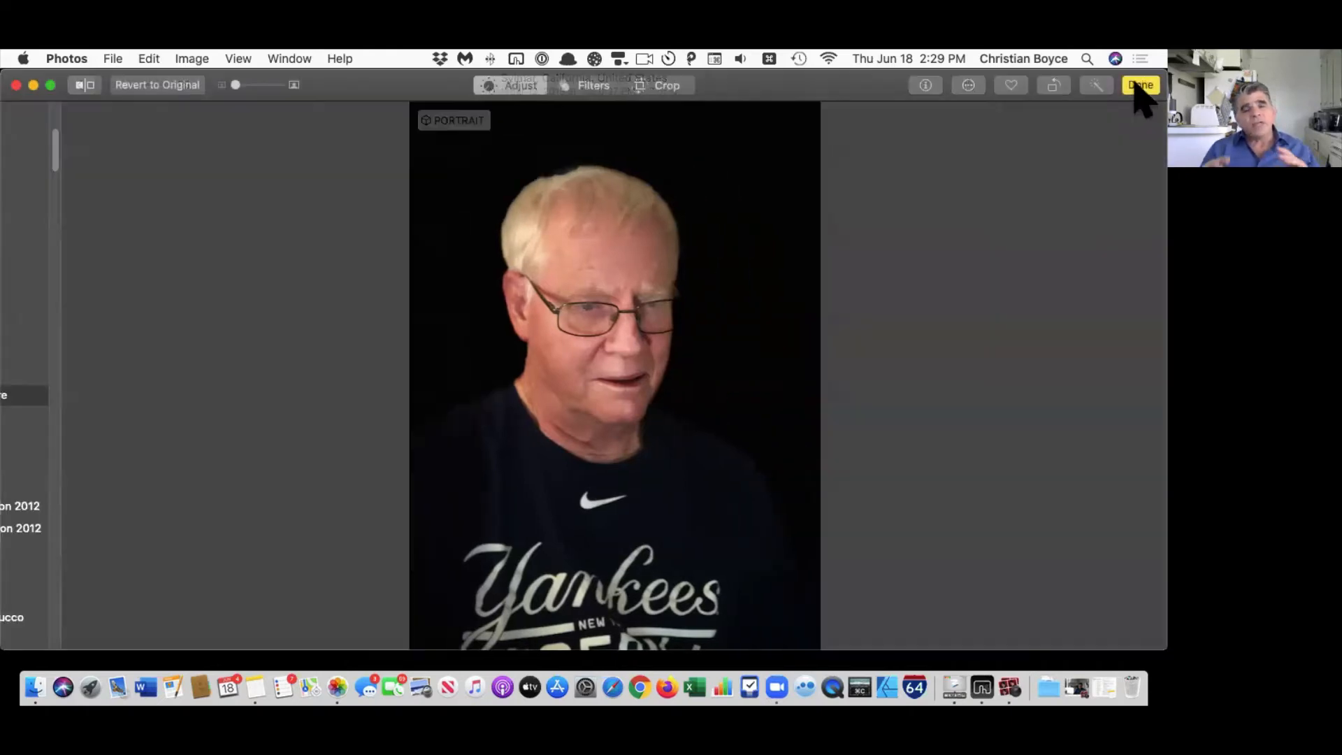
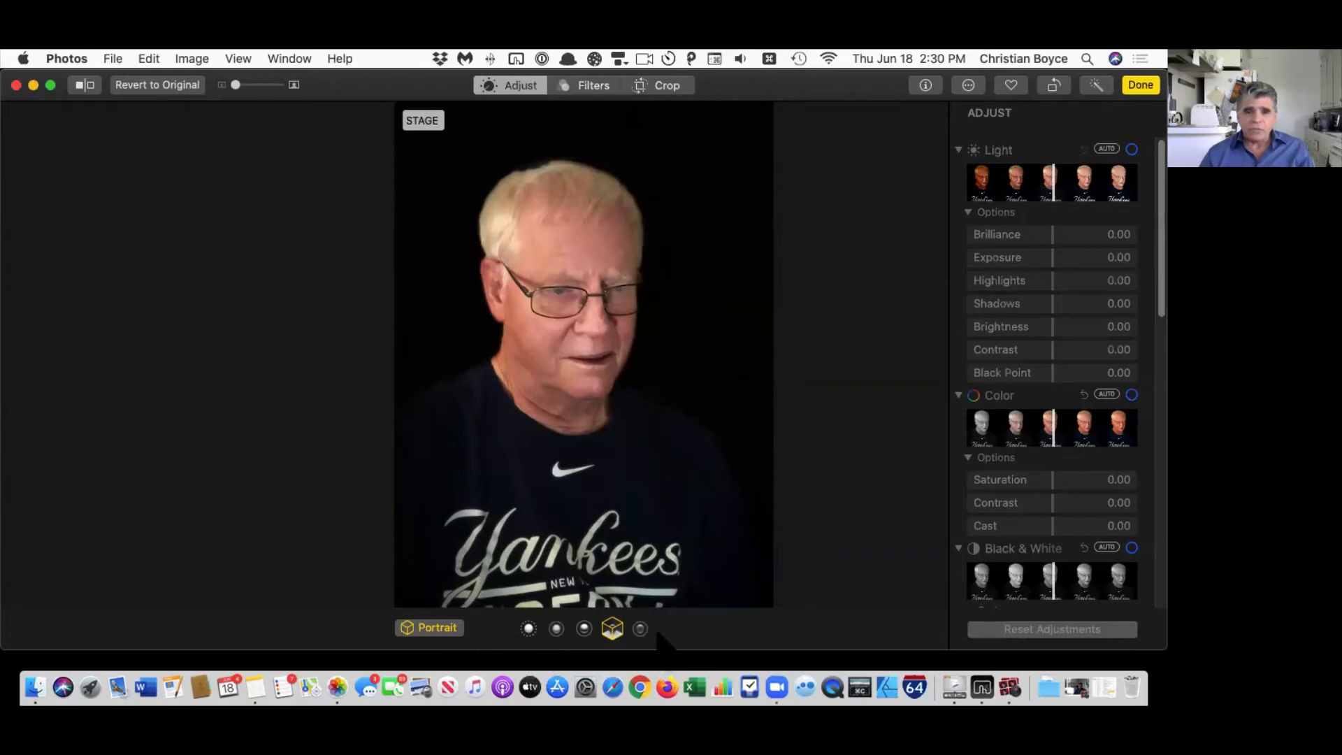
# Step: Compare the Natural, Studio and Contour lighting effects on the portrait, switching back and forth between them
pyautogui.click(529, 629)
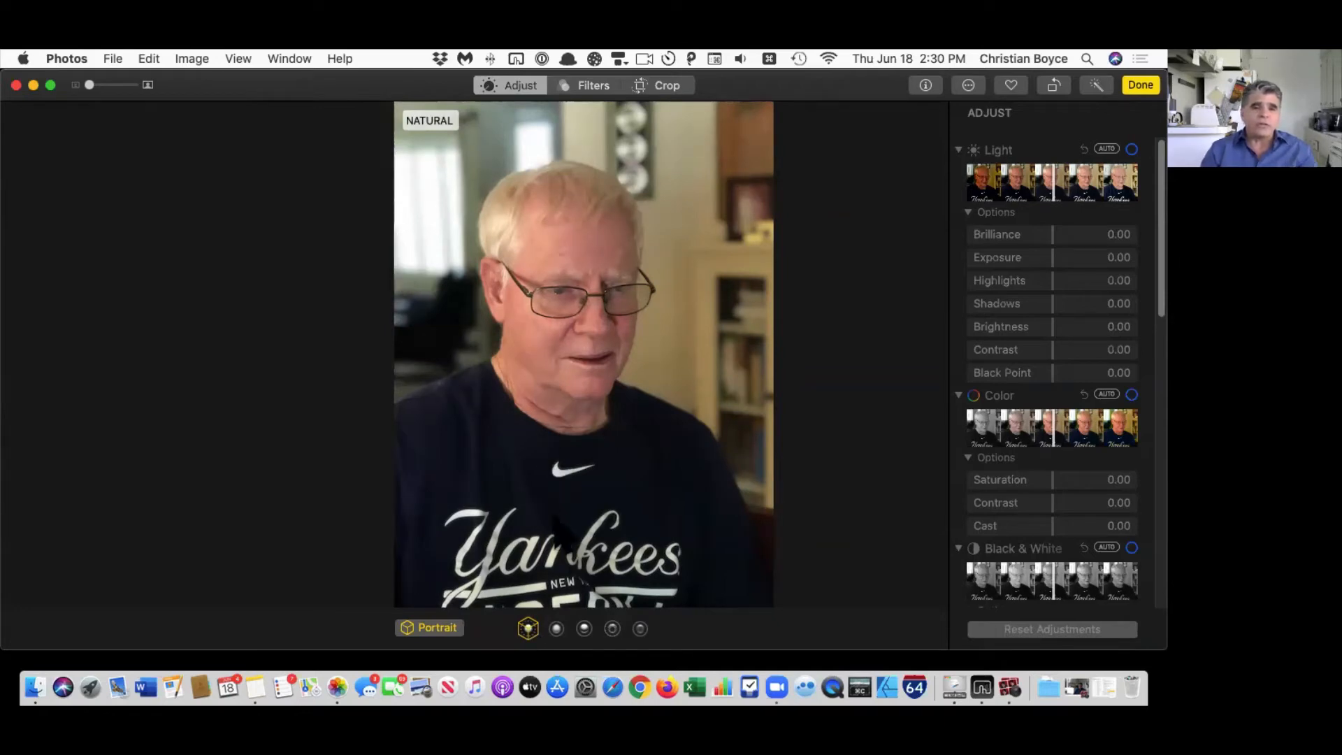
pyautogui.click(556, 629)
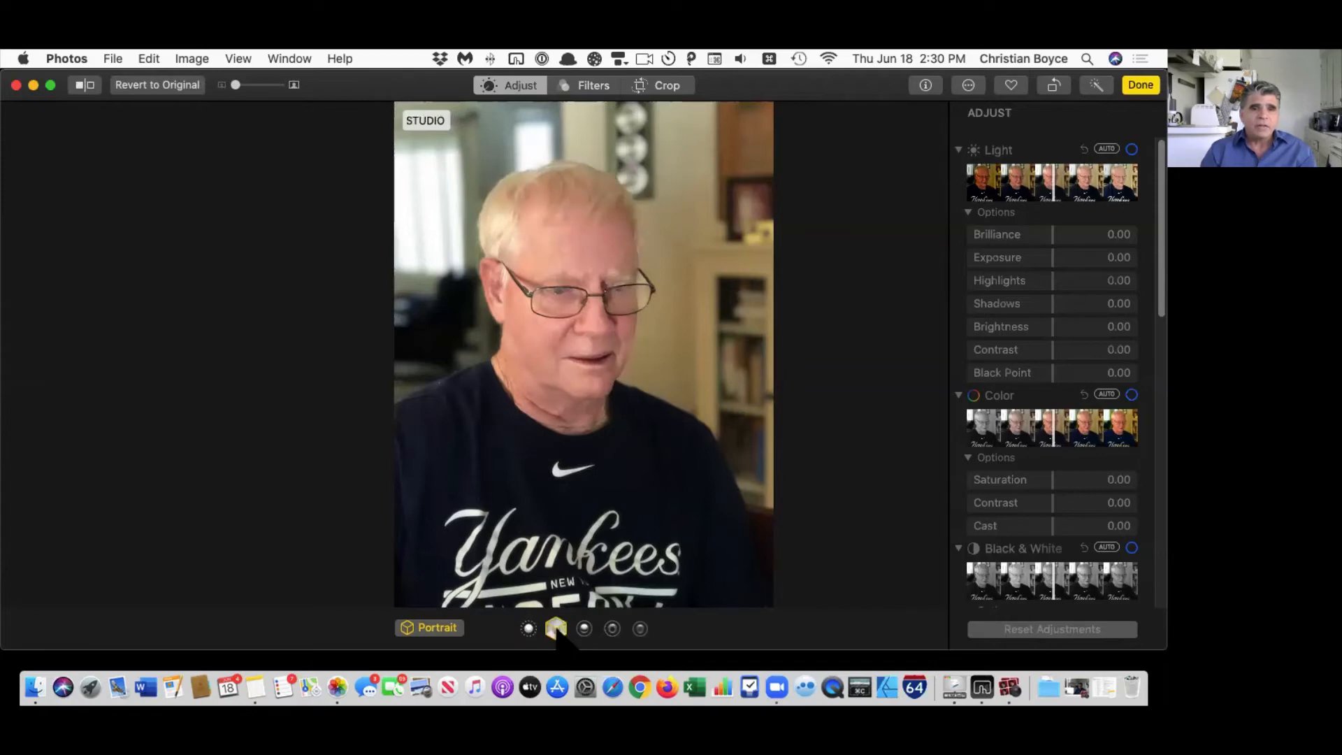
pyautogui.click(529, 629)
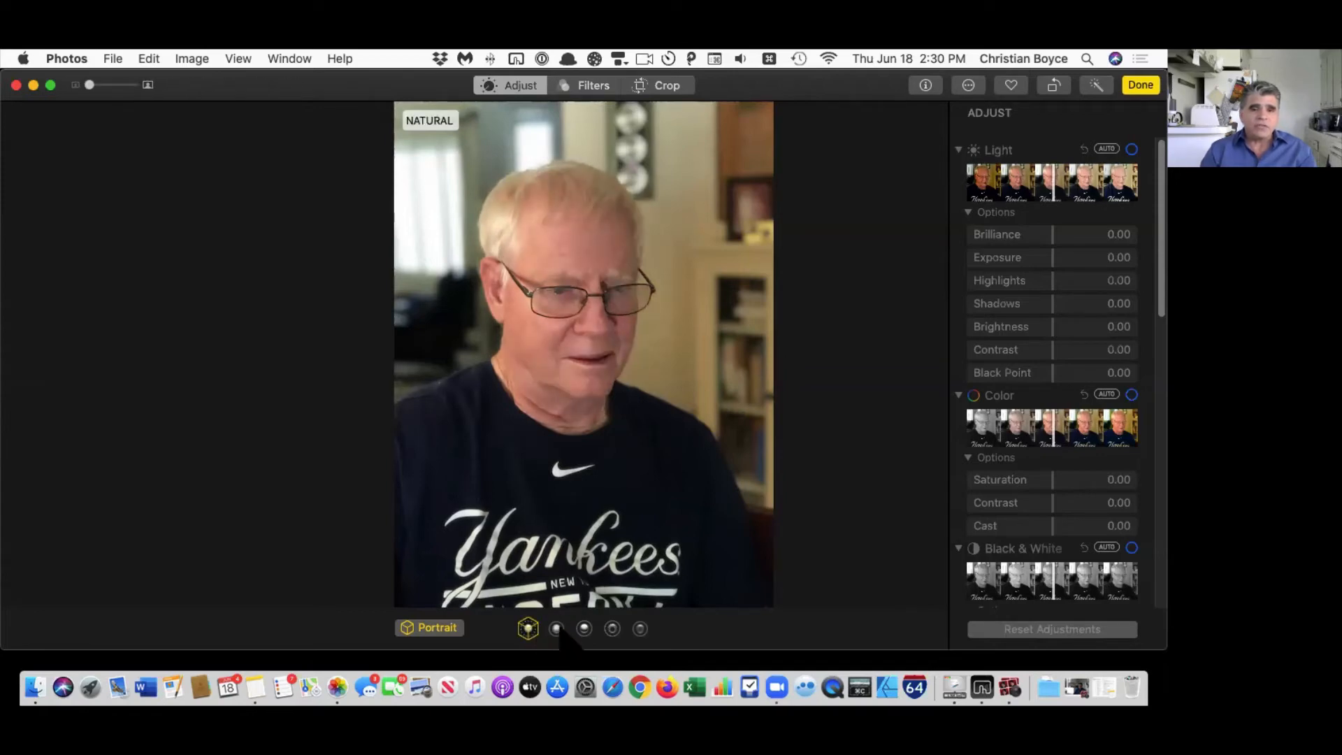
pyautogui.click(556, 628)
pyautogui.click(529, 628)
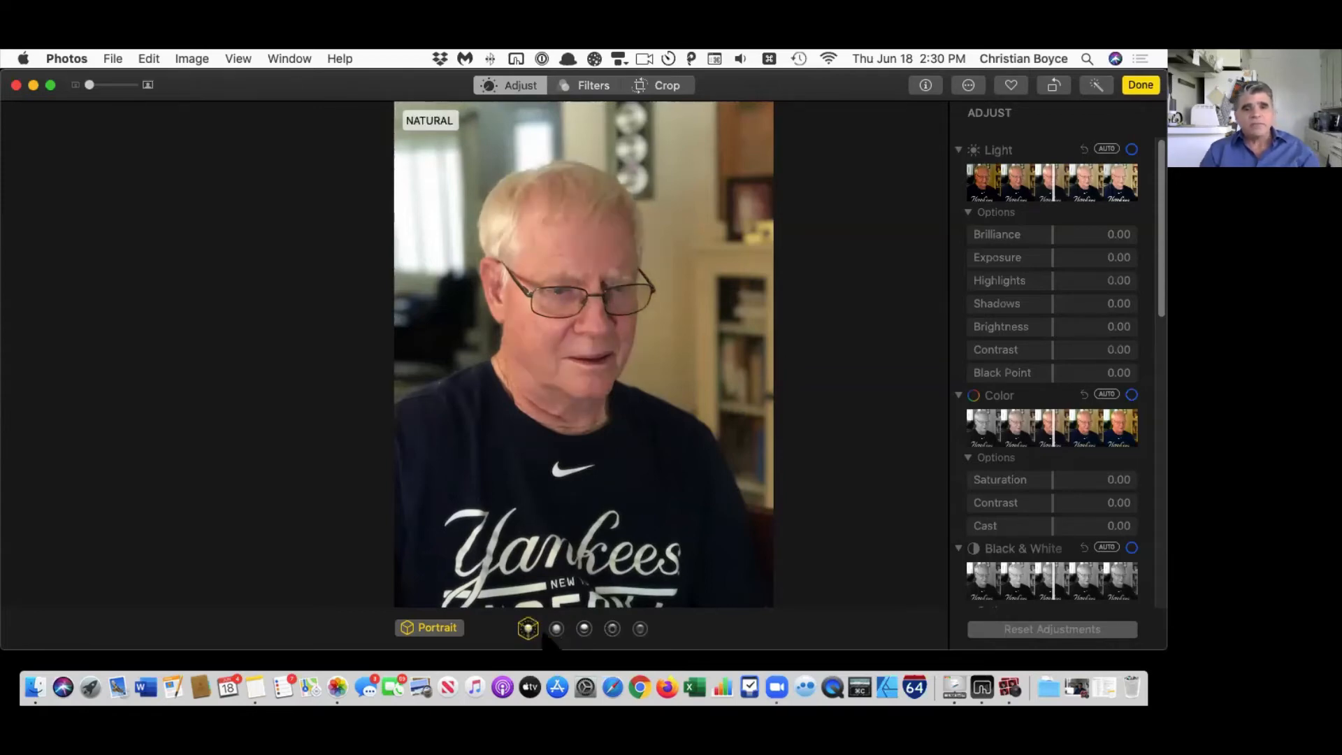
pyautogui.click(555, 629)
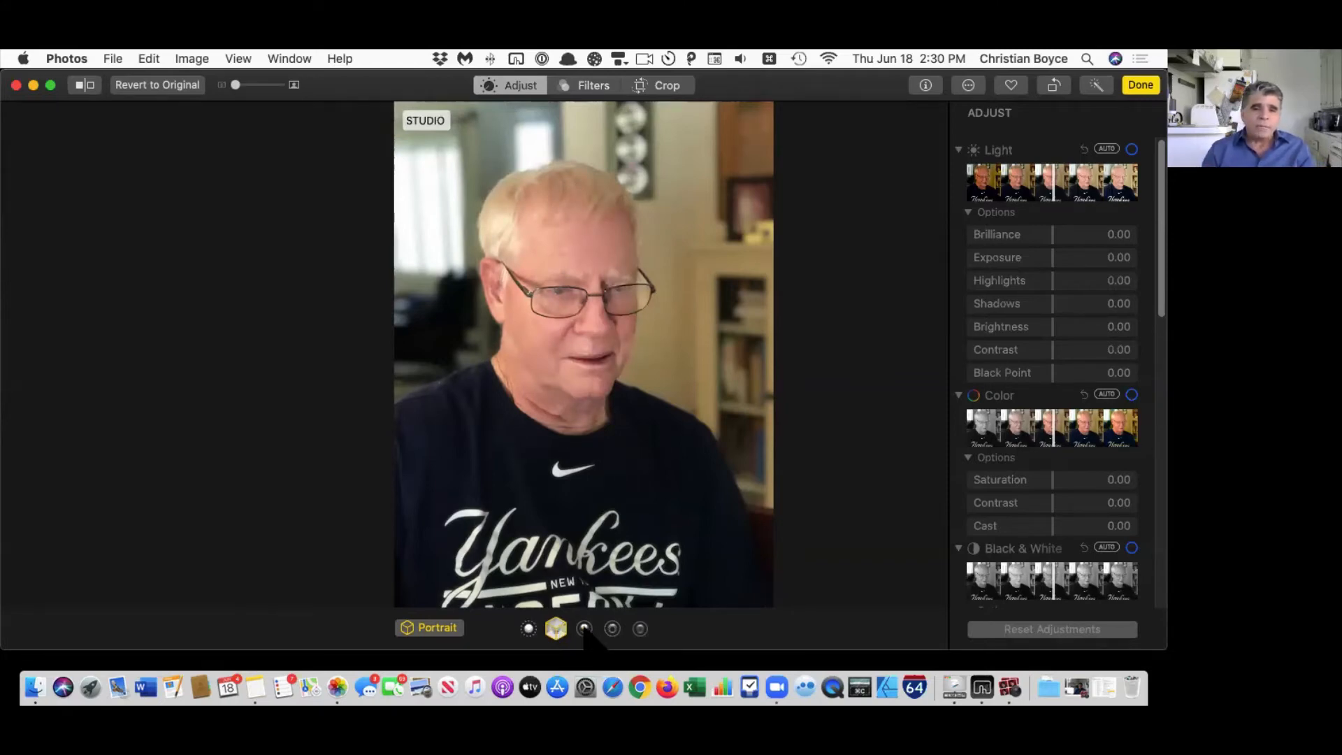
pyautogui.click(584, 629)
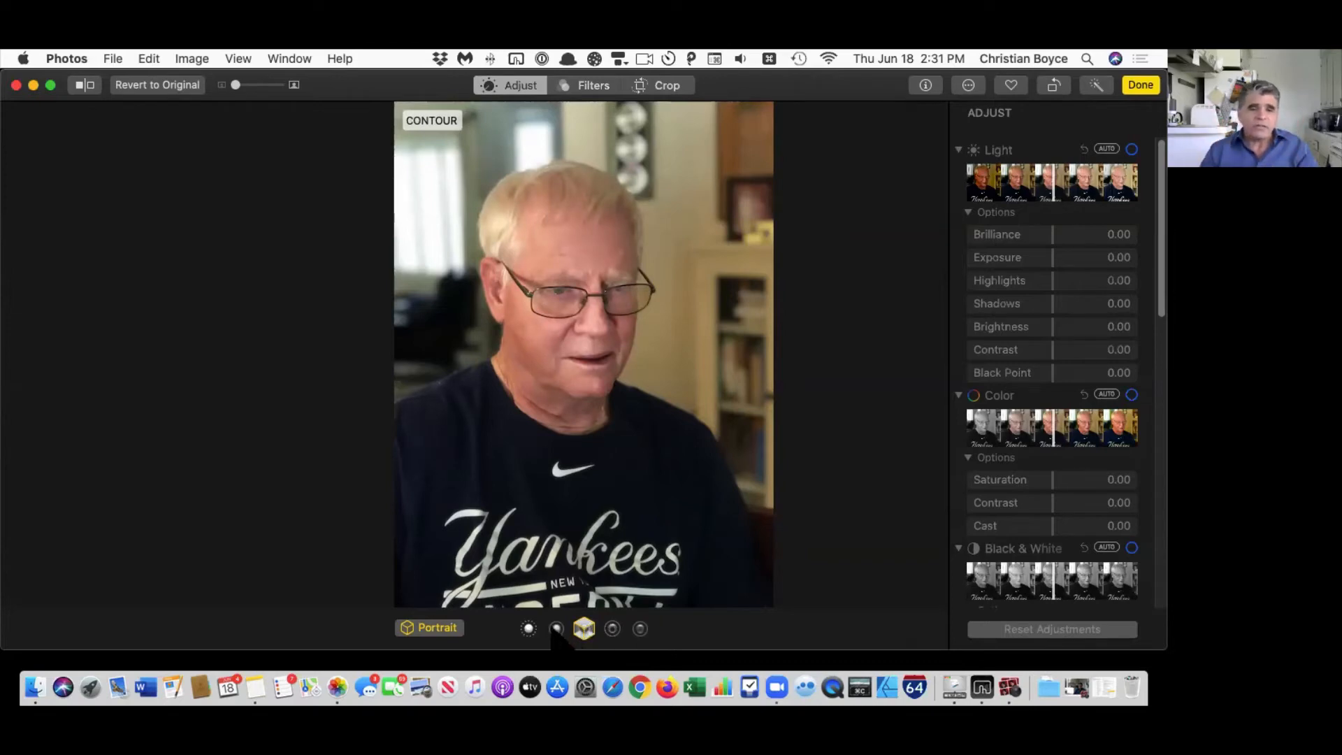
pyautogui.click(556, 629)
pyautogui.click(528, 629)
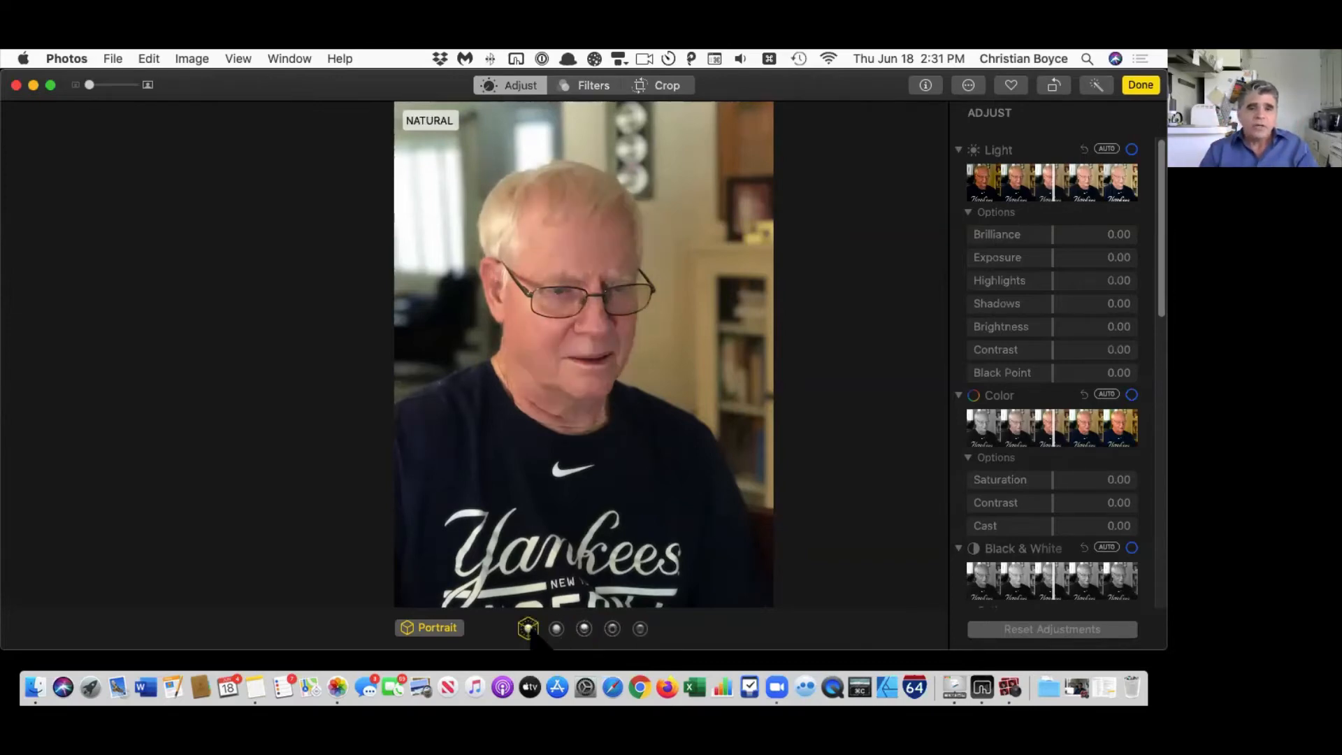
# Step: Go through the Studio, Contour and Stage lighting effects and apply Stage Mono to the portrait
pyautogui.click(556, 628)
pyautogui.click(584, 628)
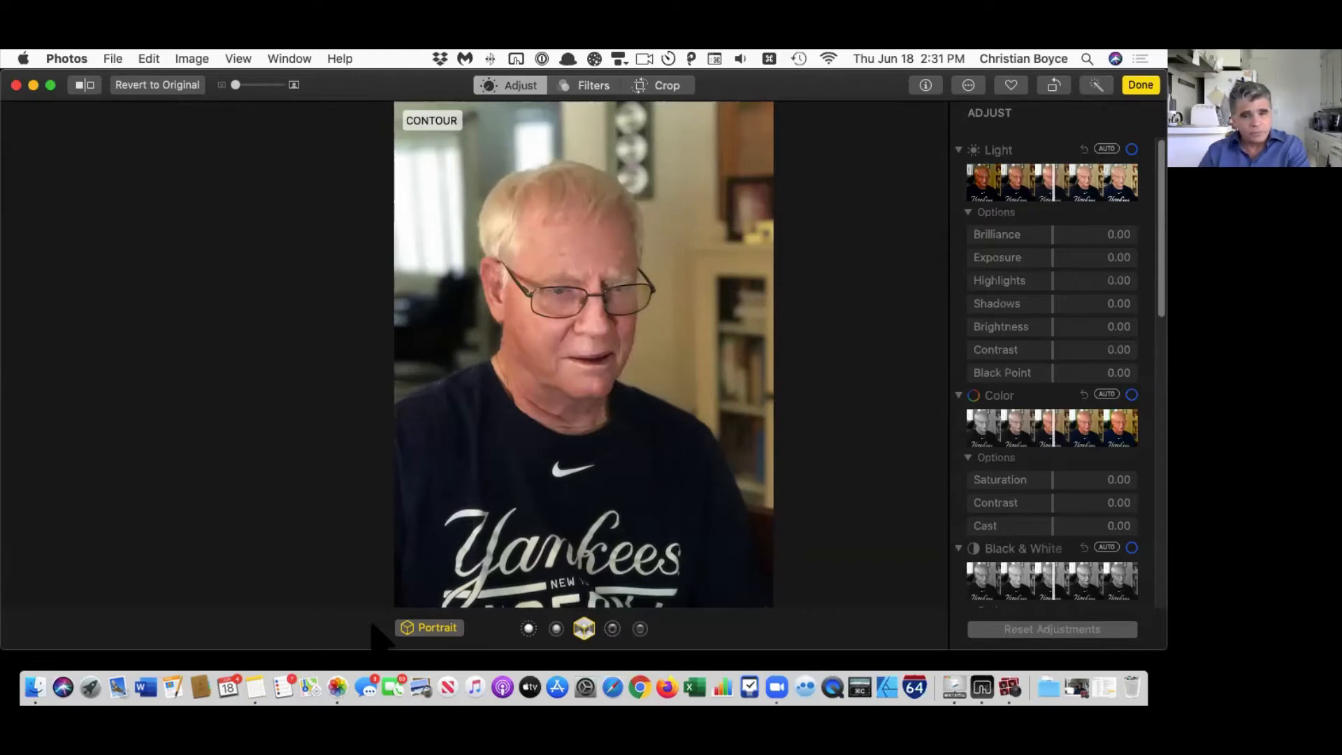
pyautogui.click(612, 629)
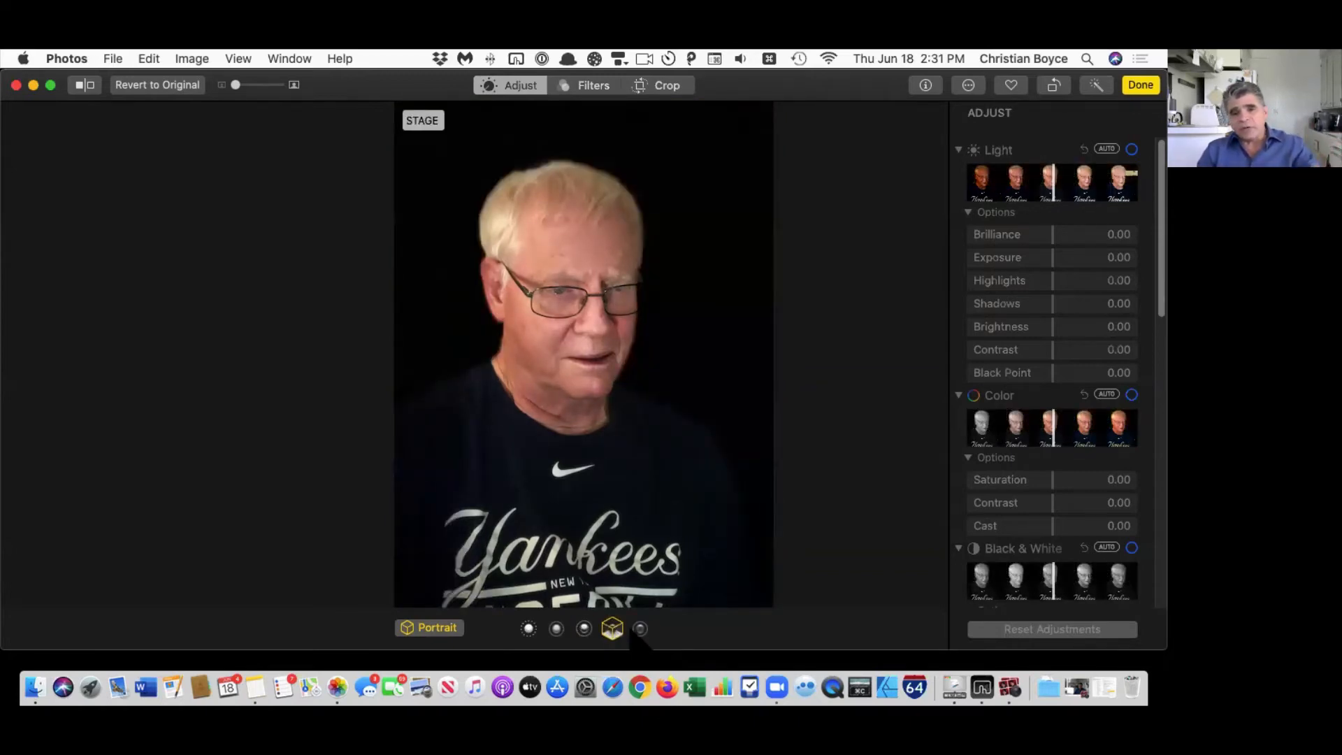
pyautogui.click(639, 629)
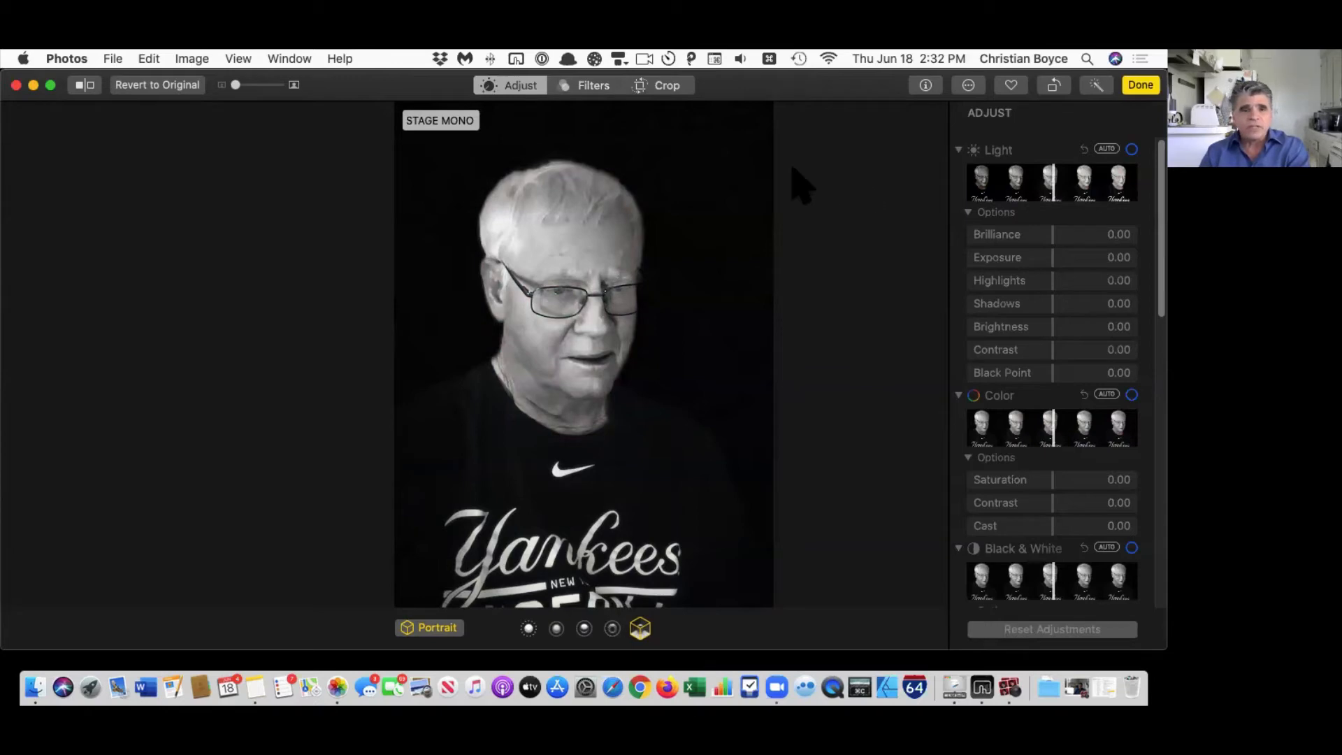
pyautogui.press('c')
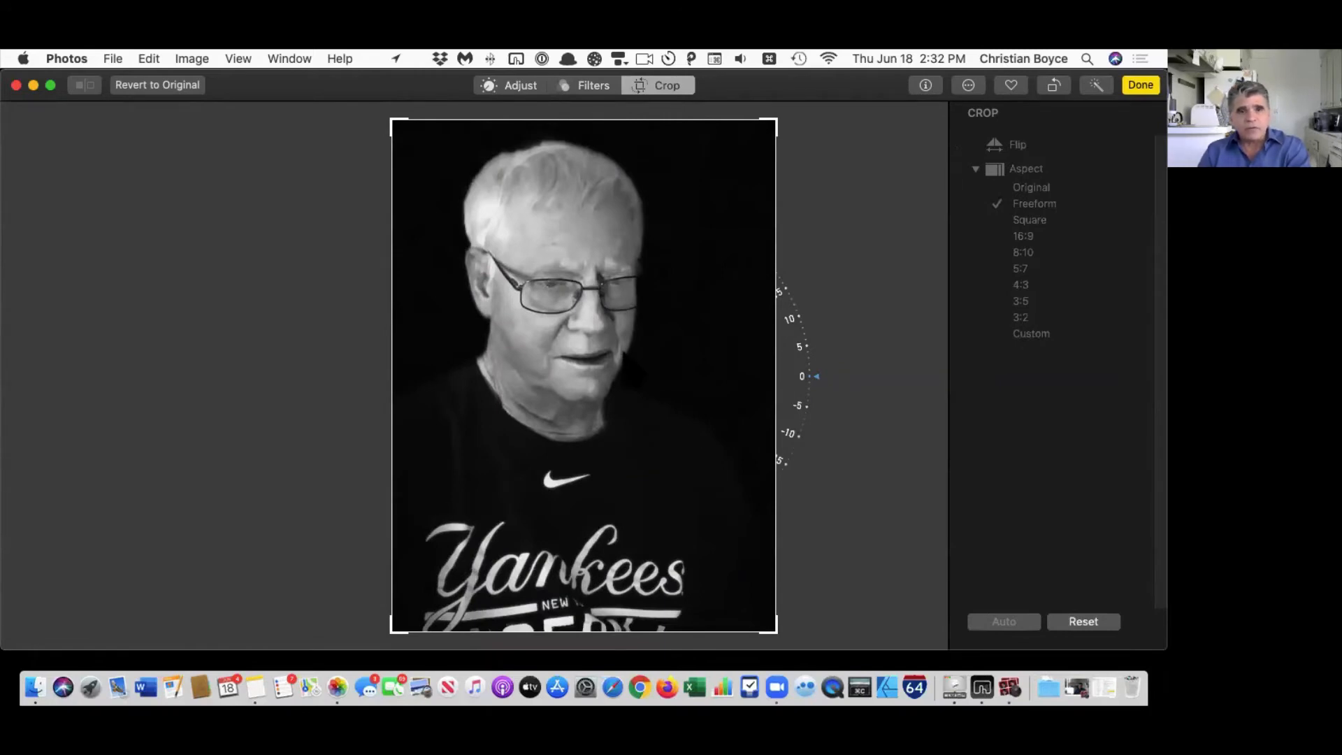
pyautogui.press('a')
pyautogui.press('f')
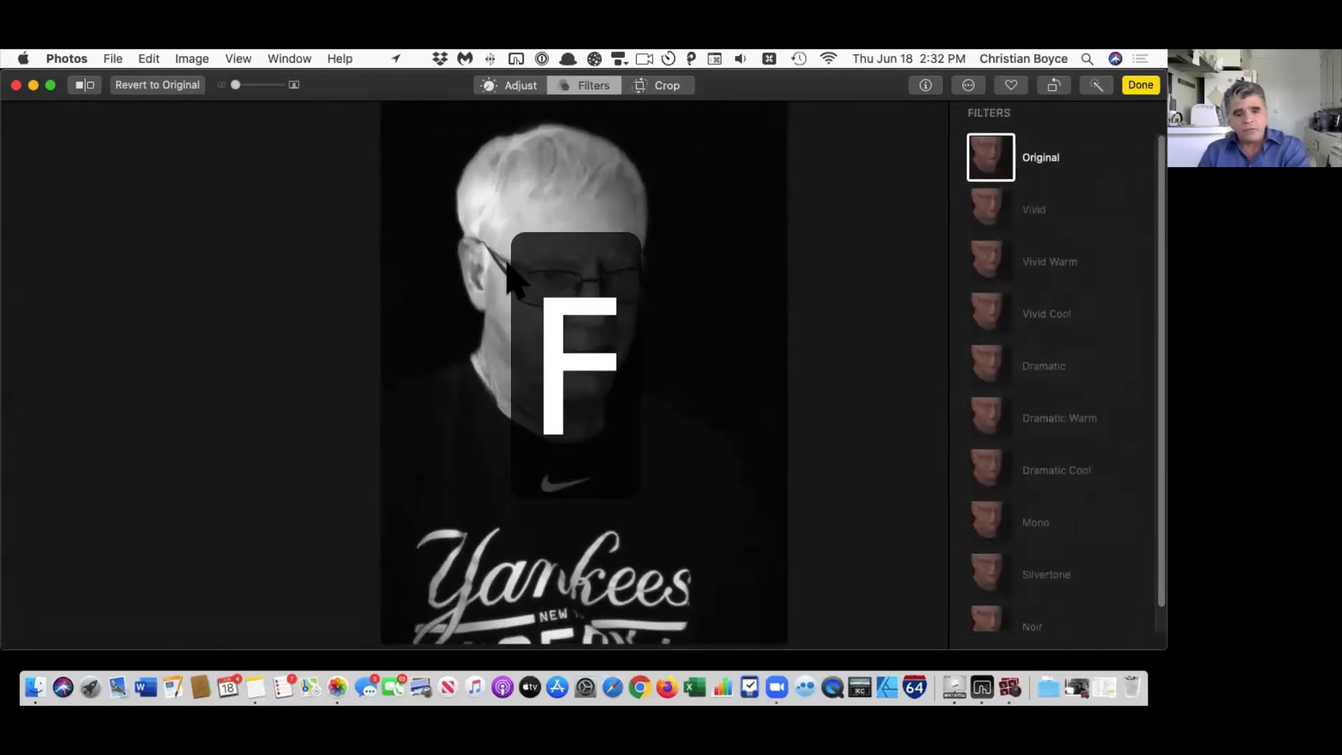
# Step: Crop the portrait freeform around the head and shoulders, shift the image down to exclude the shirt lettering, and return to the adjustments
pyautogui.press('c')
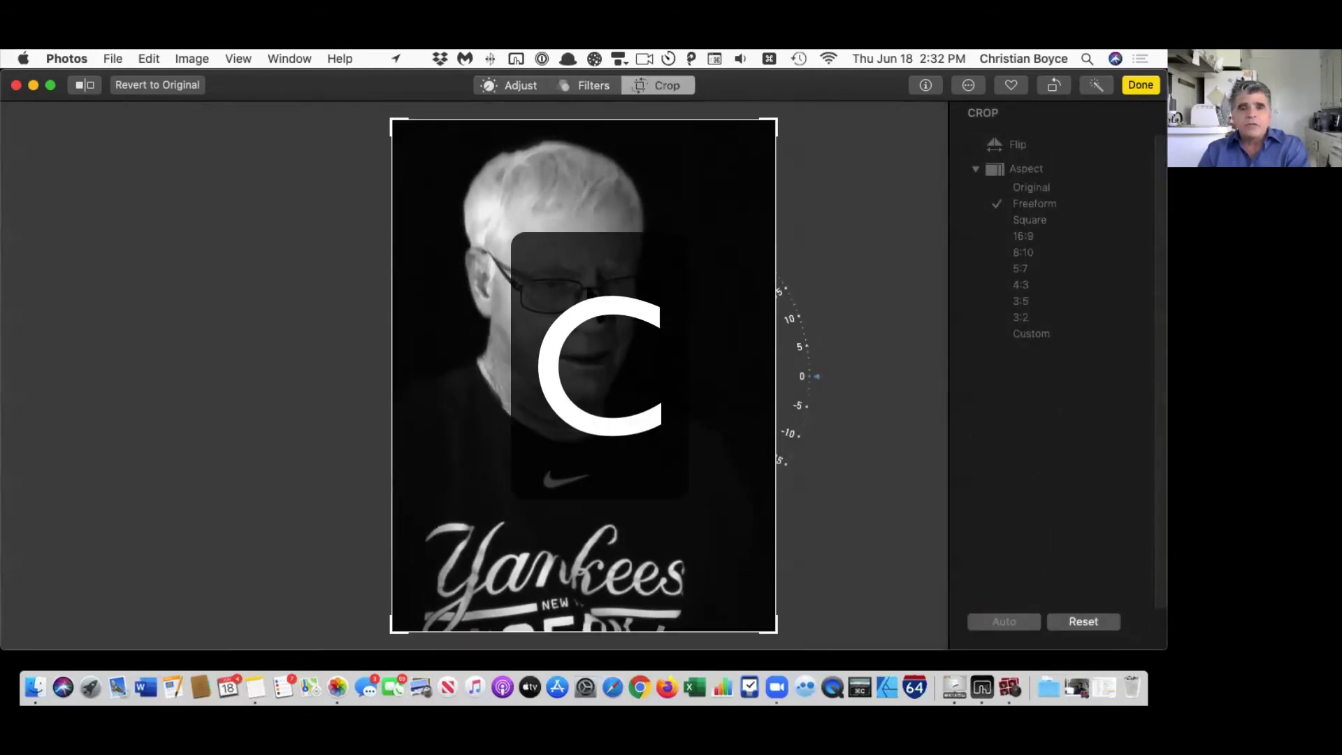
pyautogui.moveTo(775, 631); pyautogui.dragTo(748, 543)
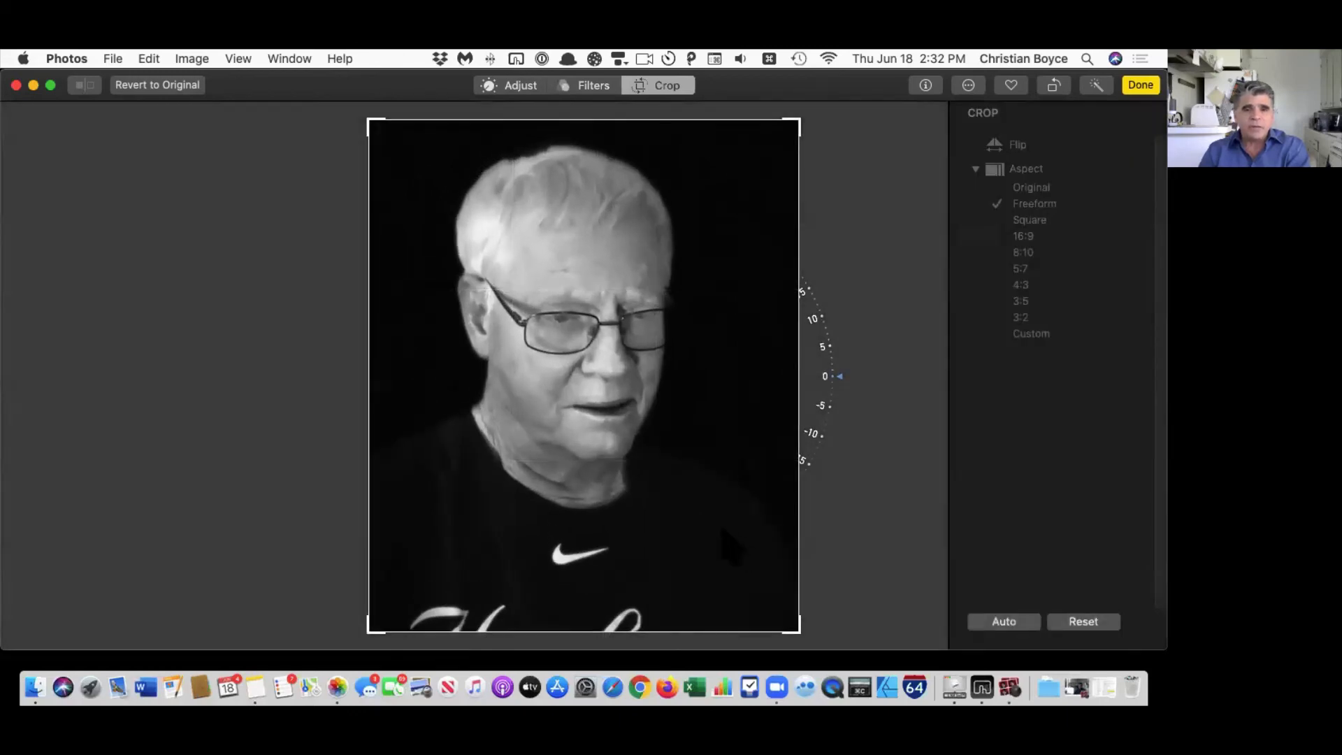
pyautogui.moveTo(688, 428); pyautogui.dragTo(688, 462)
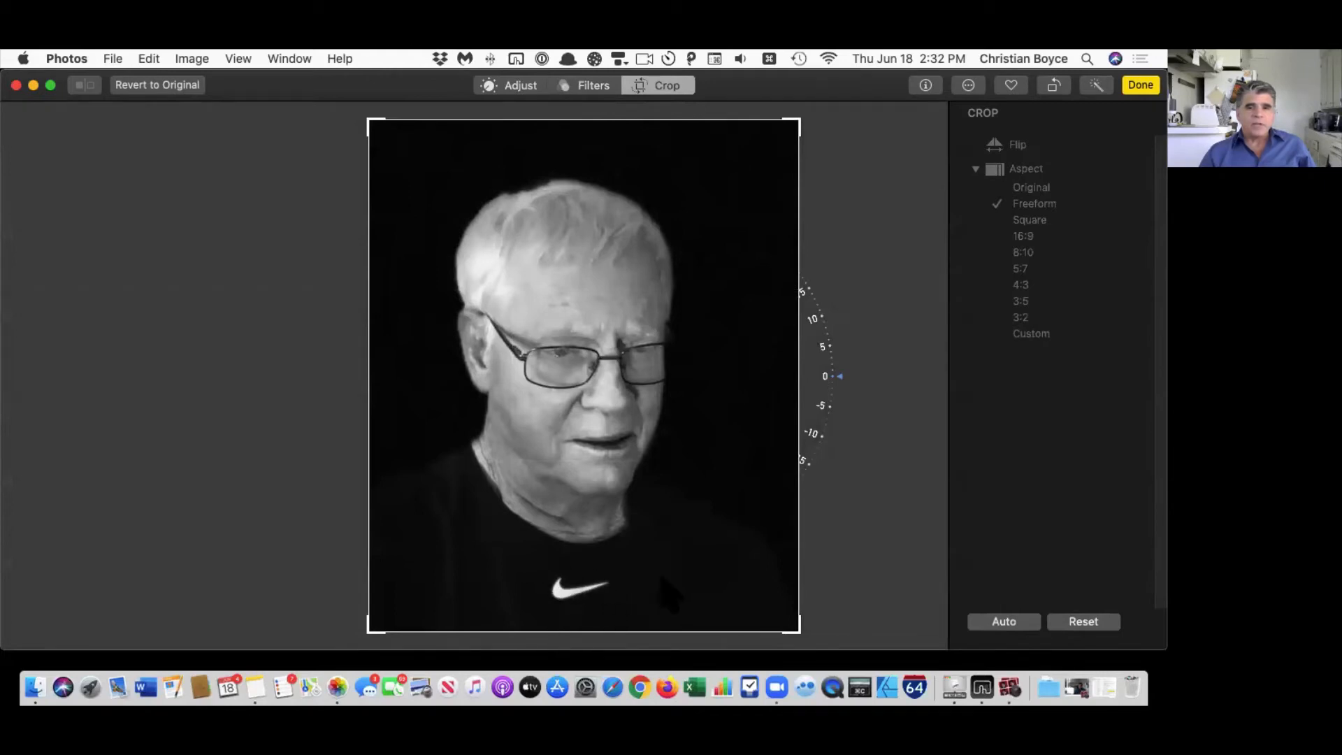
pyautogui.click(520, 85)
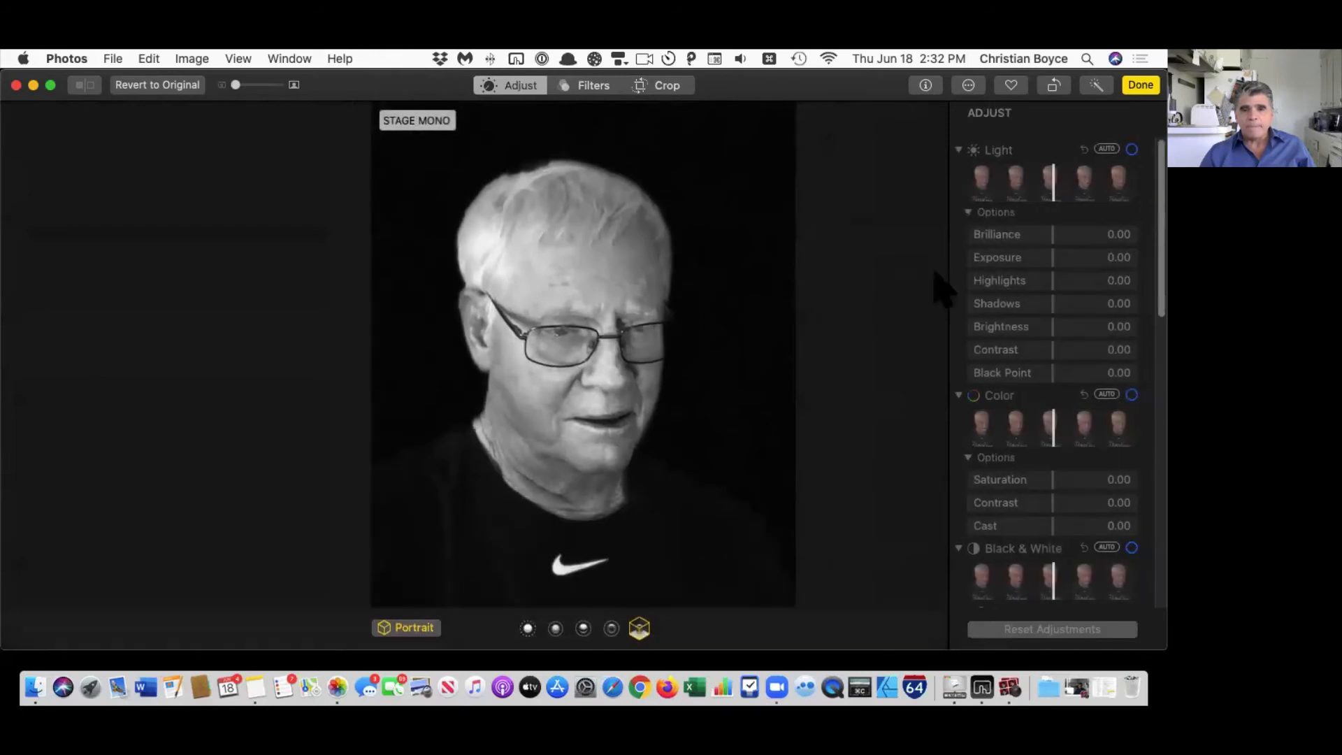
# Step: Remove the white logo from the shirt with a Retouch brush of size 36.27, and switch the lighting effect to Natural
pyautogui.scroll(-10, 1051, 328)
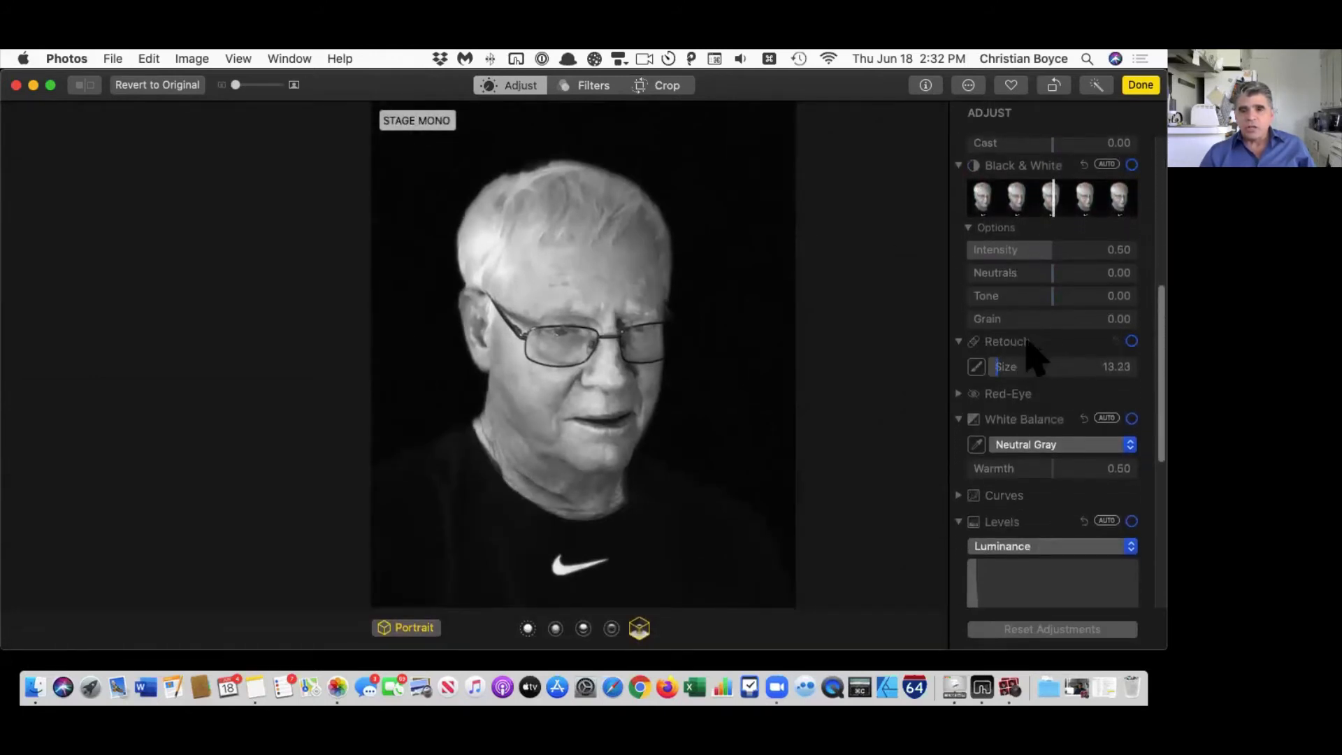
pyautogui.click(977, 367)
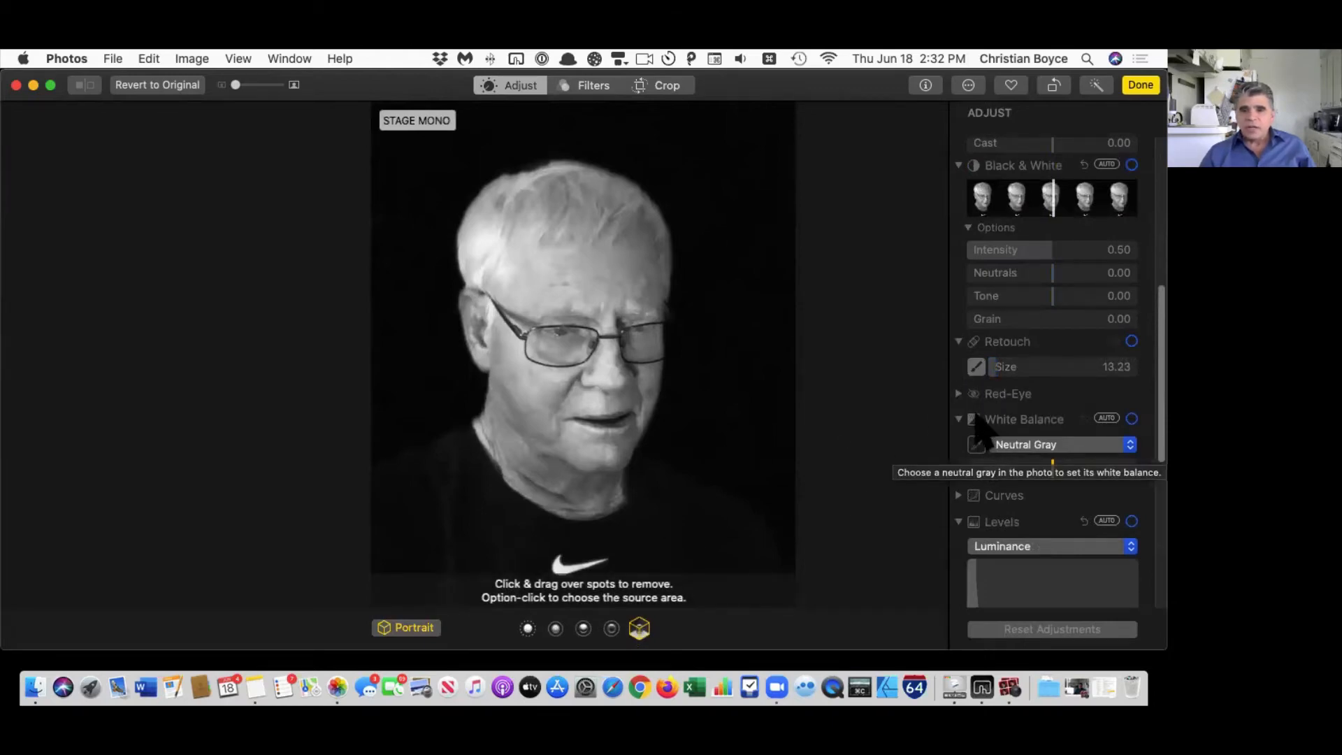
pyautogui.moveTo(997, 367); pyautogui.dragTo(1015, 373)
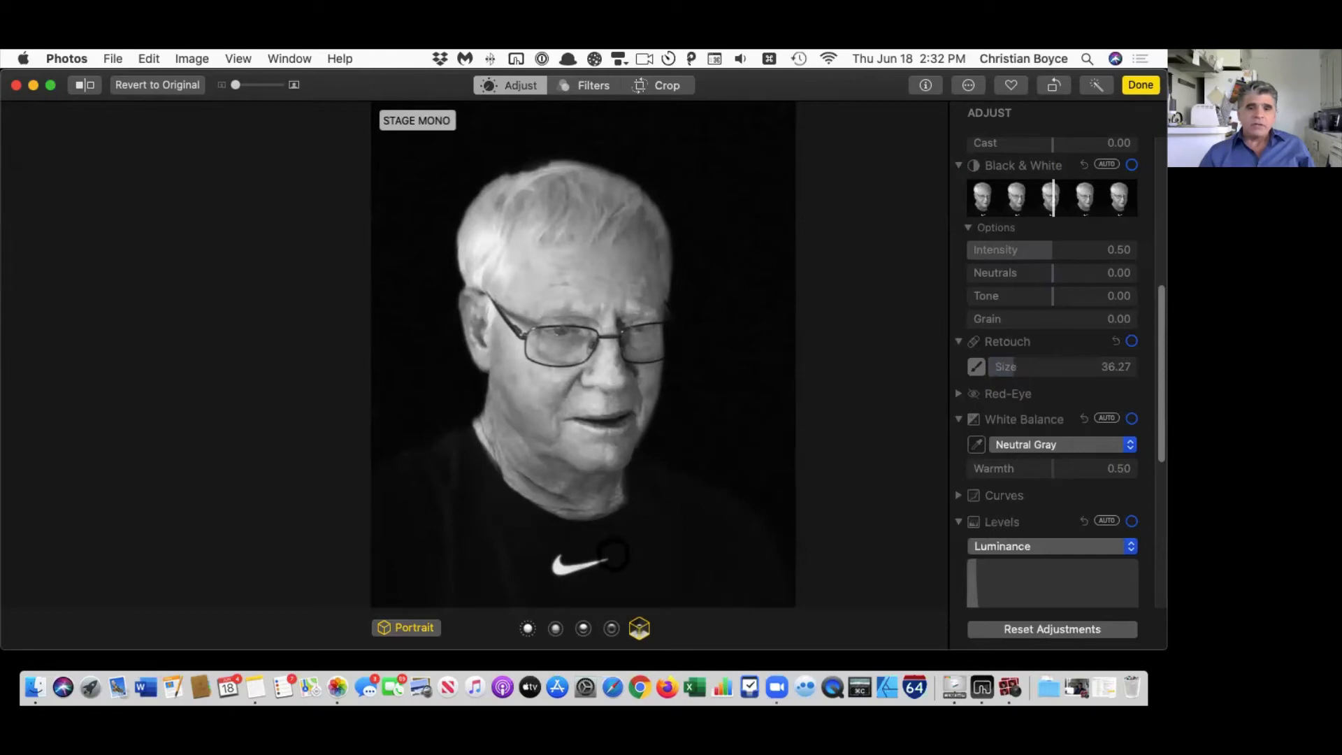
pyautogui.moveTo(613, 554)
pyautogui.mouseDown()
pyautogui.moveTo(556, 558)
pyautogui.moveTo(571, 572)
pyautogui.moveTo(558, 565)
pyautogui.moveTo(622, 557)
pyautogui.mouseUp()
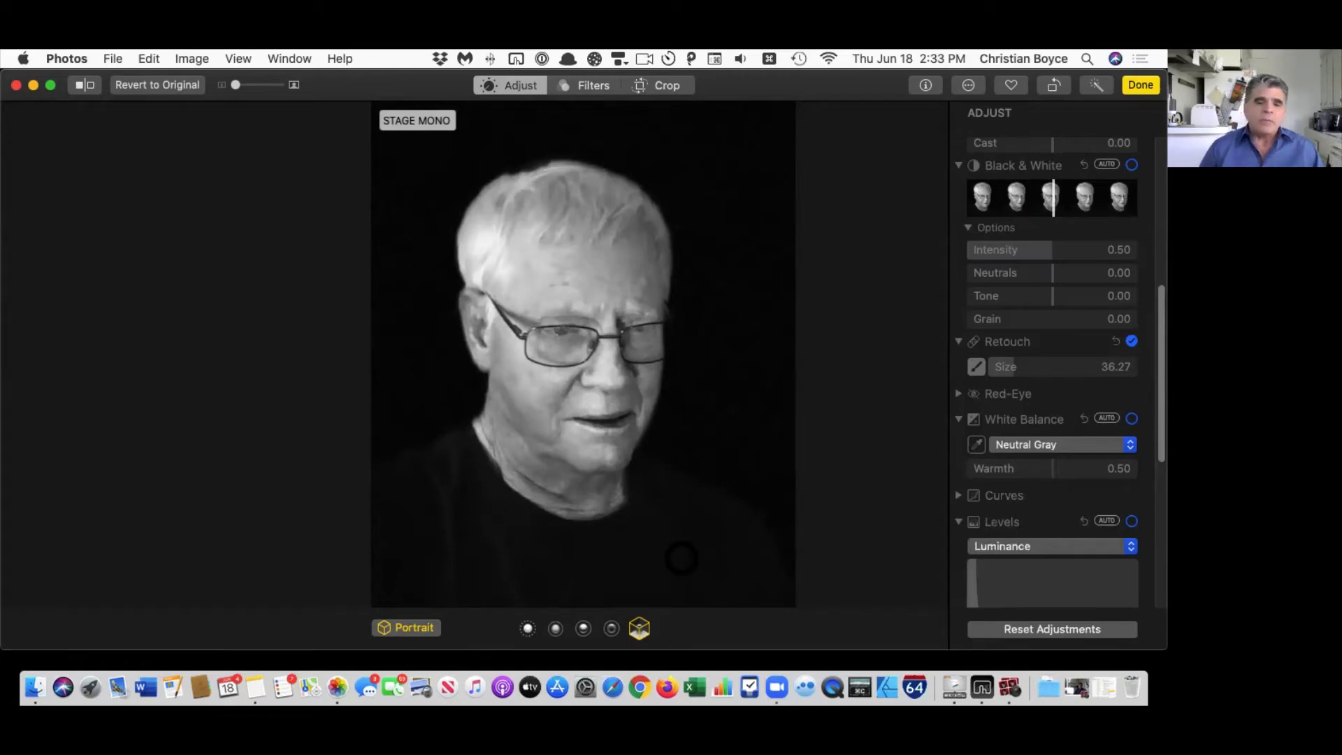
pyautogui.click(527, 628)
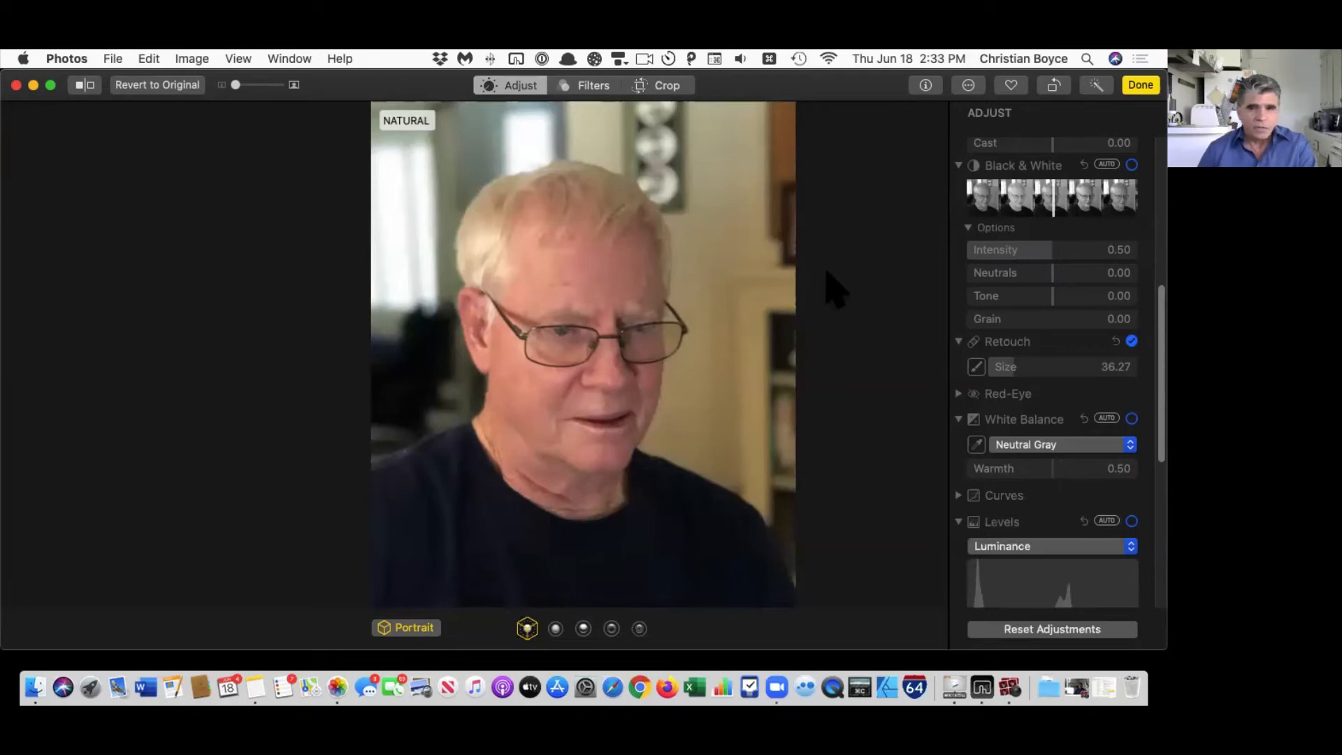
# Step: Turn on a vignette for the portrait with strength 0.25 and radius 1.00
pyautogui.scroll(-1, 1080, 262)
pyautogui.scroll(-10, 1078, 253)
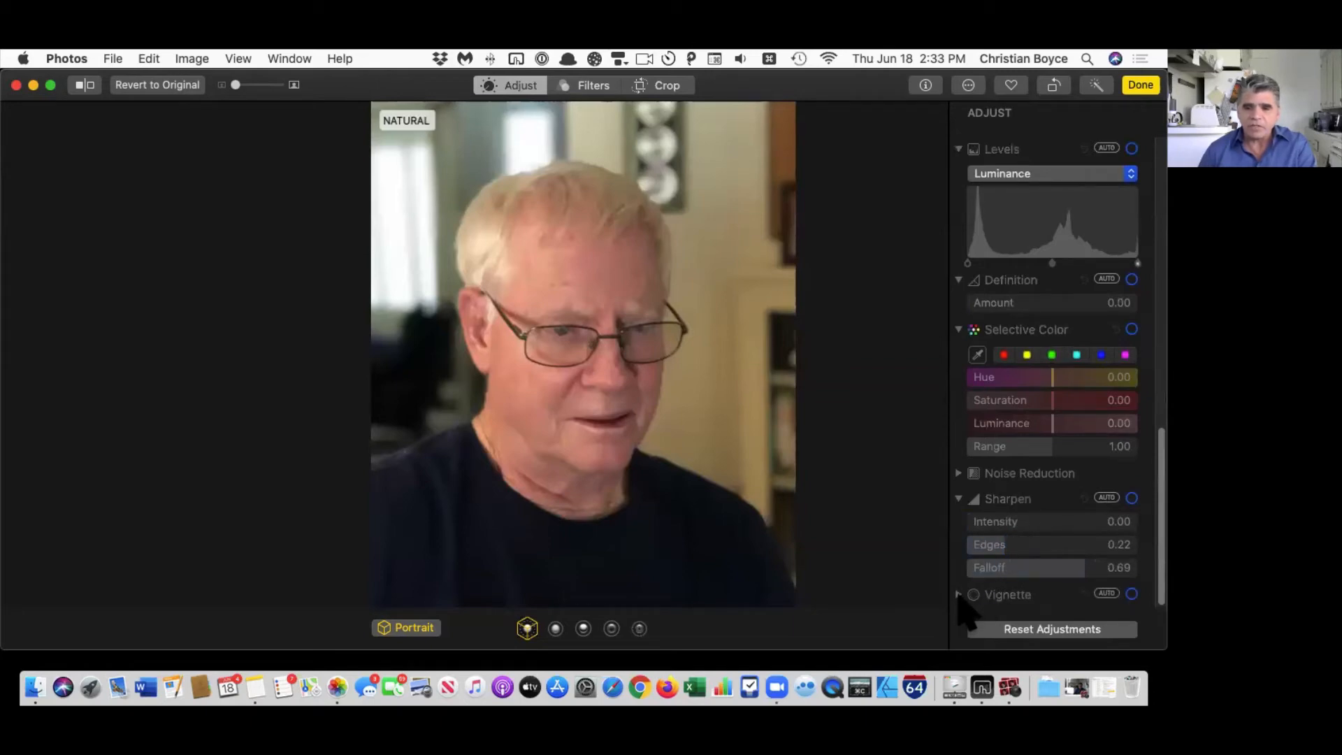
pyautogui.click(960, 594)
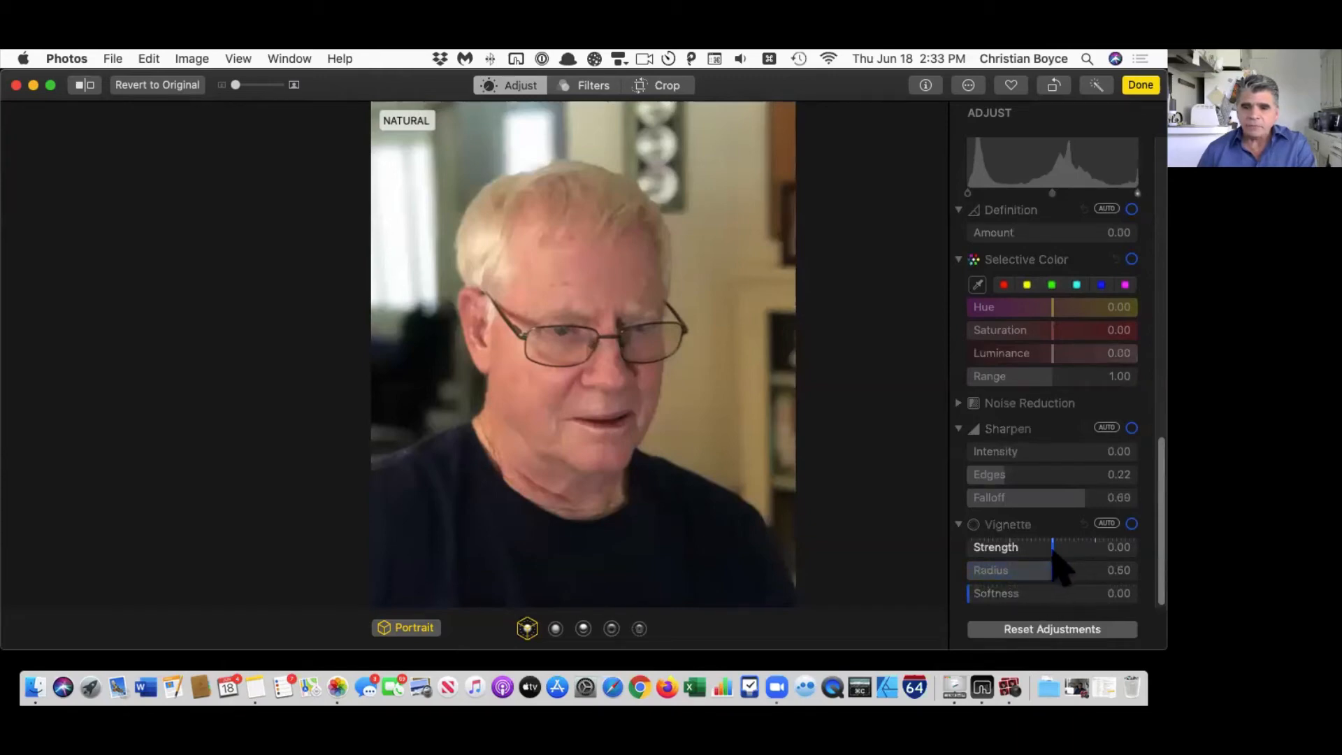
pyautogui.click(1132, 524)
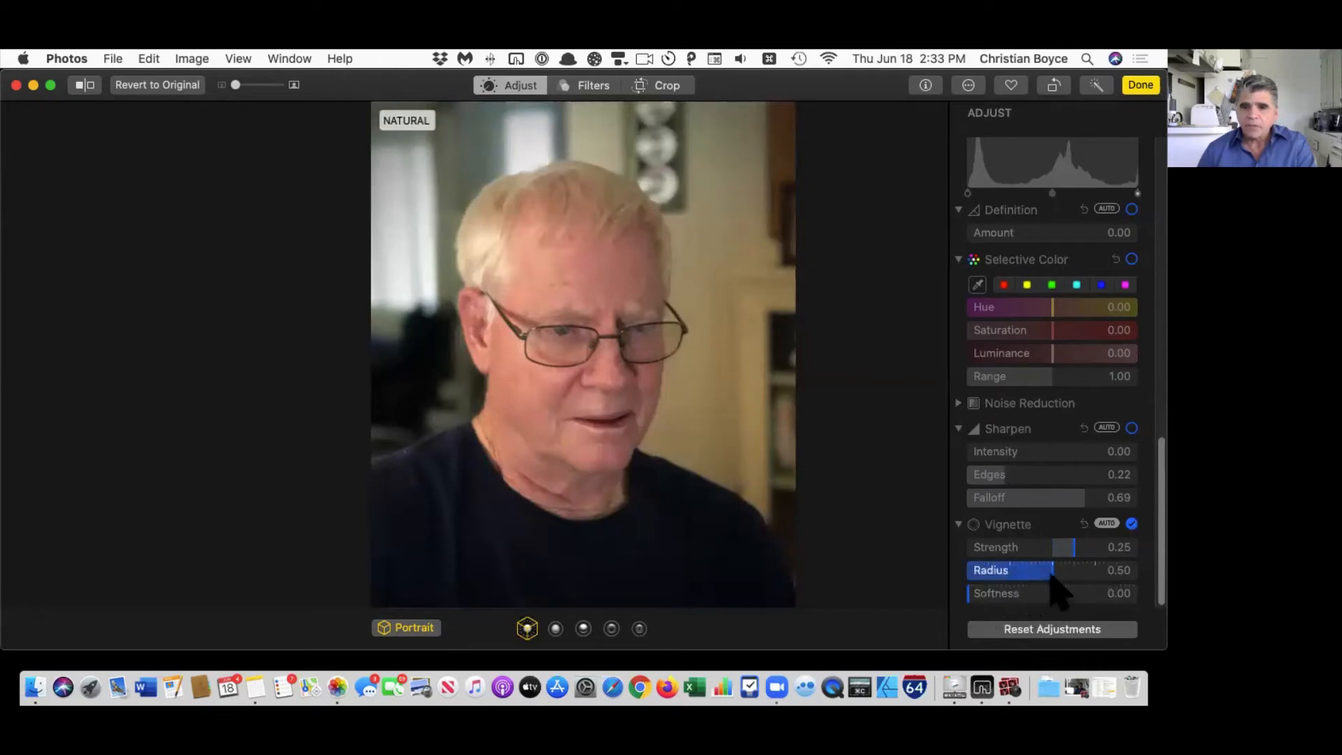
pyautogui.moveTo(1053, 576); pyautogui.dragTo(1139, 591)
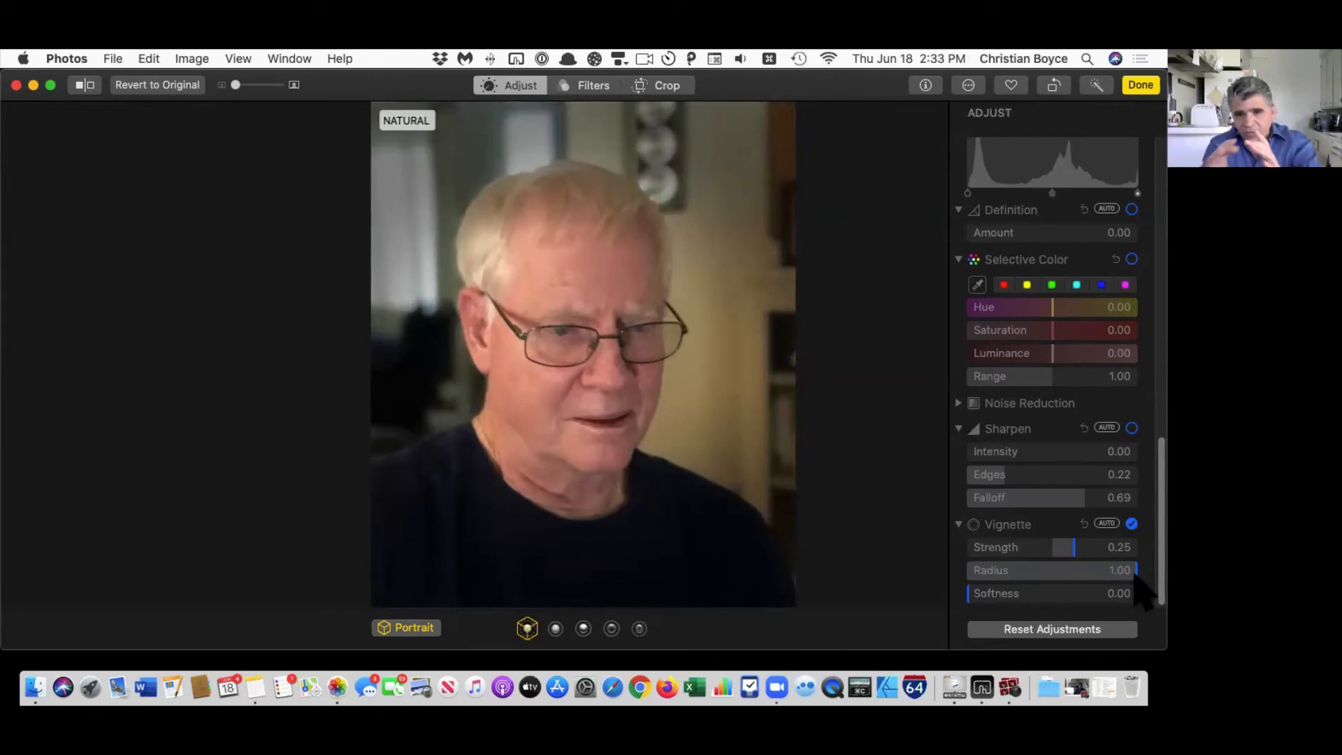
# Step: Refine the vignette to strength 0.57, radius 0.69 and softness 0.02
pyautogui.moveTo(1134, 572); pyautogui.dragTo(1089, 565)
pyautogui.moveTo(1107, 549)
pyautogui.mouseDown()
pyautogui.moveTo(1077, 544)
pyautogui.moveTo(1102, 572)
pyautogui.mouseUp()
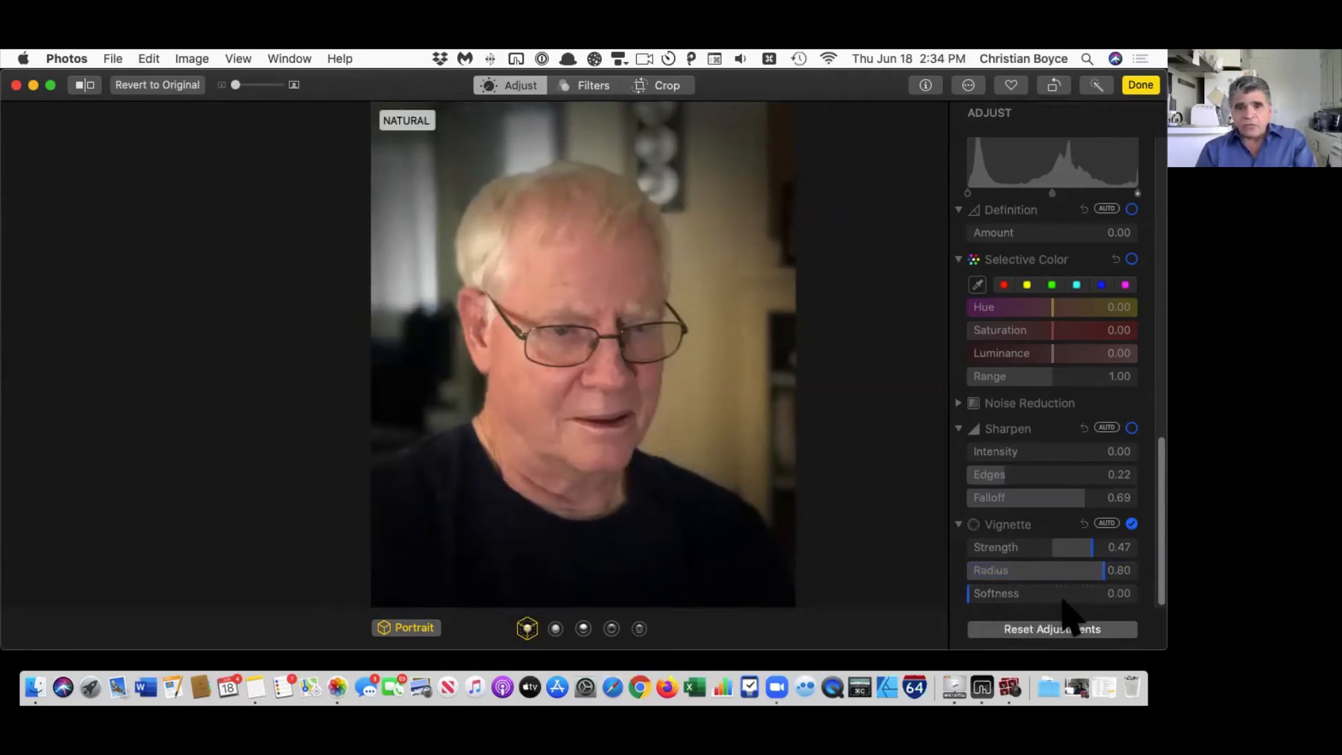
pyautogui.moveTo(974, 591)
pyautogui.mouseDown()
pyautogui.moveTo(1084, 591)
pyautogui.moveTo(973, 592)
pyautogui.mouseUp()
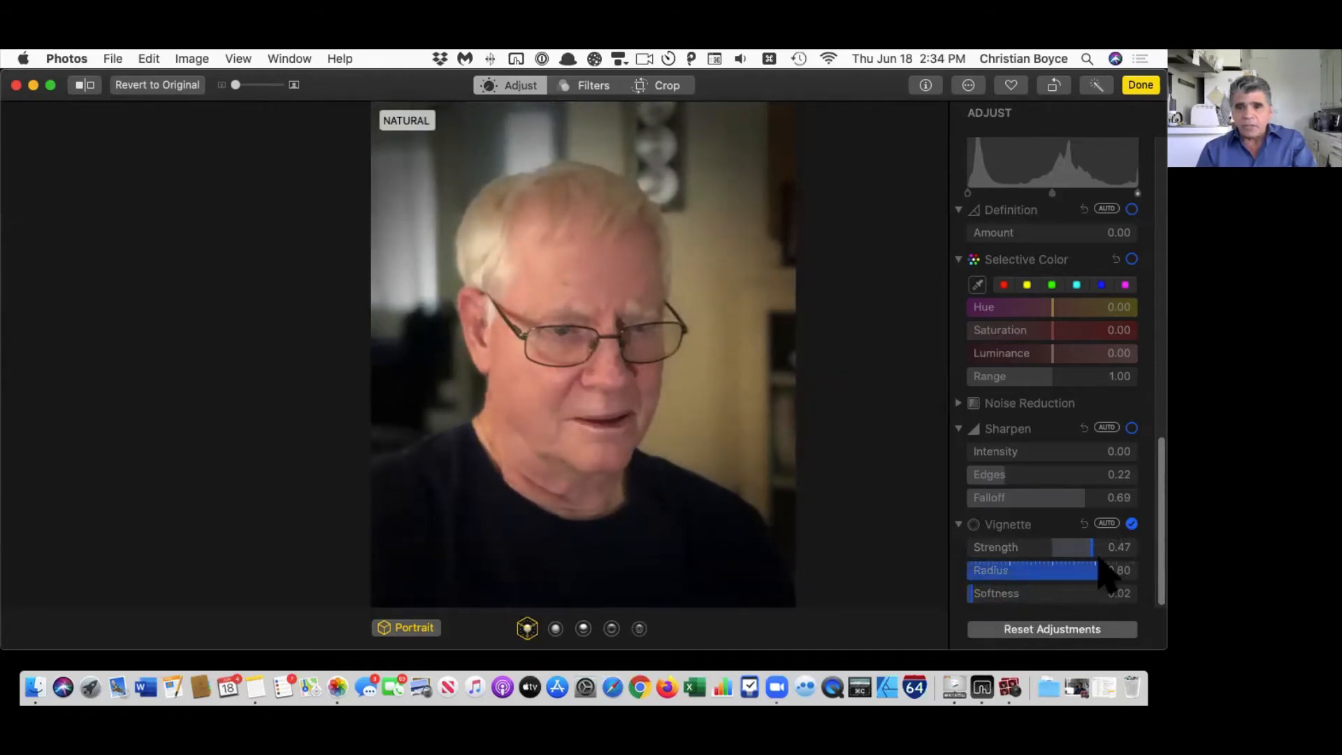
pyautogui.moveTo(1092, 550); pyautogui.dragTo(1108, 572)
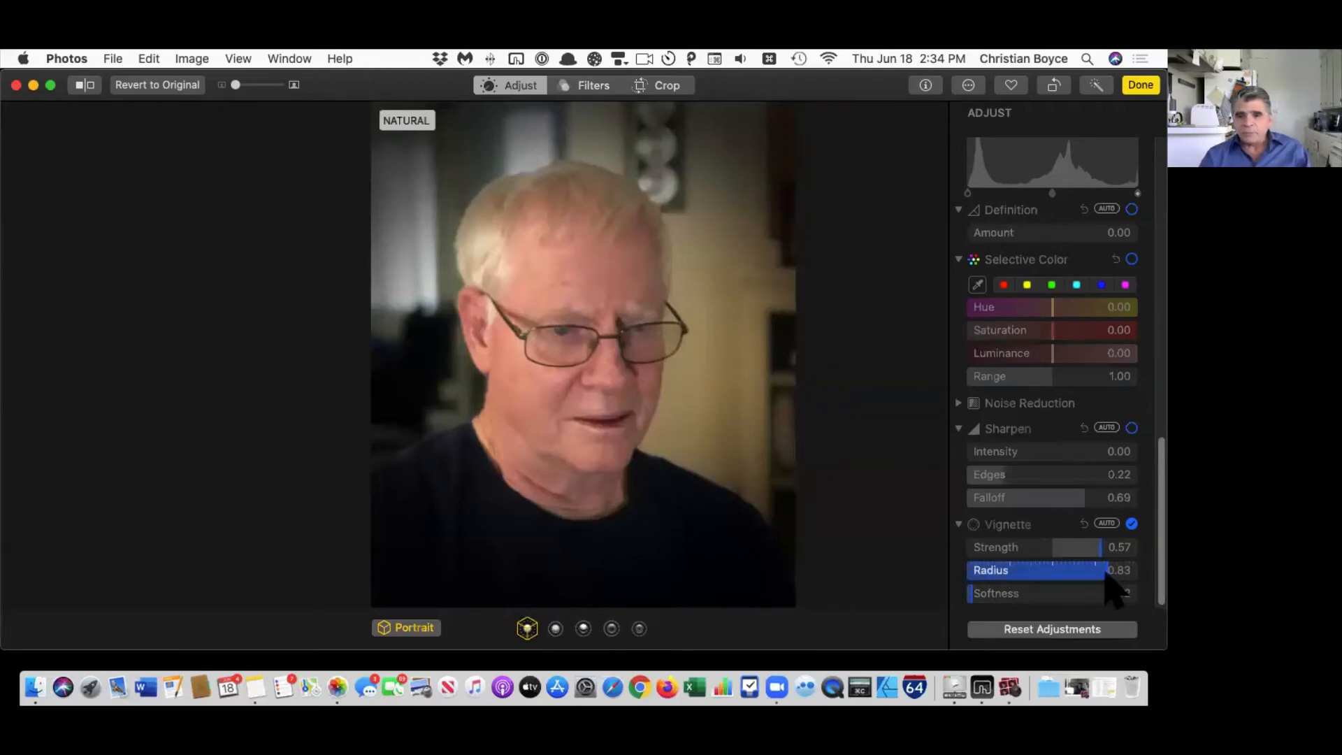
pyautogui.moveTo(1107, 575); pyautogui.dragTo(1084, 576)
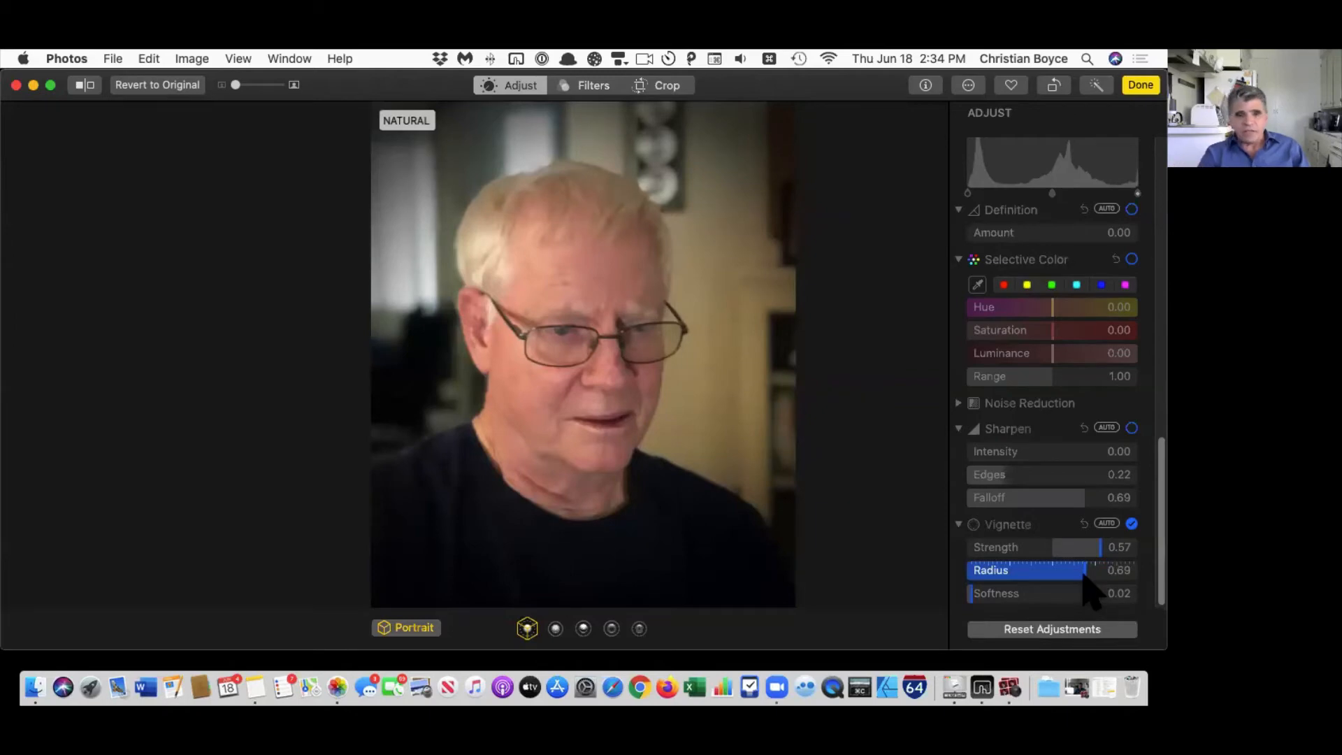
# Step: Preview the Stage lighting effect, return to Natural, and compare the edited portrait with the original
pyautogui.click(611, 627)
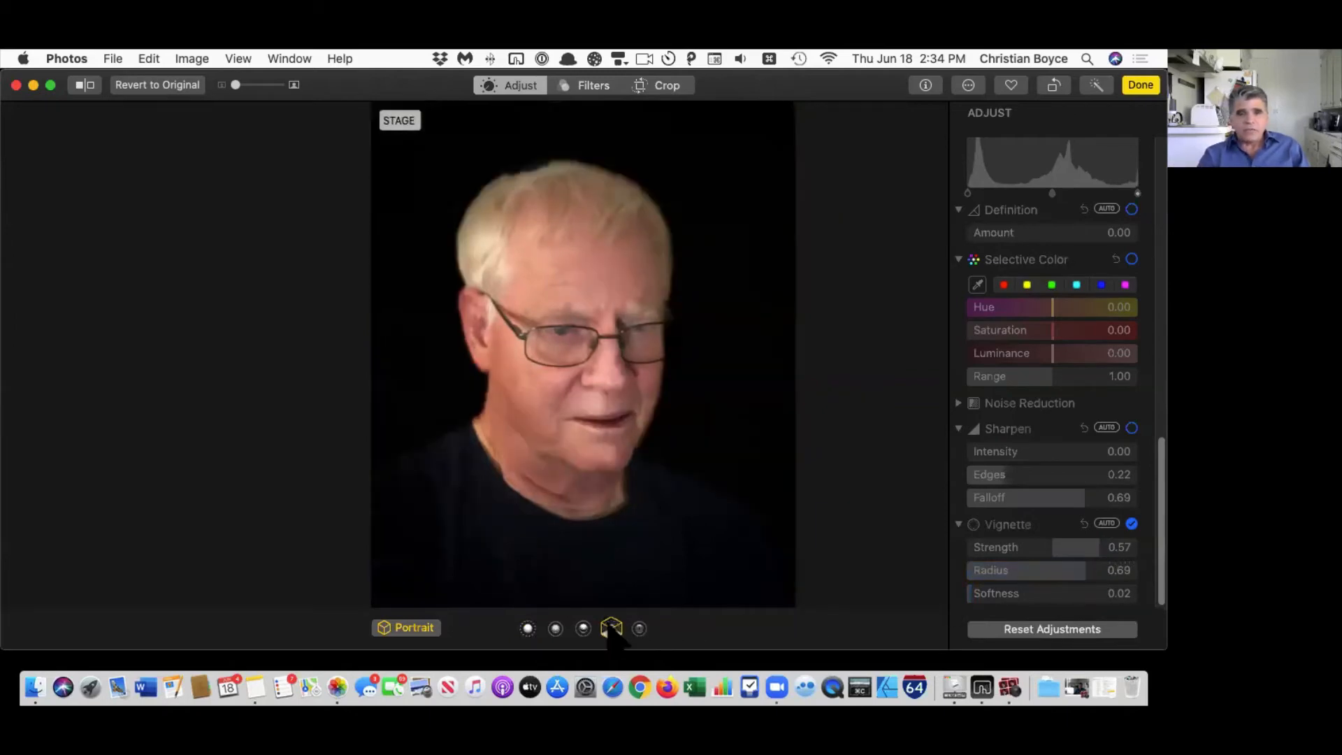
pyautogui.click(528, 628)
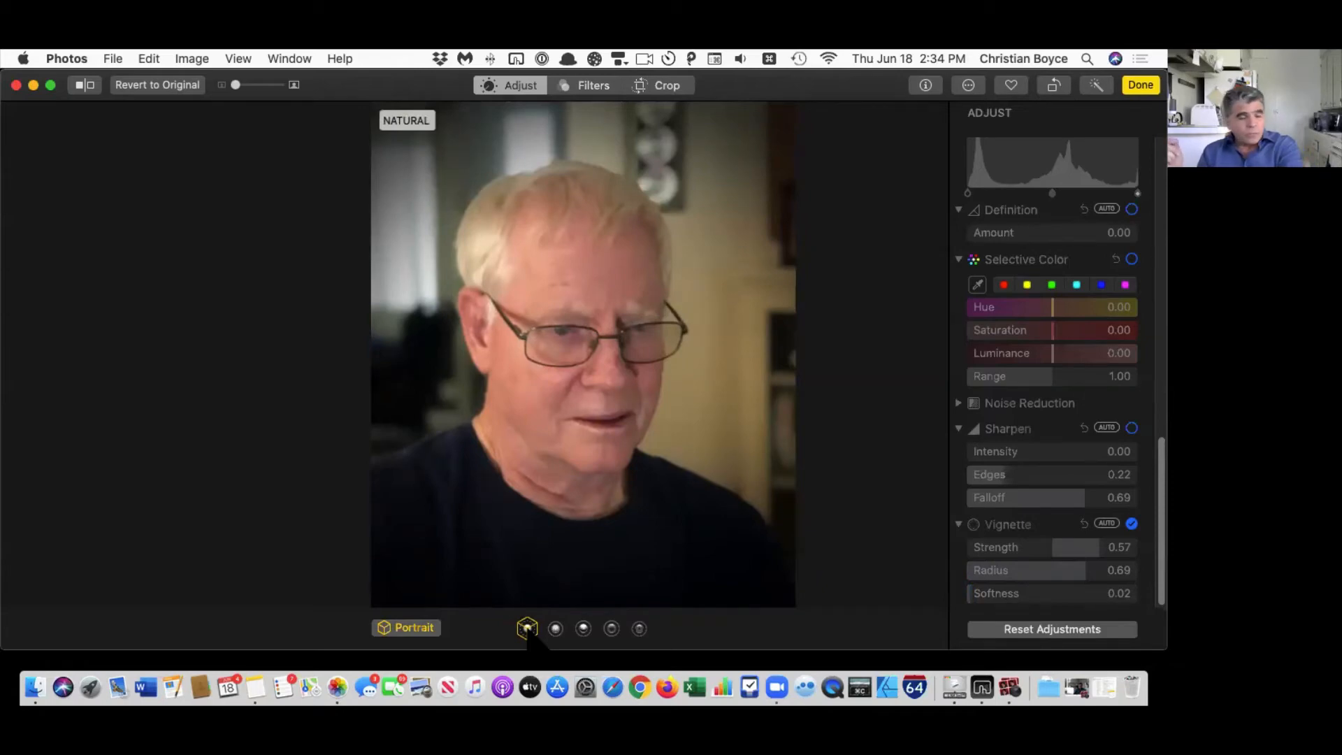
pyautogui.press('m')
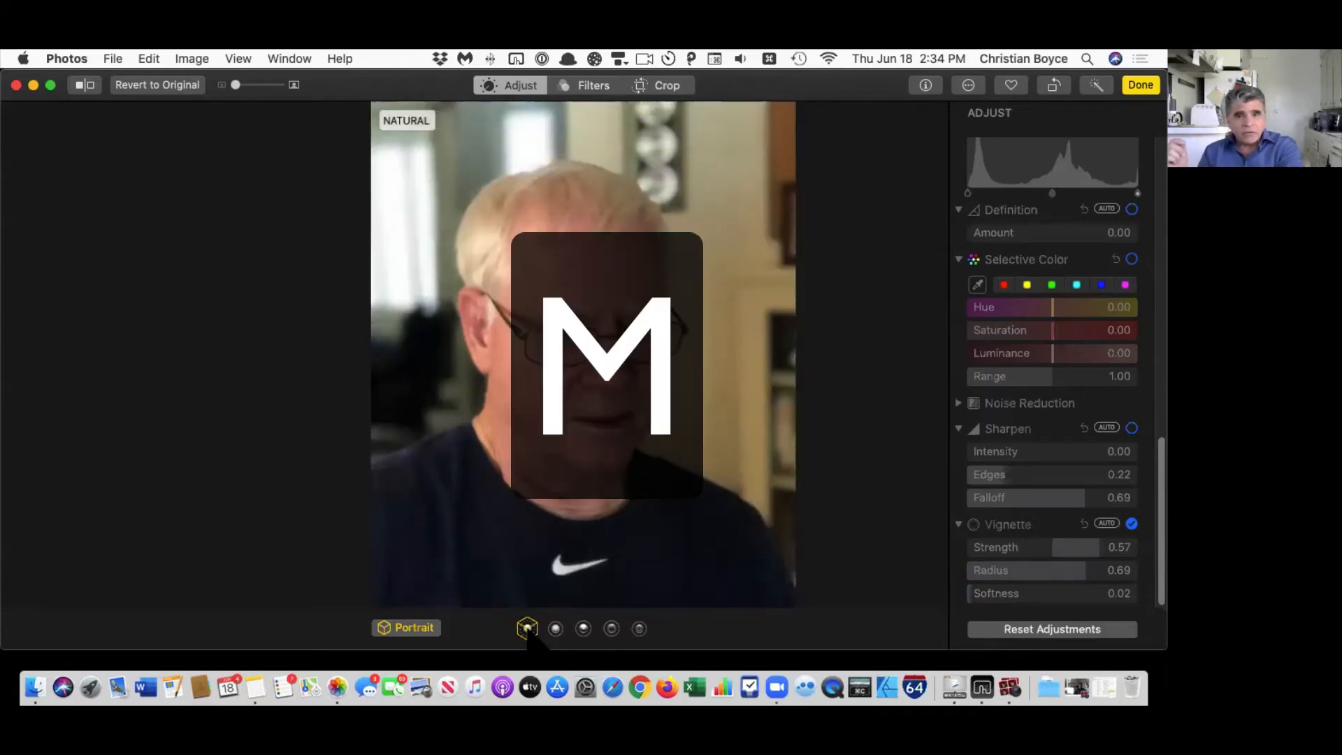
pyautogui.press('m')
pyautogui.press('m')
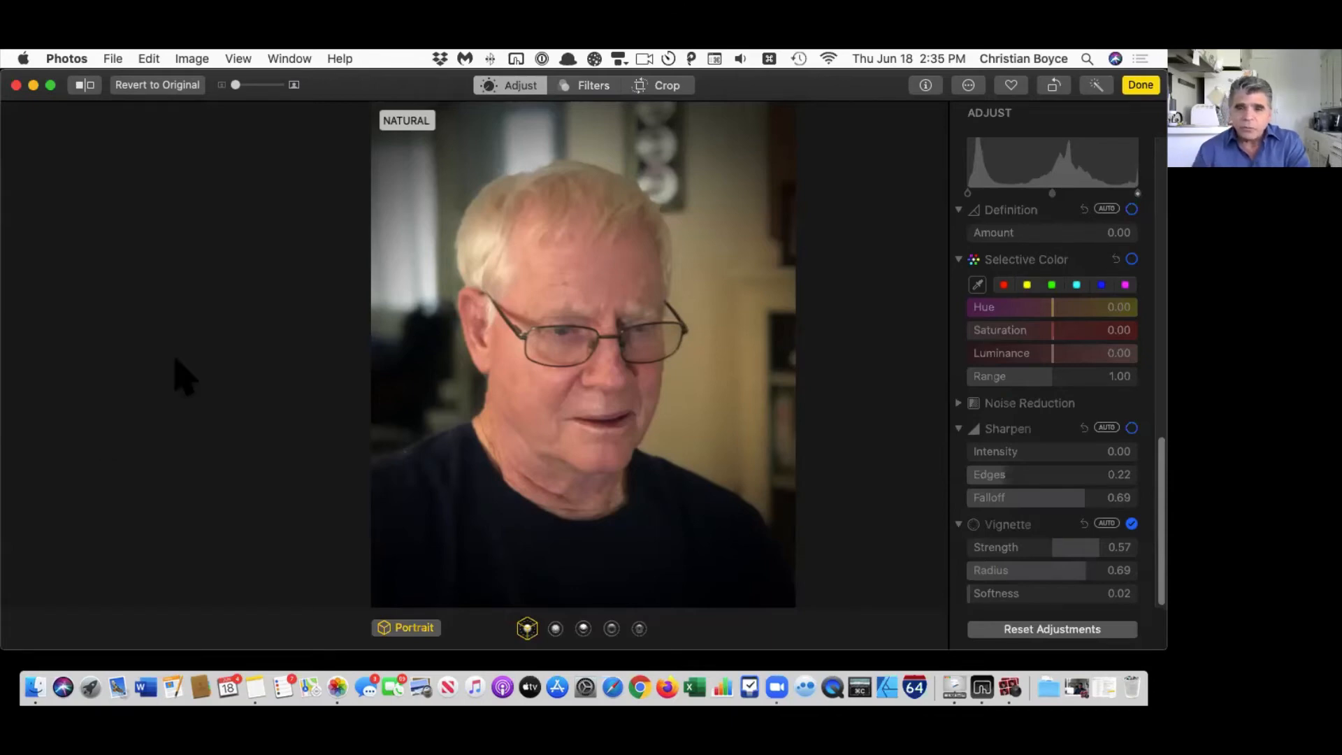
# Step: Review the available editing extensions and open the portrait in Pixelmator Distort
pyautogui.click(969, 86)
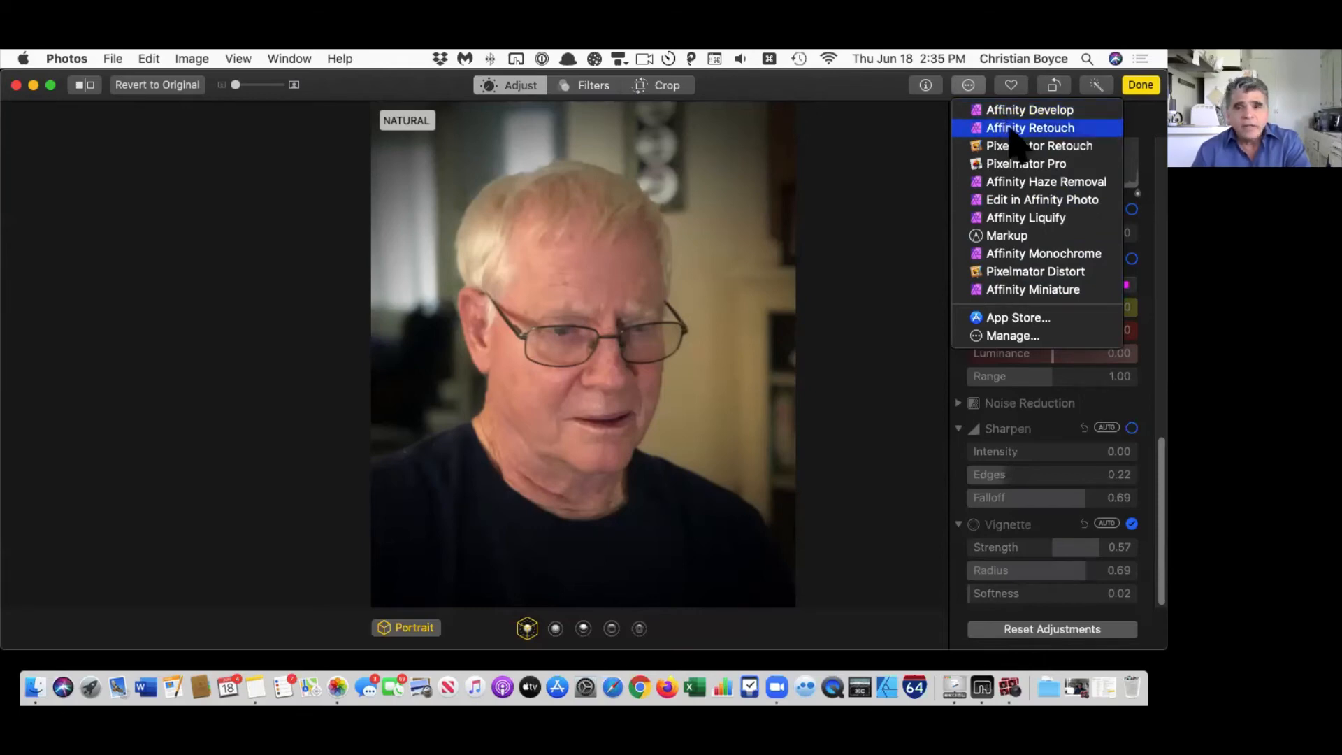
pyautogui.click(847, 99)
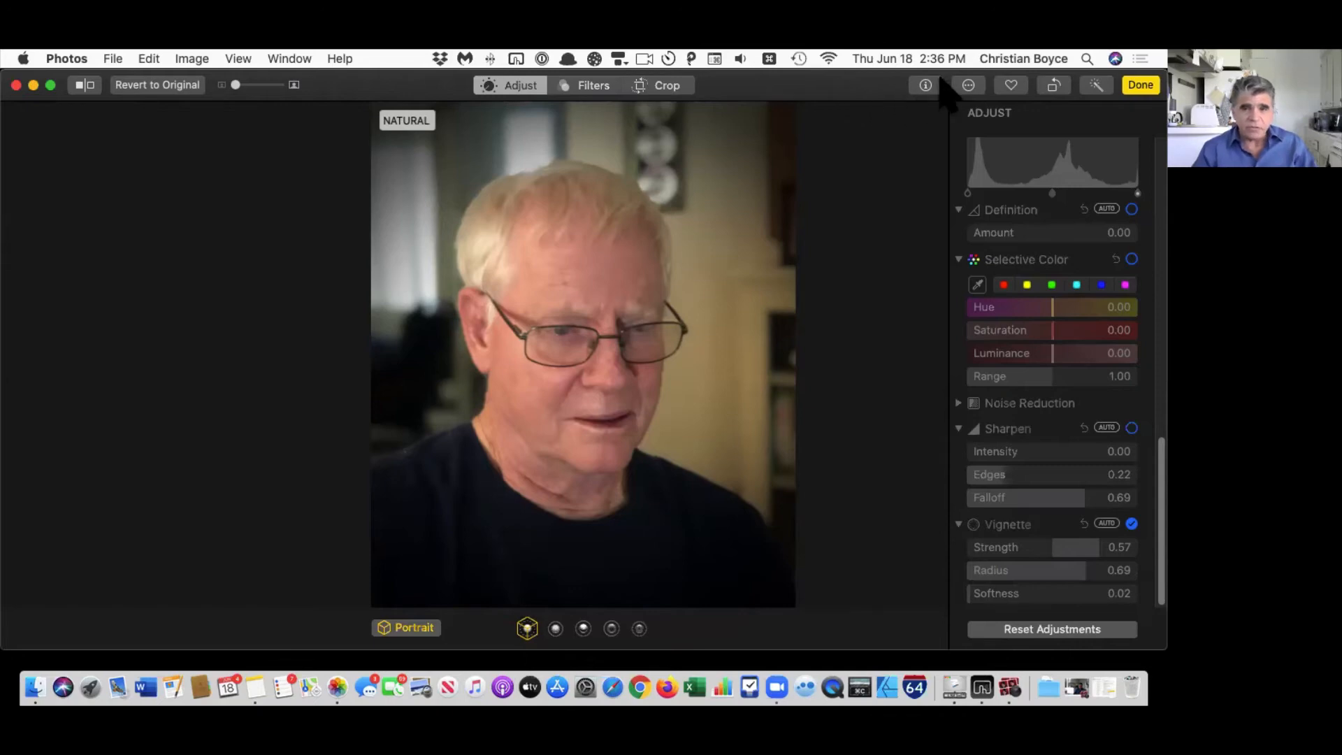
pyautogui.click(968, 84)
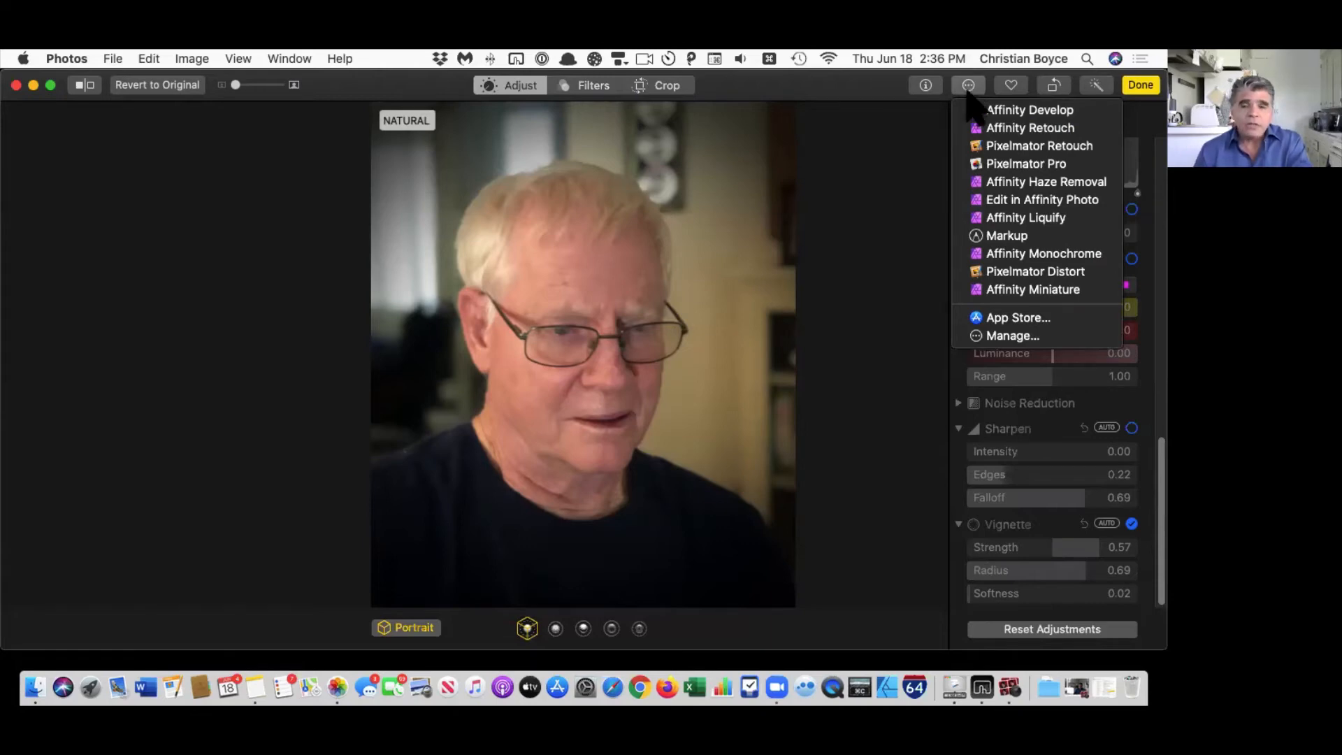
pyautogui.click(1028, 276)
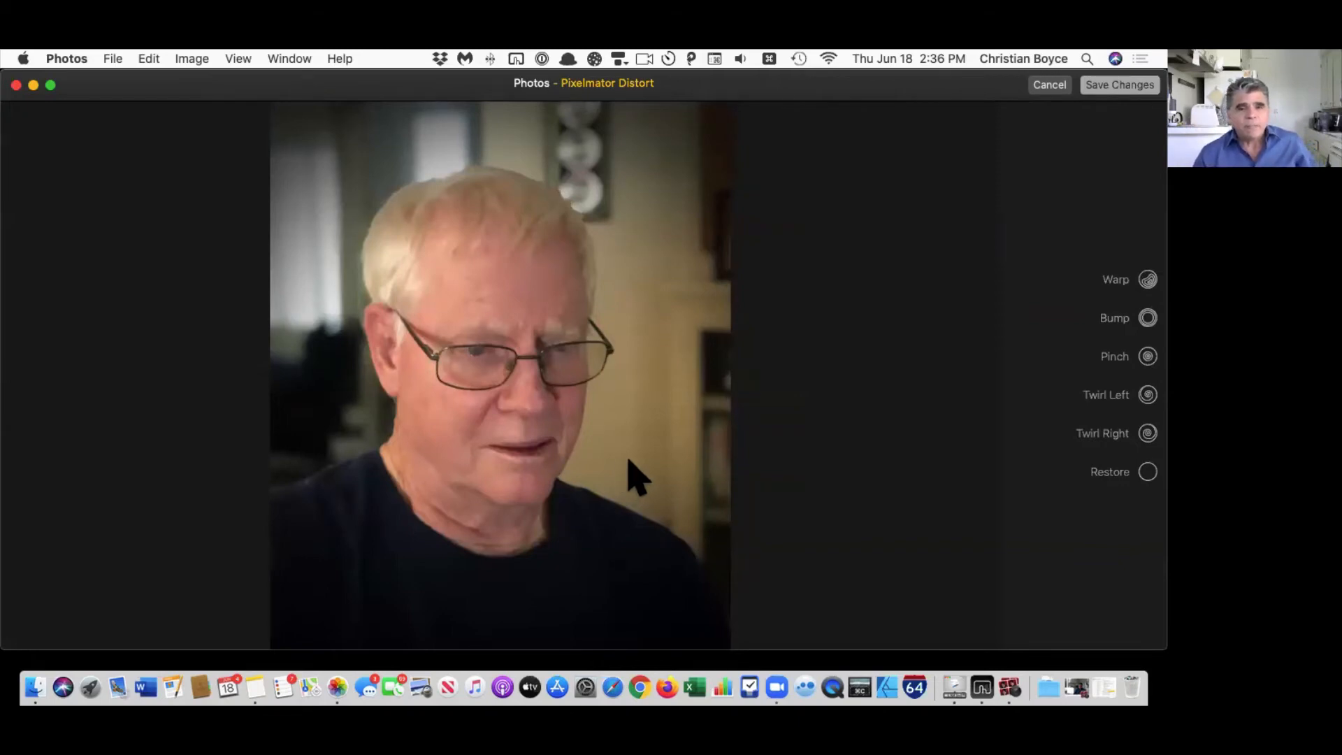
# Step: Choose the Warp distortion tool and reduce its brush to a very small size
pyautogui.click(1148, 280)
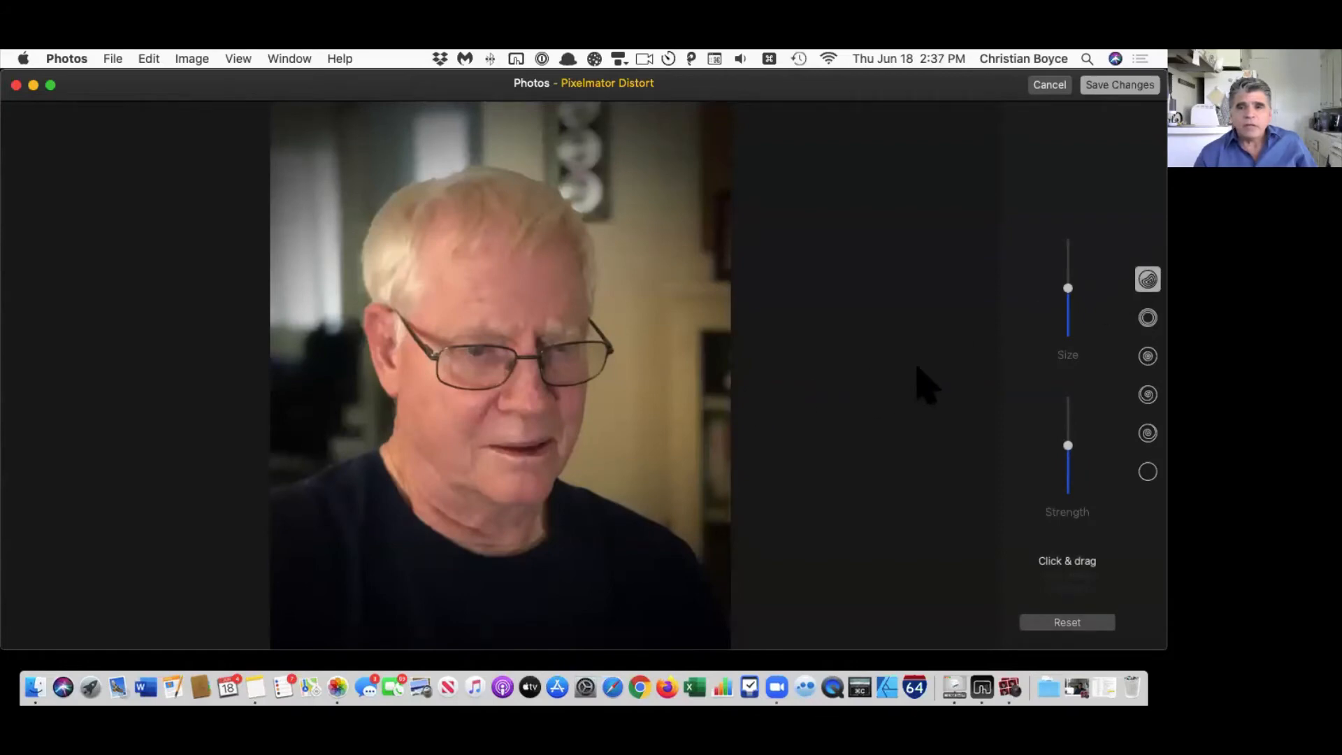
pyautogui.moveTo(1068, 288); pyautogui.dragTo(1069, 315)
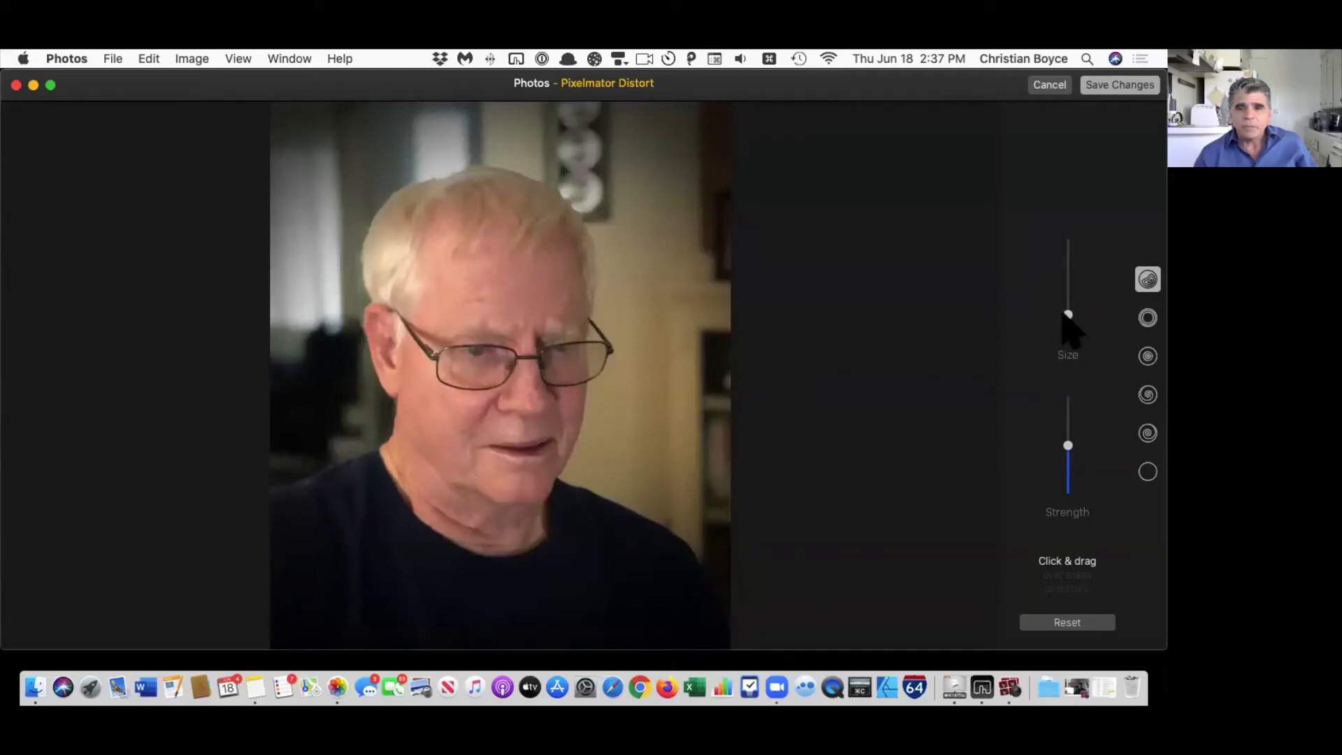
pyautogui.moveTo(1069, 316); pyautogui.dragTo(1069, 322)
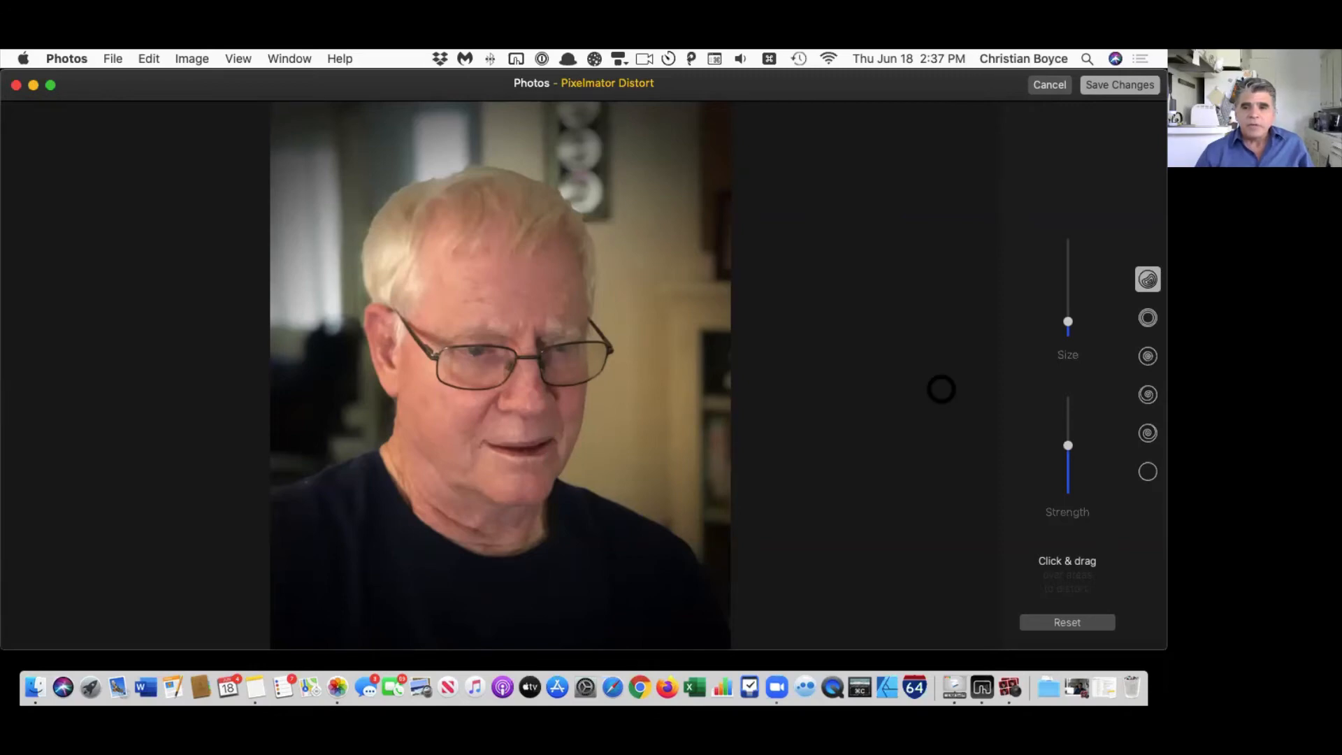
pyautogui.moveTo(1068, 322); pyautogui.dragTo(1068, 325)
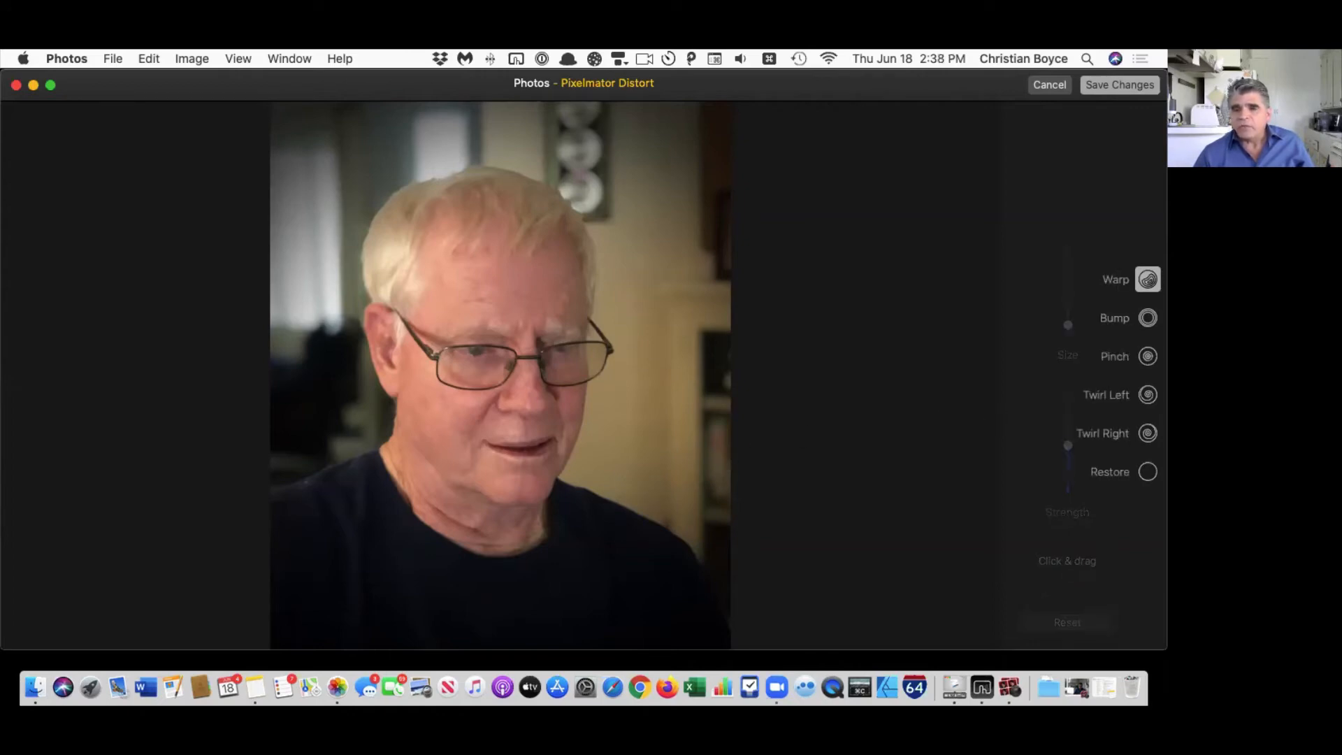
# Step: Pinch the nose area using a mid-size brush at nearly full strength, and save the distortion changes
pyautogui.click(1148, 356)
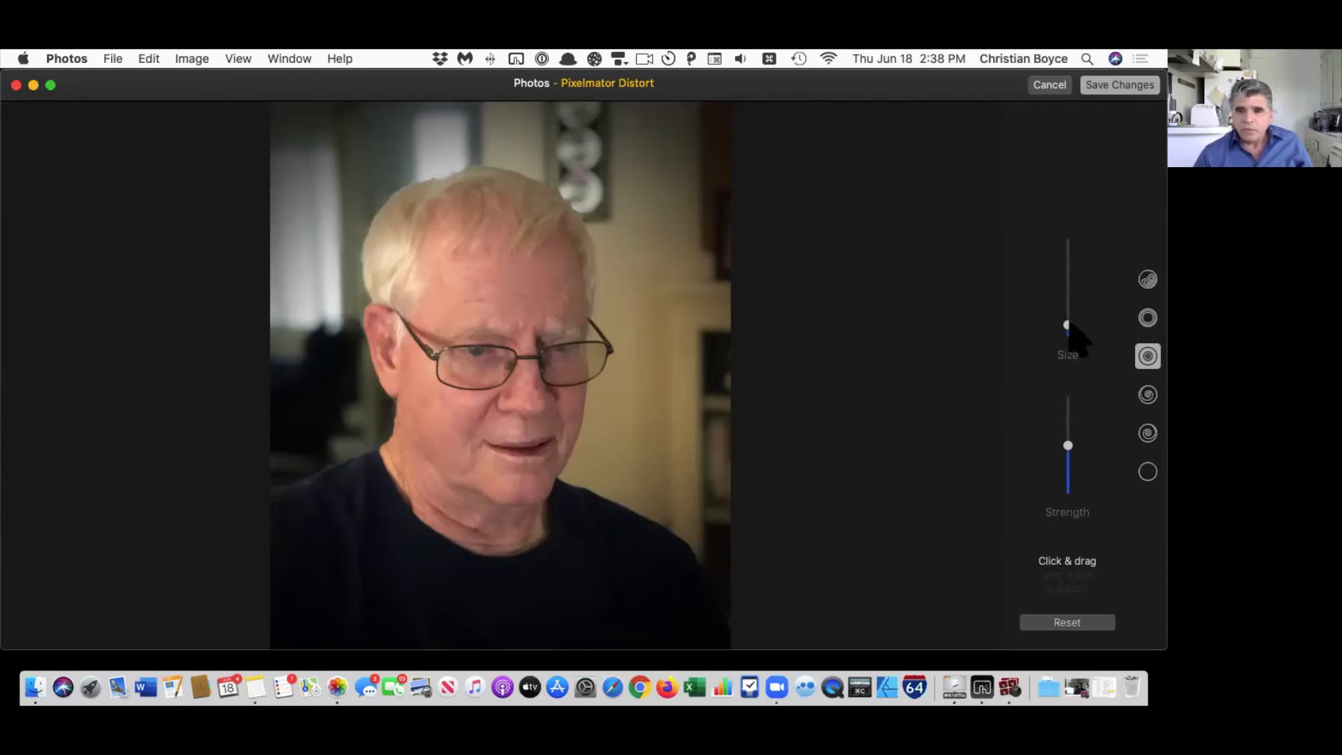
pyautogui.moveTo(1069, 325); pyautogui.dragTo(1068, 296)
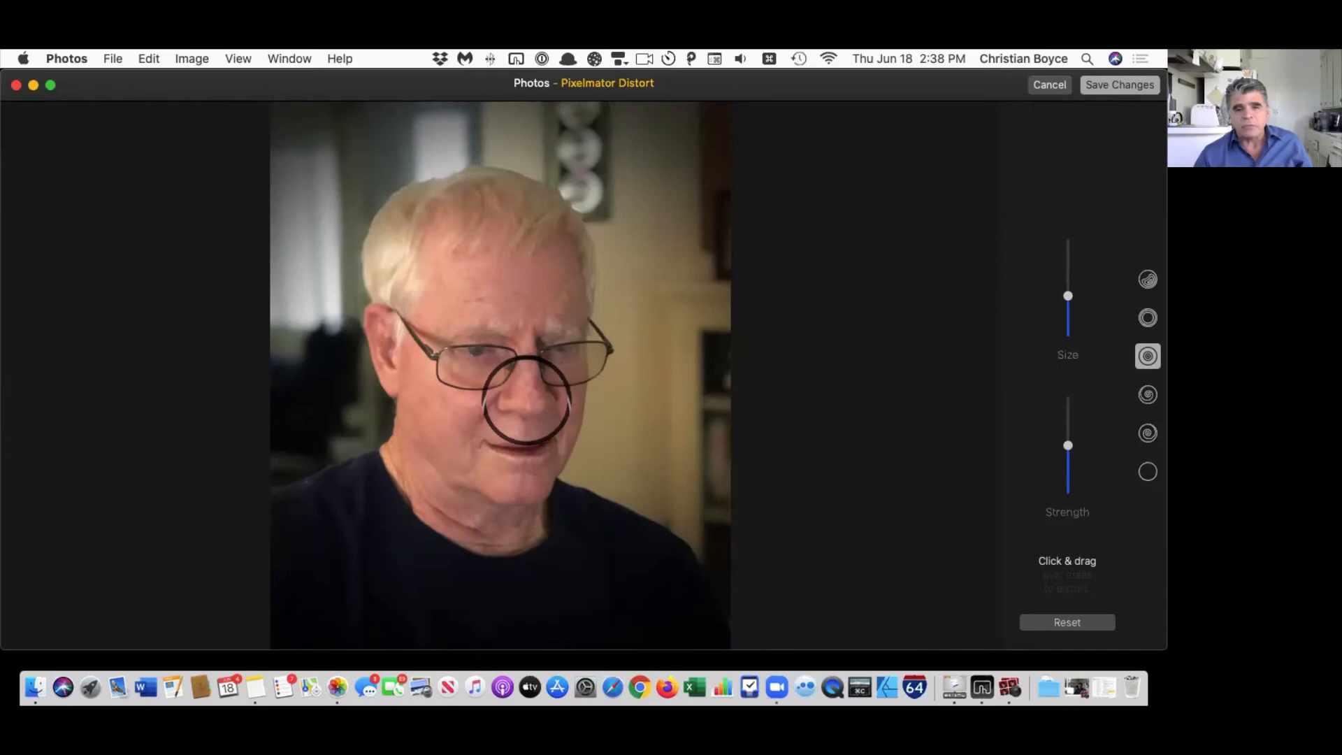
pyautogui.moveTo(1069, 297); pyautogui.dragTo(1068, 313)
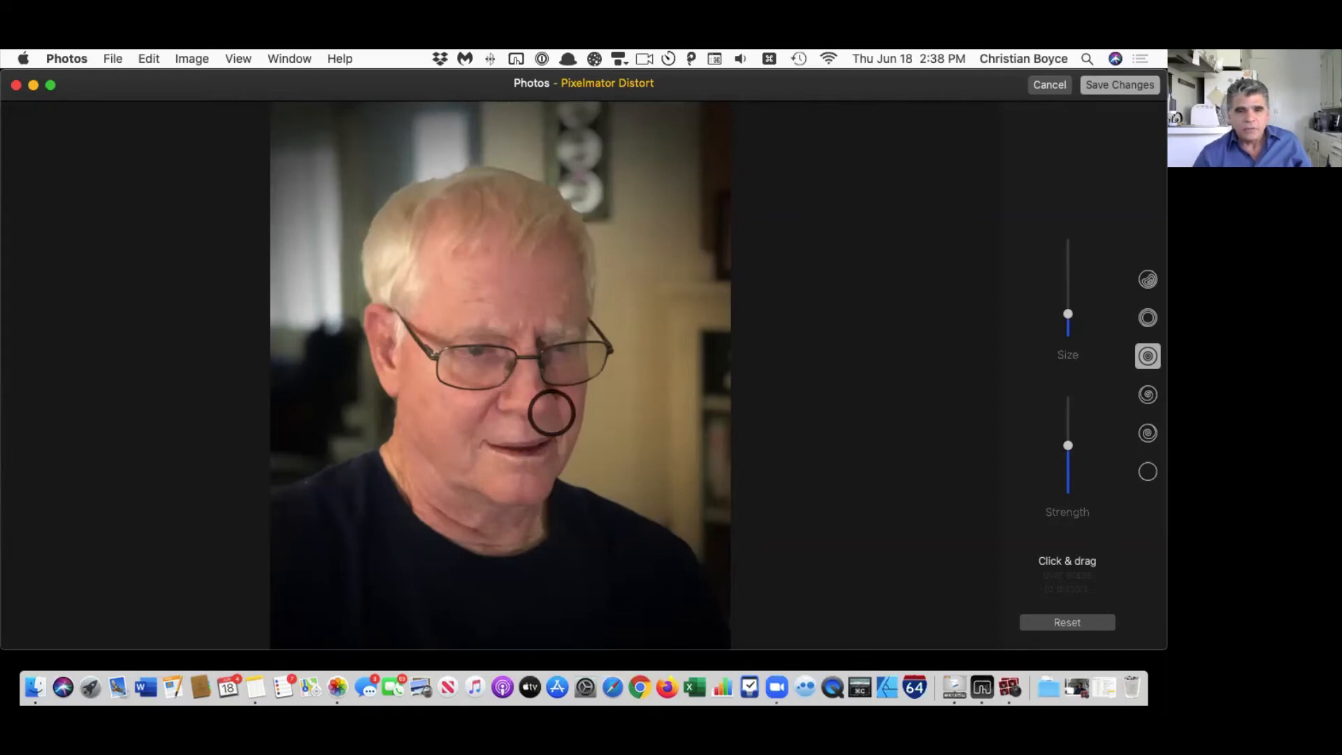
pyautogui.moveTo(1068, 446); pyautogui.dragTo(1068, 400)
pyautogui.moveTo(1068, 314); pyautogui.dragTo(1068, 286)
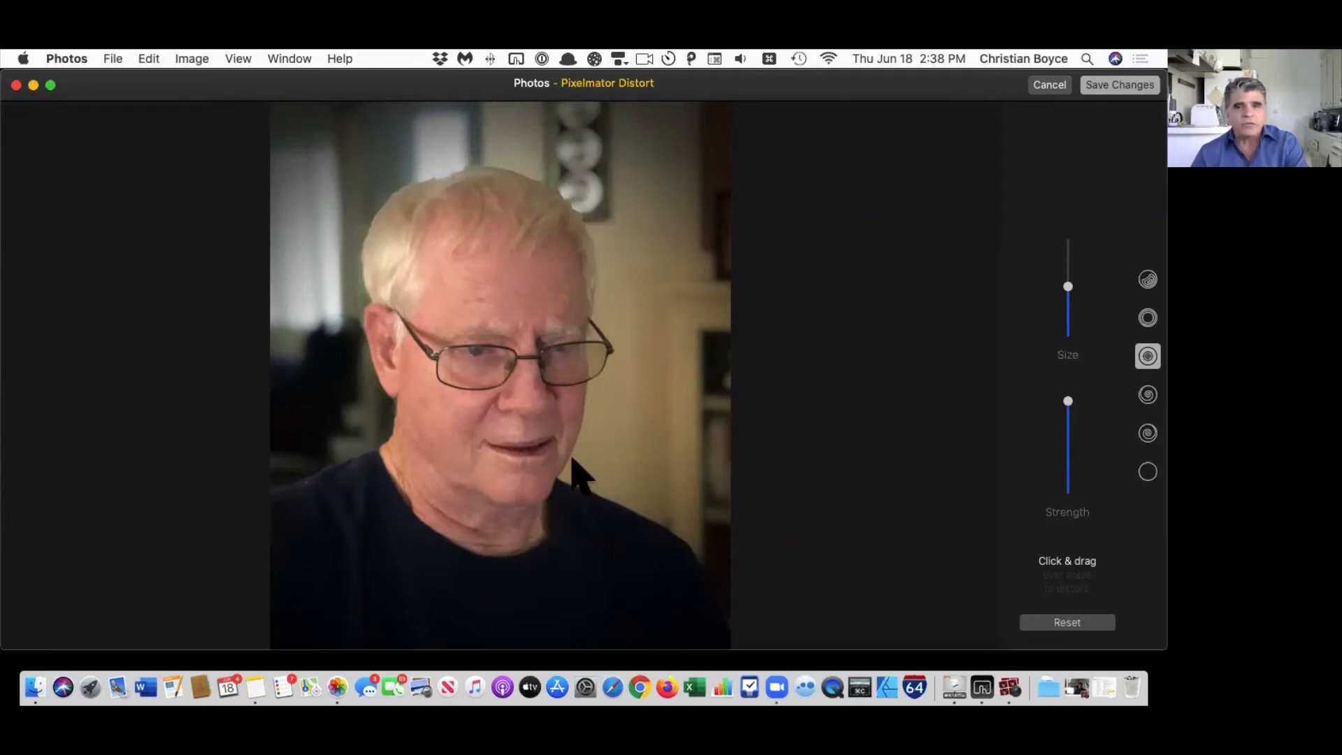
pyautogui.click(1113, 85)
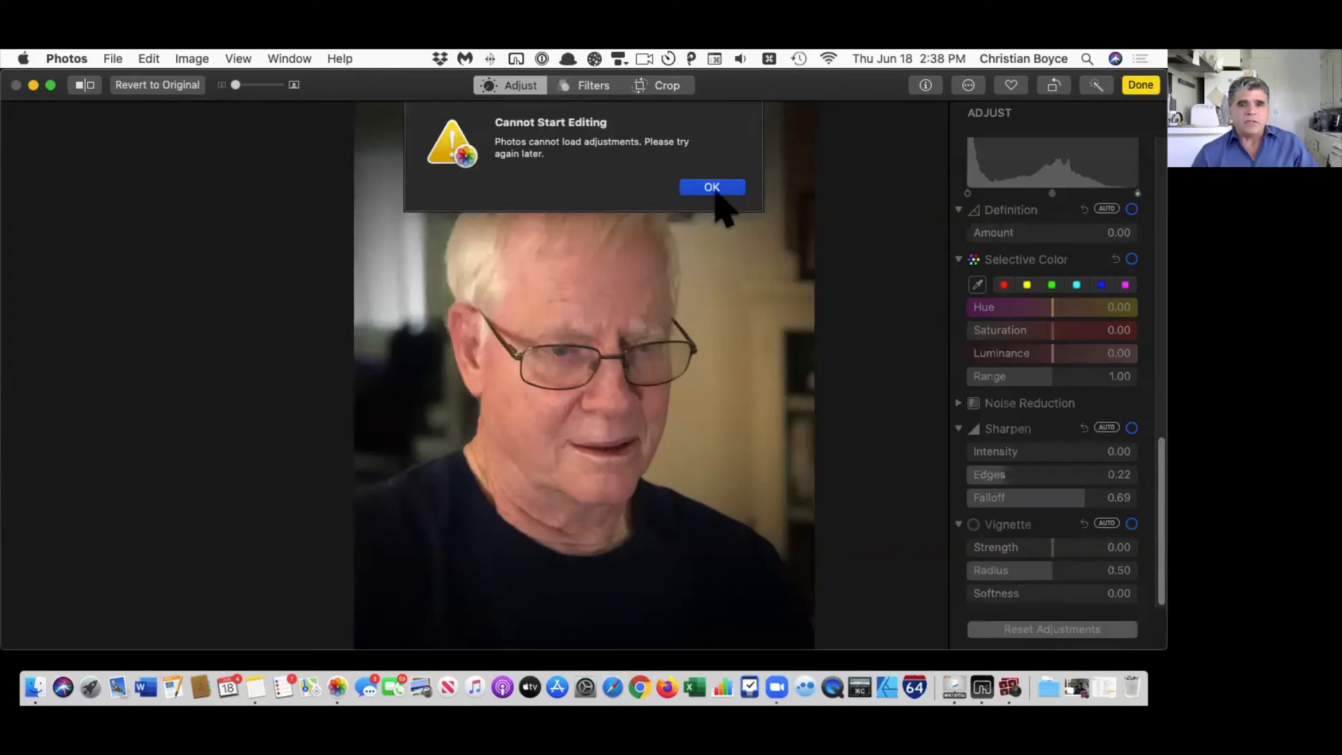
pyautogui.click(714, 192)
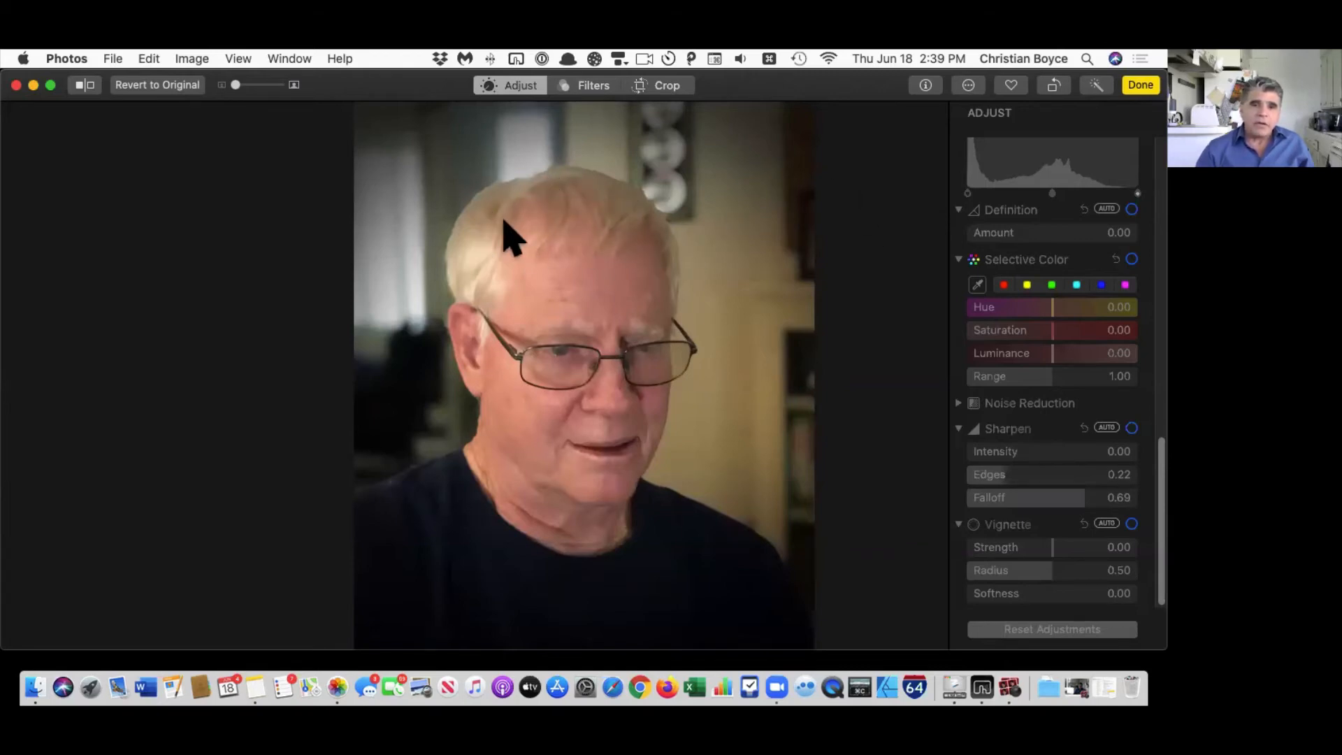
# Step: Sharpen the portrait with intensity 0.81 and edges 0.58, and check the head's detail up close
pyautogui.click(1108, 427)
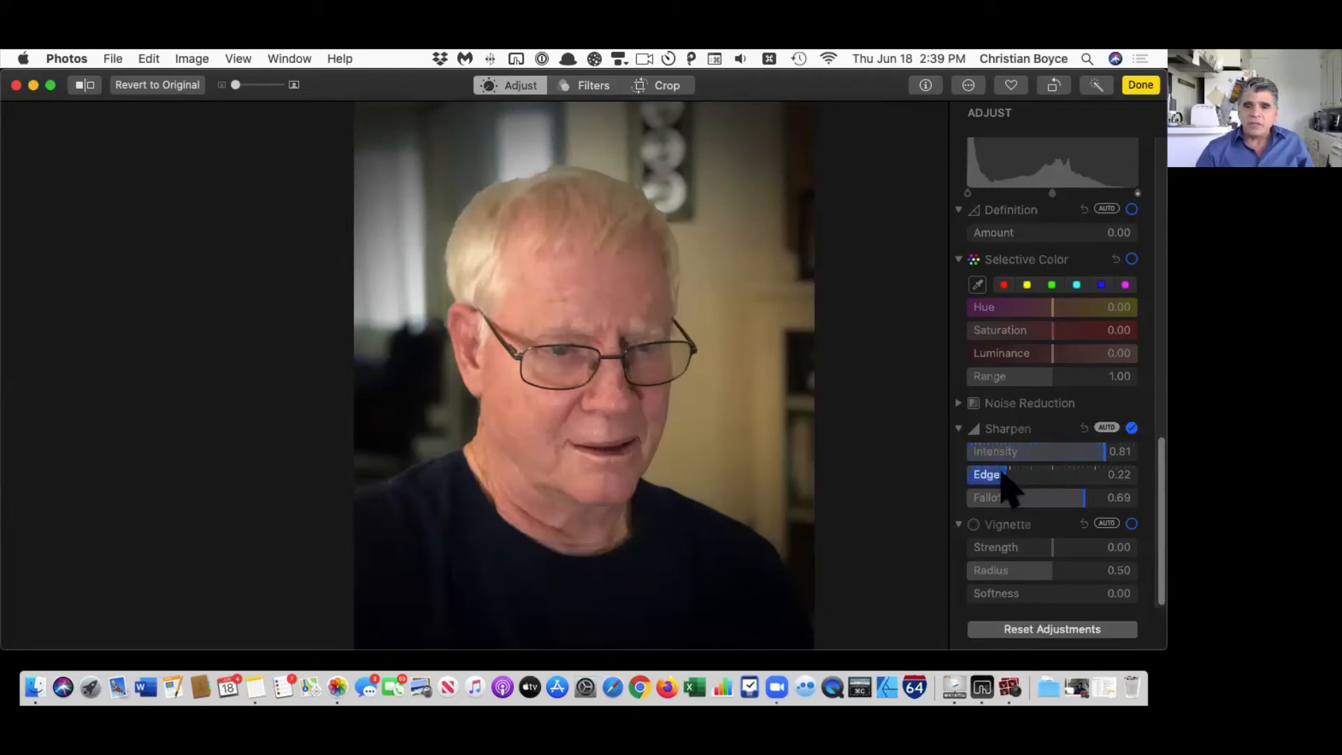
pyautogui.moveTo(1006, 469); pyautogui.dragTo(1064, 480)
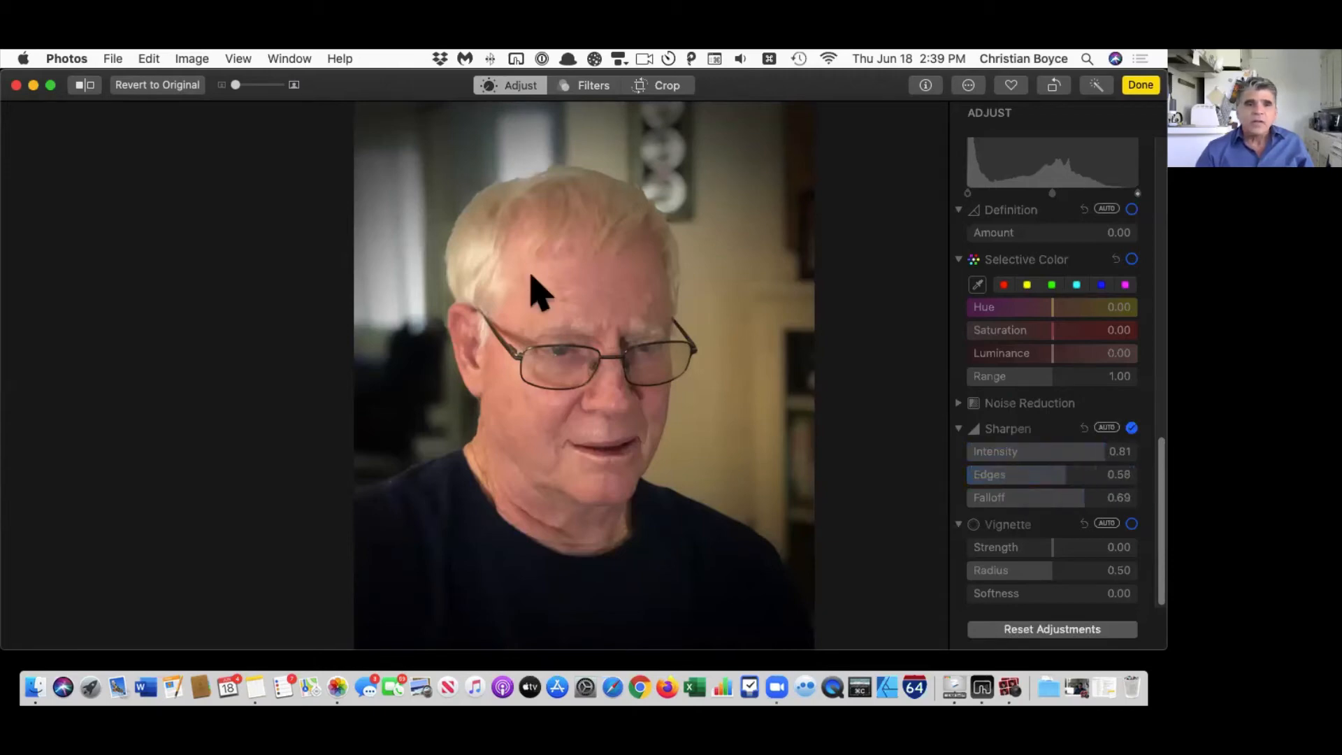
pyautogui.moveTo(238, 84); pyautogui.dragTo(246, 85)
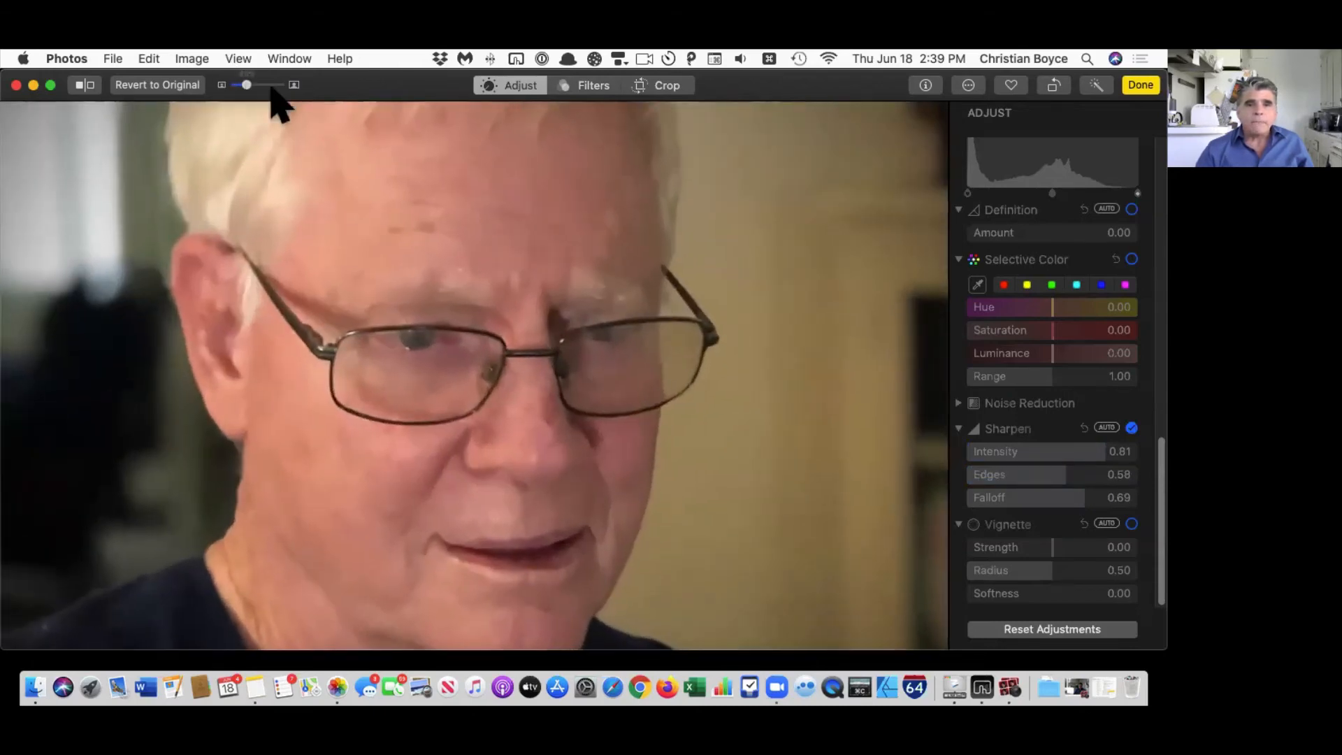
pyautogui.moveTo(503, 190); pyautogui.dragTo(402, 261)
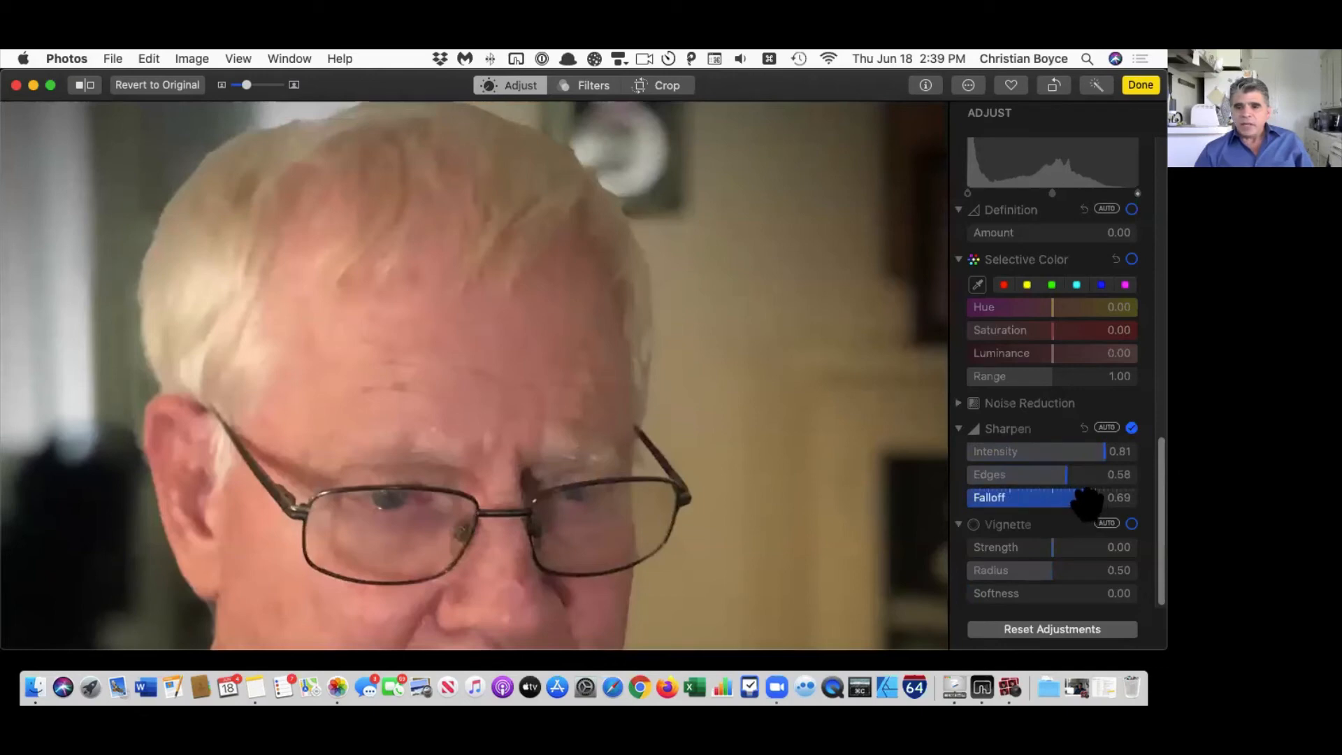
# Step: Set the portrait's sharpening intensity, edges and falloff to 1.00, and save the edit after comparing it with the original
pyautogui.moveTo(1091, 498); pyautogui.dragTo(1138, 497)
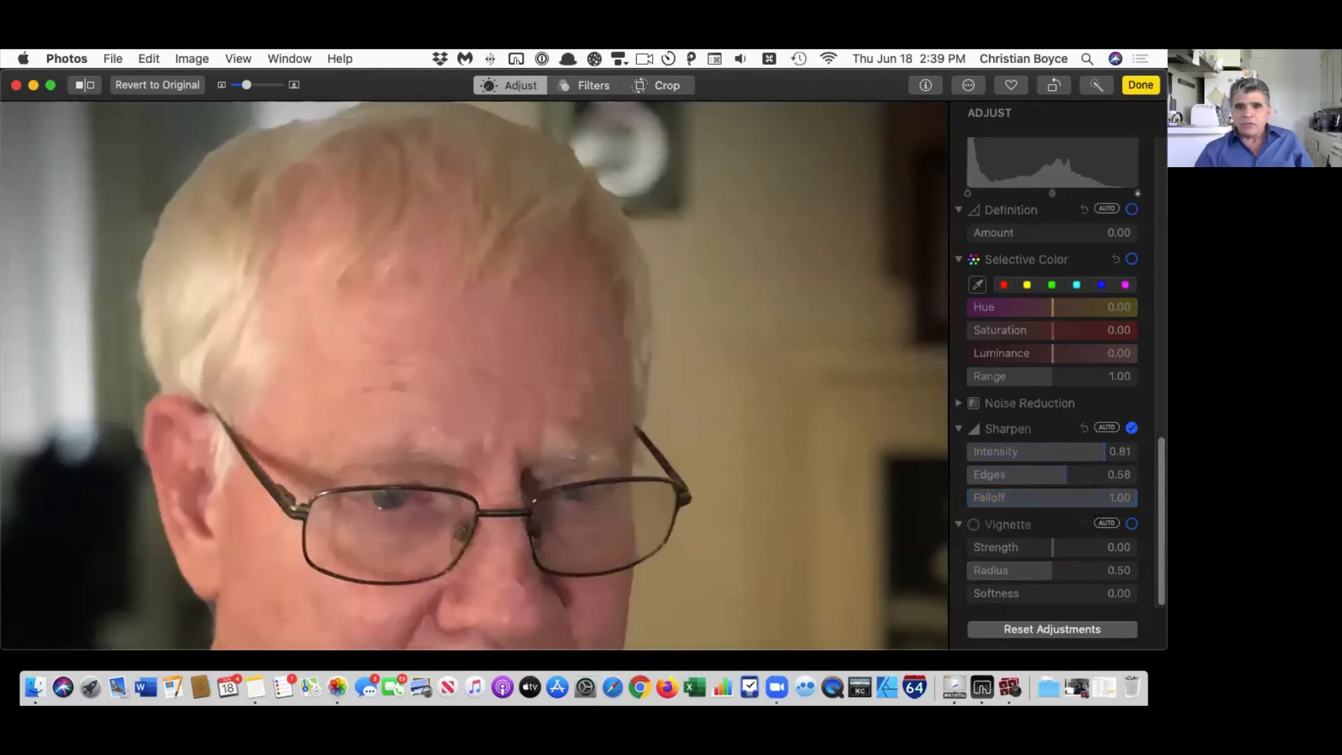
pyautogui.moveTo(1063, 474); pyautogui.dragTo(1138, 451)
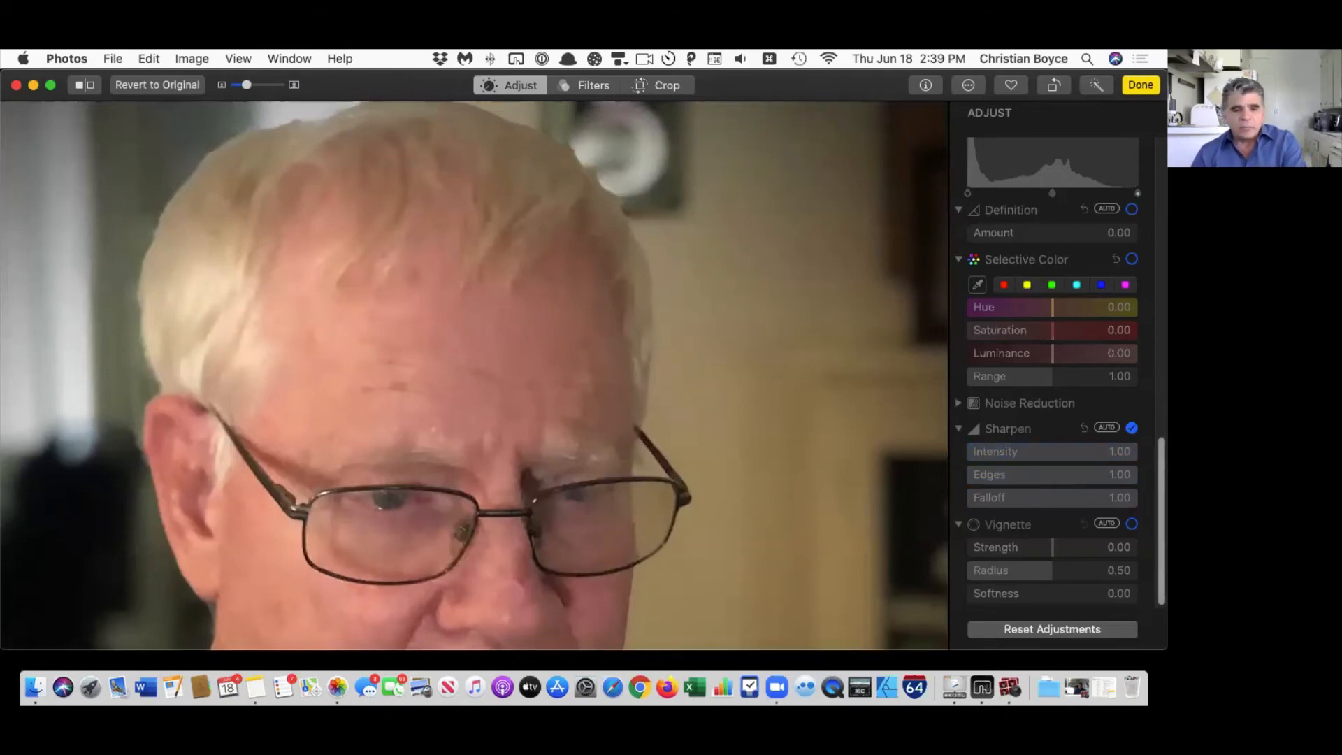
pyautogui.press('m')
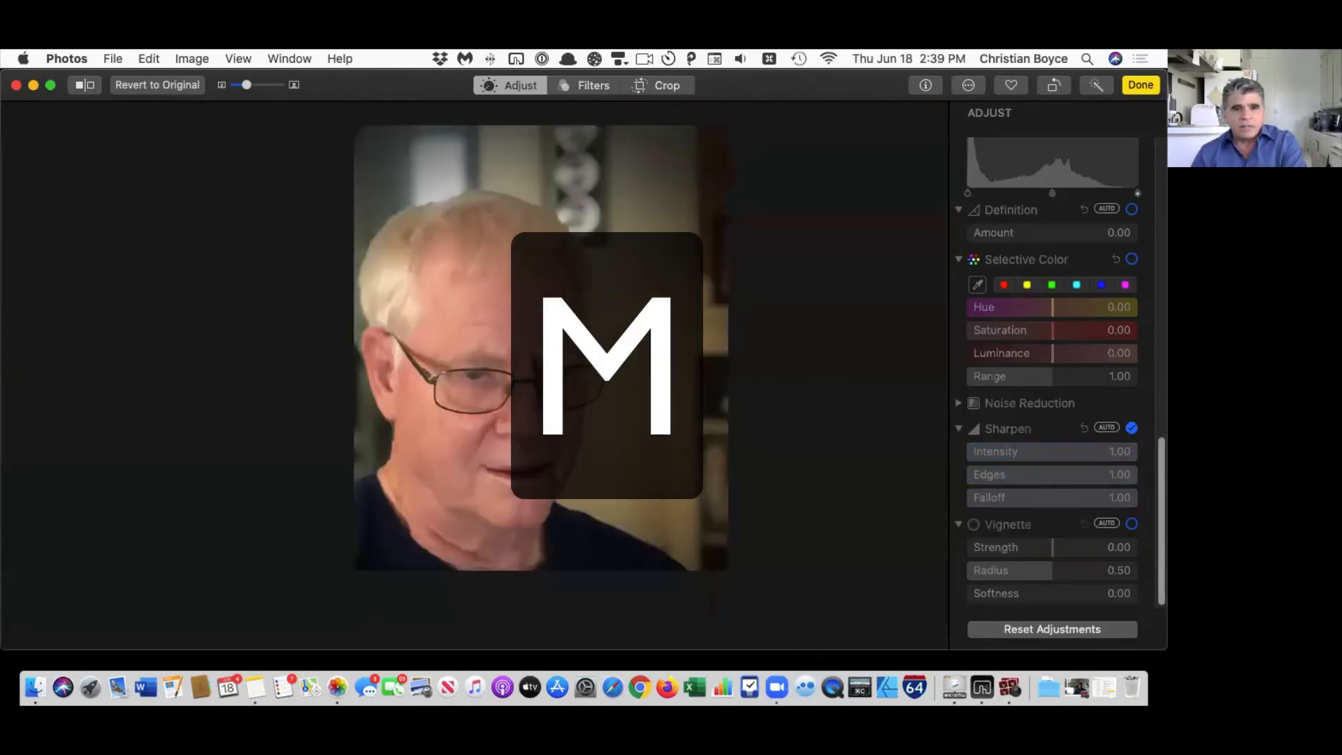
pyautogui.press('m')
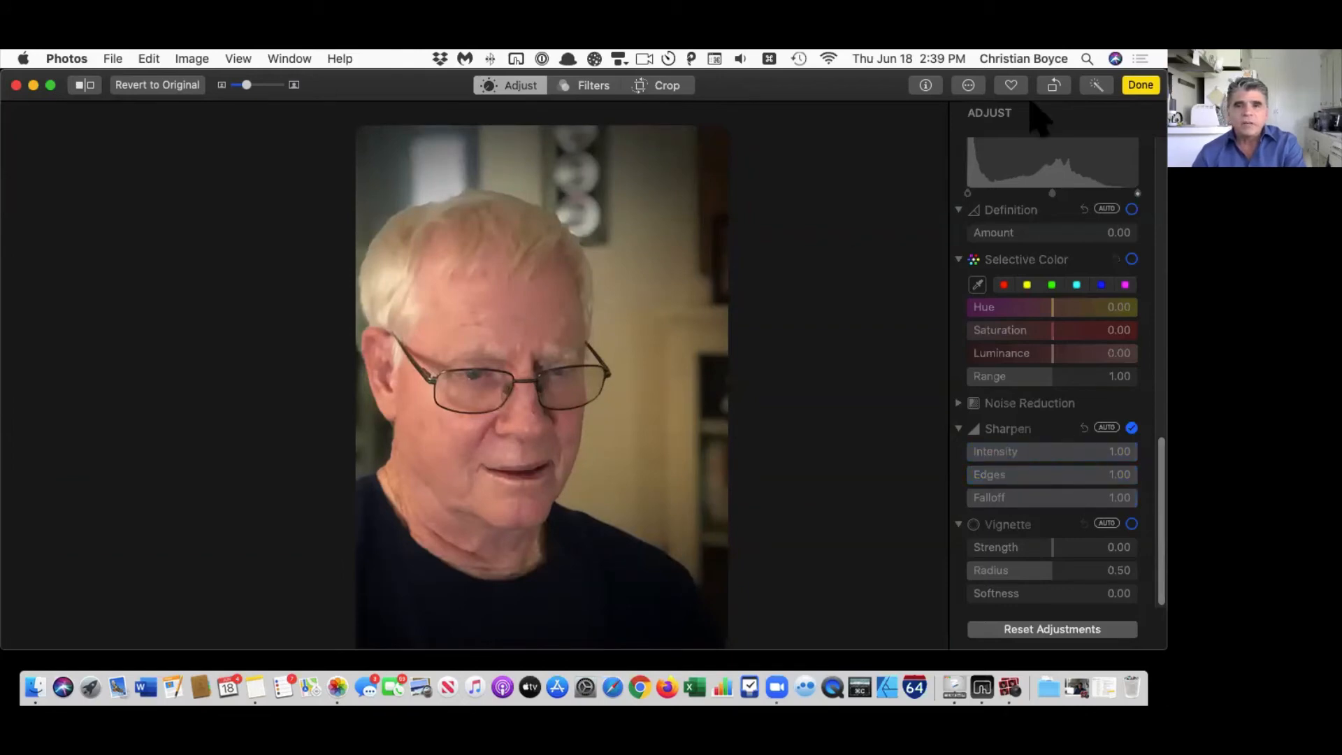
pyautogui.press('Return')
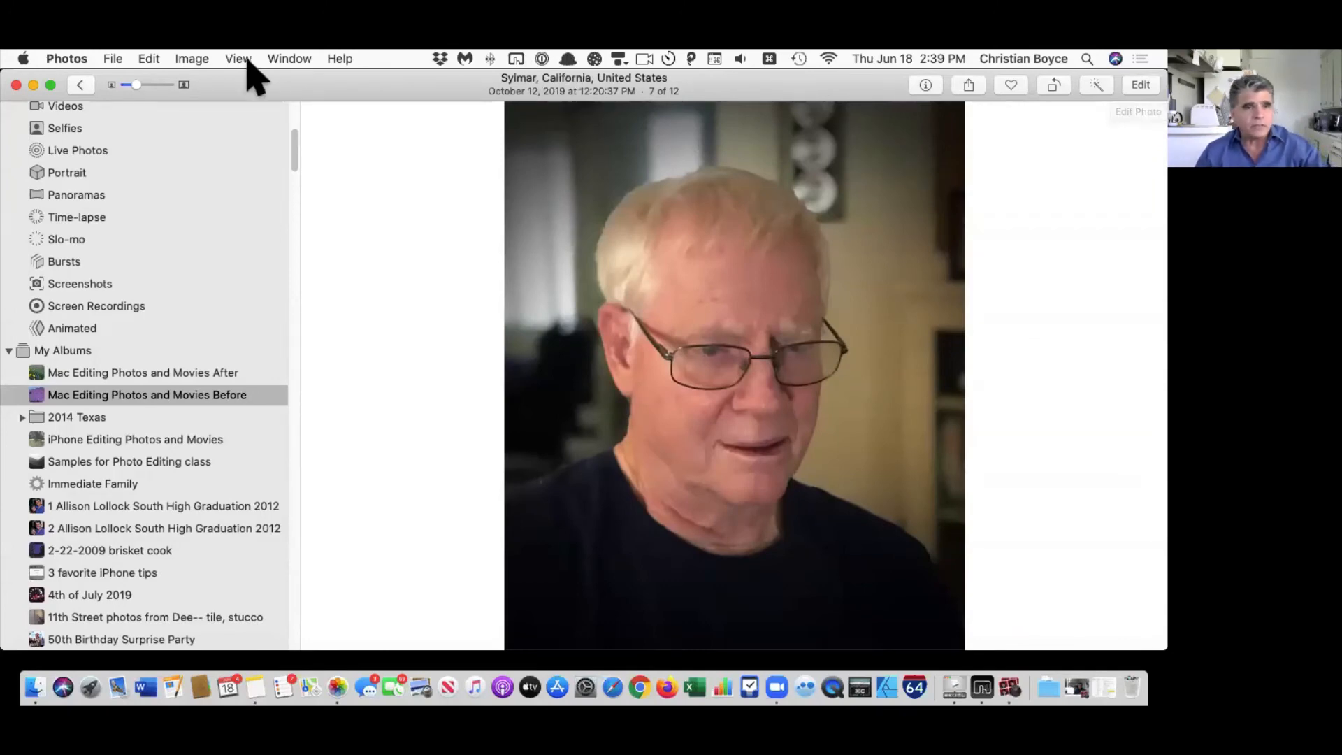
# Step: Return to the album and open the Portrait-mode photo of the man in the blue shirt for editing
pyautogui.click(80, 85)
pyautogui.scroll(-3, 634, 360)
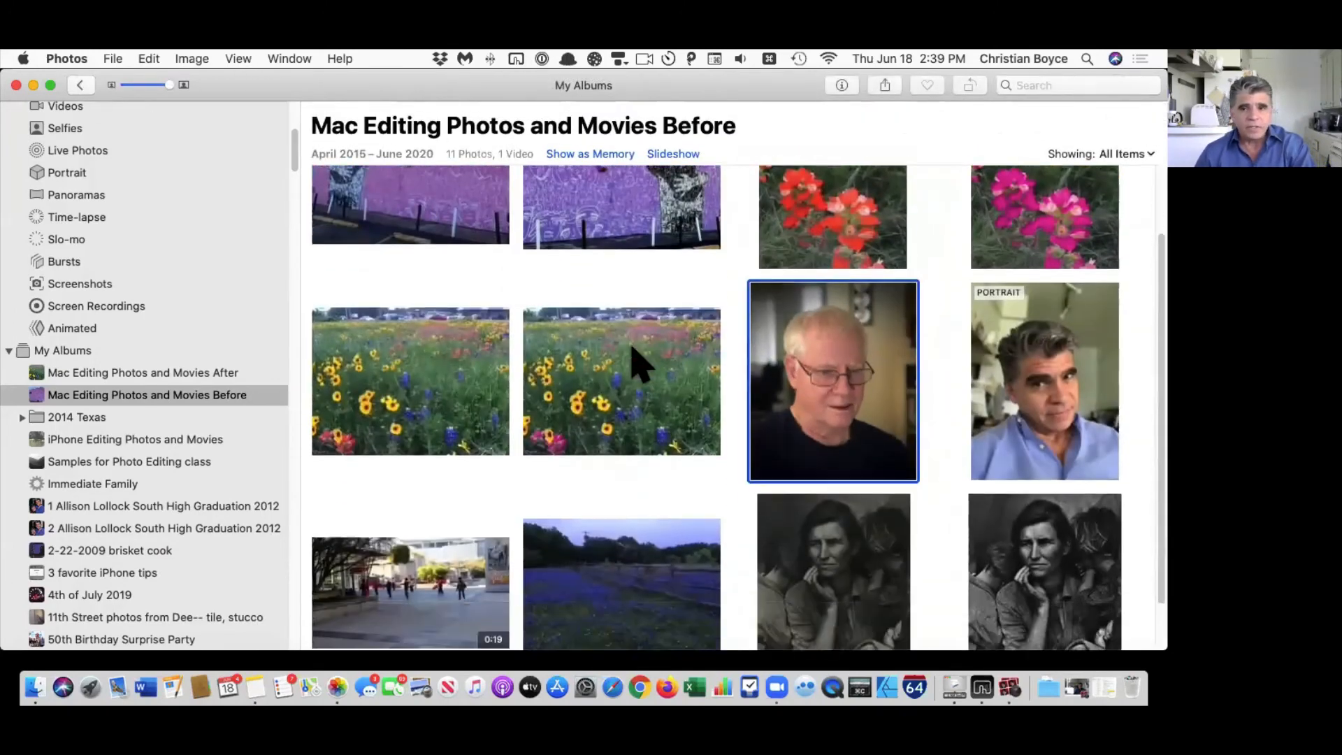
pyautogui.click(1048, 325)
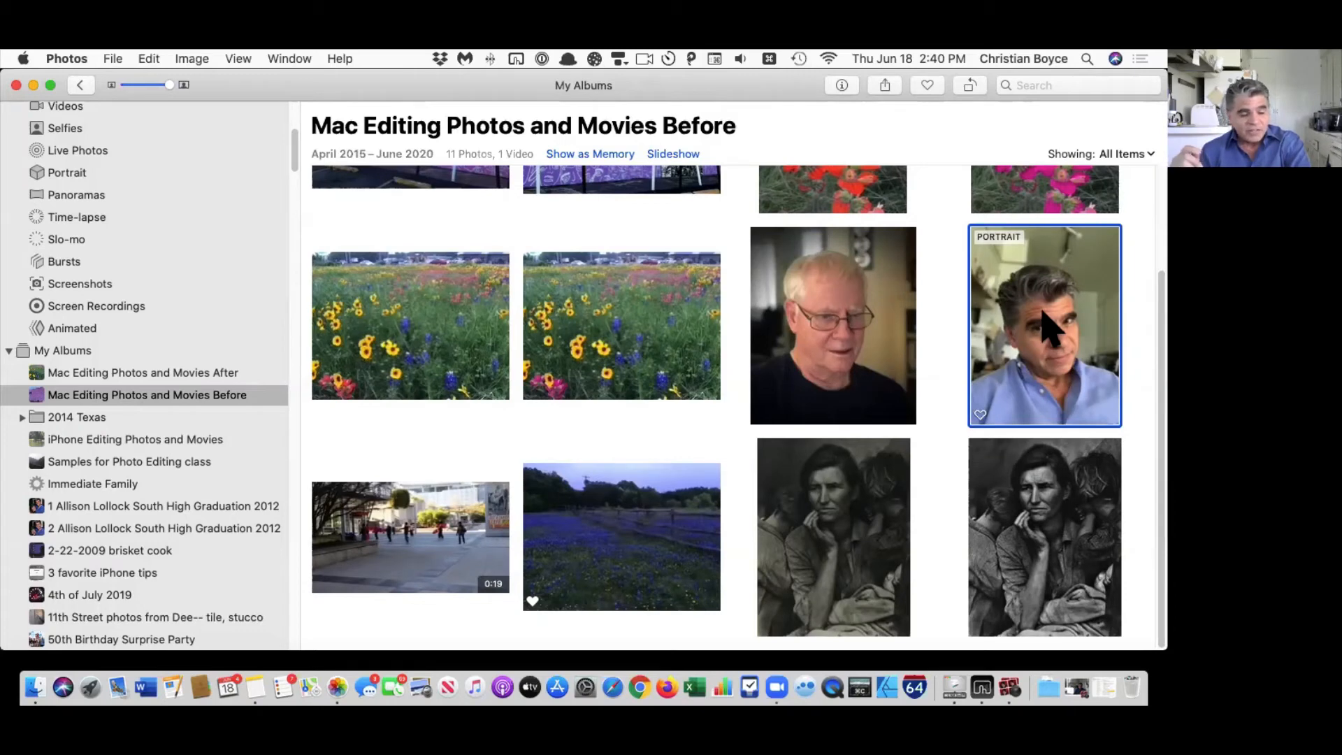
pyautogui.doubleClick(1075, 341)
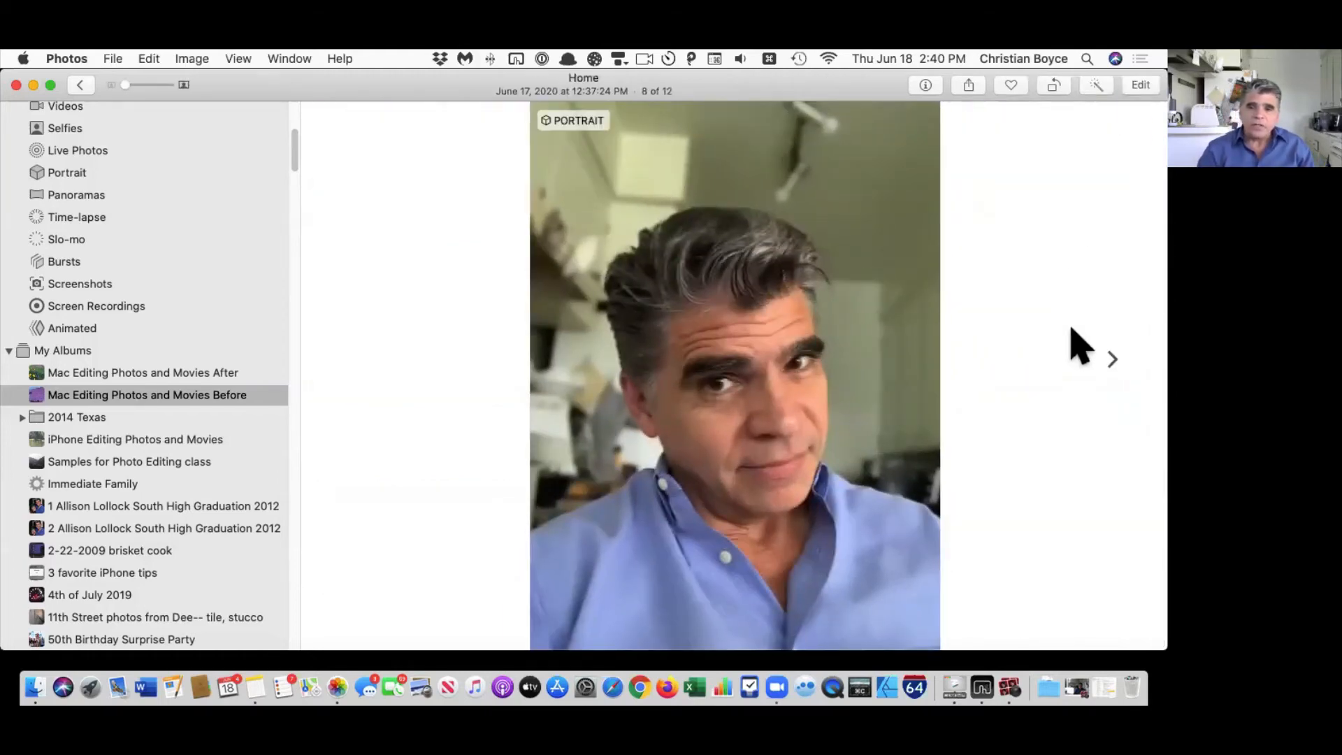
pyautogui.click(1141, 84)
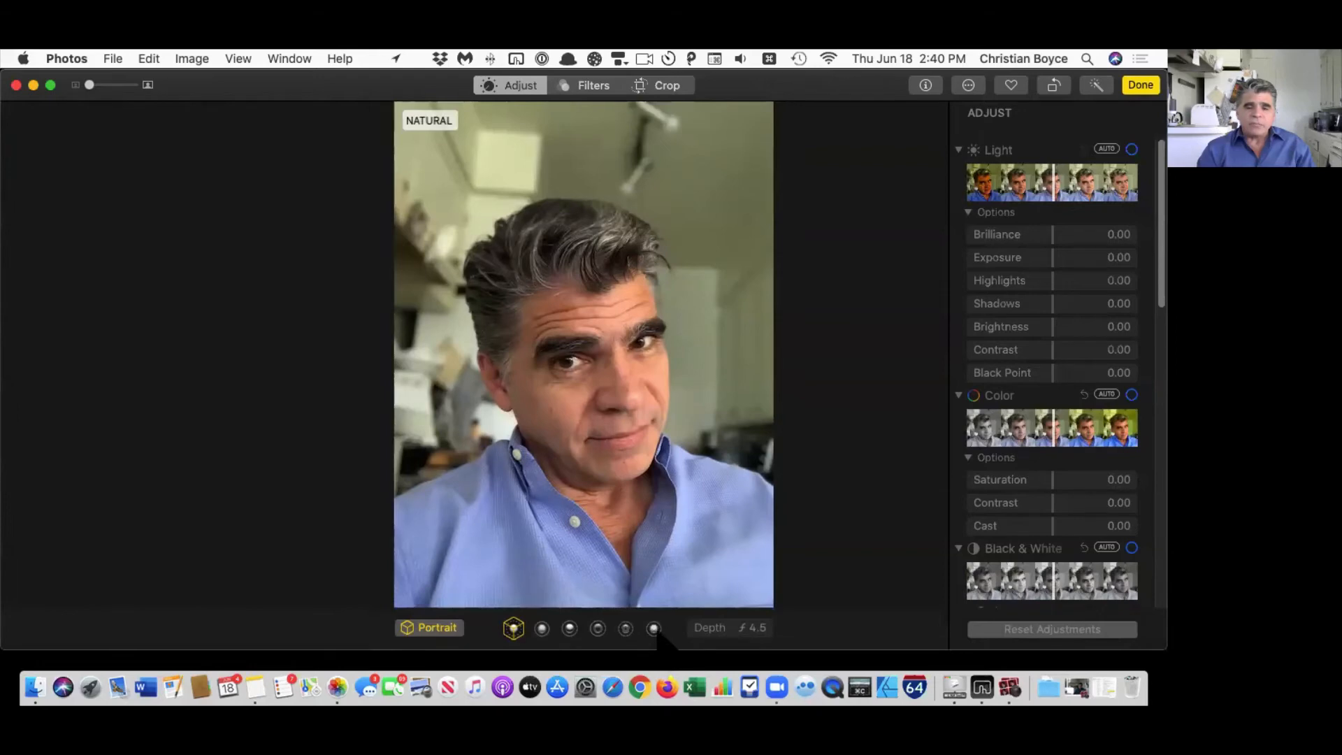
# Step: Set the portrait's depth to f/2.2 and apply the Contour lighting effect
pyautogui.moveTo(730, 634)
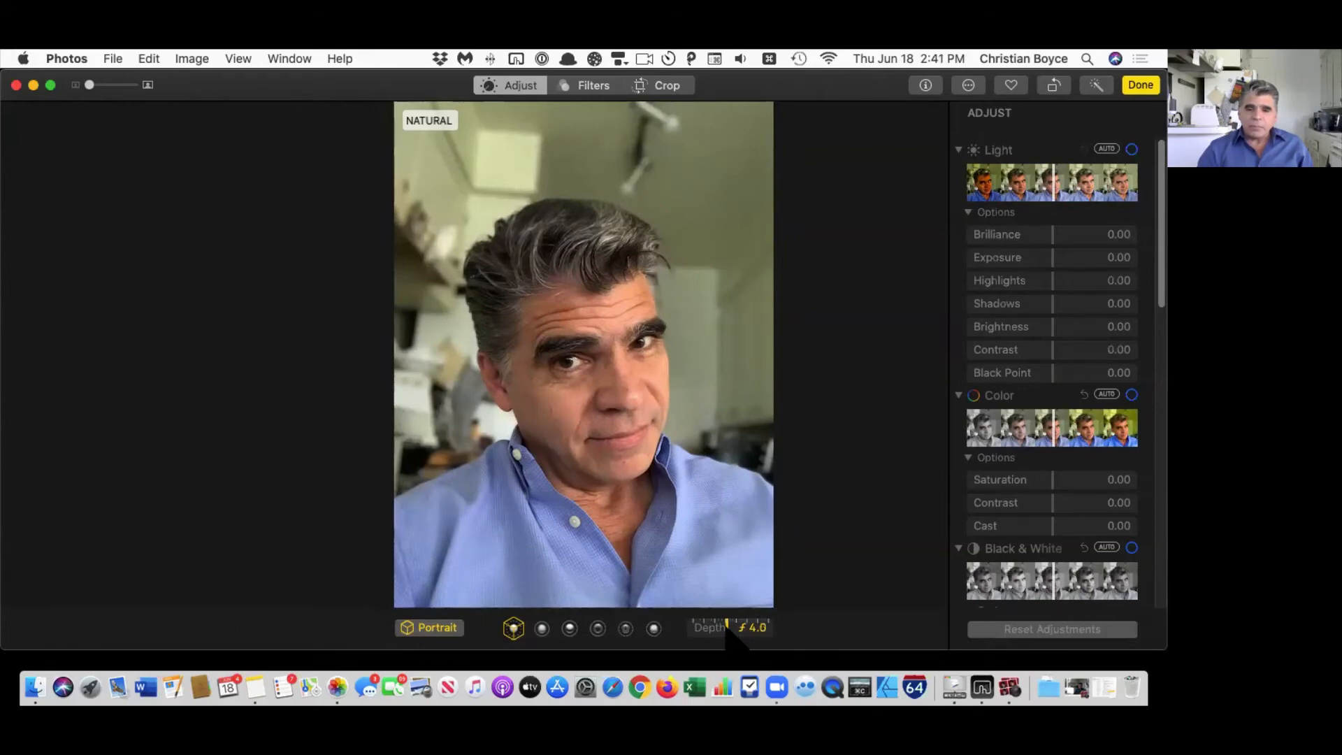
pyautogui.moveTo(726, 625)
pyautogui.mouseDown()
pyautogui.moveTo(779, 632)
pyautogui.moveTo(703, 633)
pyautogui.mouseUp()
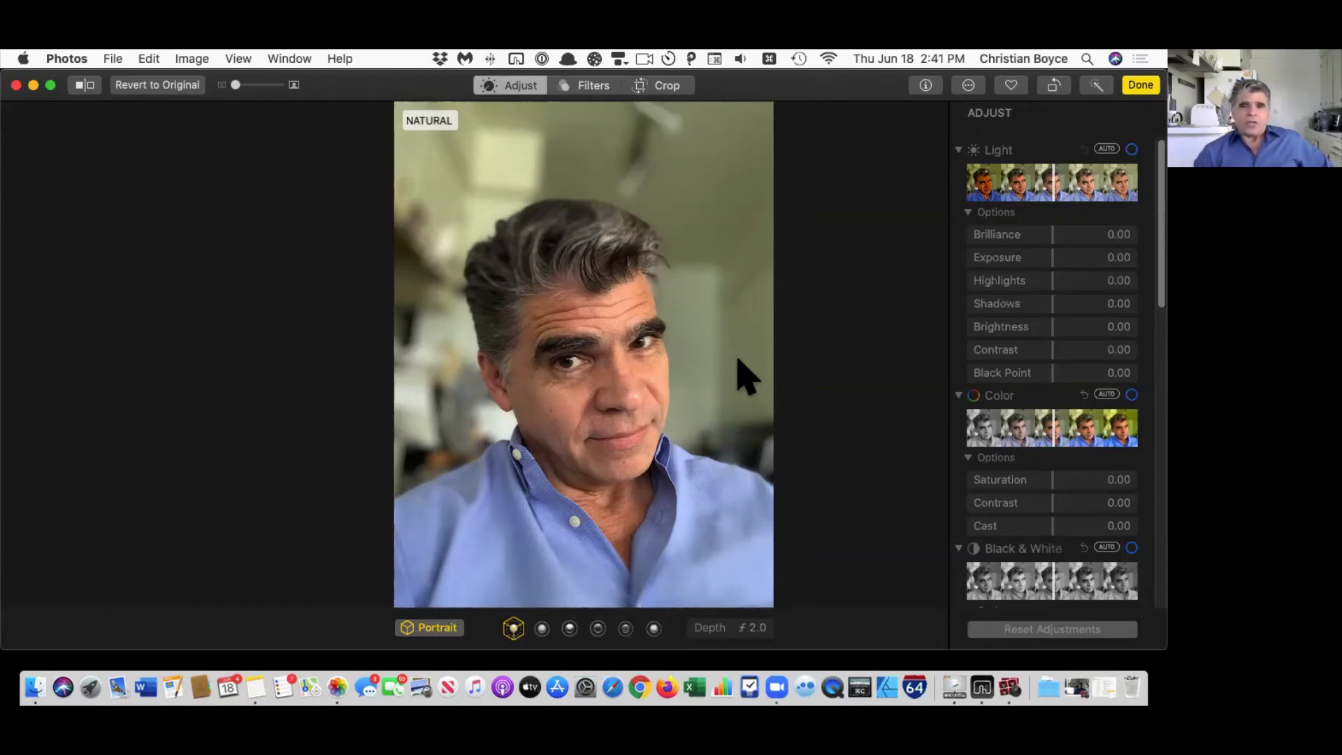
pyautogui.moveTo(730, 628)
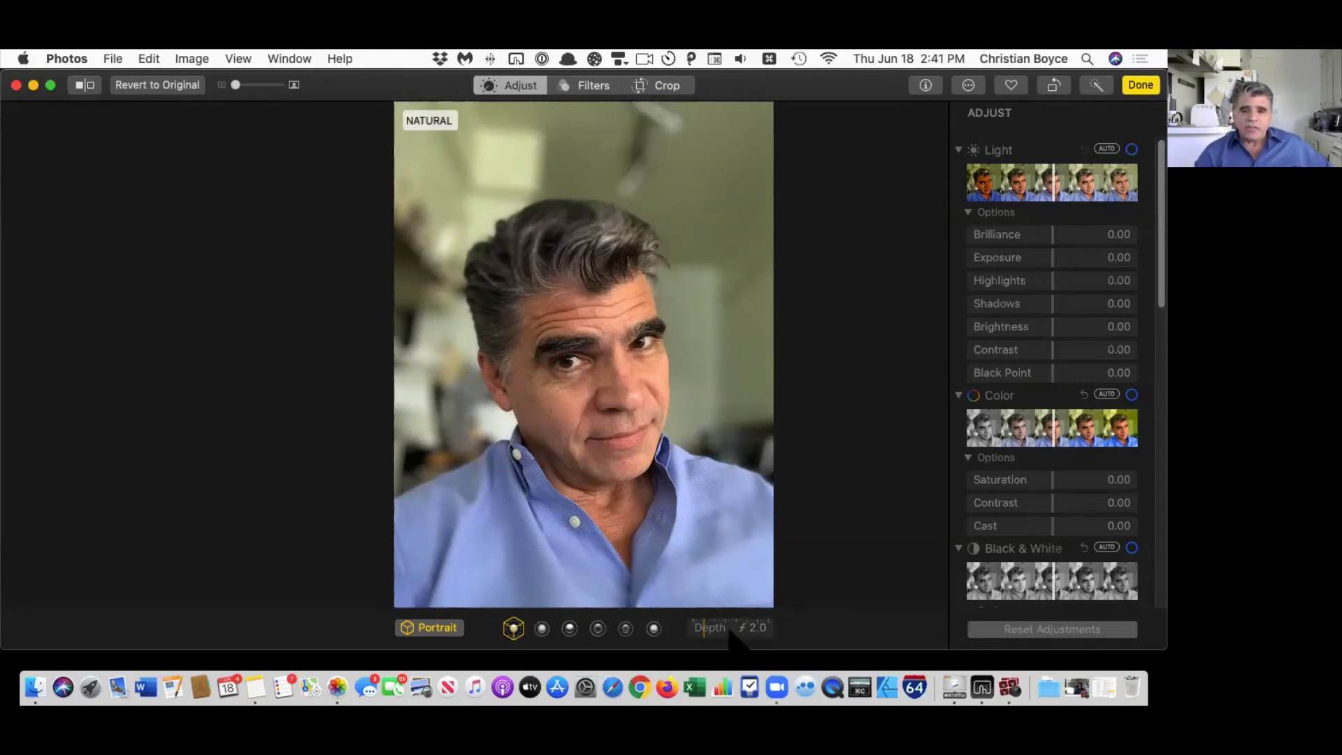
pyautogui.moveTo(730, 629)
pyautogui.mouseDown()
pyautogui.moveTo(767, 629)
pyautogui.moveTo(692, 629)
pyautogui.moveTo(708, 630)
pyautogui.mouseUp()
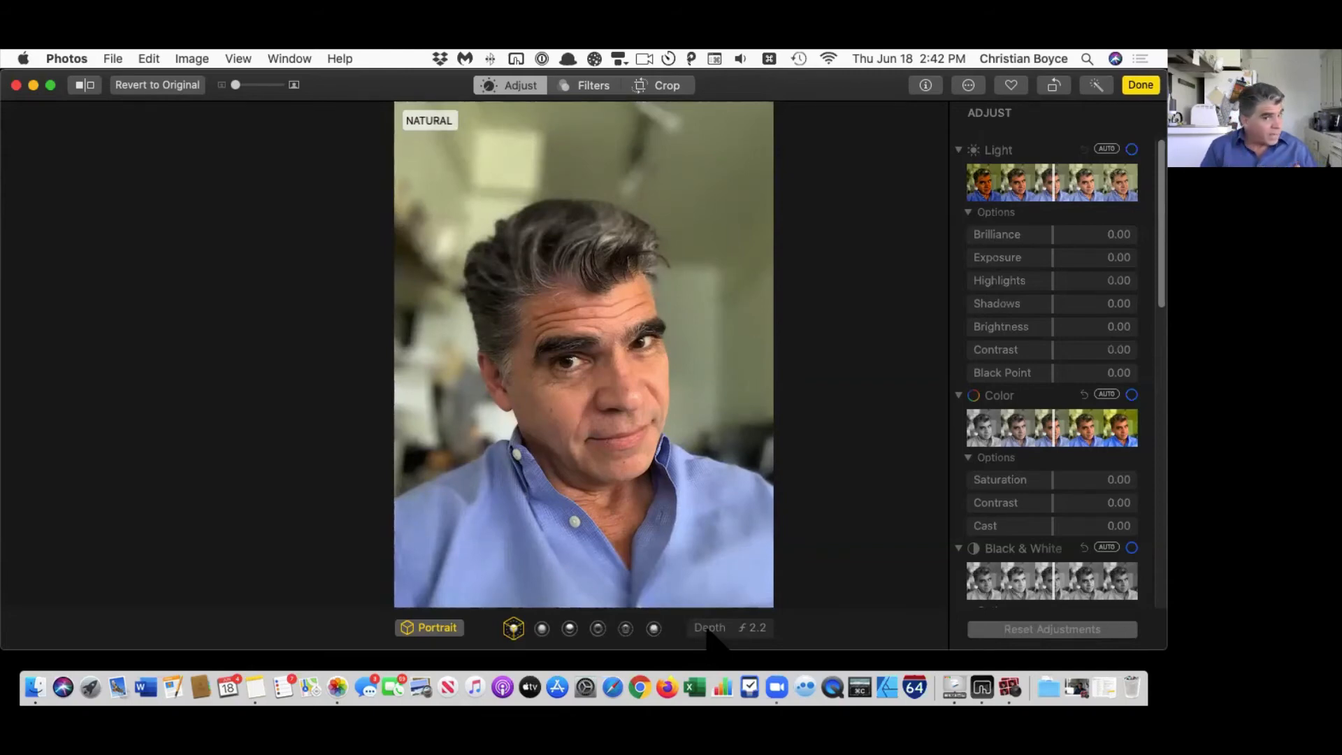
pyautogui.click(707, 627)
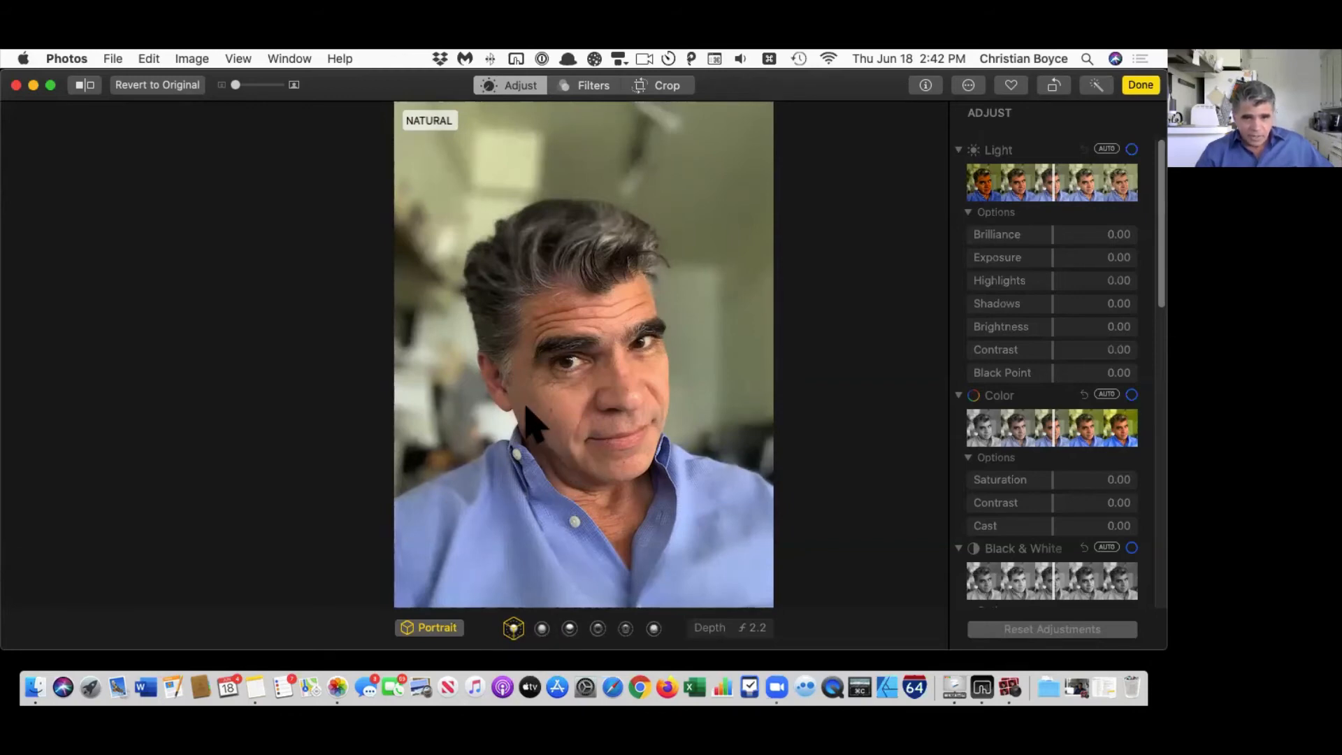
pyautogui.click(570, 628)
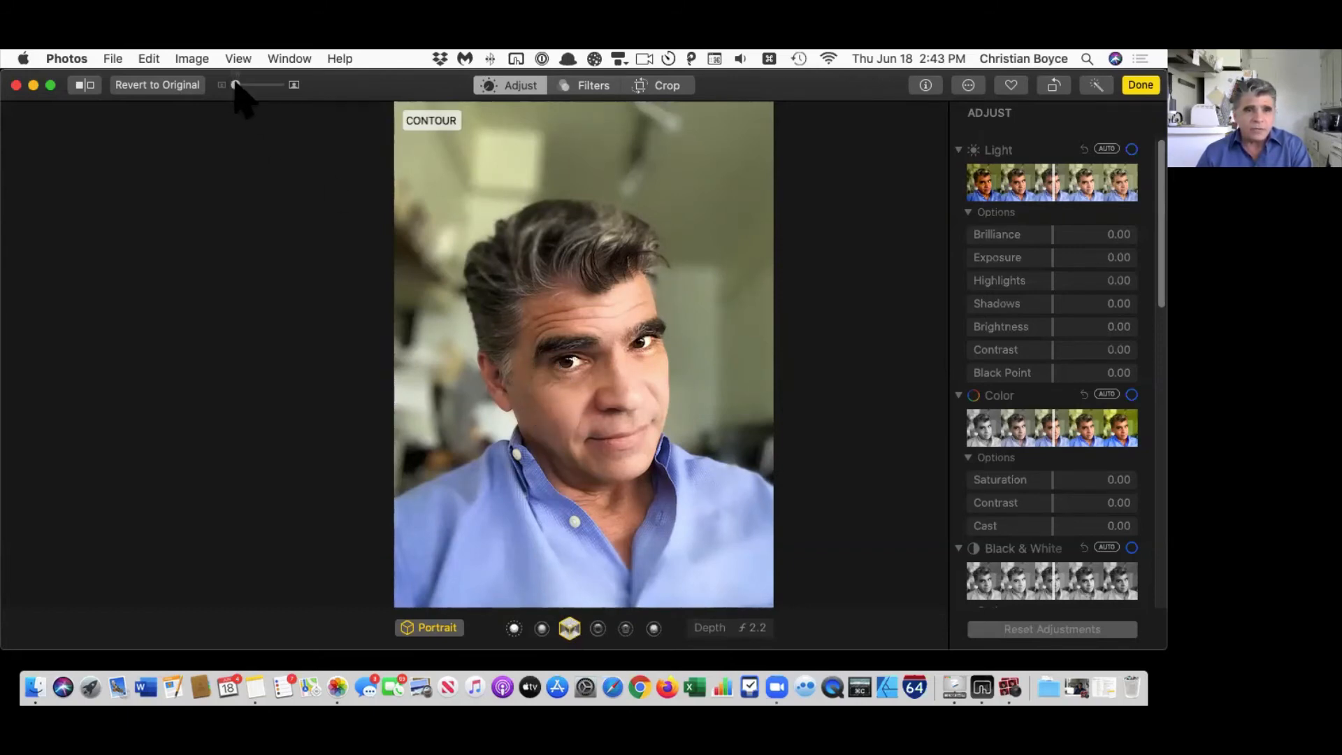
# Step: Retouch the spot on the man's cheek using a brush size of 19.67
pyautogui.moveTo(236, 84); pyautogui.dragTo(247, 85)
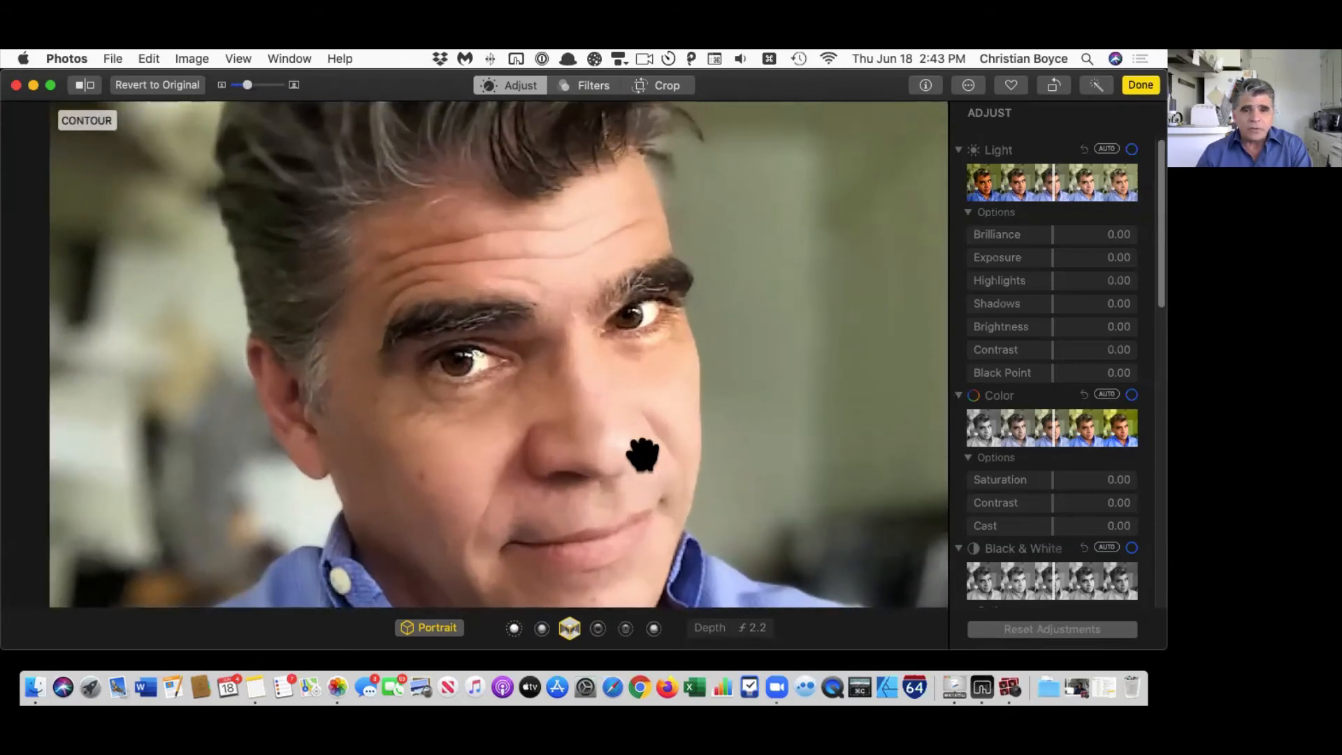
pyautogui.moveTo(599, 429); pyautogui.dragTo(704, 285)
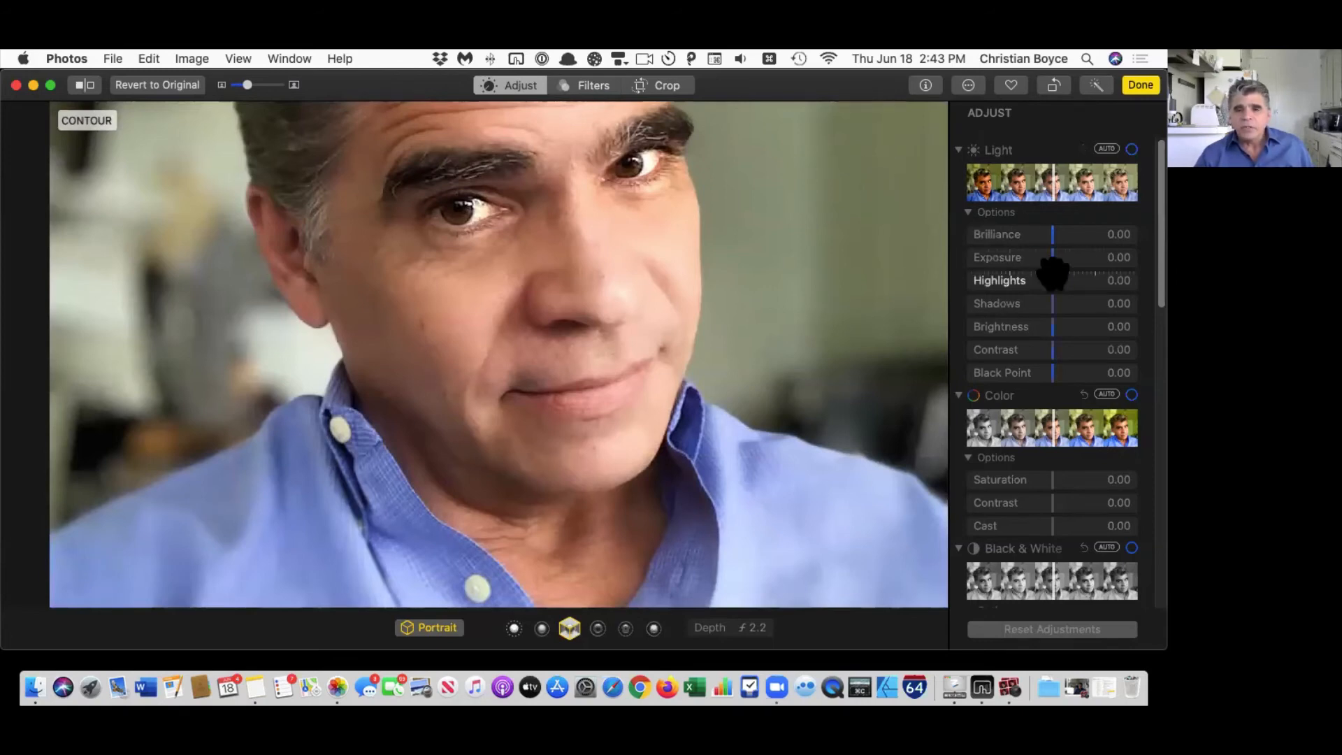
pyautogui.scroll(-10, 1052, 275)
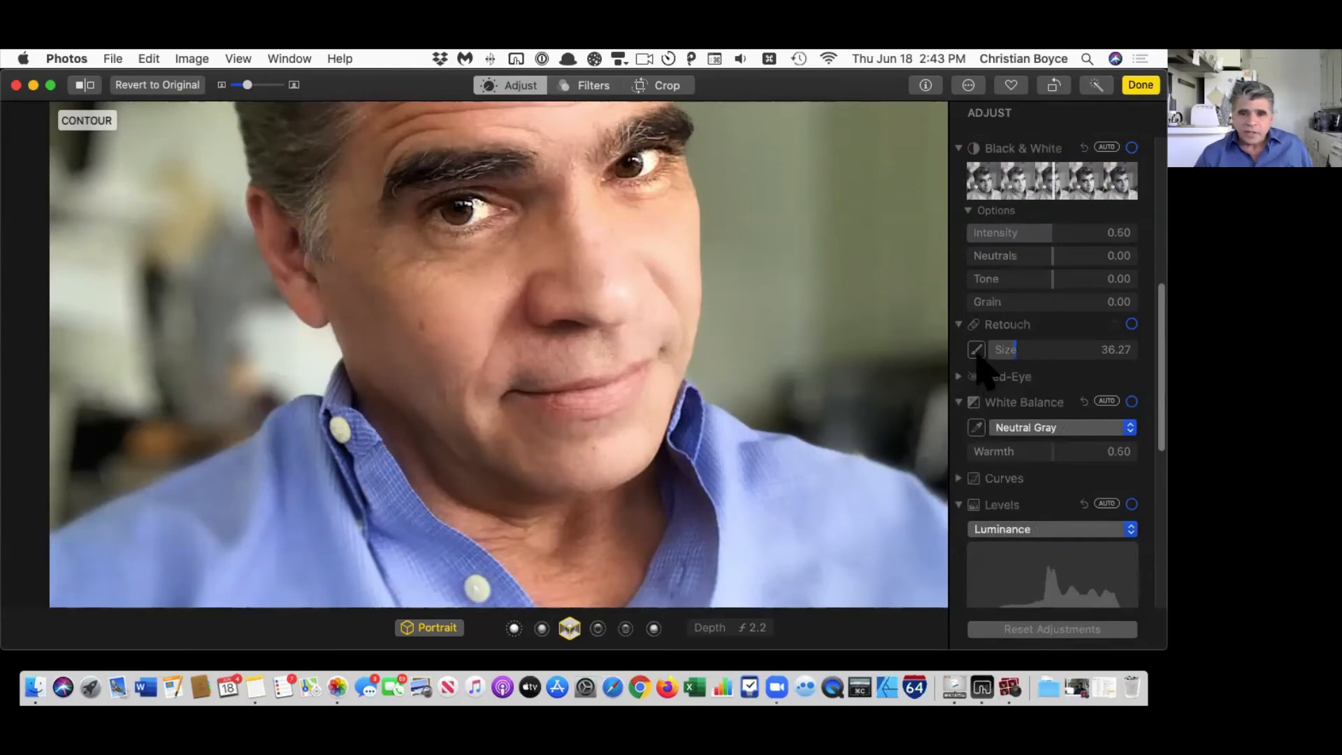
pyautogui.click(978, 351)
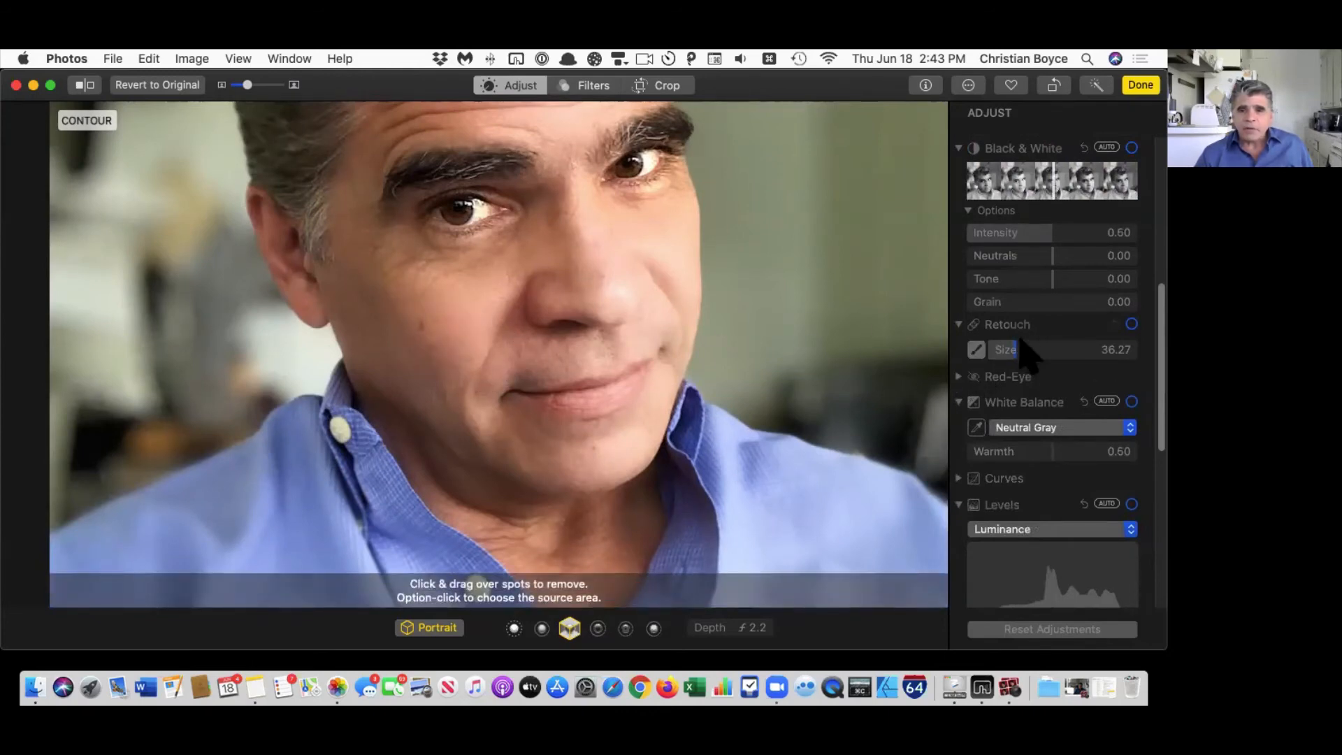
pyautogui.moveTo(1023, 344); pyautogui.dragTo(989, 350)
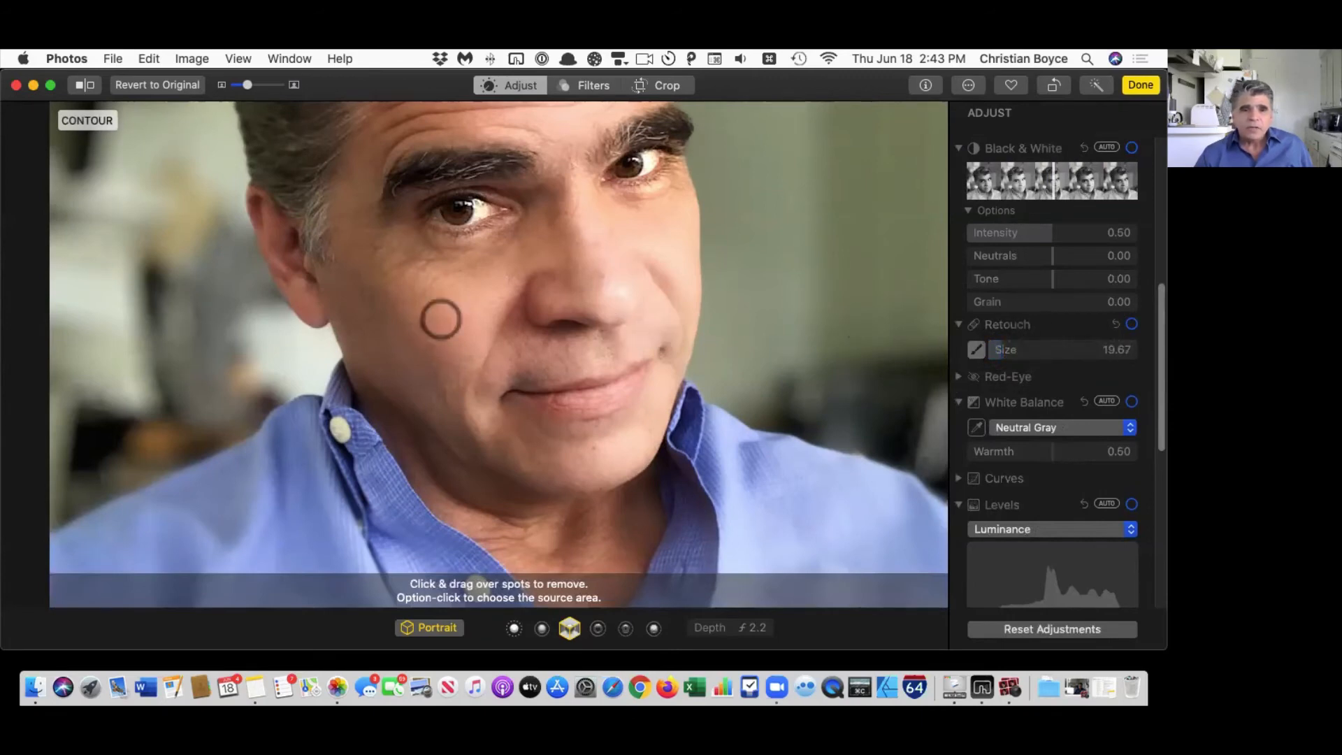
pyautogui.click(422, 323)
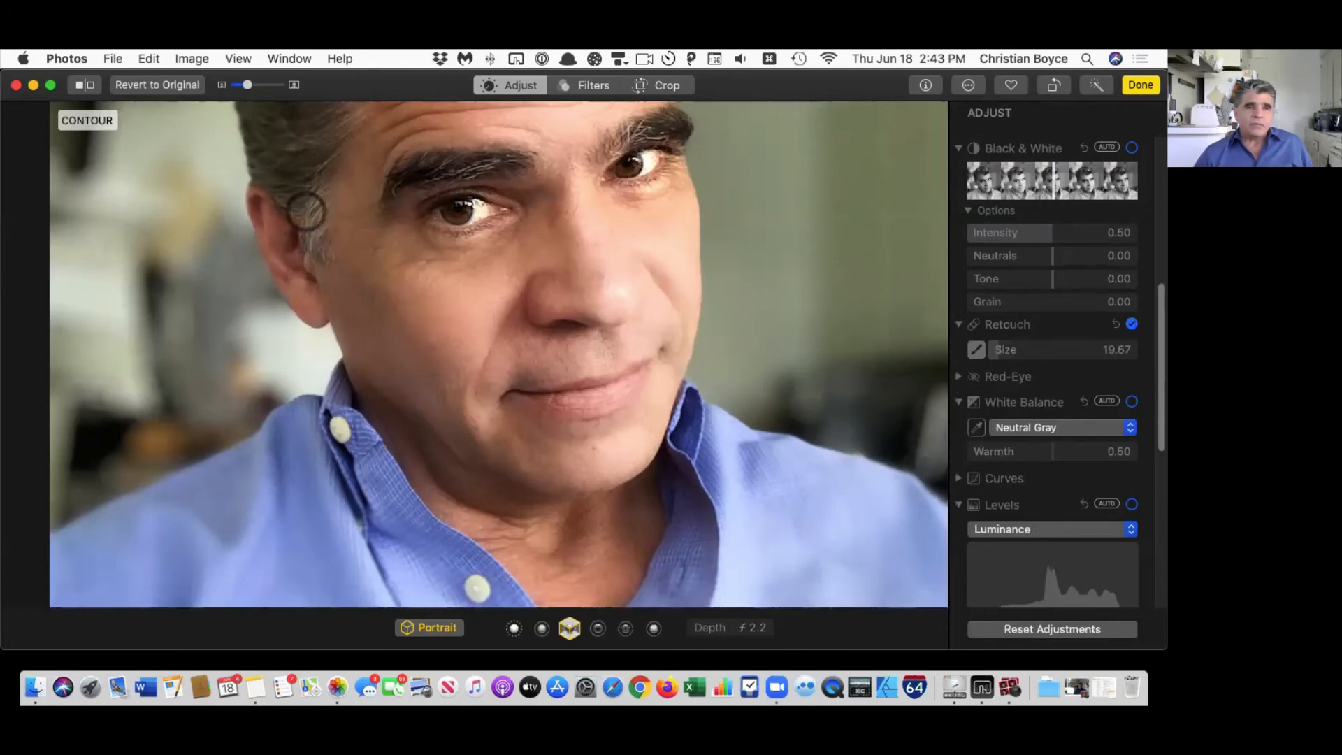
# Step: Retouch the lines below the eye with a brush size of 10.56, and compare the result with the original
pyautogui.moveTo(247, 85); pyautogui.dragTo(252, 84)
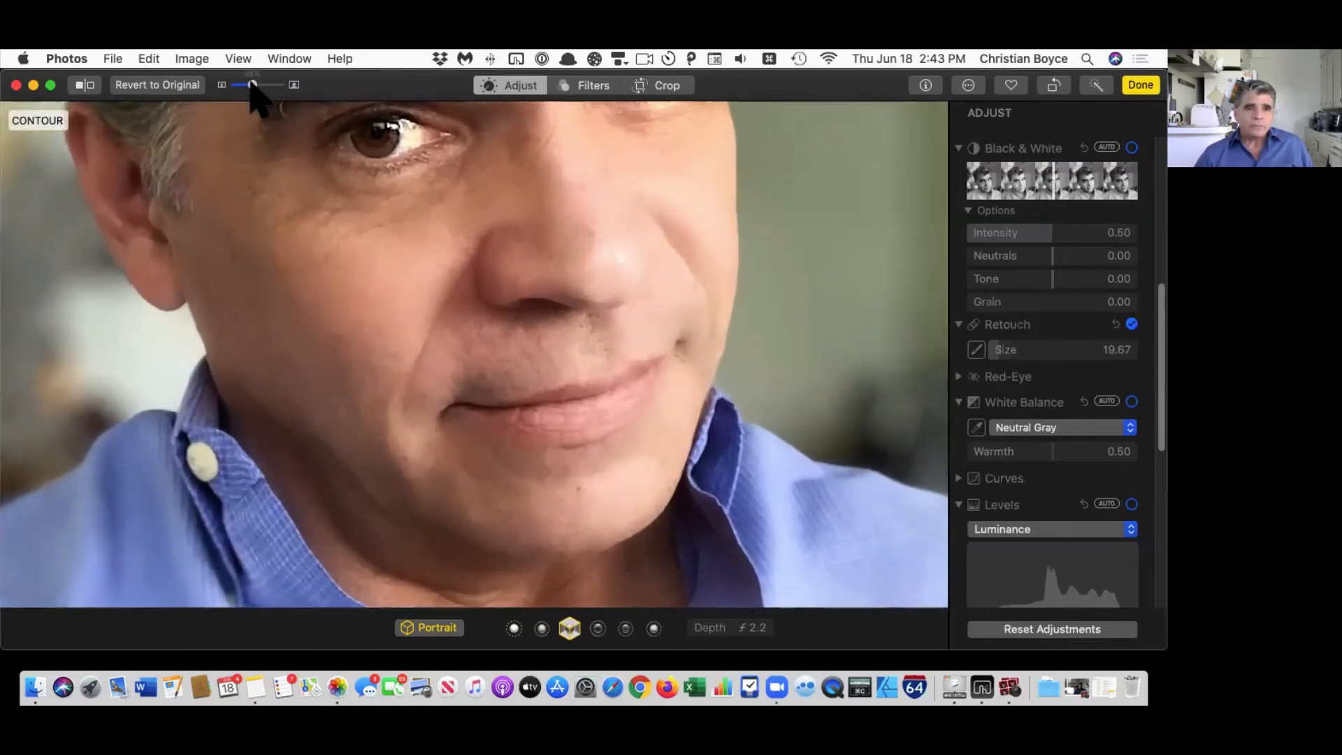
pyautogui.moveTo(260, 197); pyautogui.dragTo(393, 273)
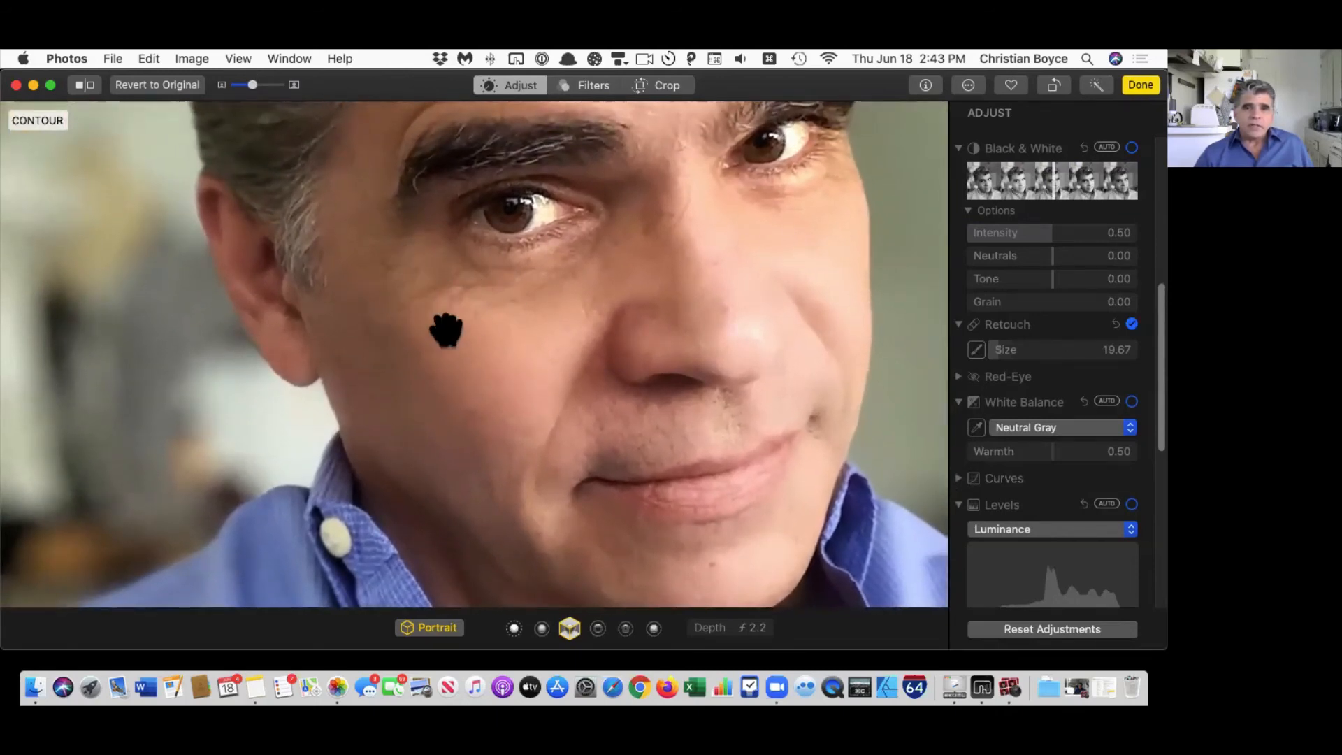
pyautogui.click(977, 350)
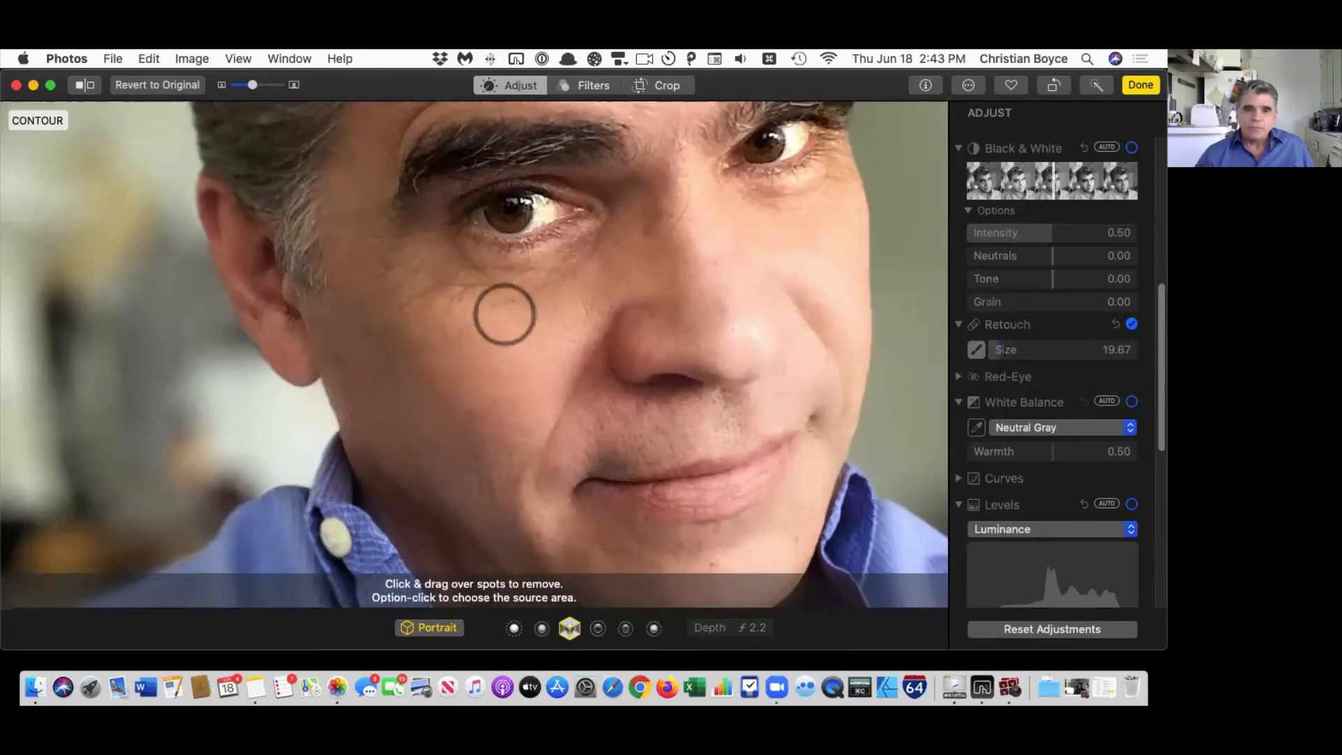
pyautogui.moveTo(1011, 352); pyautogui.dragTo(994, 355)
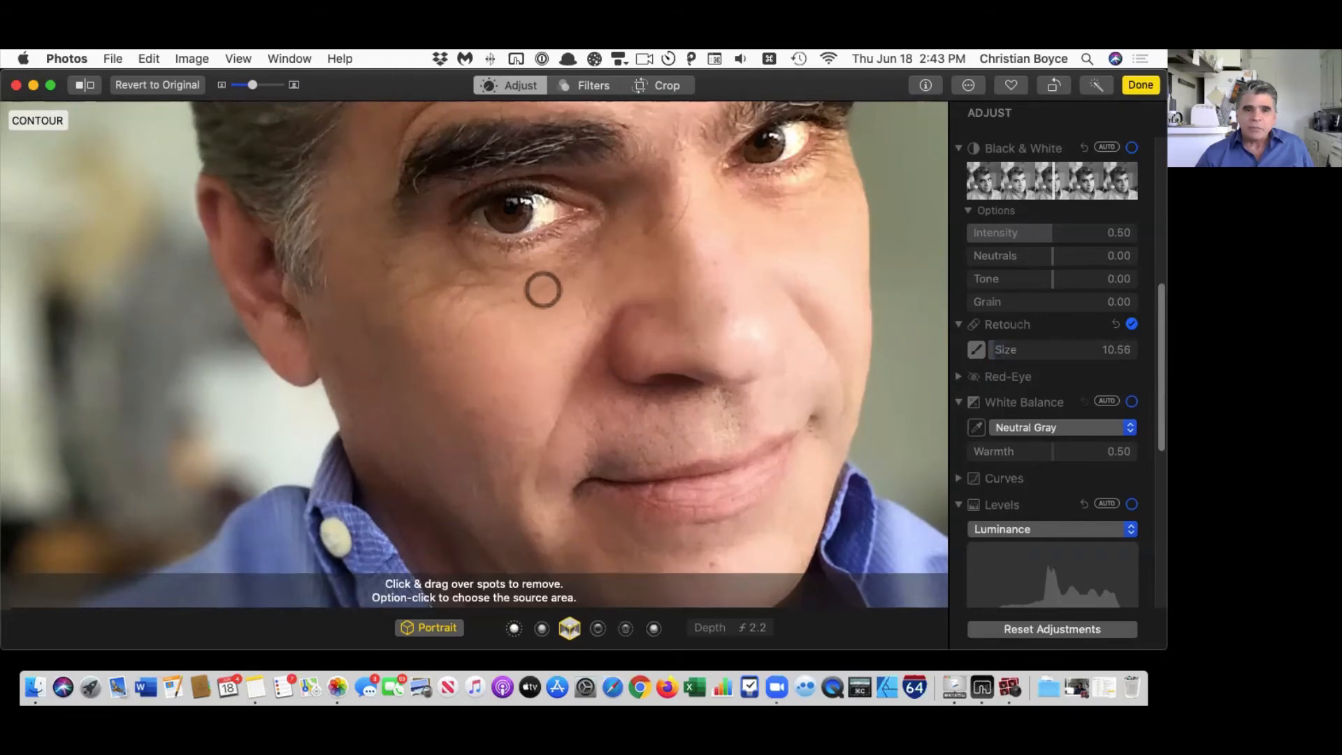
pyautogui.moveTo(543, 290)
pyautogui.mouseDown()
pyautogui.moveTo(491, 300)
pyautogui.moveTo(453, 341)
pyautogui.mouseUp()
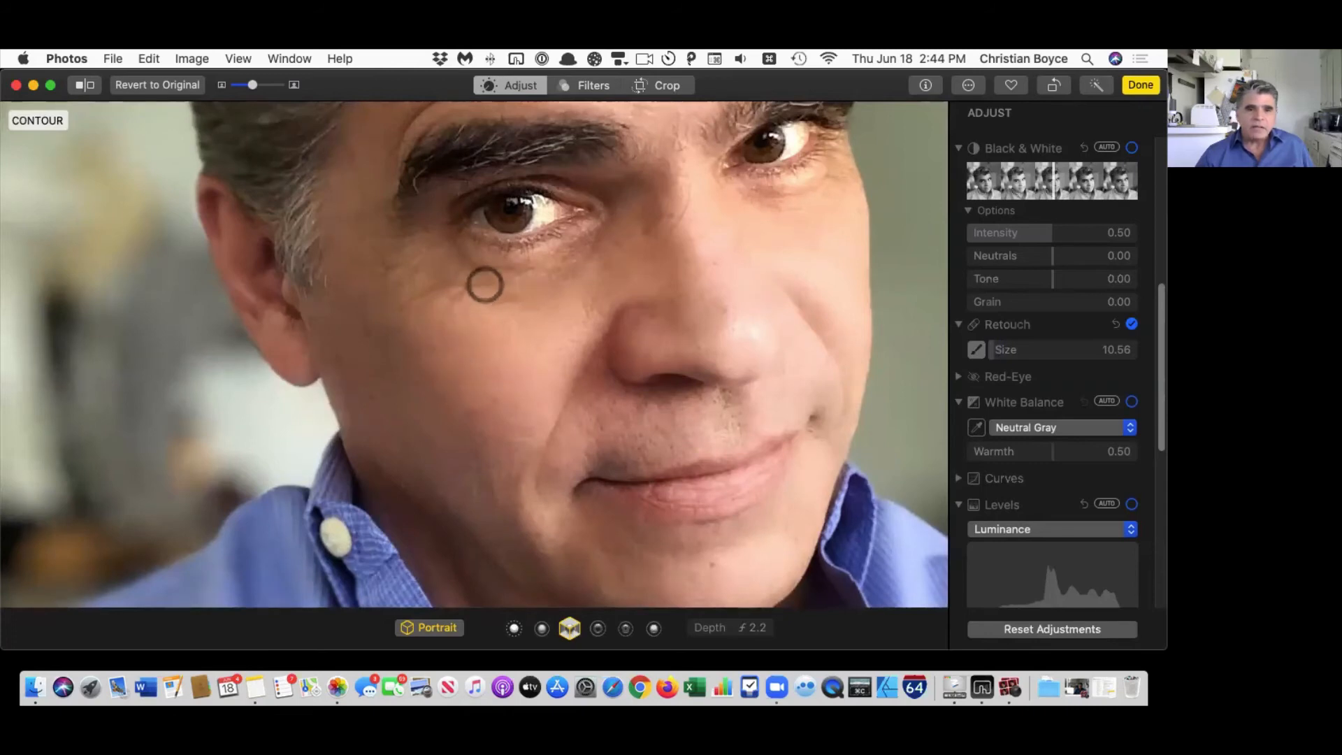
pyautogui.moveTo(487, 285)
pyautogui.mouseDown()
pyautogui.moveTo(425, 288)
pyautogui.moveTo(396, 320)
pyautogui.mouseUp()
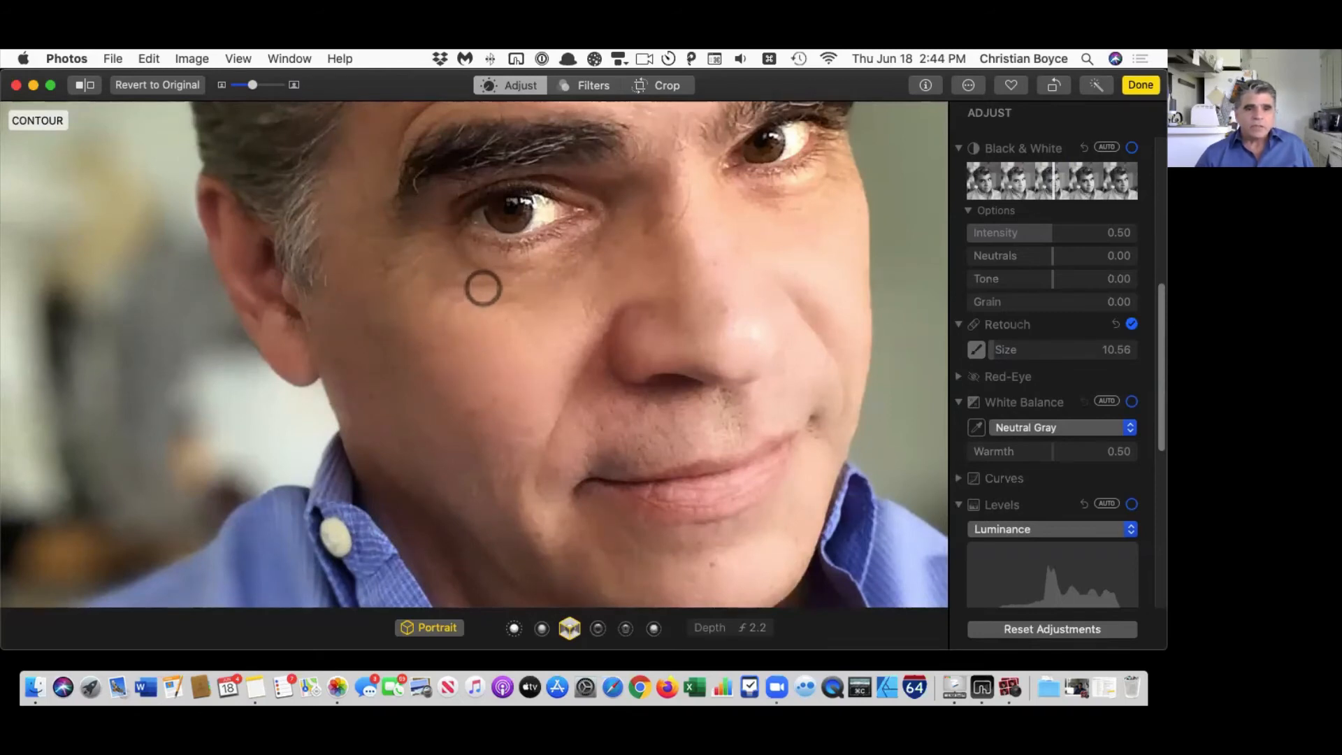
pyautogui.moveTo(481, 286)
pyautogui.mouseDown()
pyautogui.moveTo(430, 291)
pyautogui.moveTo(398, 258)
pyautogui.moveTo(377, 268)
pyautogui.mouseUp()
pyautogui.click(412, 261)
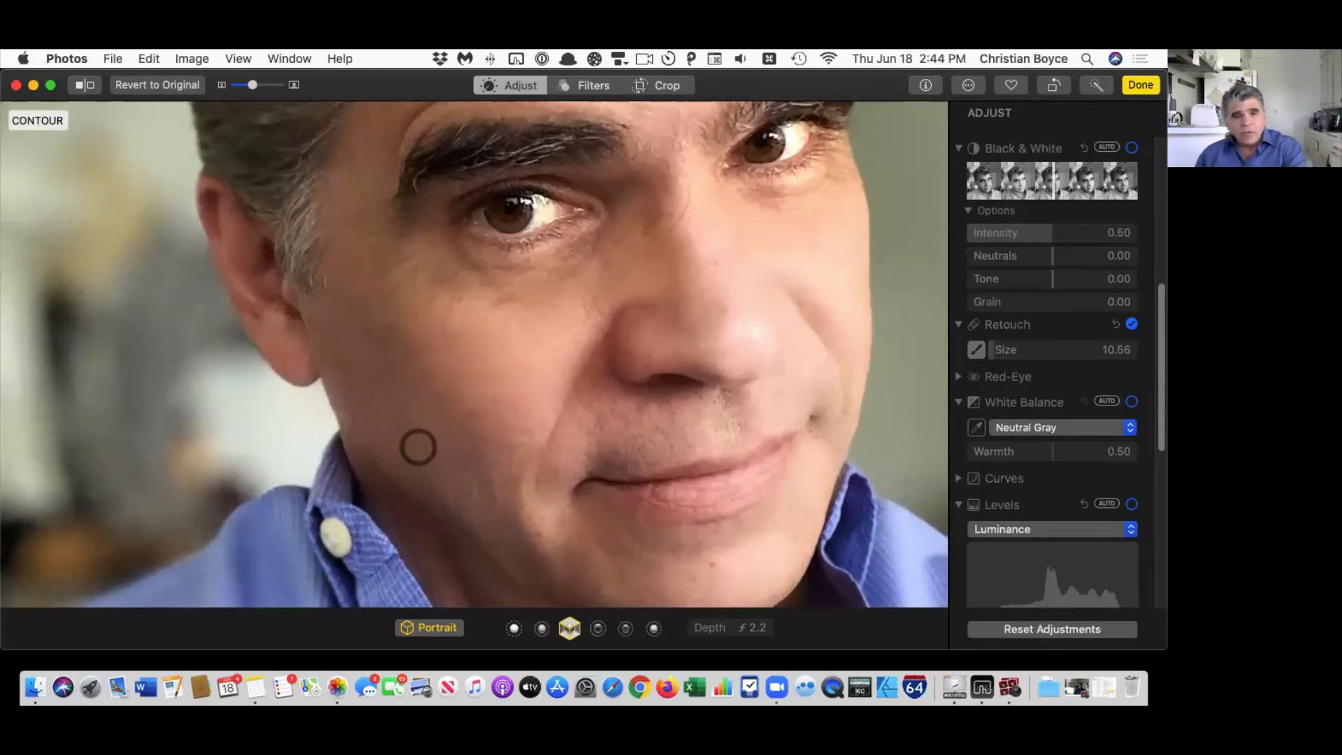
pyautogui.press('m')
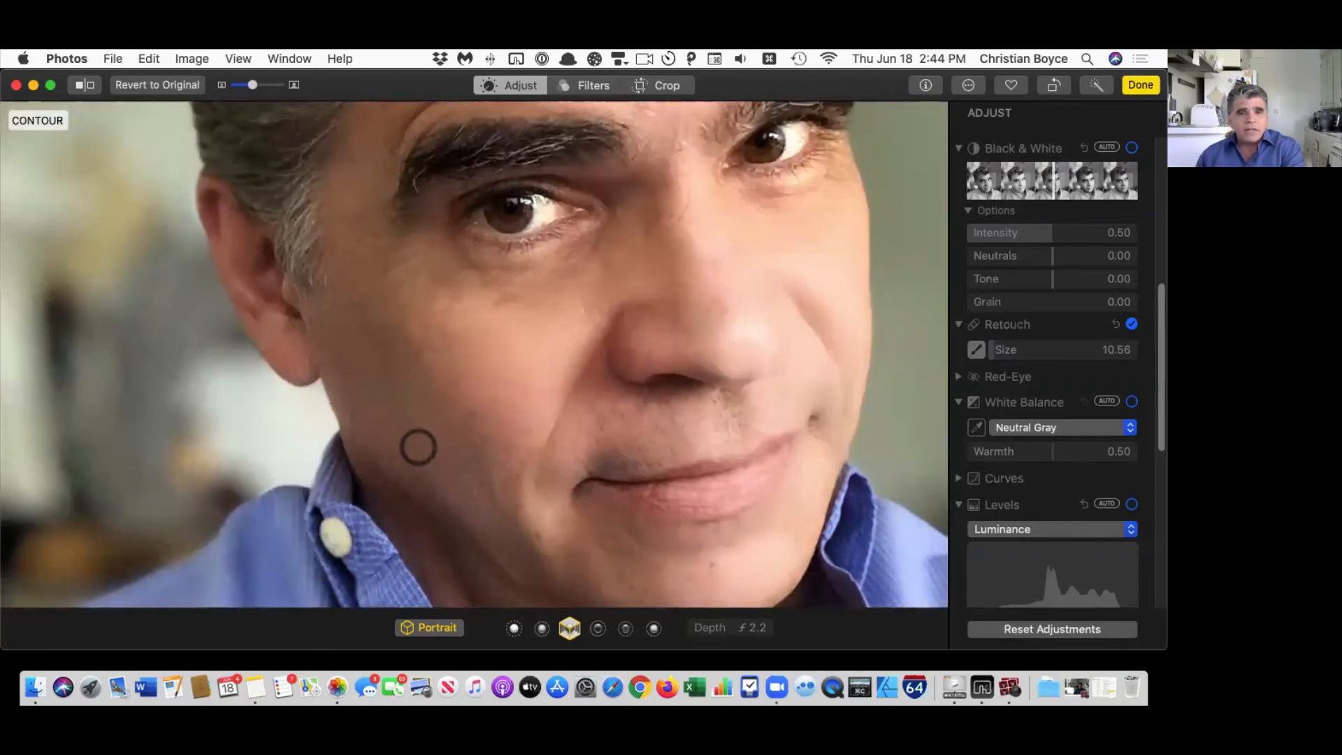
pyautogui.press('m')
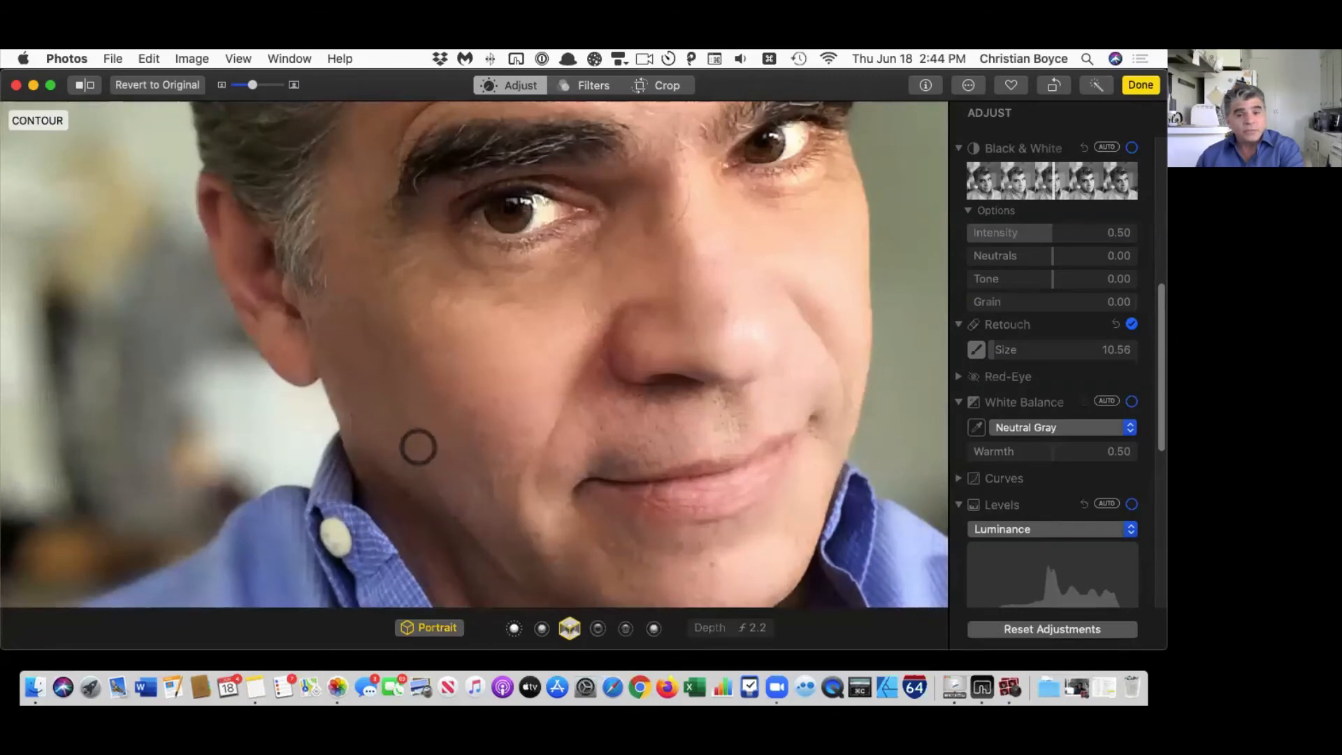
pyautogui.press('m')
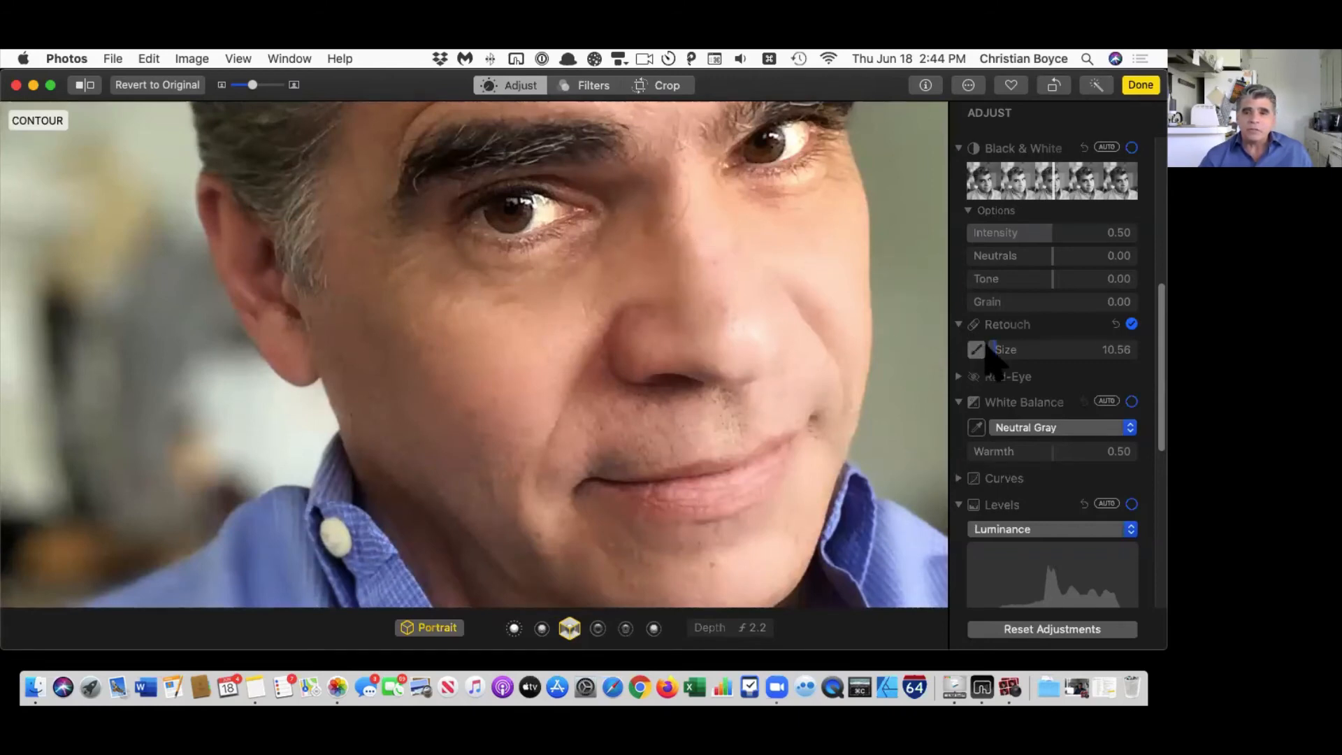
# Step: Retouch the bridge of the nose with a brush size of 6.21, and check the upper part of the head
pyautogui.moveTo(1002, 351); pyautogui.dragTo(991, 354)
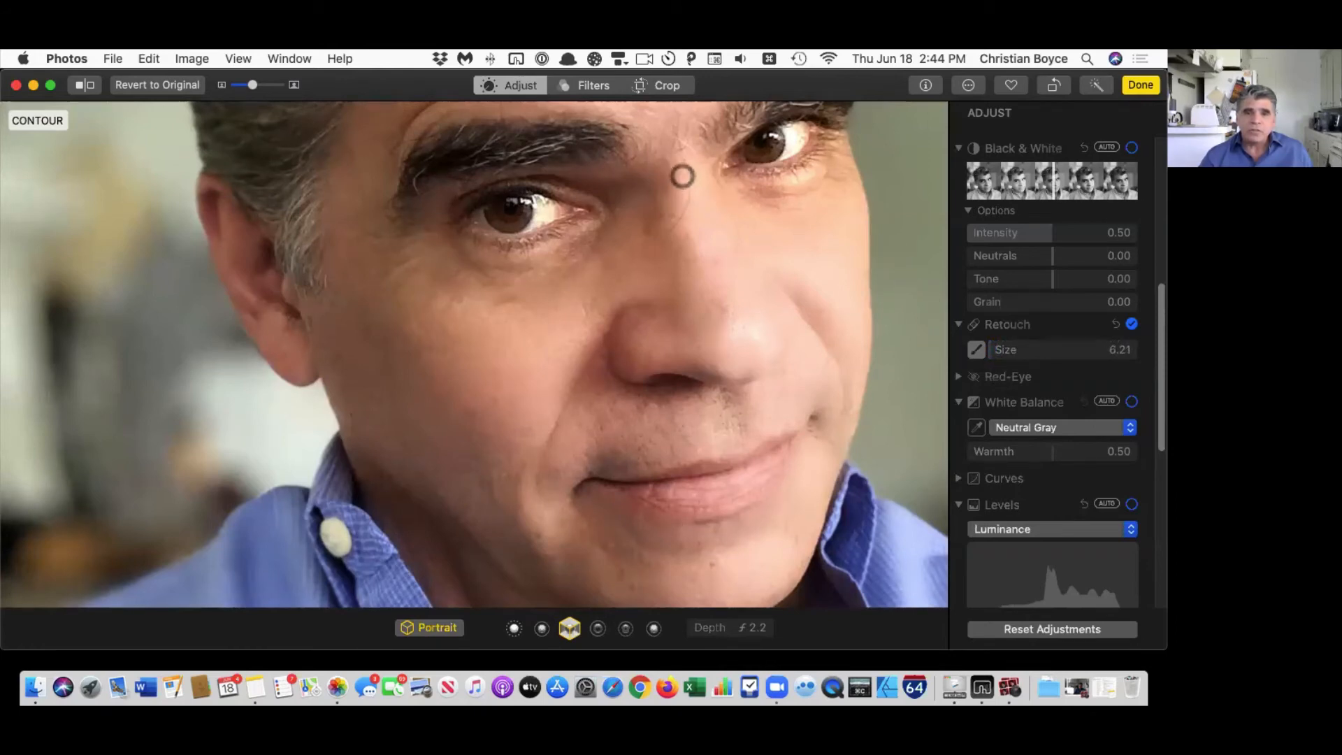
pyautogui.moveTo(687, 193); pyautogui.dragTo(671, 229)
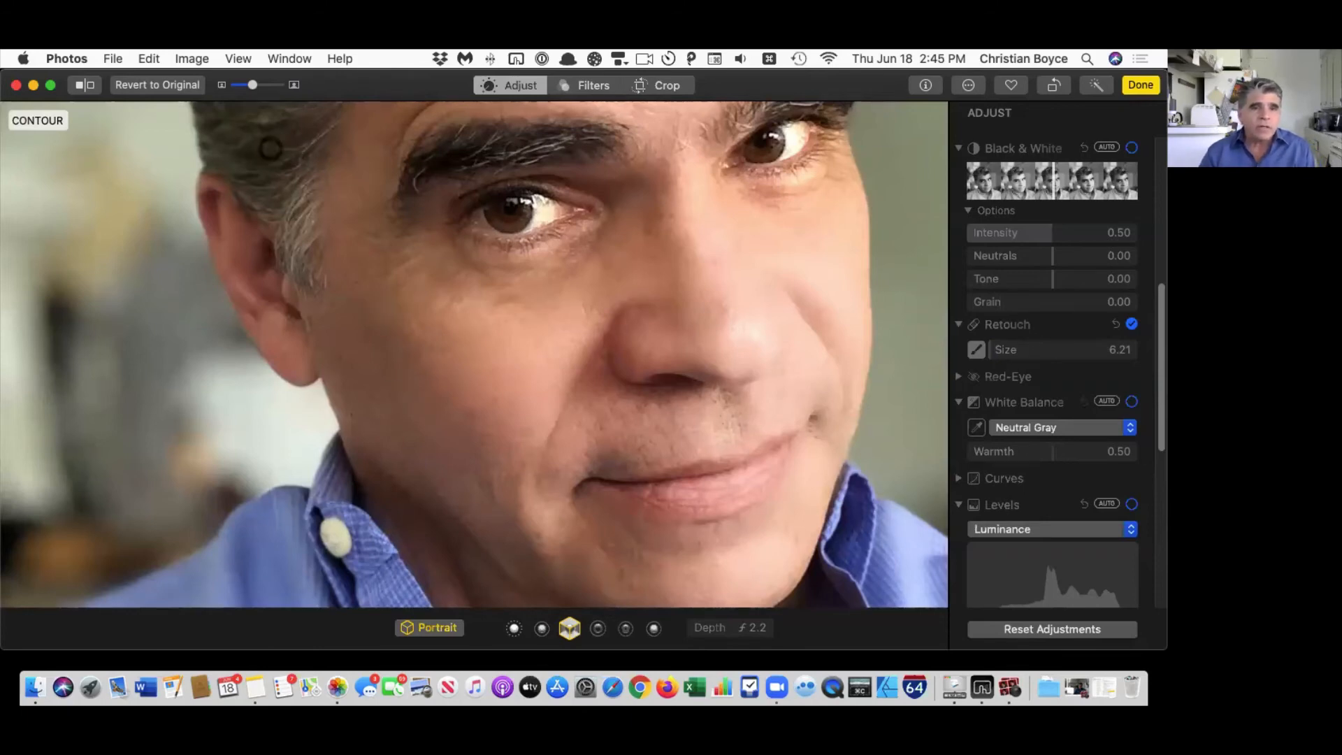
pyautogui.moveTo(253, 85); pyautogui.dragTo(248, 85)
pyautogui.scroll(6, 549, 186)
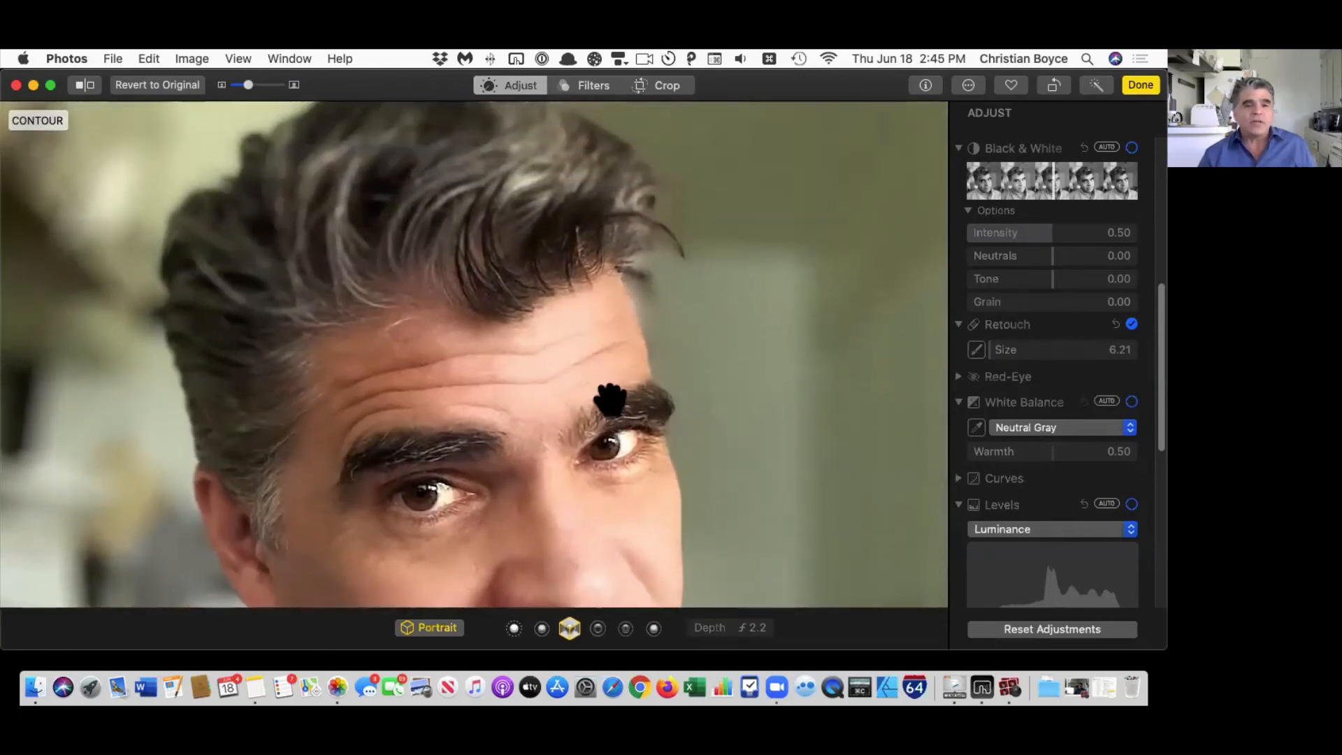
pyautogui.scroll(-3, 611, 326)
pyautogui.scroll(-2, 611, 326)
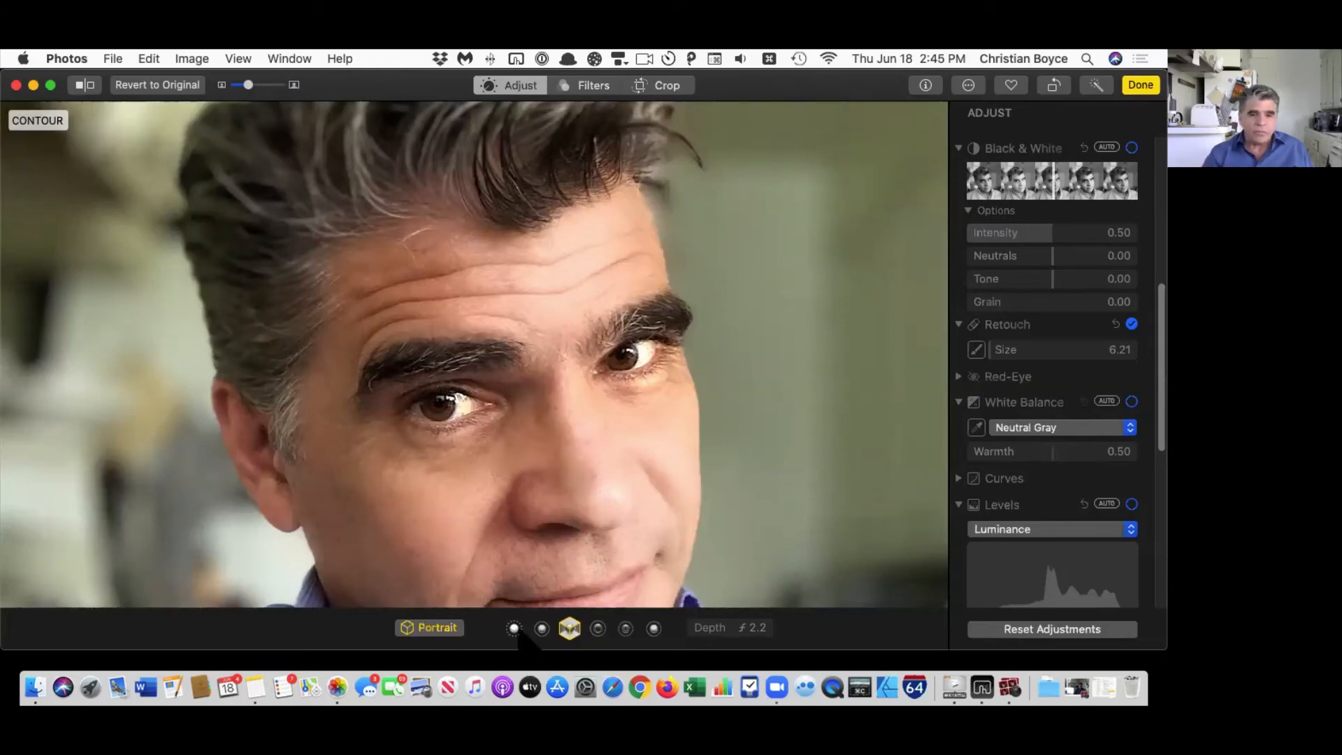
# Step: Compare the whole retouched portrait with its original, finish editing and return to the album
pyautogui.moveTo(710, 629)
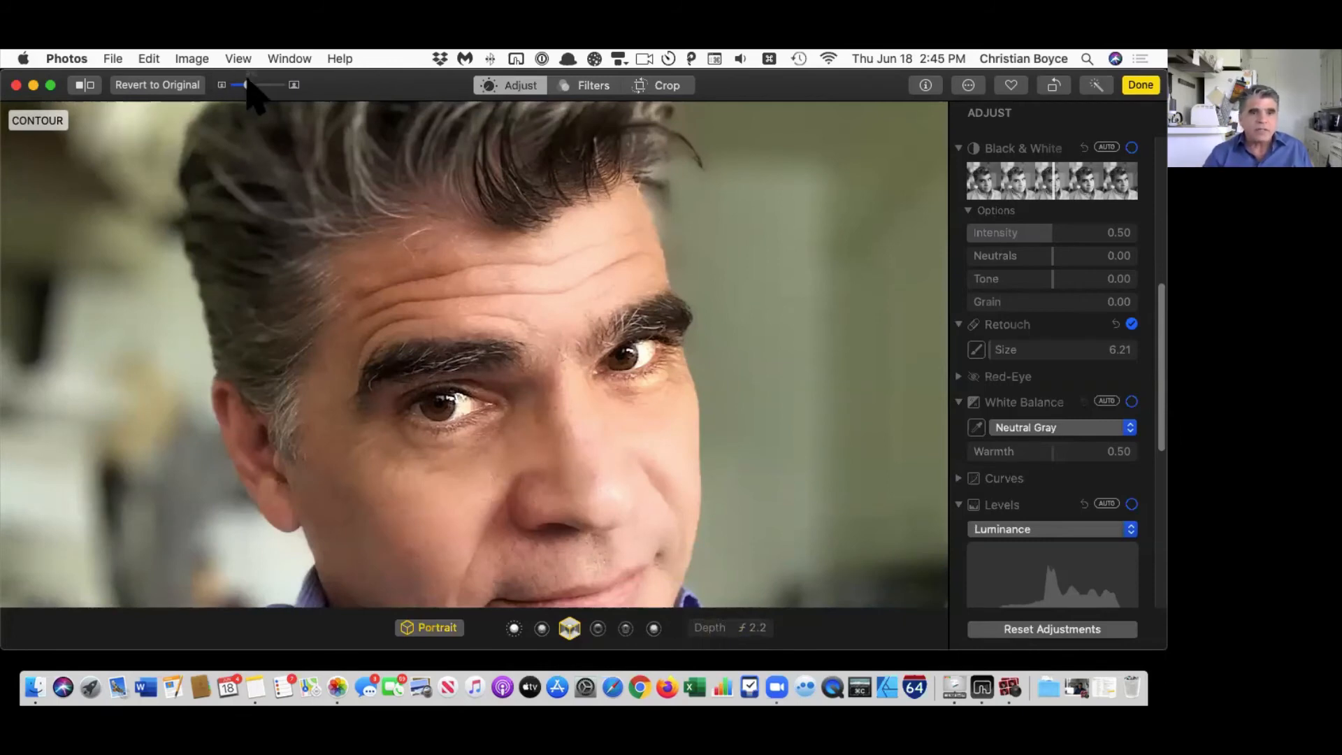
pyautogui.moveTo(249, 85); pyautogui.dragTo(238, 85)
pyautogui.moveTo(716, 628)
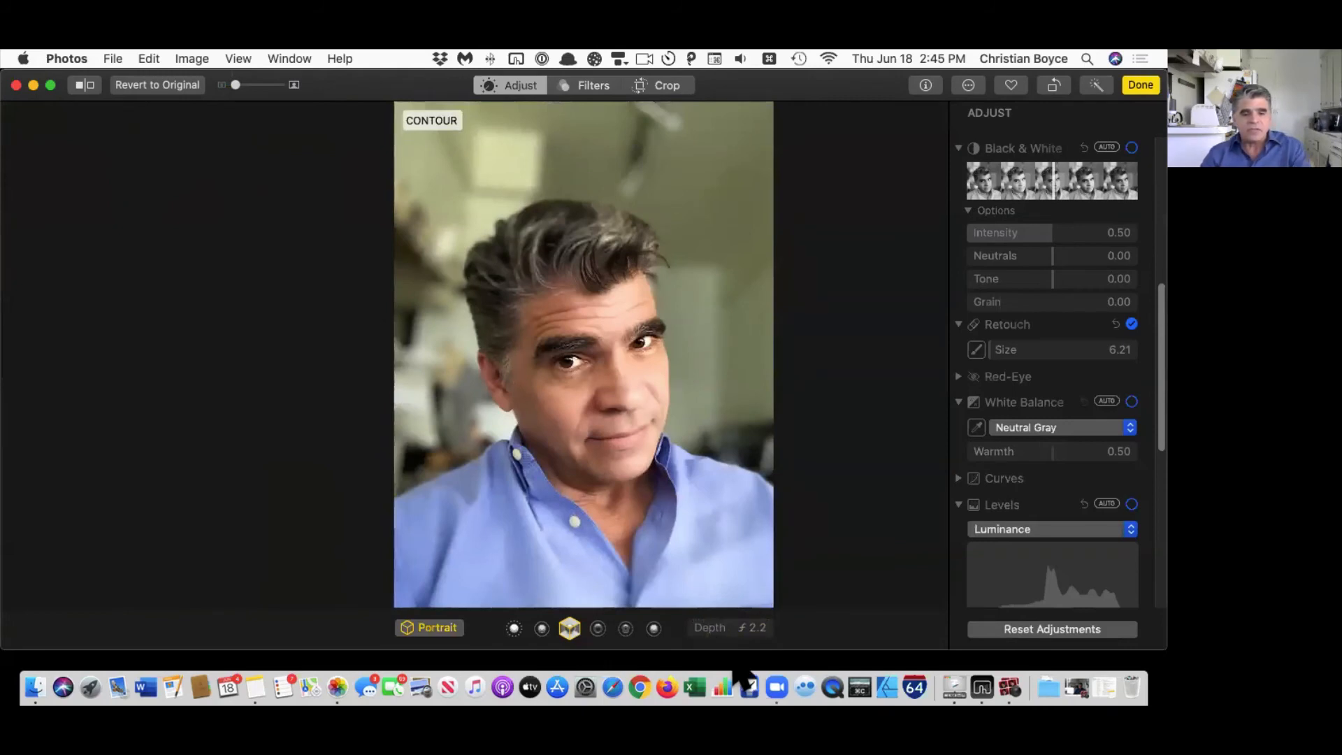
pyautogui.press('m')
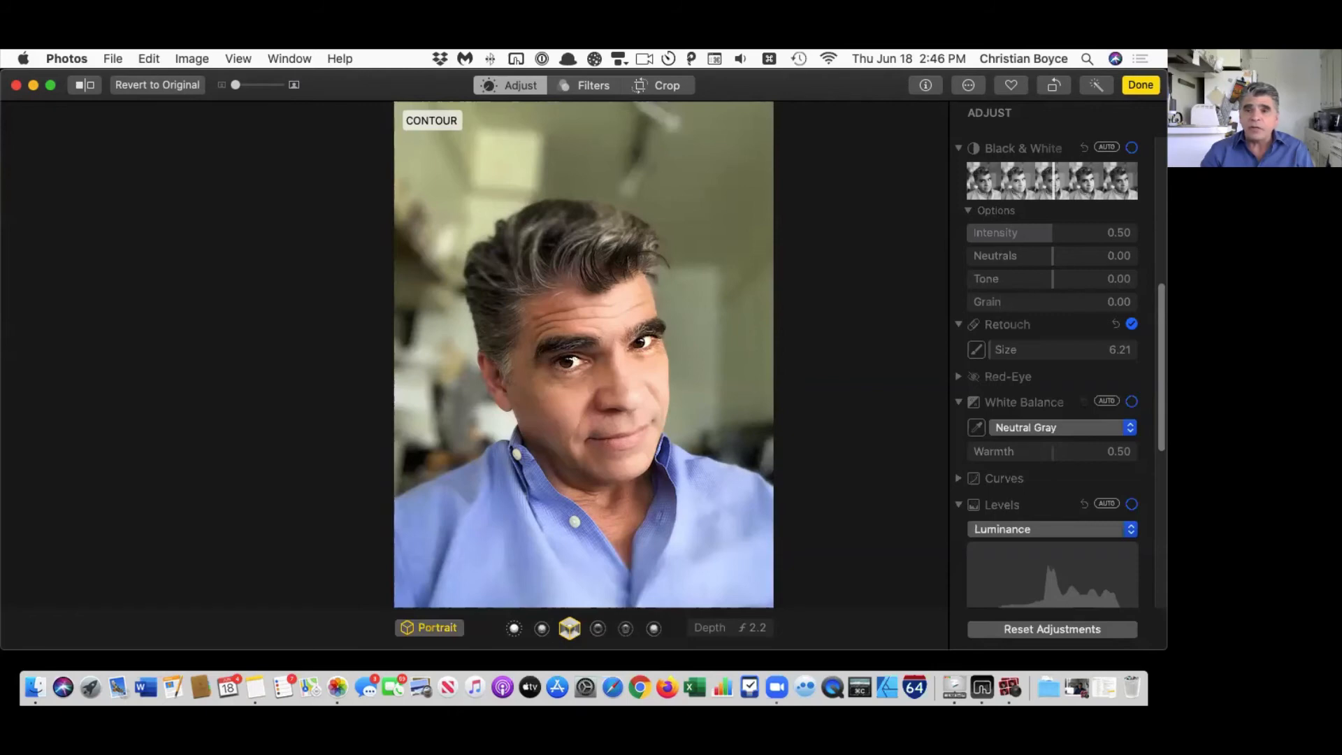
pyautogui.click(1141, 86)
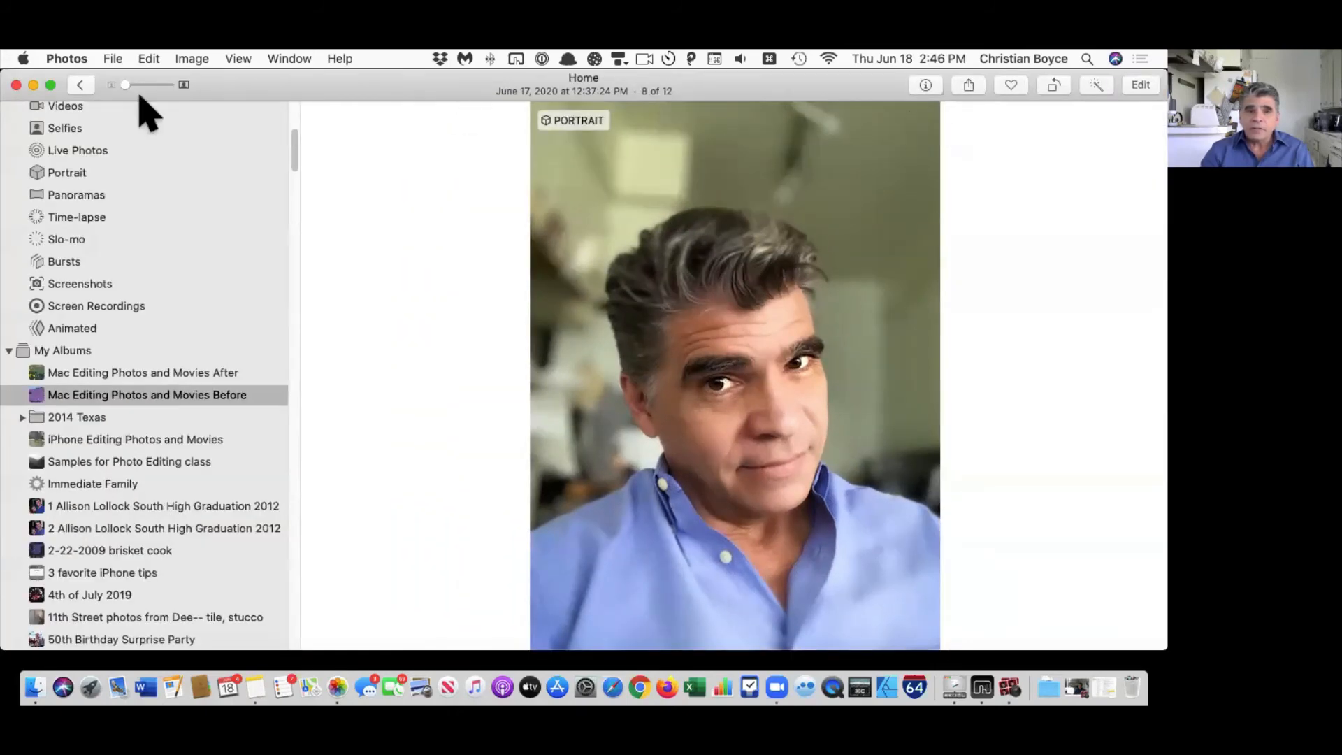
pyautogui.click(80, 85)
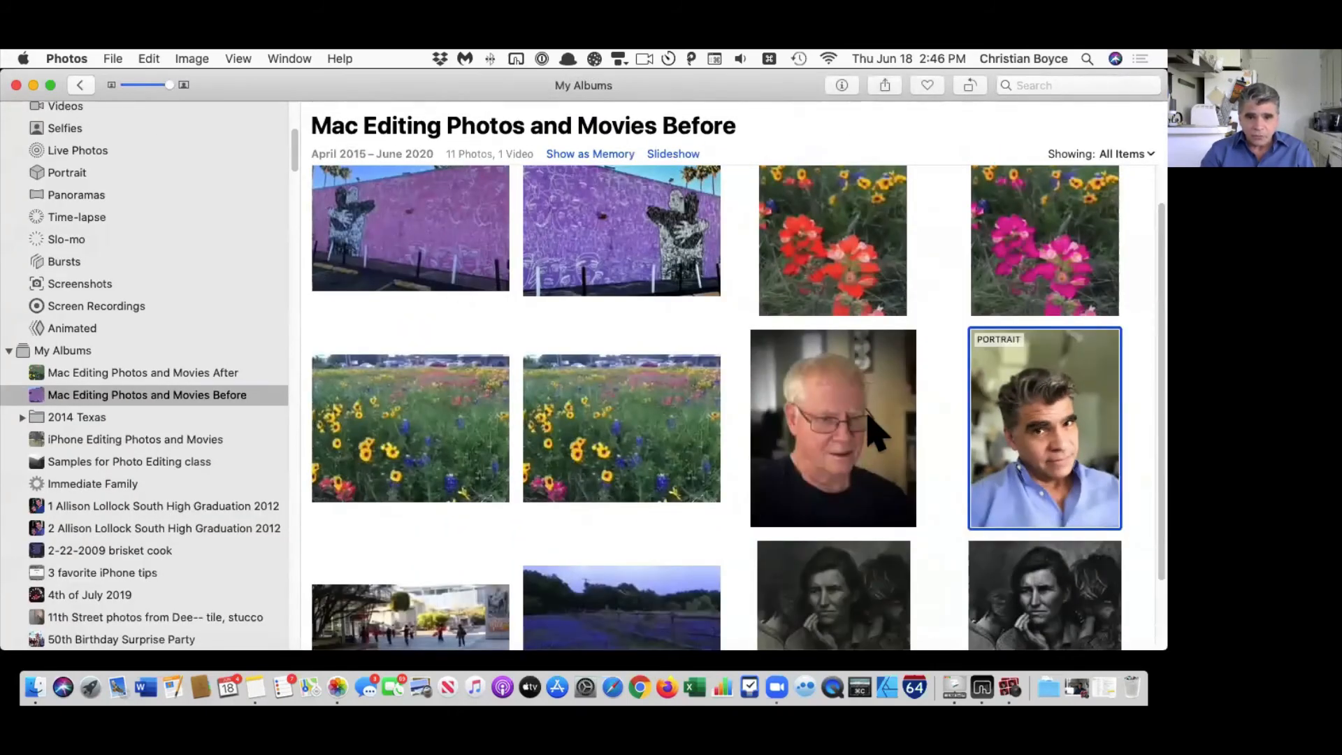
# Step: Open the 19-second plaza video in the album Mac Editing Photos and Movies Before
pyautogui.scroll(-3, 878, 433)
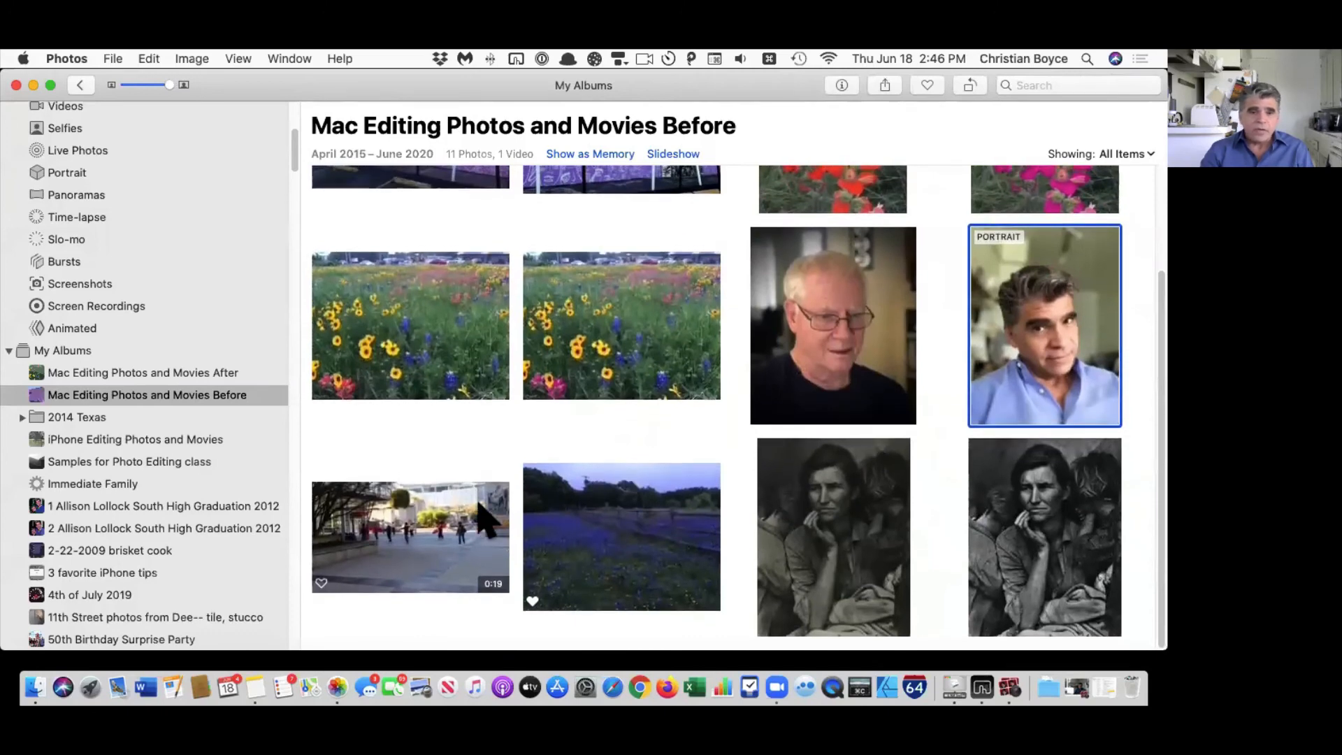
pyautogui.click(479, 506)
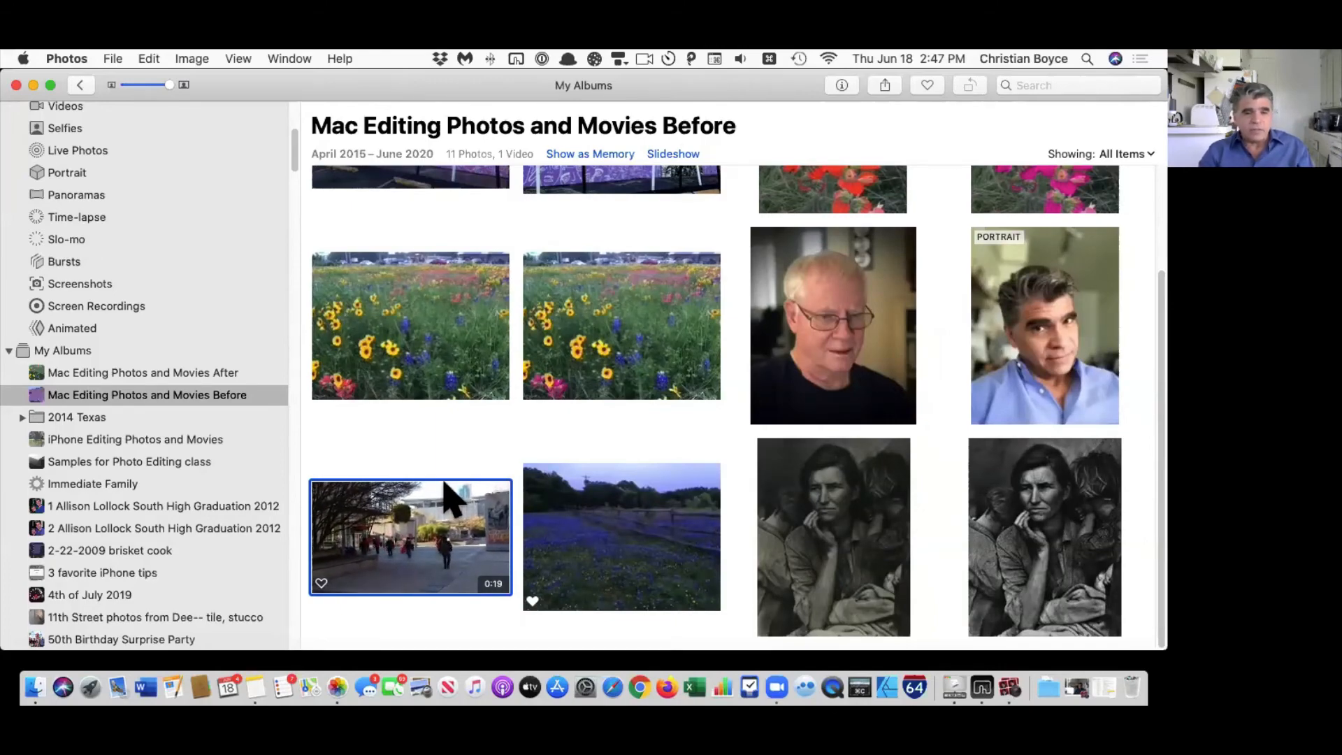
pyautogui.doubleClick(446, 495)
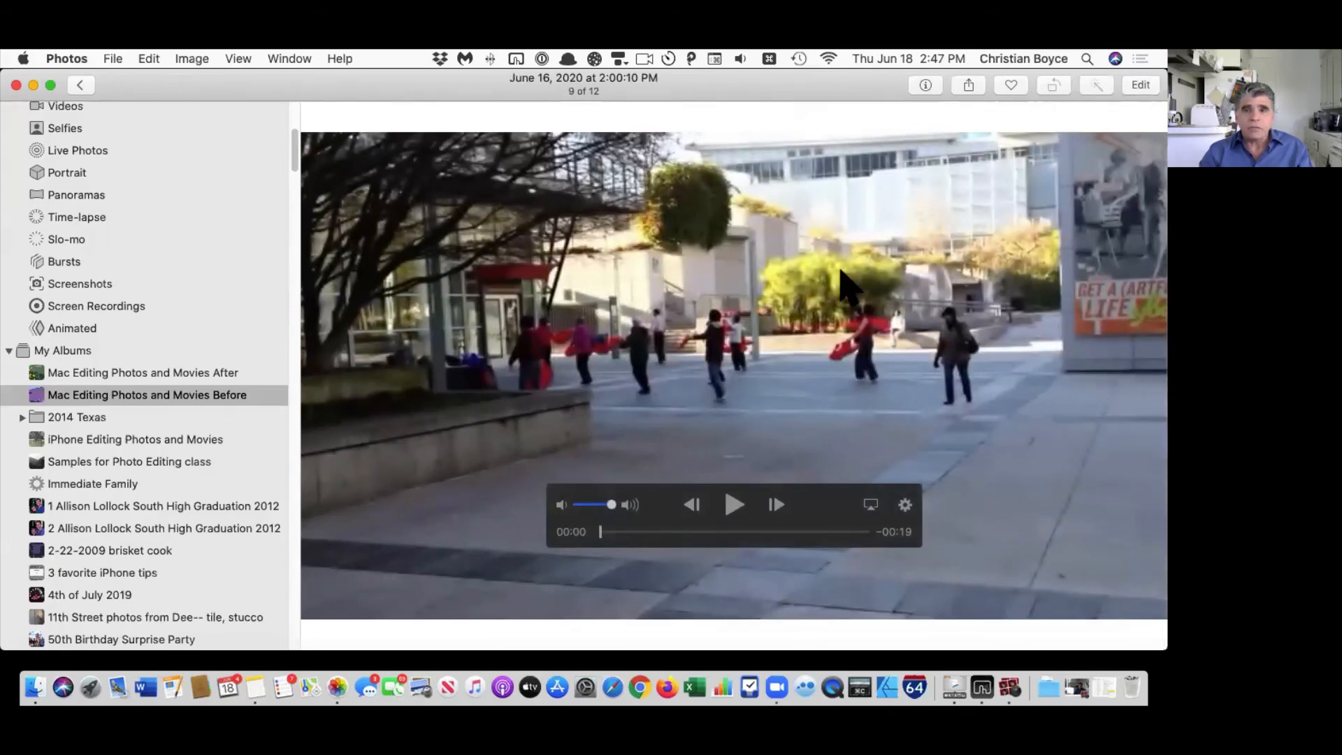
# Step: Check the editing view for the plaza video and play the first second of the clip
pyautogui.click(1140, 85)
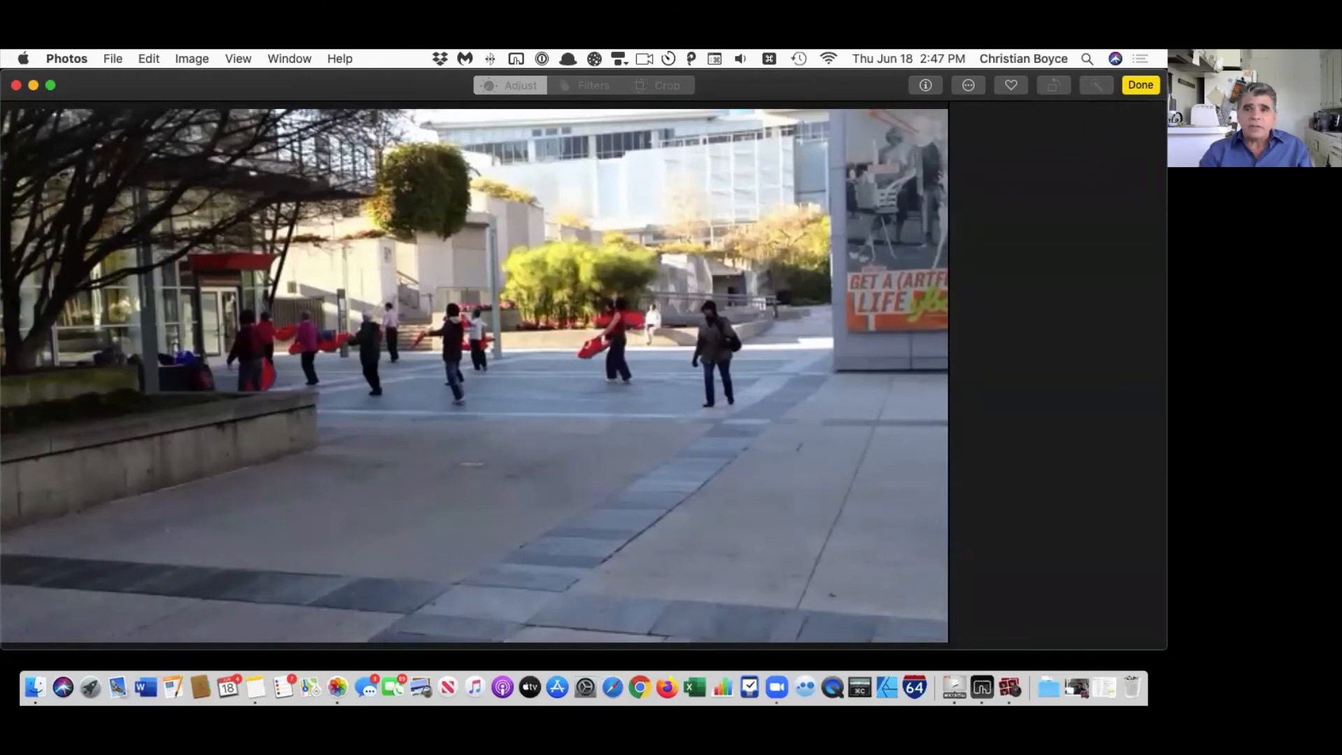
pyautogui.click(1140, 85)
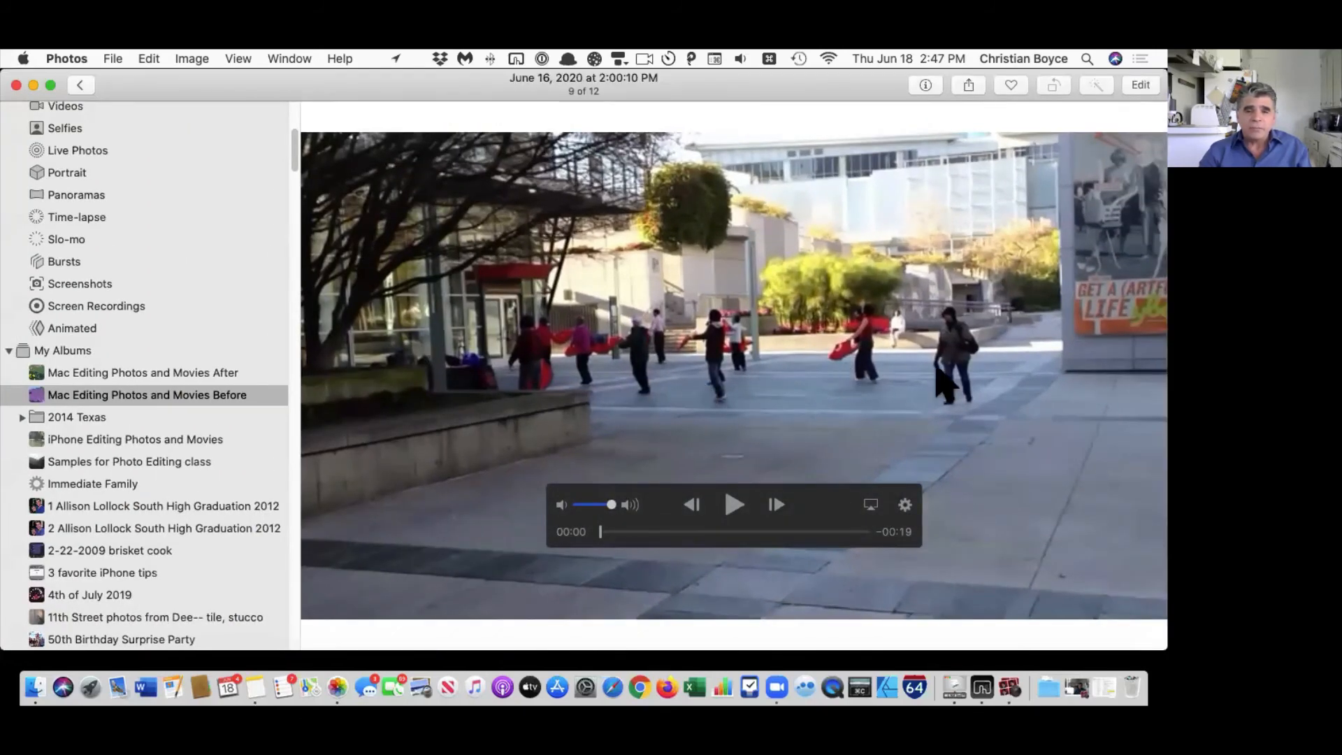
pyautogui.click(734, 507)
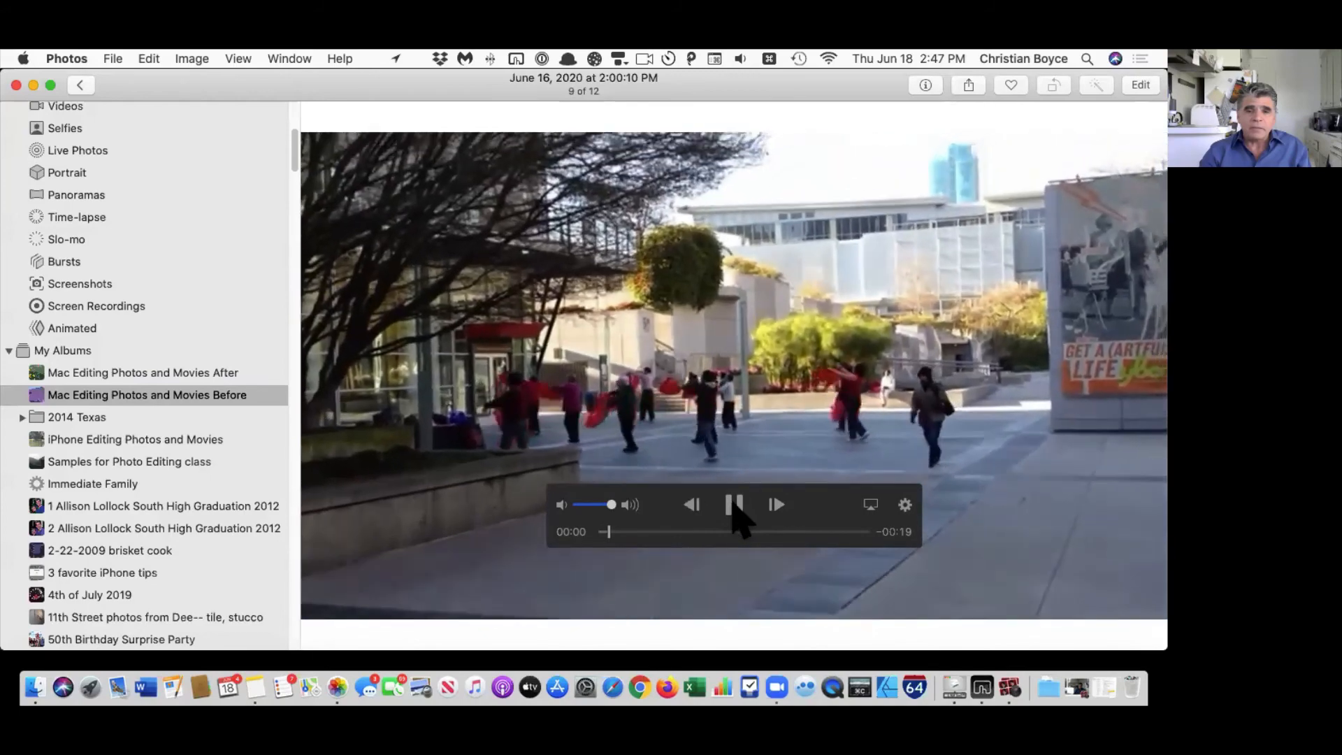
pyautogui.click(734, 507)
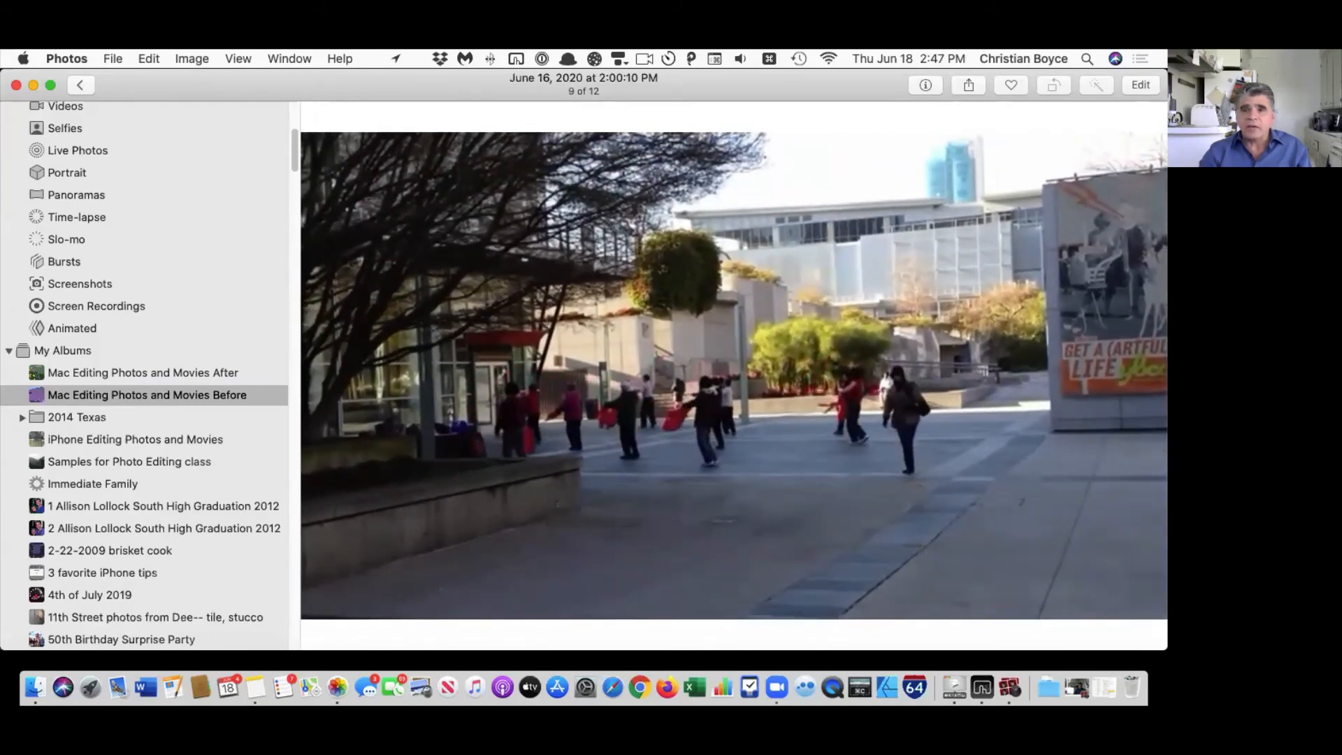
pyautogui.click(1142, 85)
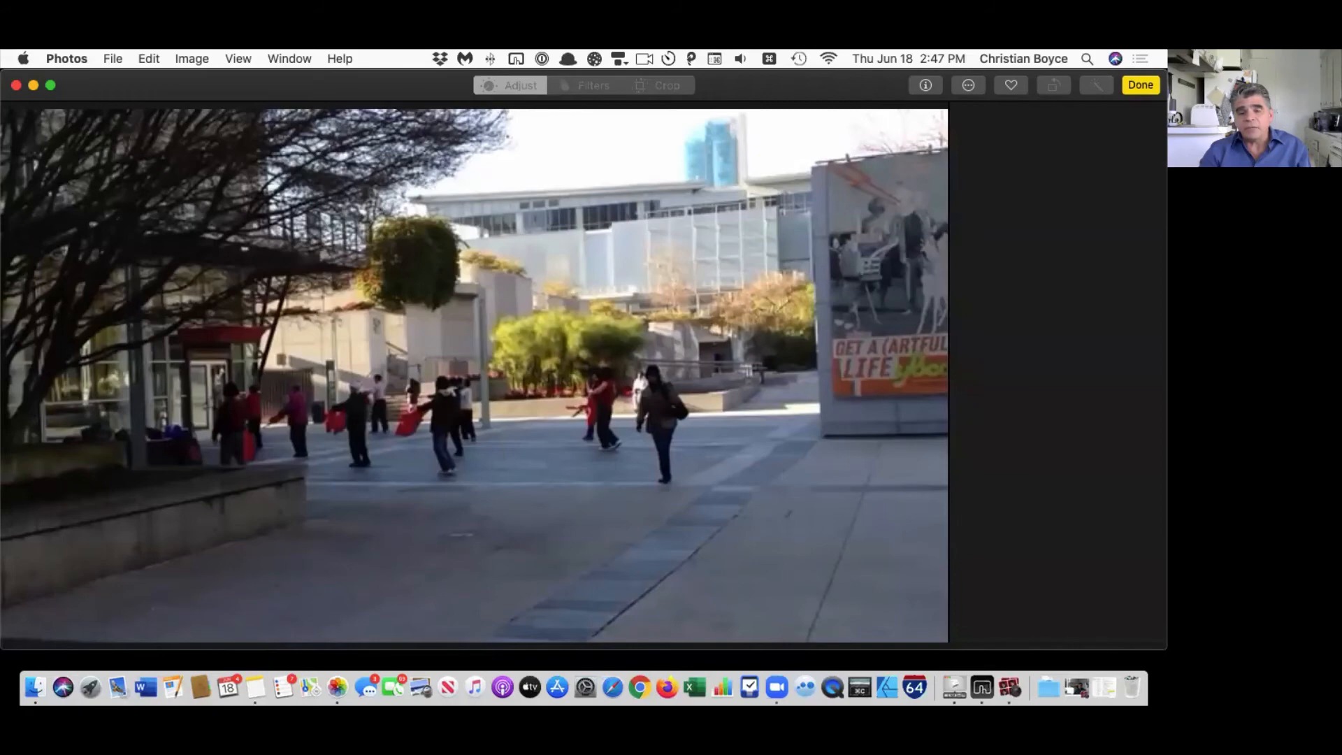
pyautogui.click(1141, 85)
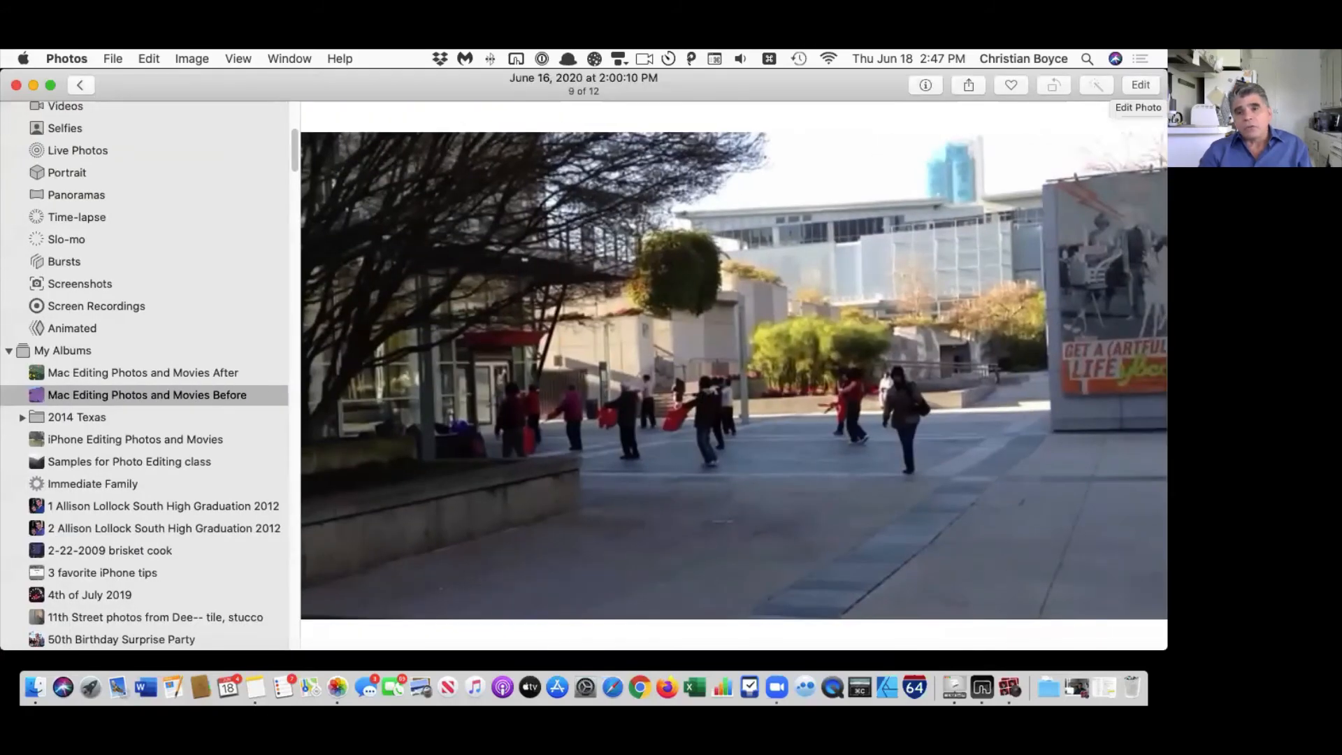
pyautogui.moveTo(845, 343)
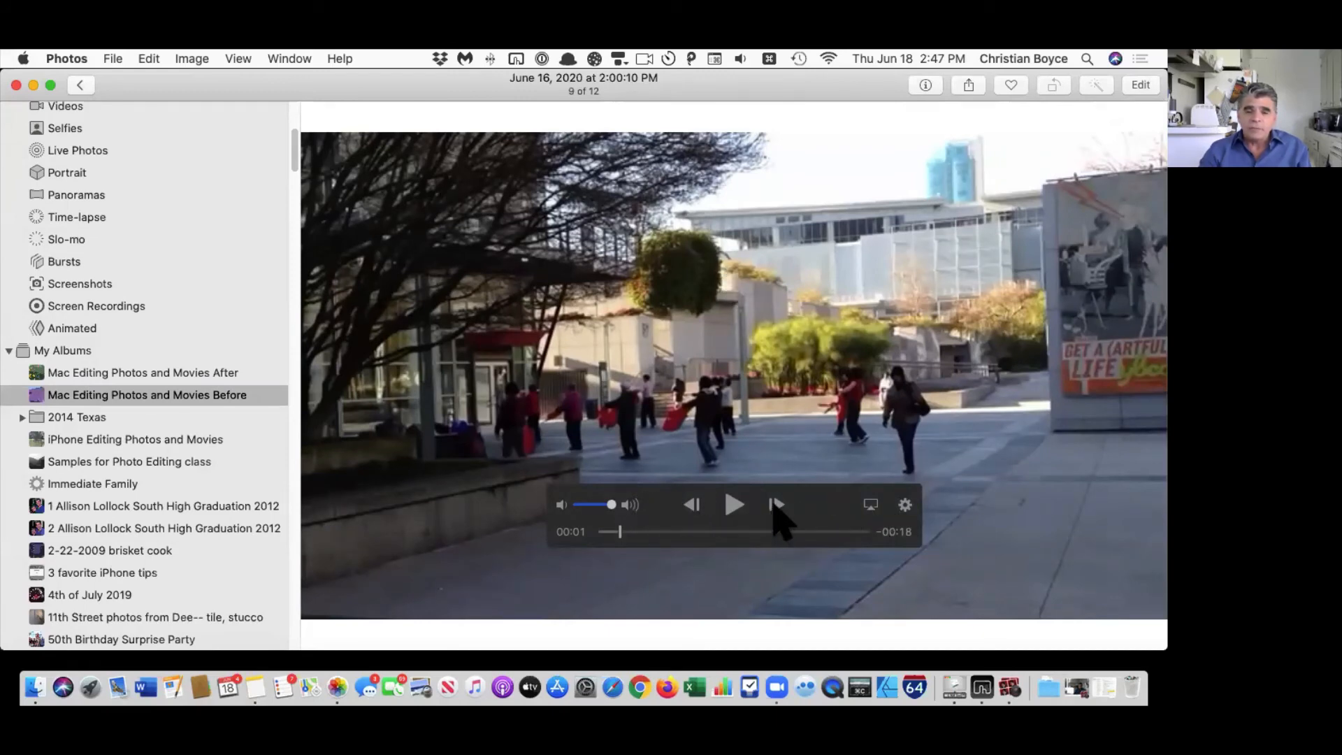
pyautogui.click(906, 506)
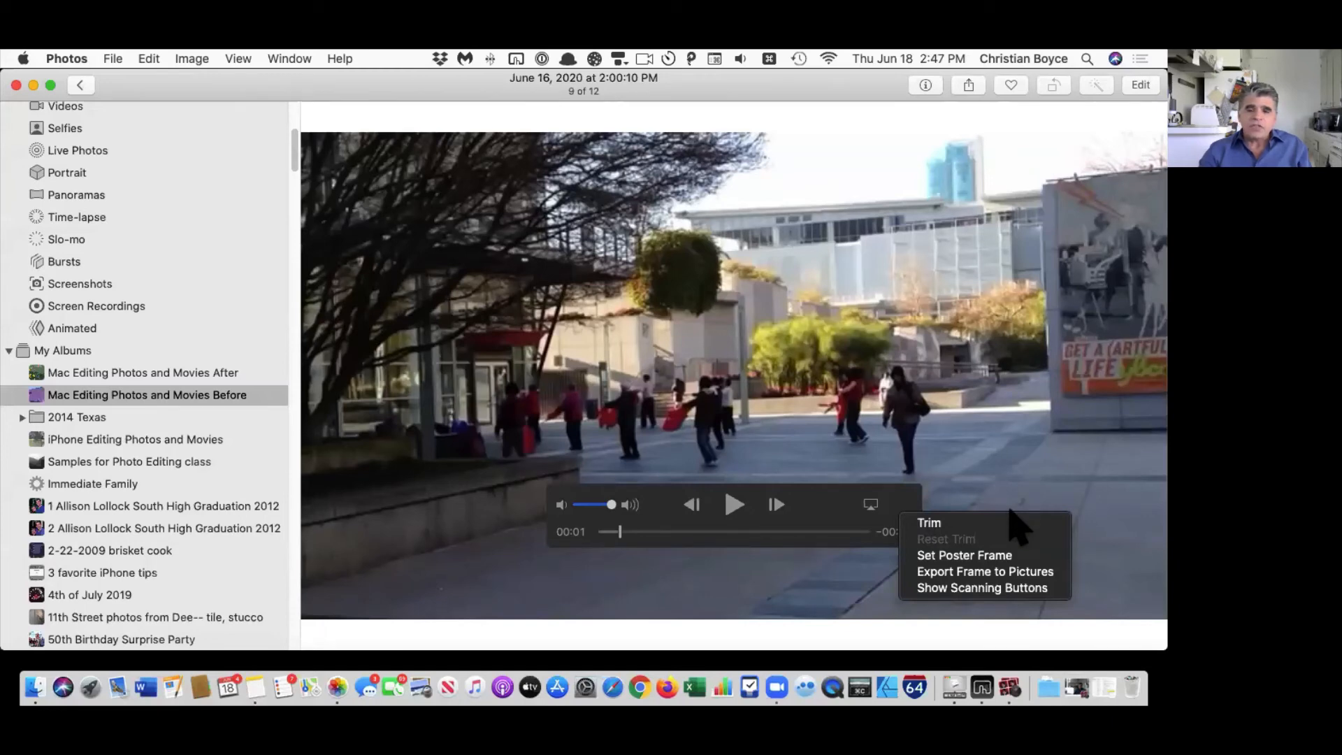
pyautogui.click(968, 525)
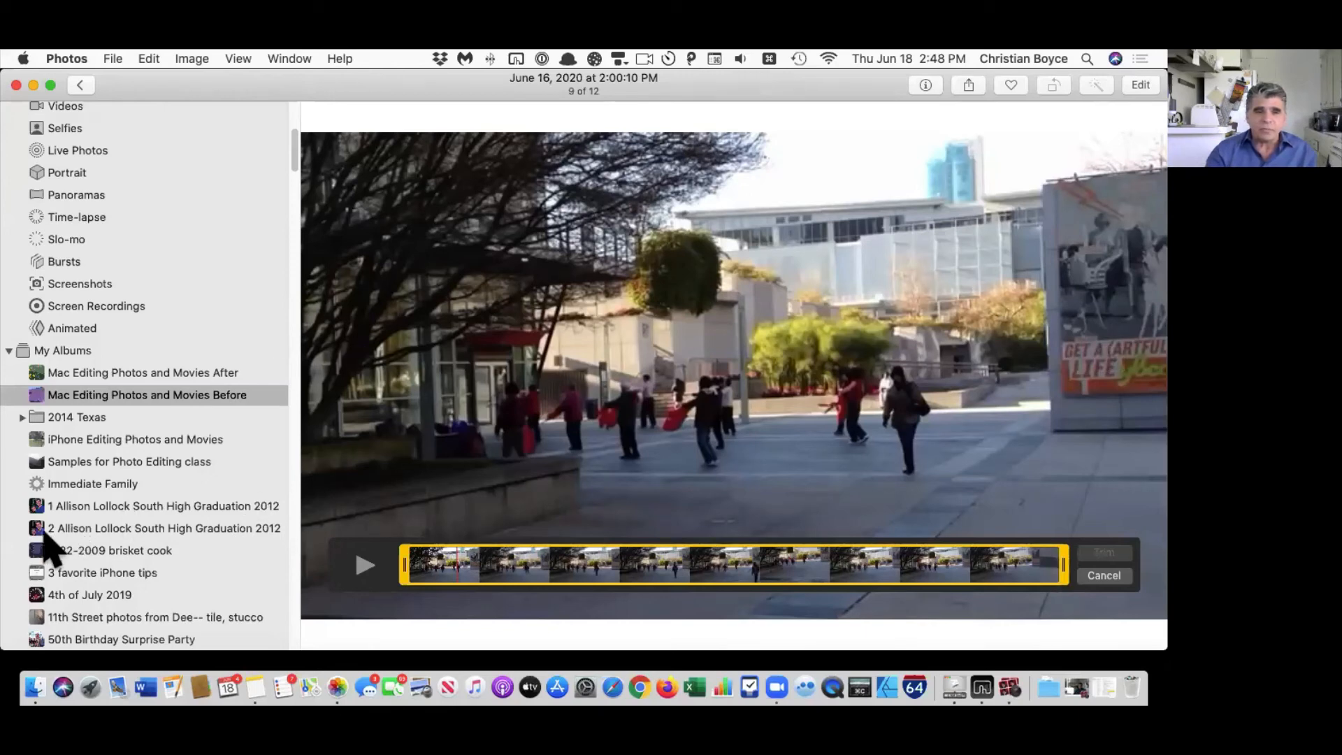
pyautogui.click(360, 565)
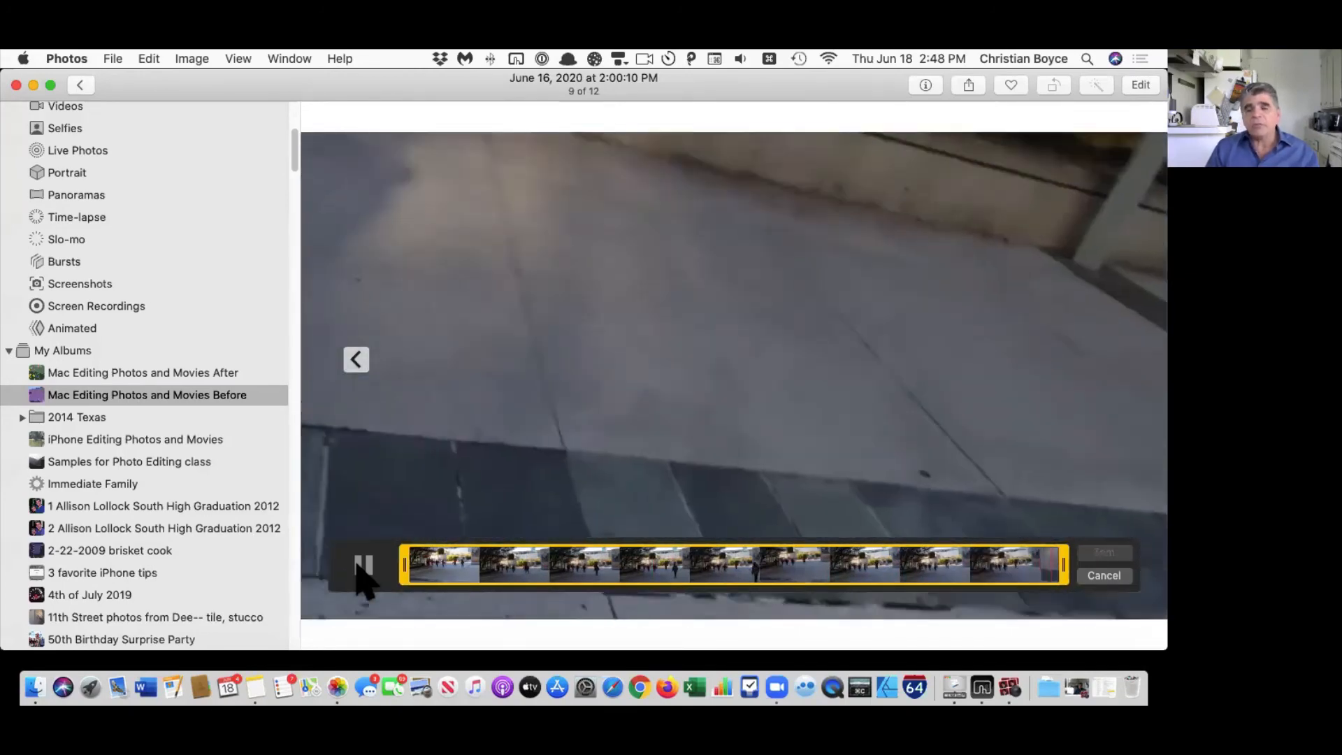
pyautogui.click(362, 565)
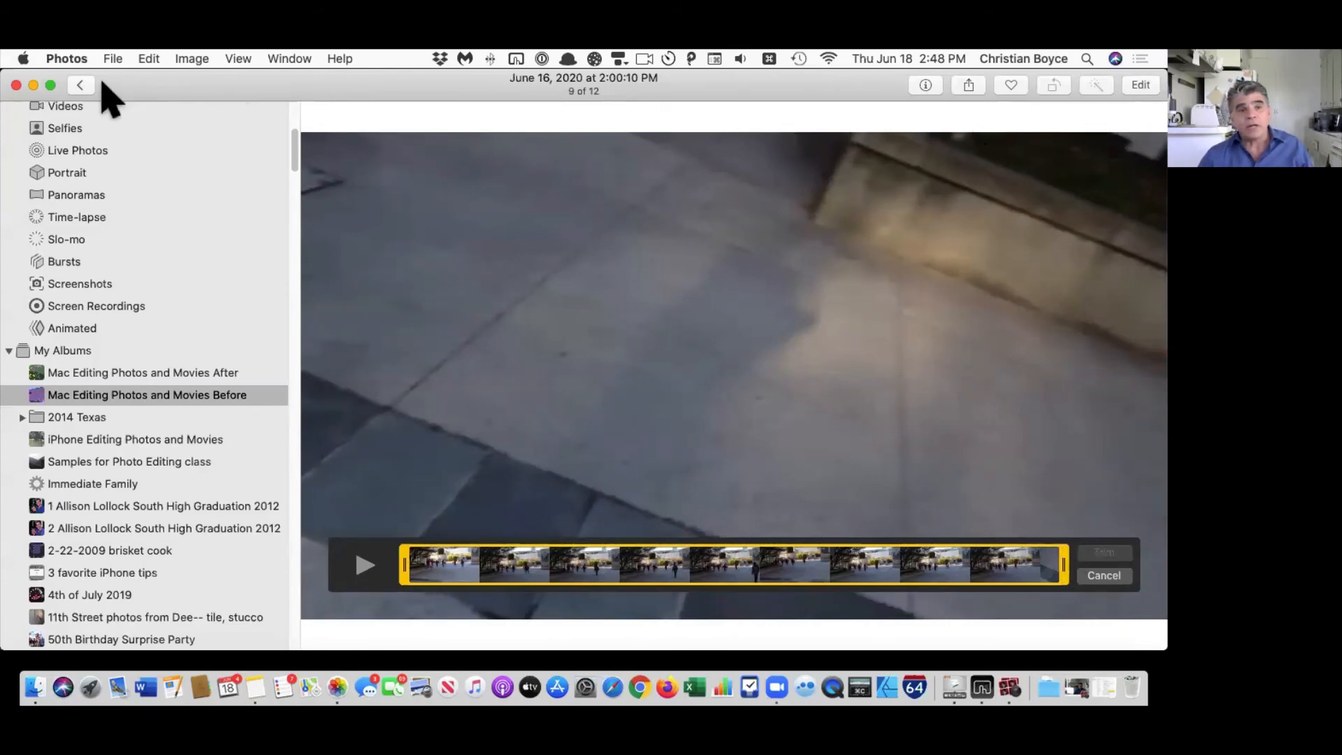
pyautogui.click(81, 85)
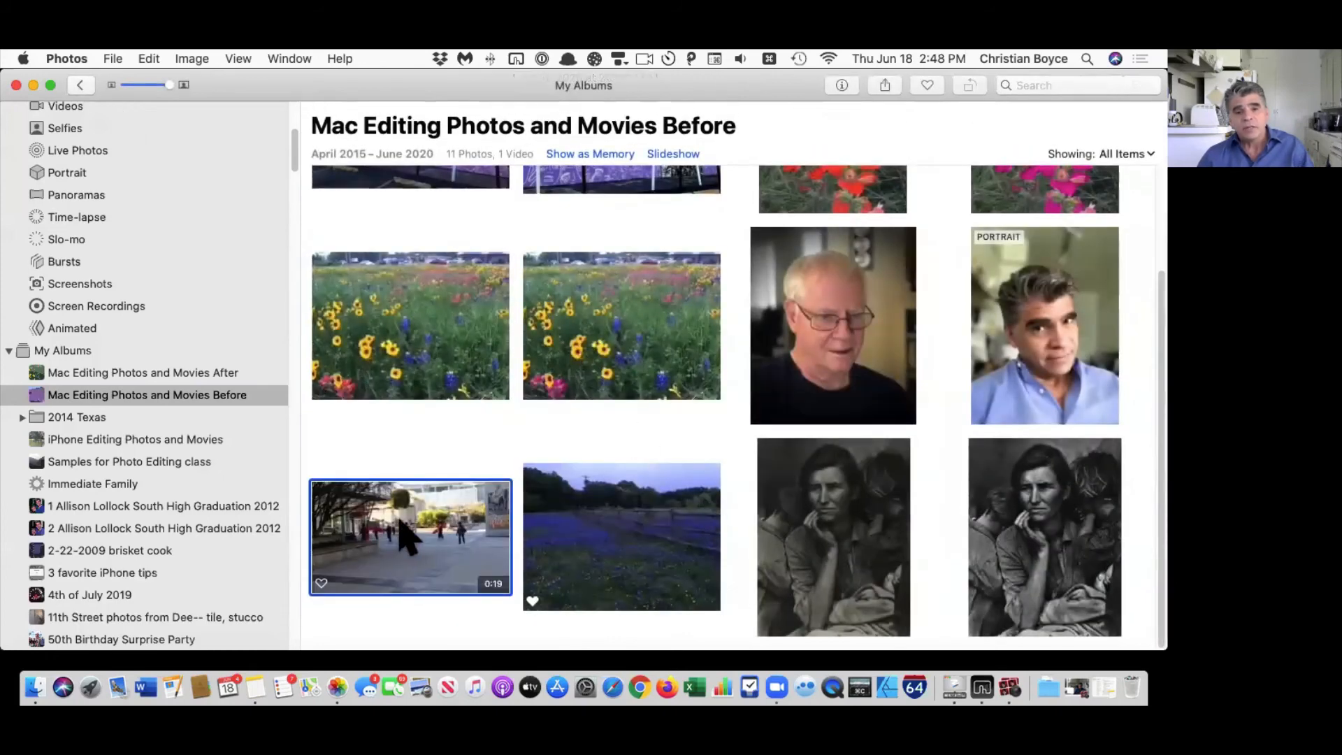
# Step: Duplicate the plaza video in the album and open the copy
pyautogui.rightClick(409, 521)
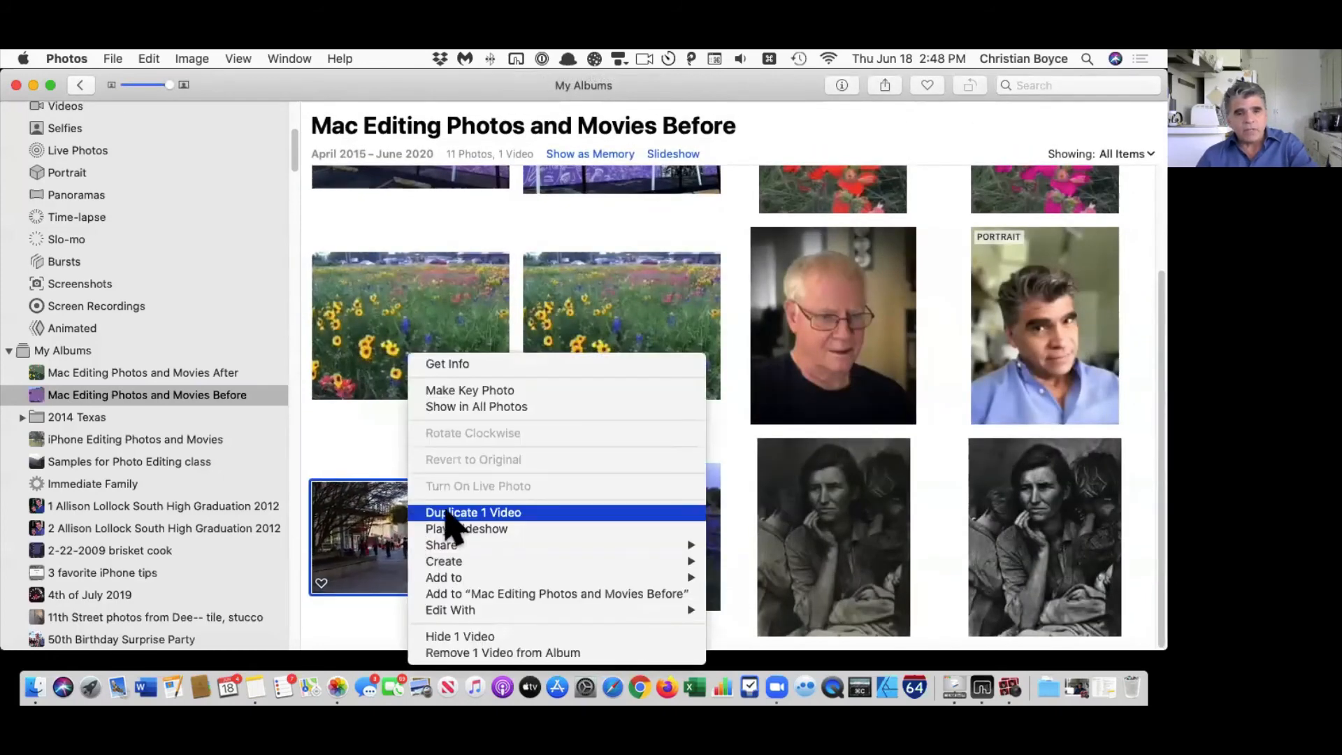
pyautogui.click(446, 510)
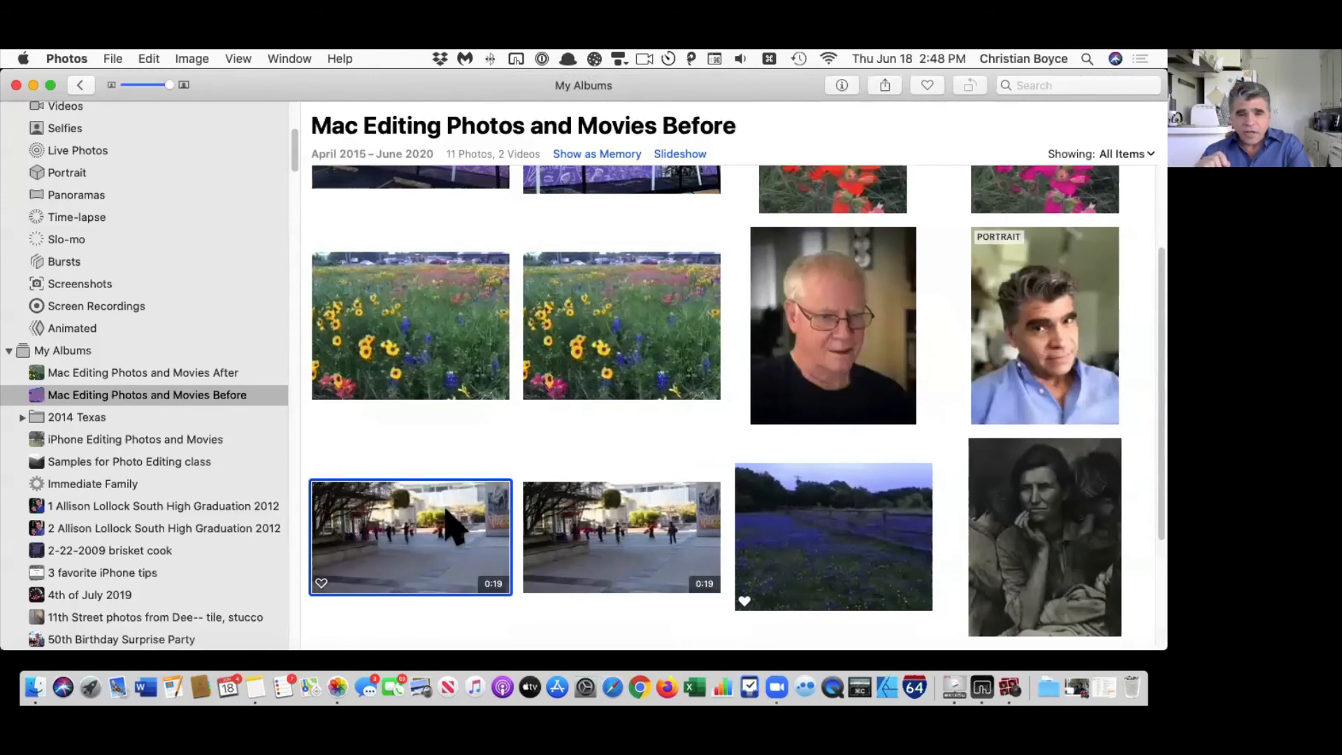
pyautogui.click(624, 521)
pyautogui.doubleClick(629, 531)
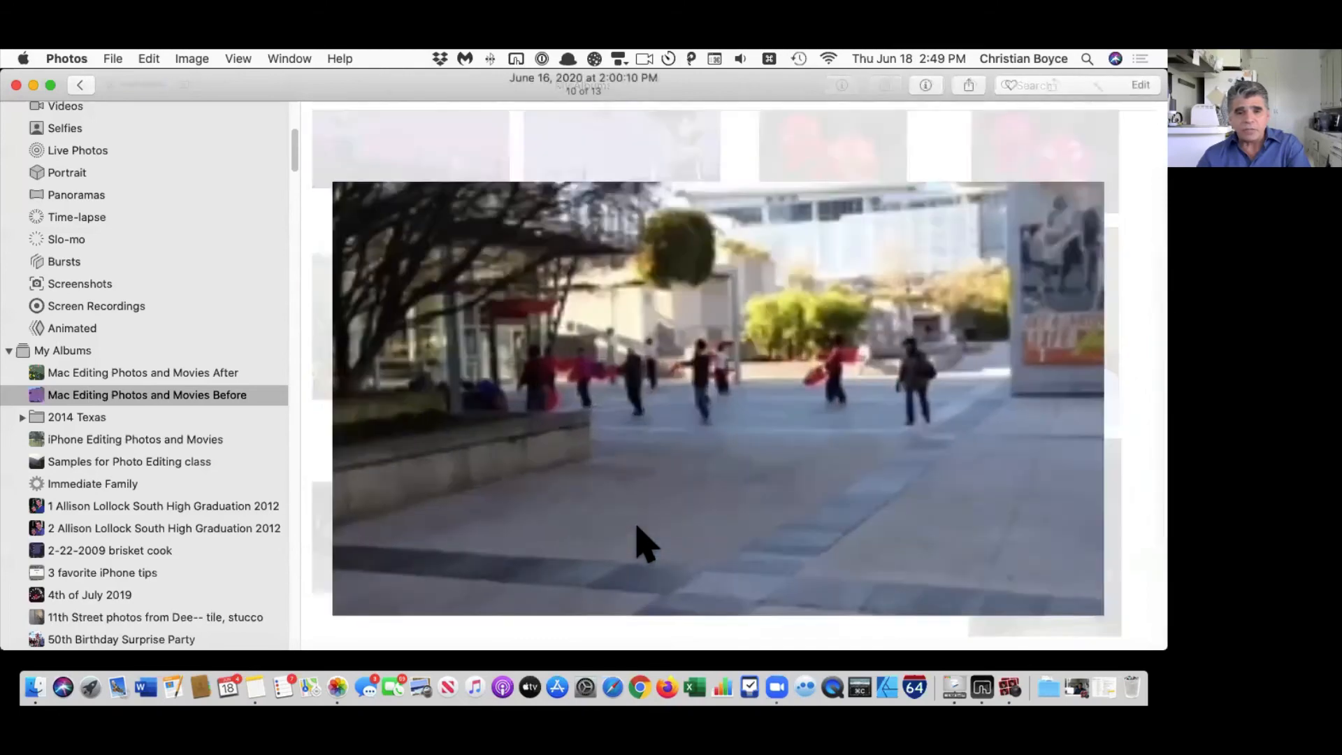
# Step: Start trimming the video copy and move the end of the kept range back to about the middle of the clip
pyautogui.click(905, 505)
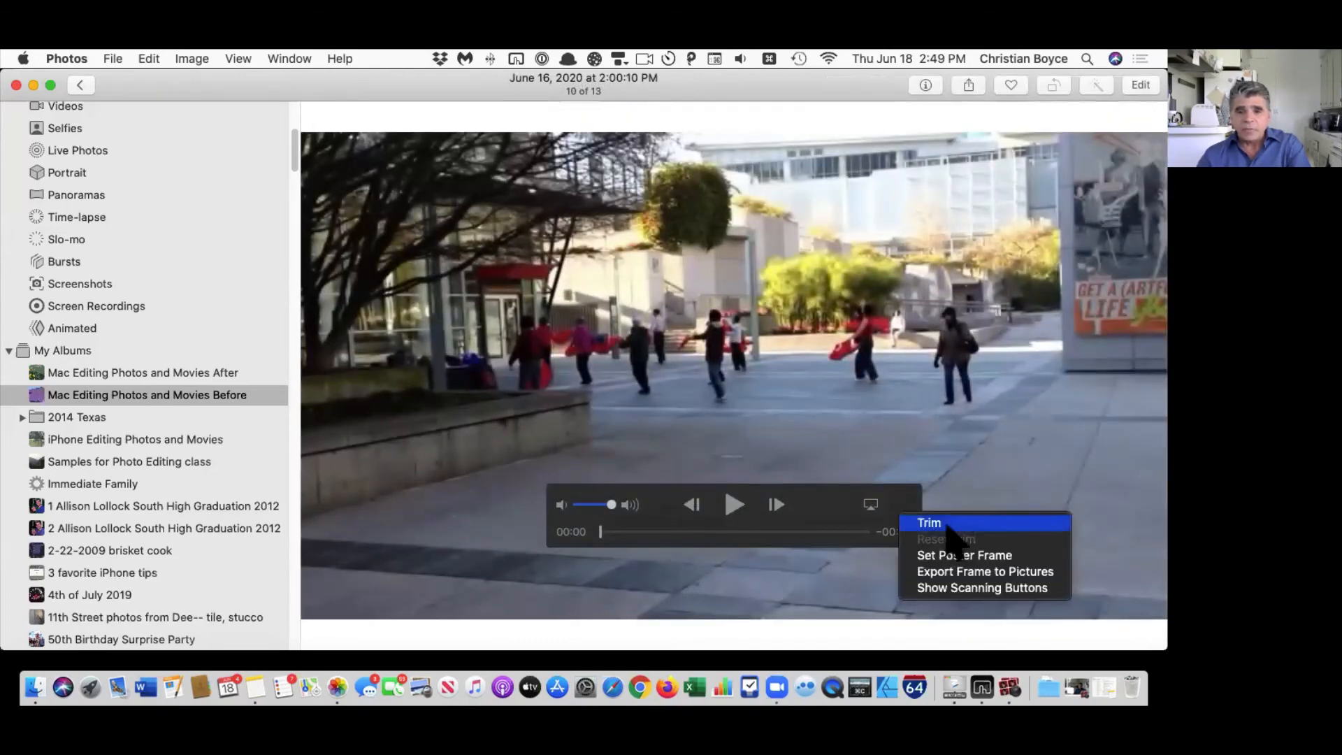
pyautogui.click(968, 526)
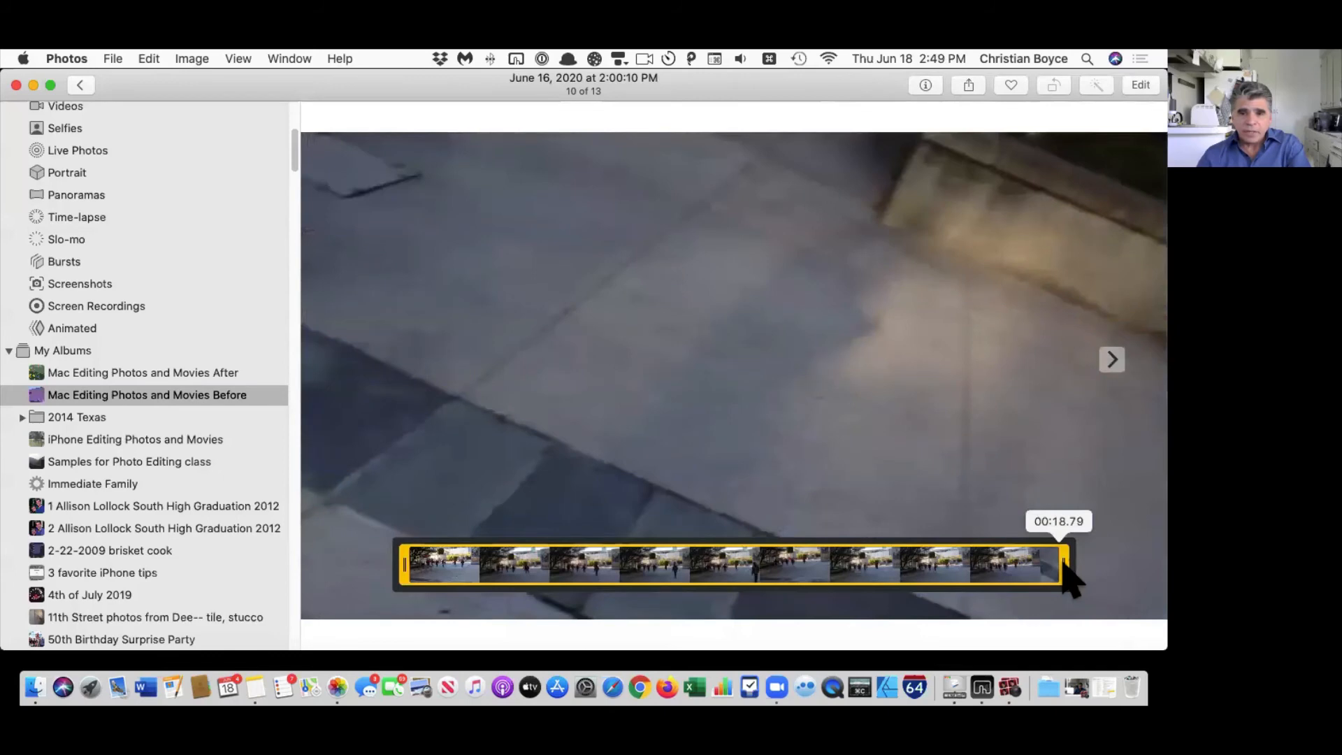
pyautogui.moveTo(1064, 565); pyautogui.dragTo(424, 563)
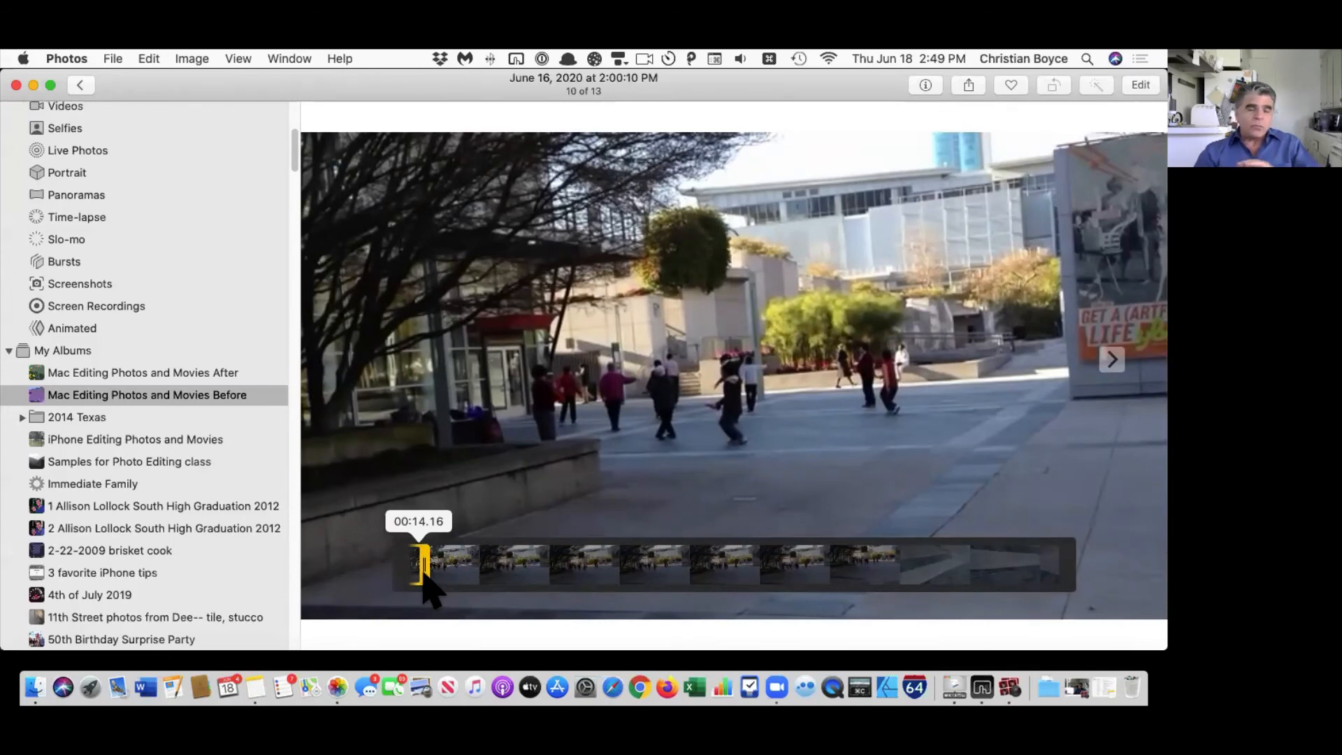
pyautogui.moveTo(421, 575); pyautogui.dragTo(546, 573)
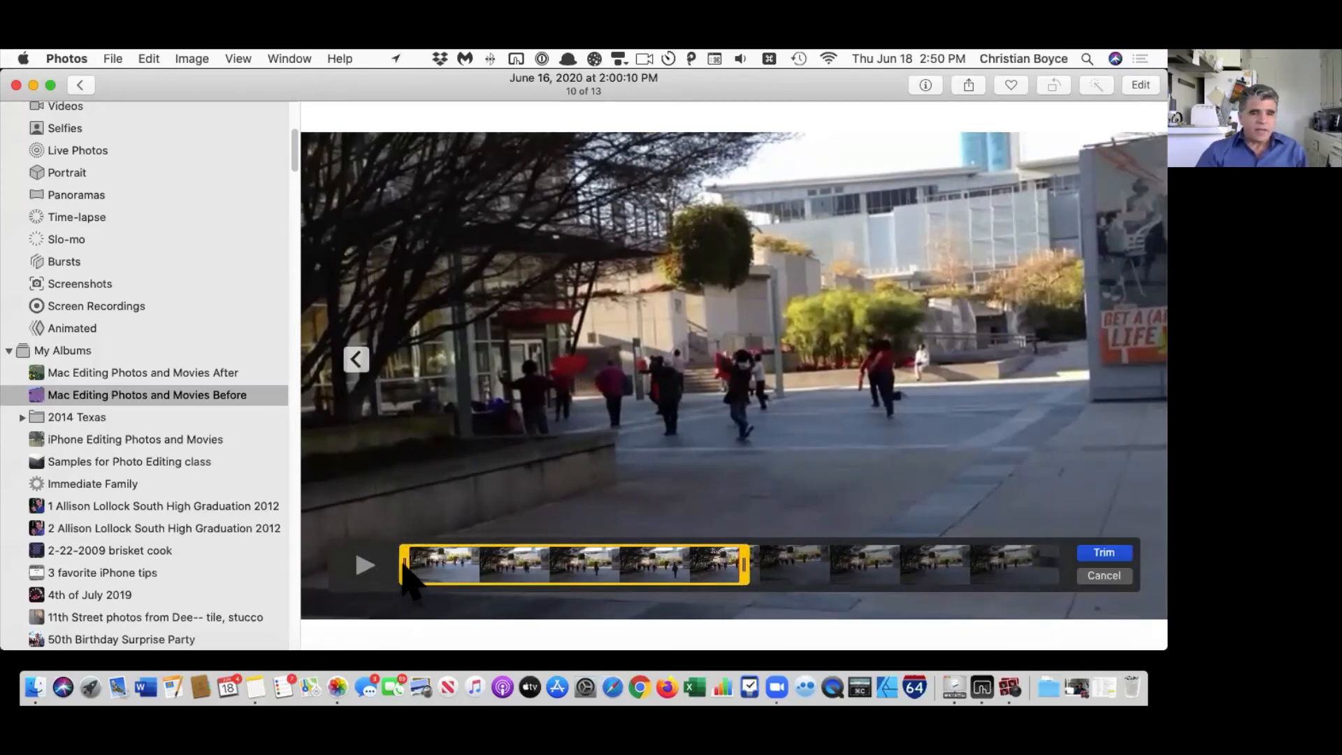
# Step: Cut a short stretch off the start of the clip, preview the selected range and apply the trim
pyautogui.moveTo(404, 567); pyautogui.dragTo(404, 568)
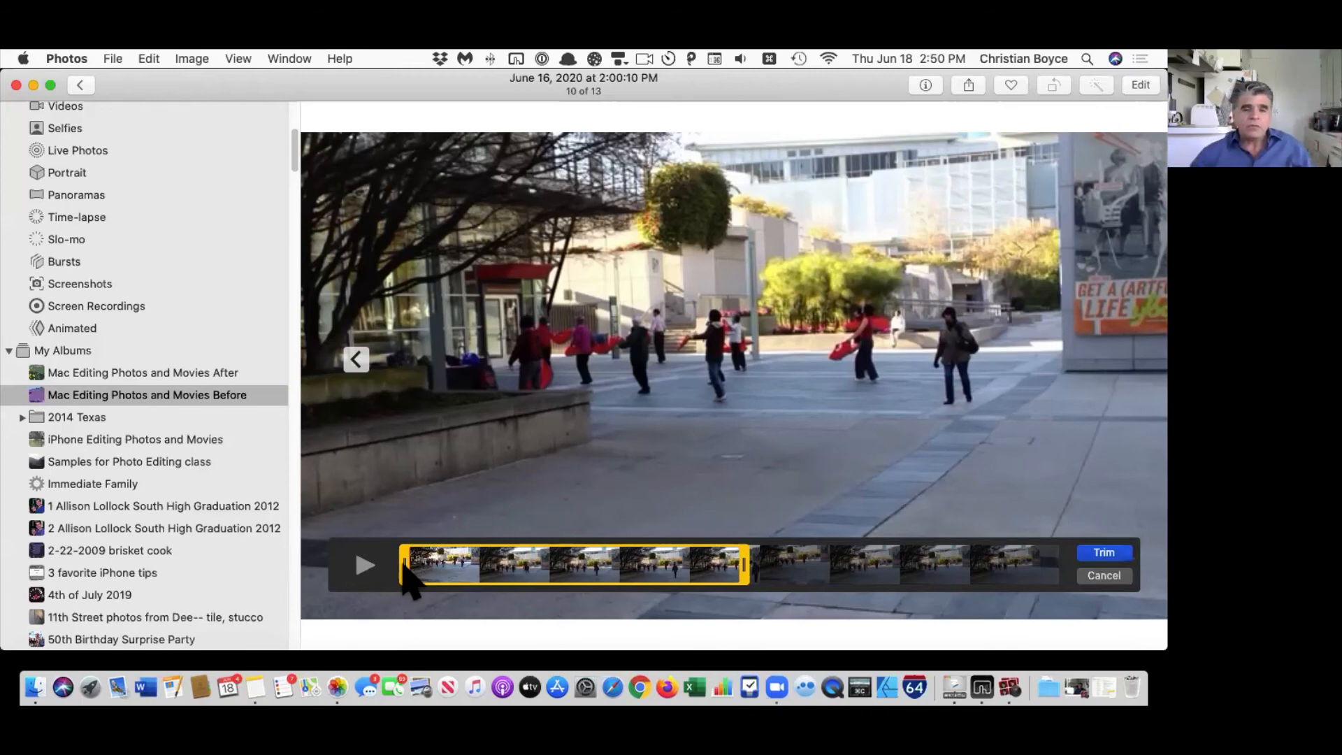
pyautogui.moveTo(409, 580); pyautogui.dragTo(497, 568)
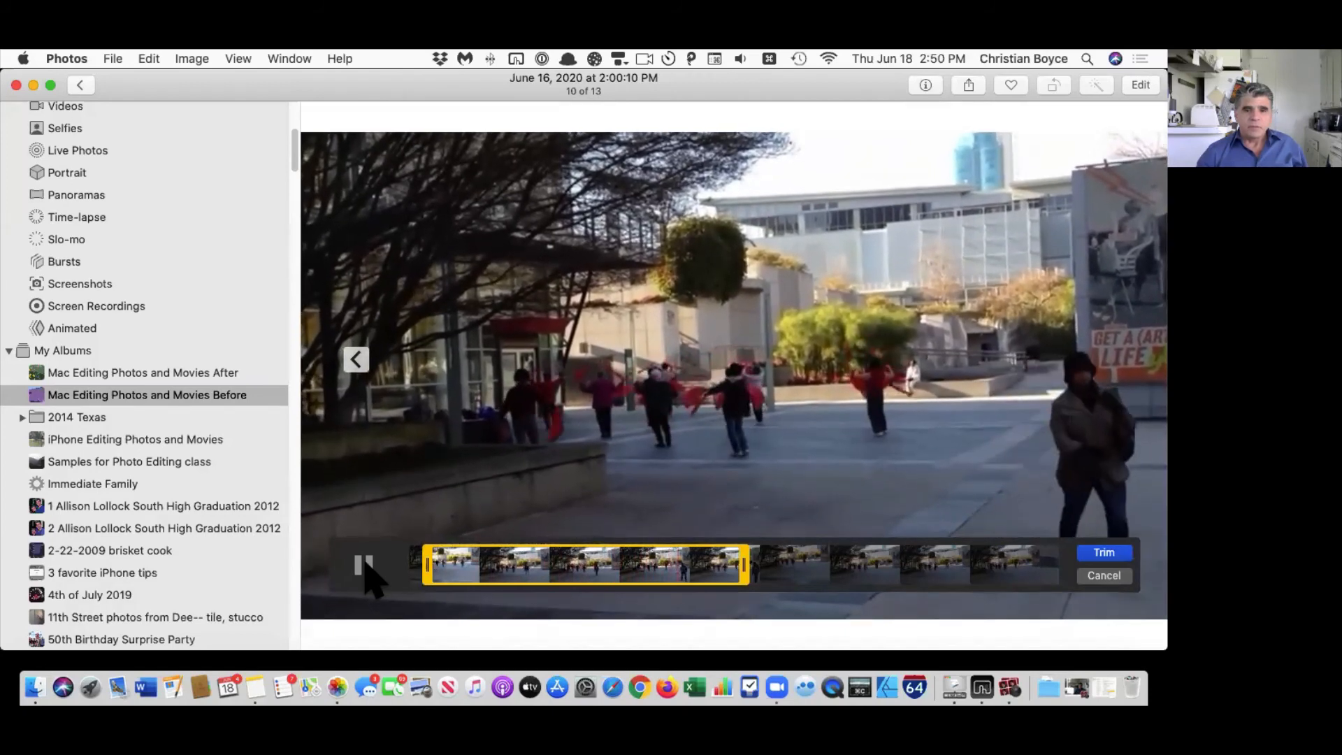
pyautogui.click(364, 565)
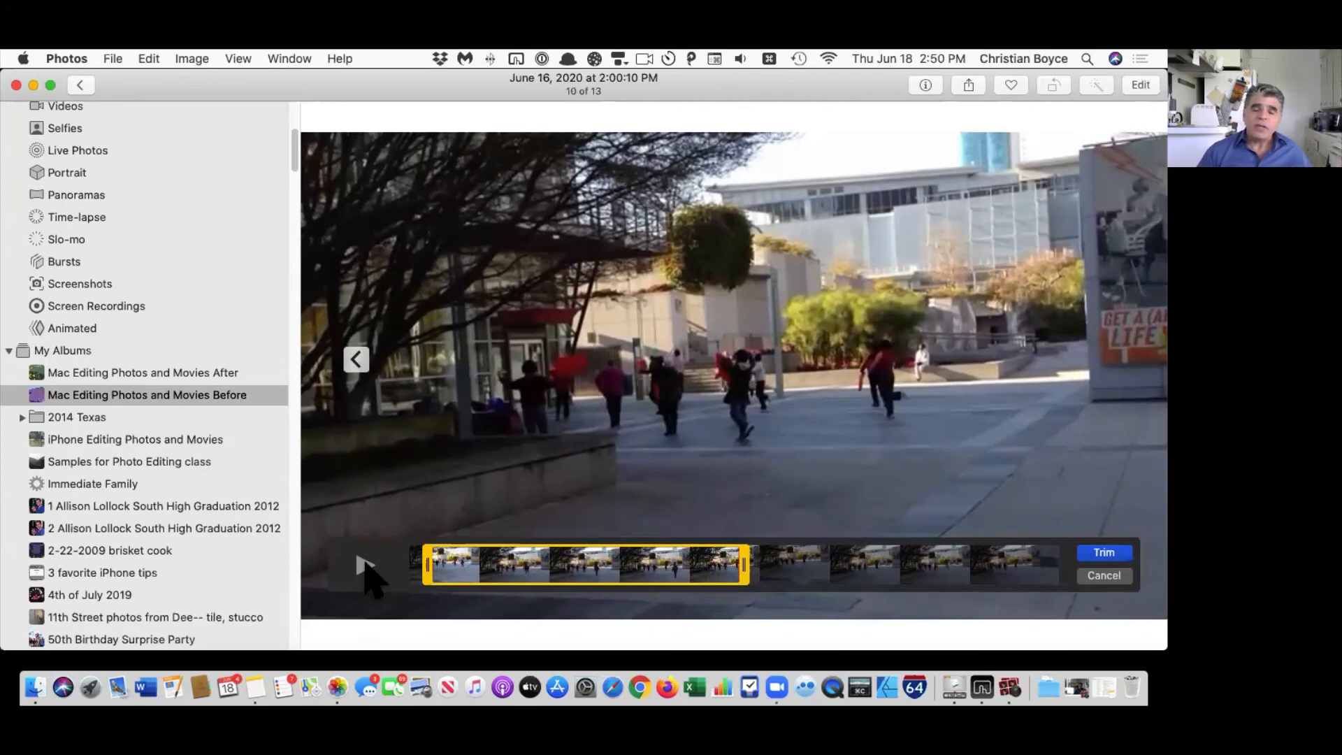
pyautogui.click(1110, 553)
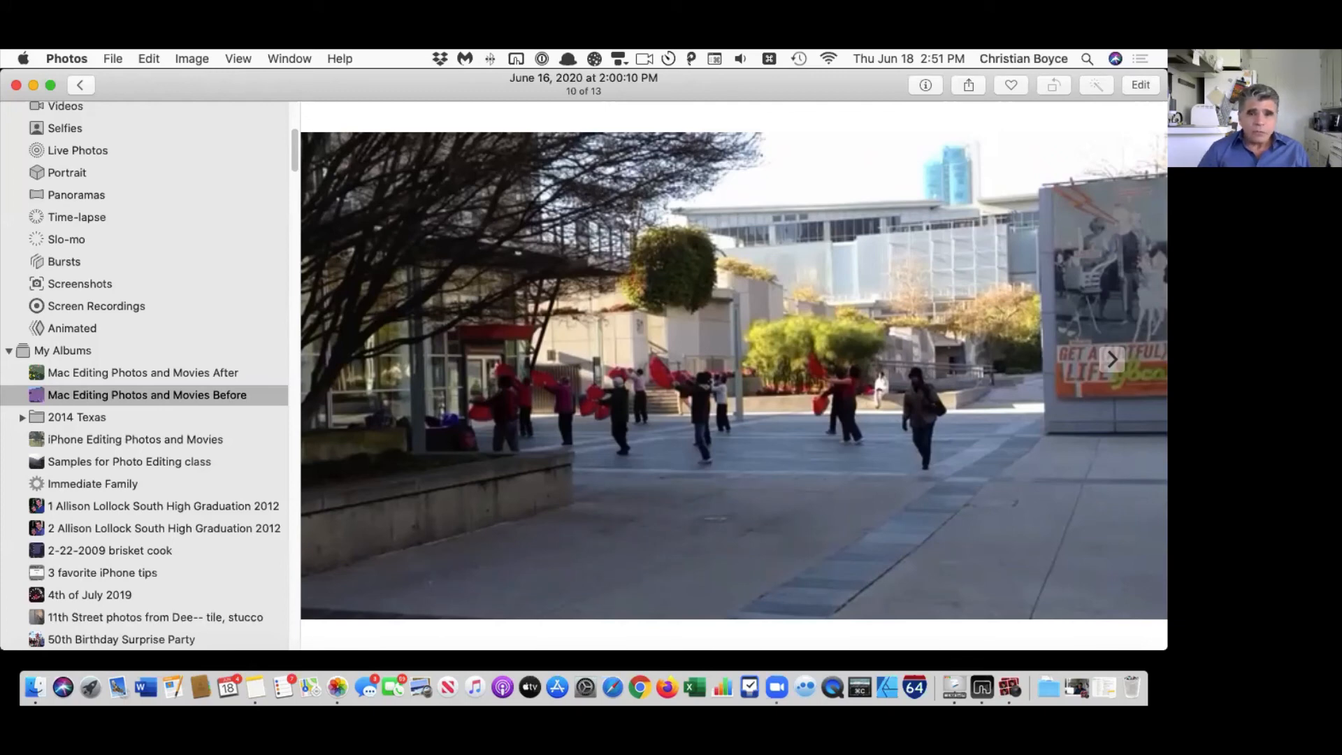
# Step: Play the beginning of the trimmed plaza clip and scrub to the 2-second mark
pyautogui.moveTo(1010, 542)
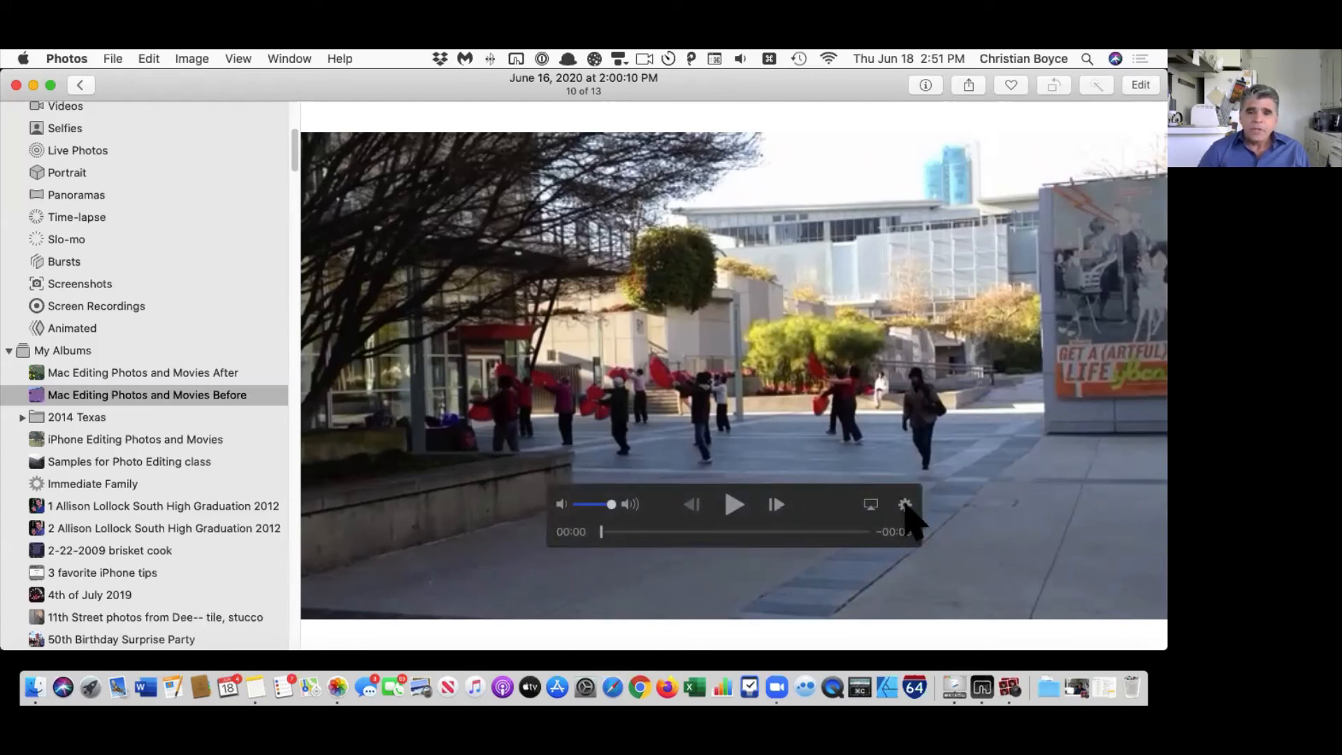
pyautogui.click(732, 507)
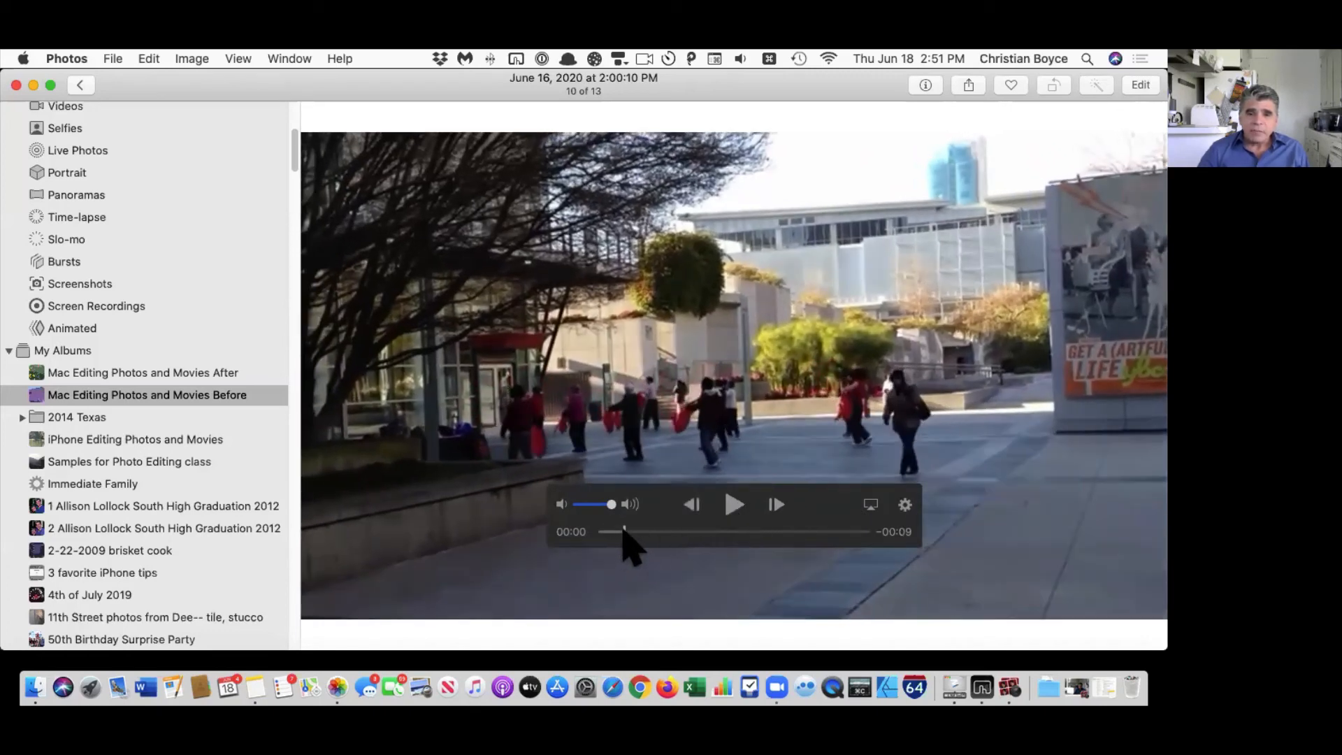
pyautogui.moveTo(624, 531); pyautogui.dragTo(641, 533)
pyautogui.moveTo(673, 533)
pyautogui.mouseDown()
pyautogui.moveTo(752, 535)
pyautogui.moveTo(668, 533)
pyautogui.mouseUp()
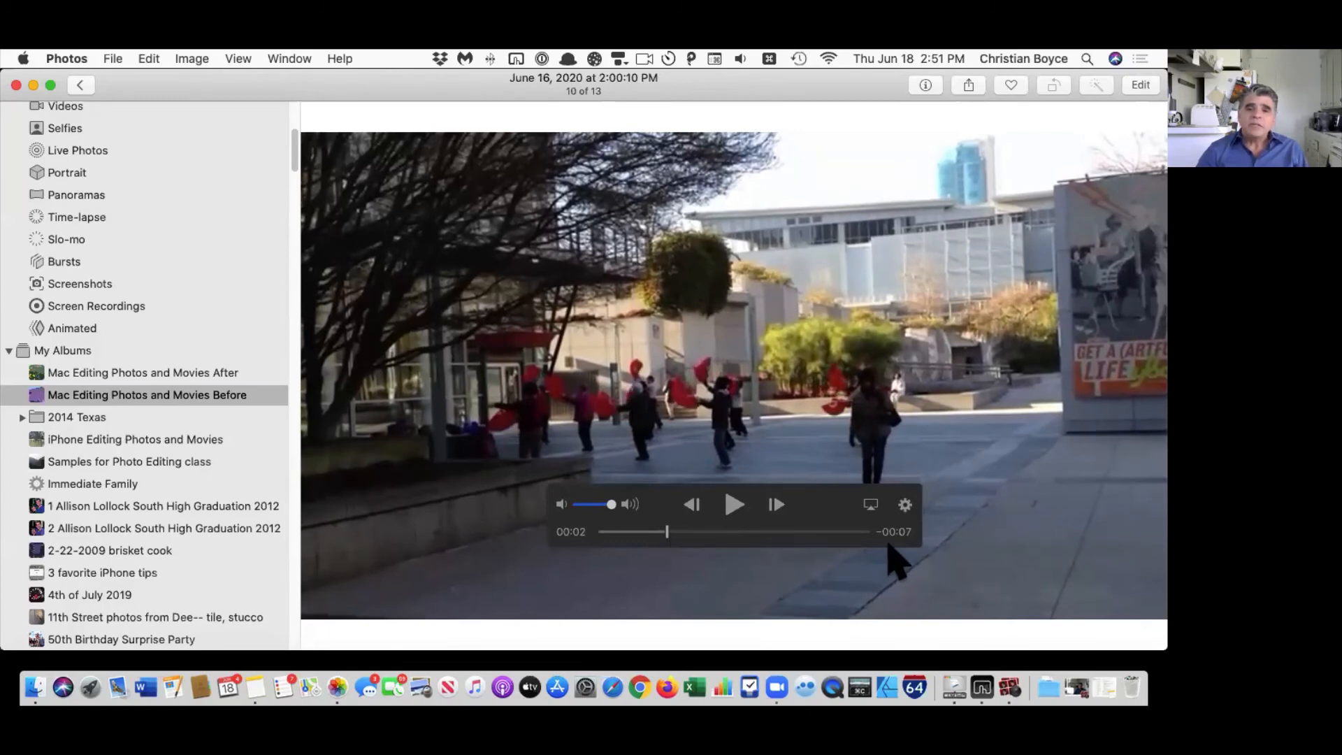
# Step: Check the clip's action options and step forward a few frames from the 2-second mark
pyautogui.click(905, 505)
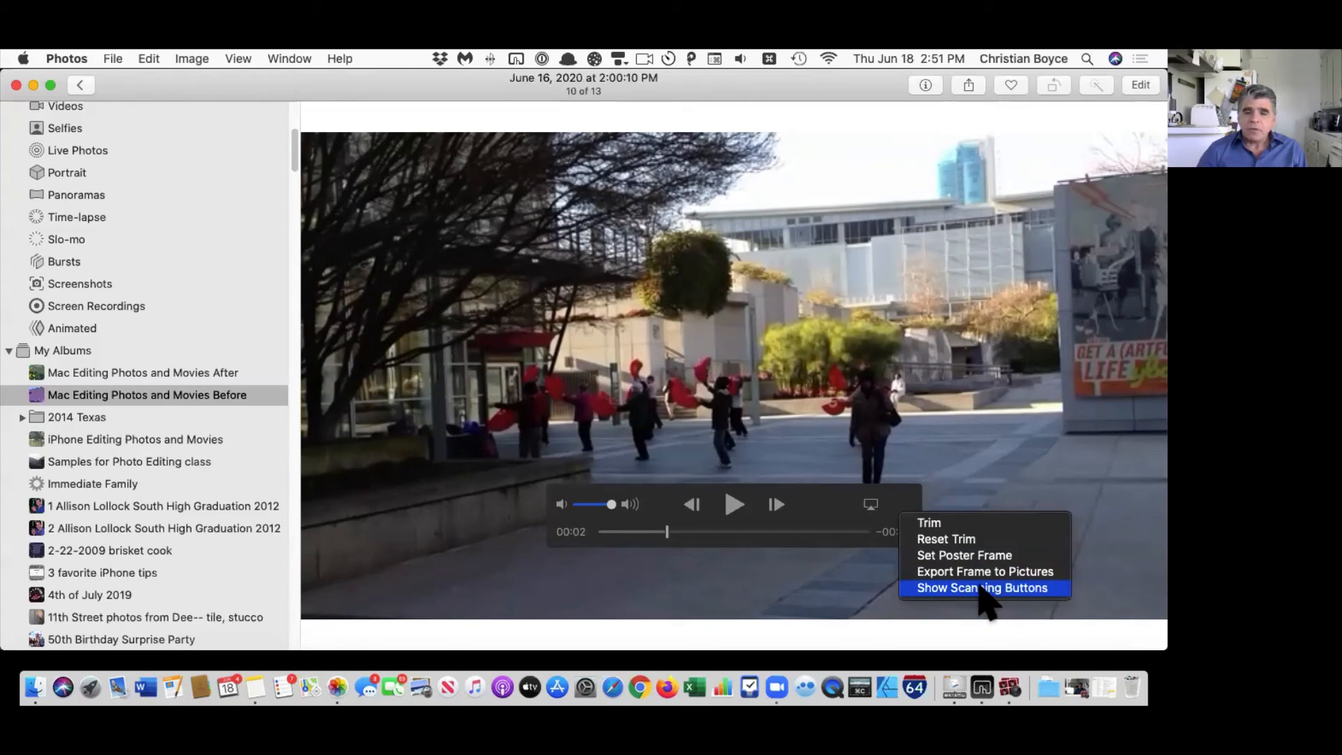
pyautogui.click(813, 553)
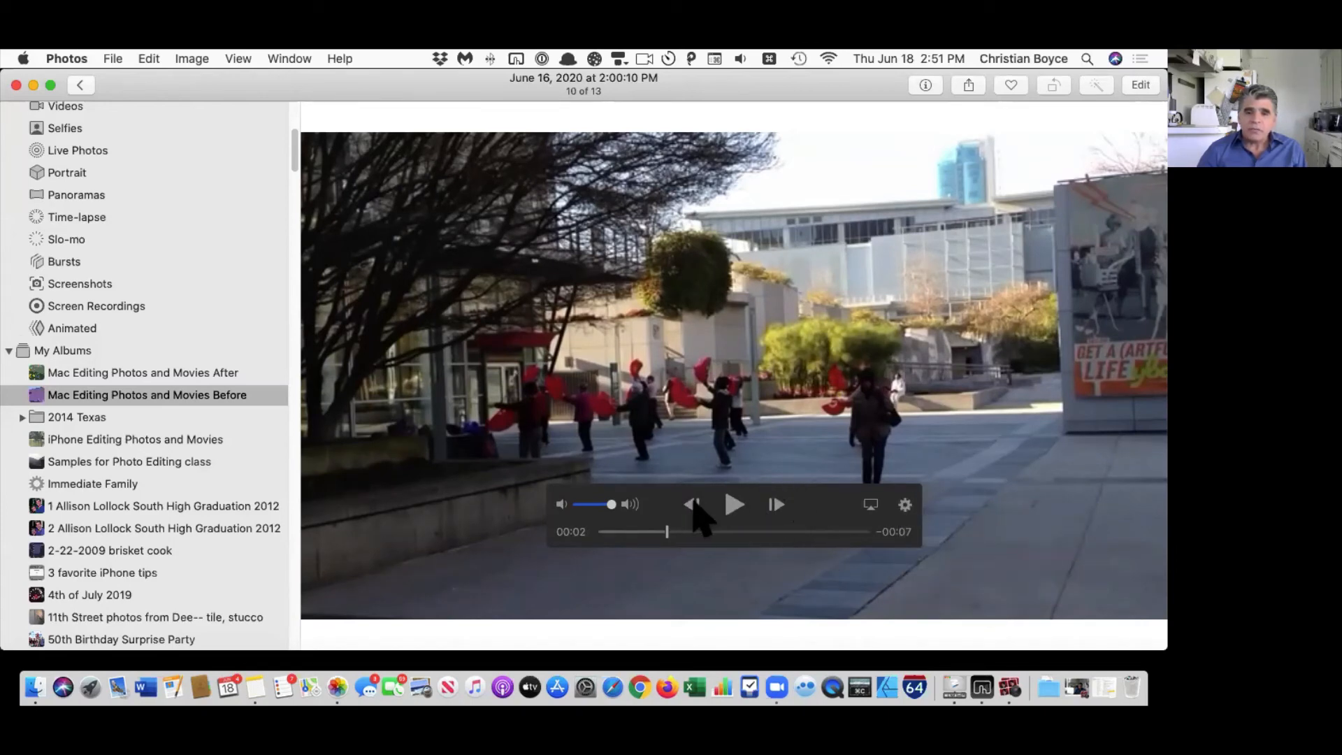
pyautogui.click(775, 505)
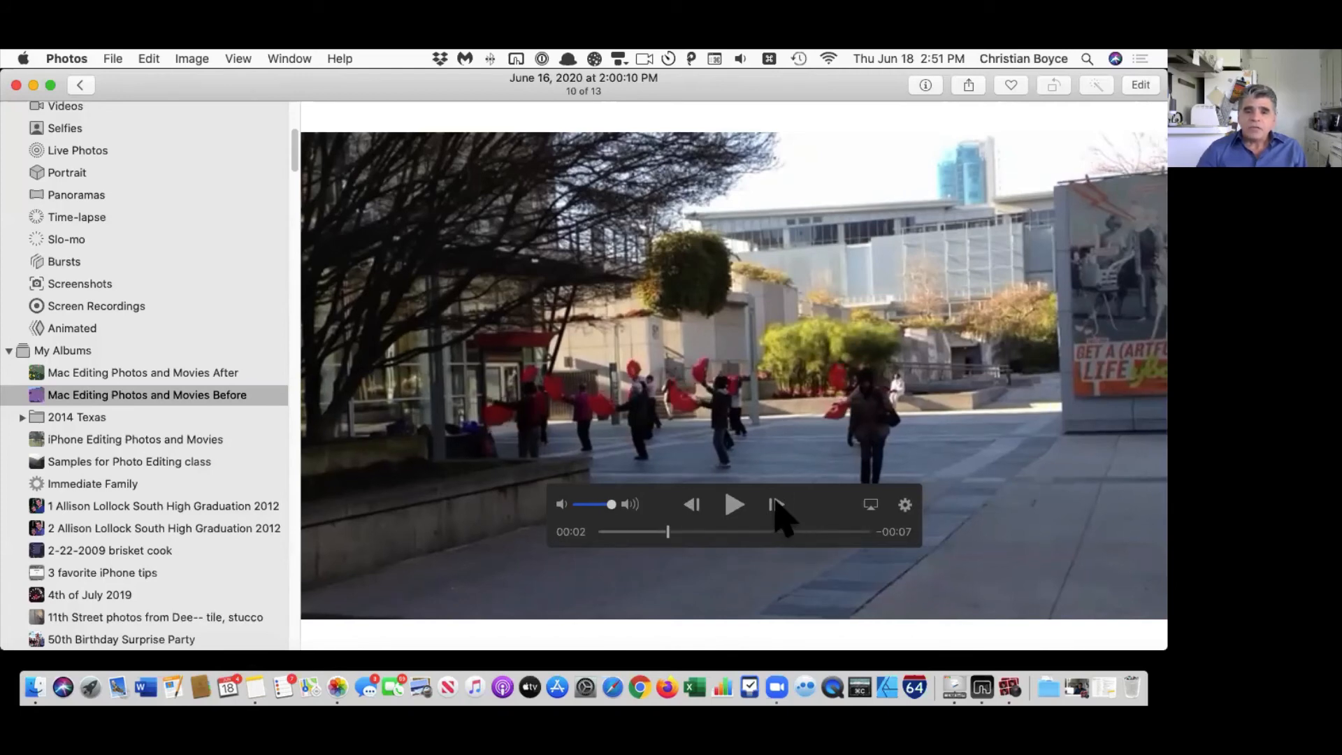
pyautogui.click(775, 505)
pyautogui.click(775, 505)
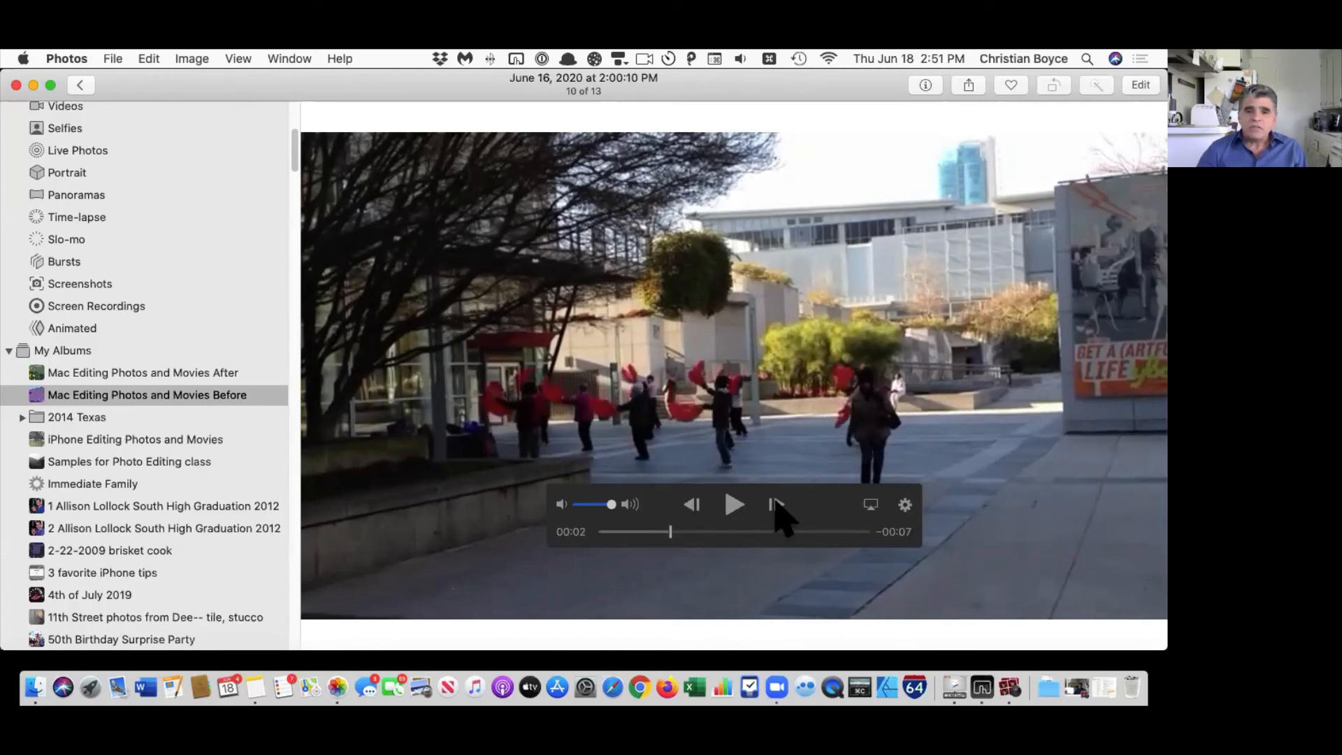
pyautogui.click(775, 505)
# Step: Show the scanning buttons for the clip and fast-forward through it at 2× speed, going back to the start once to repeat it
pyautogui.click(906, 505)
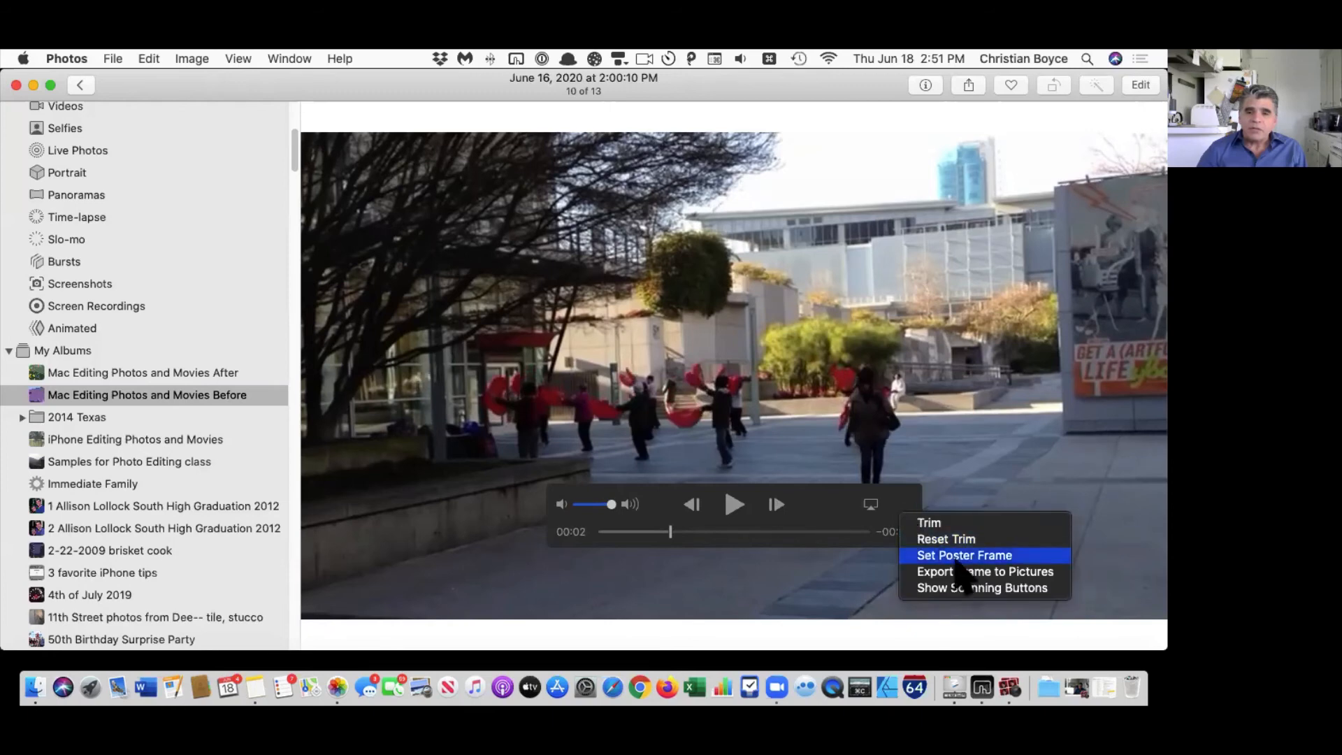
pyautogui.click(991, 594)
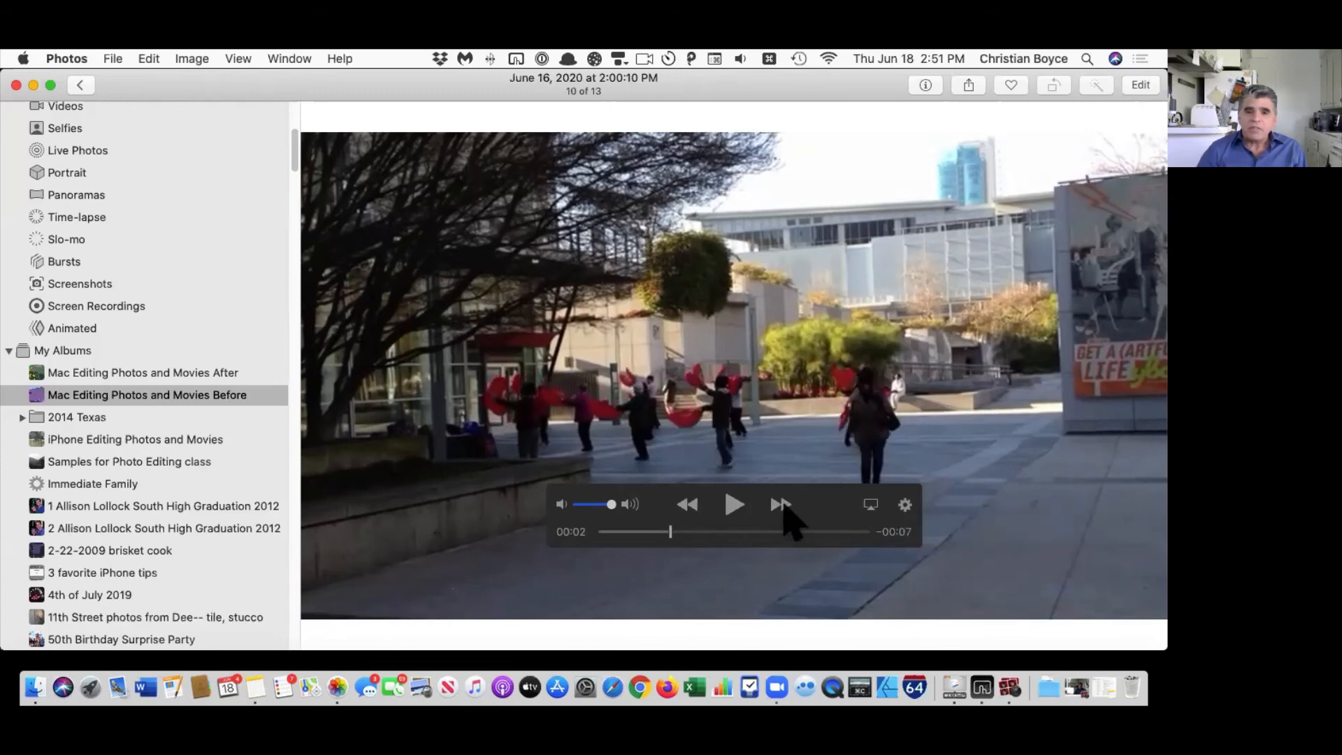
pyautogui.click(780, 504)
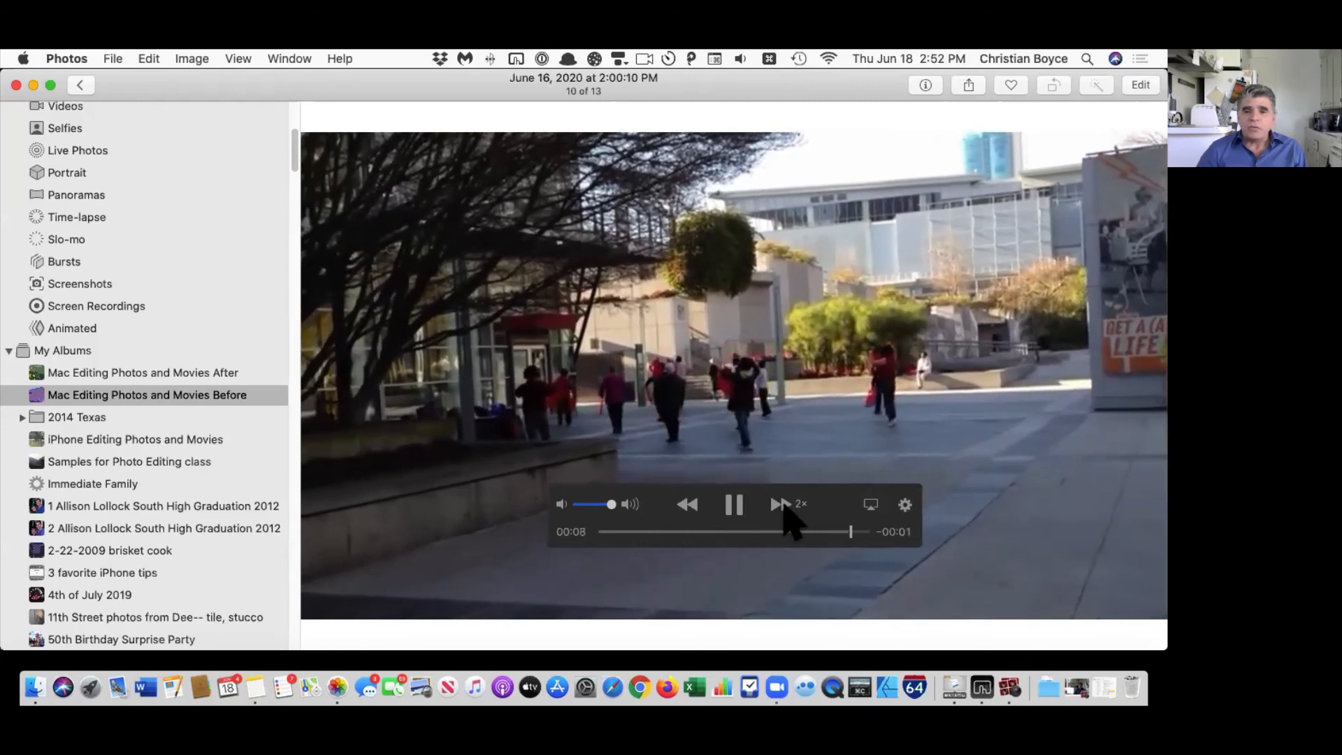
pyautogui.click(693, 505)
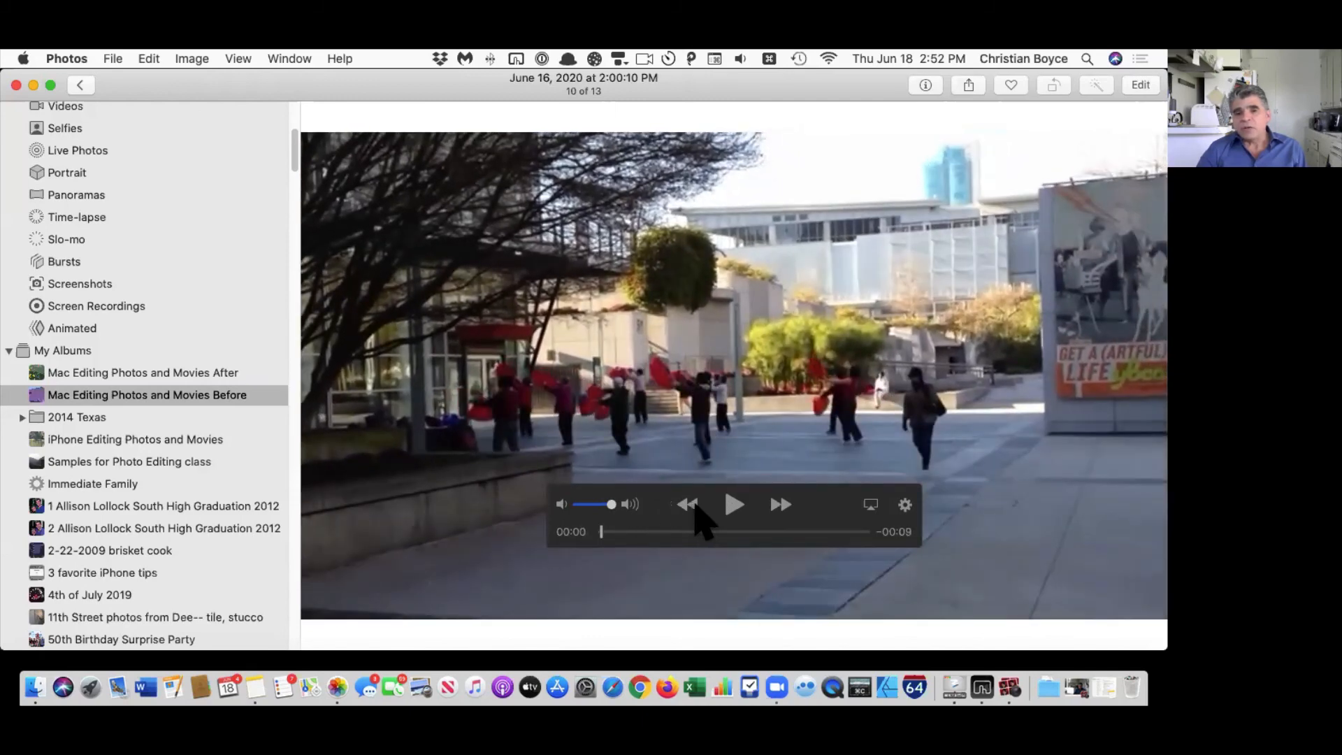
pyautogui.click(734, 505)
pyautogui.click(781, 505)
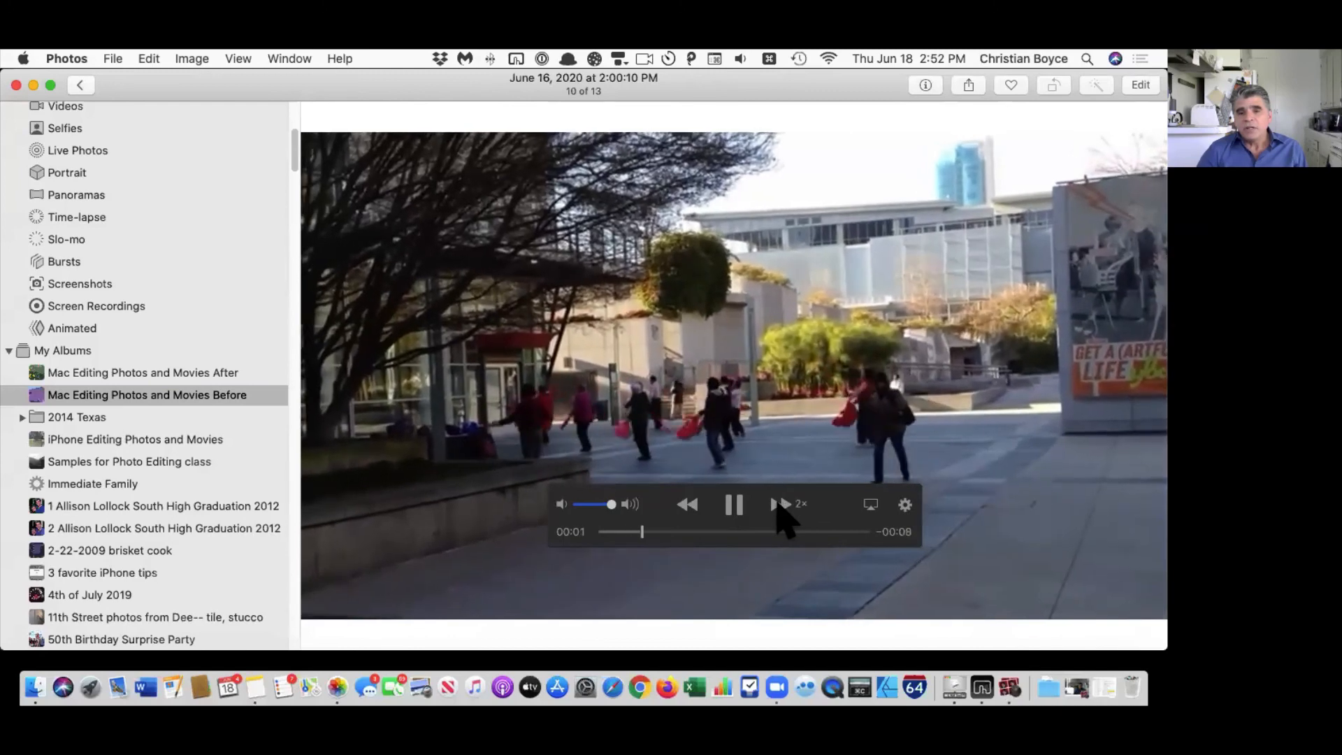
pyautogui.click(781, 504)
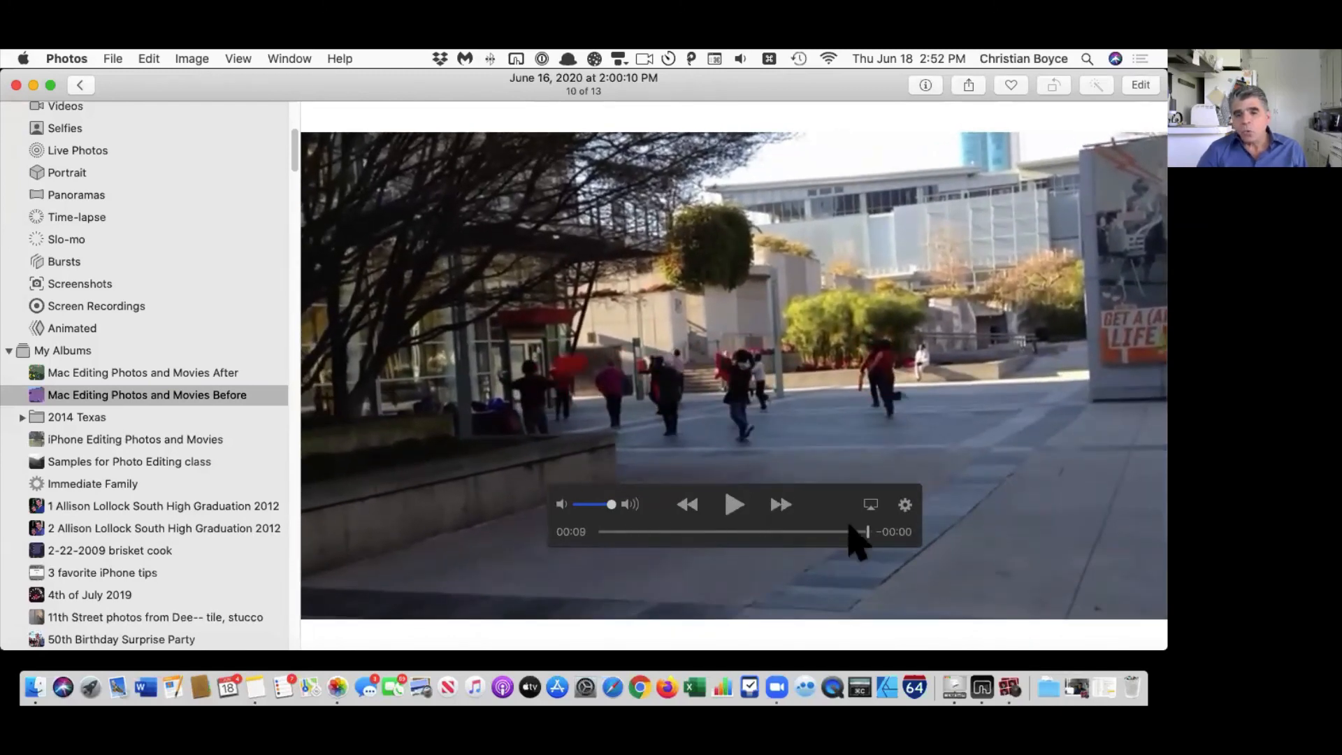
# Step: Bring back the frame stepping buttons and advance frame by frame from the start of the clip to about 00:02
pyautogui.click(905, 505)
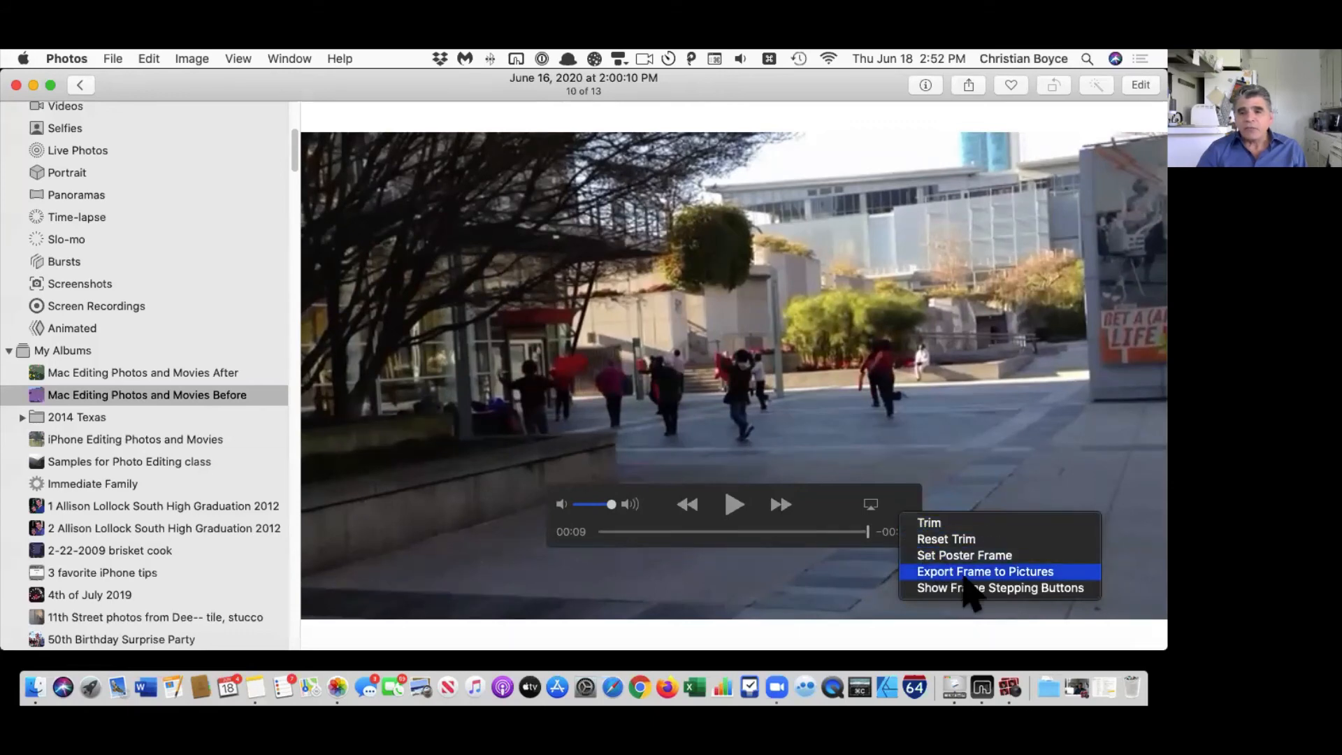
pyautogui.click(992, 589)
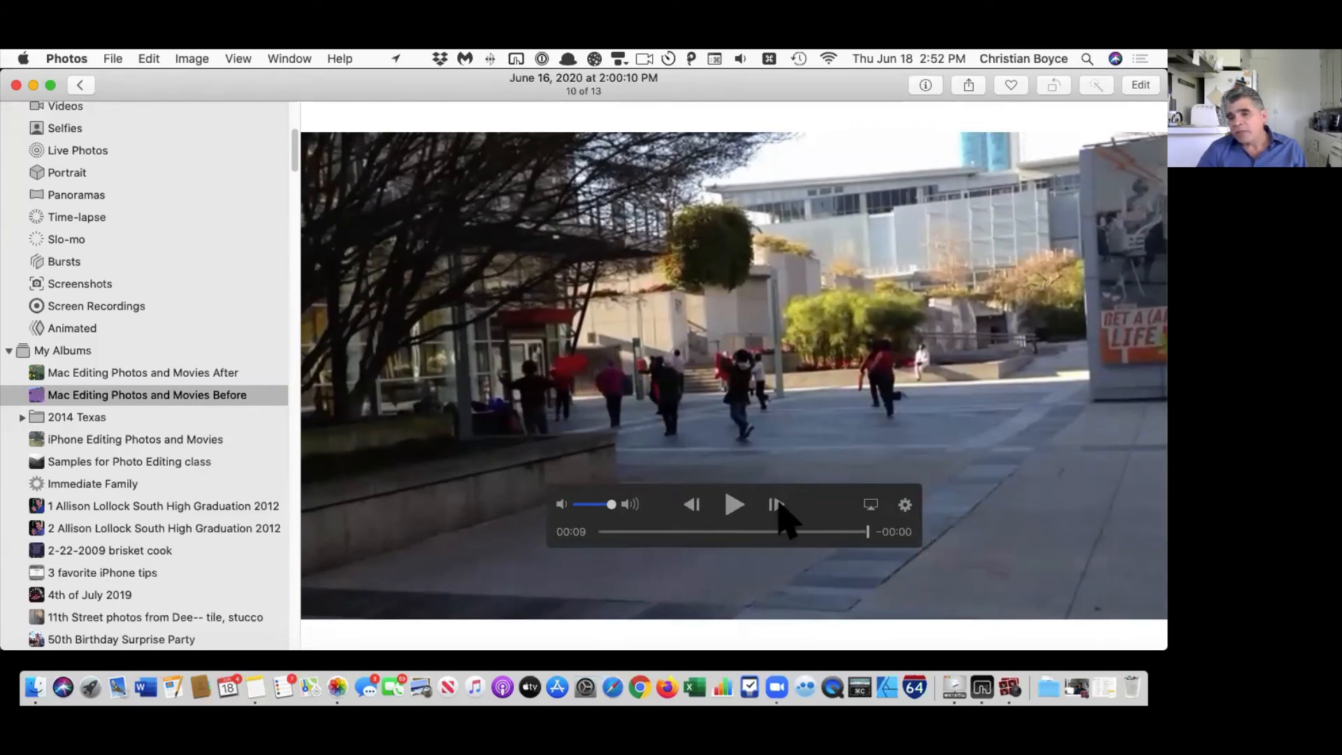
pyautogui.moveTo(867, 533); pyautogui.dragTo(573, 530)
pyautogui.click(777, 506)
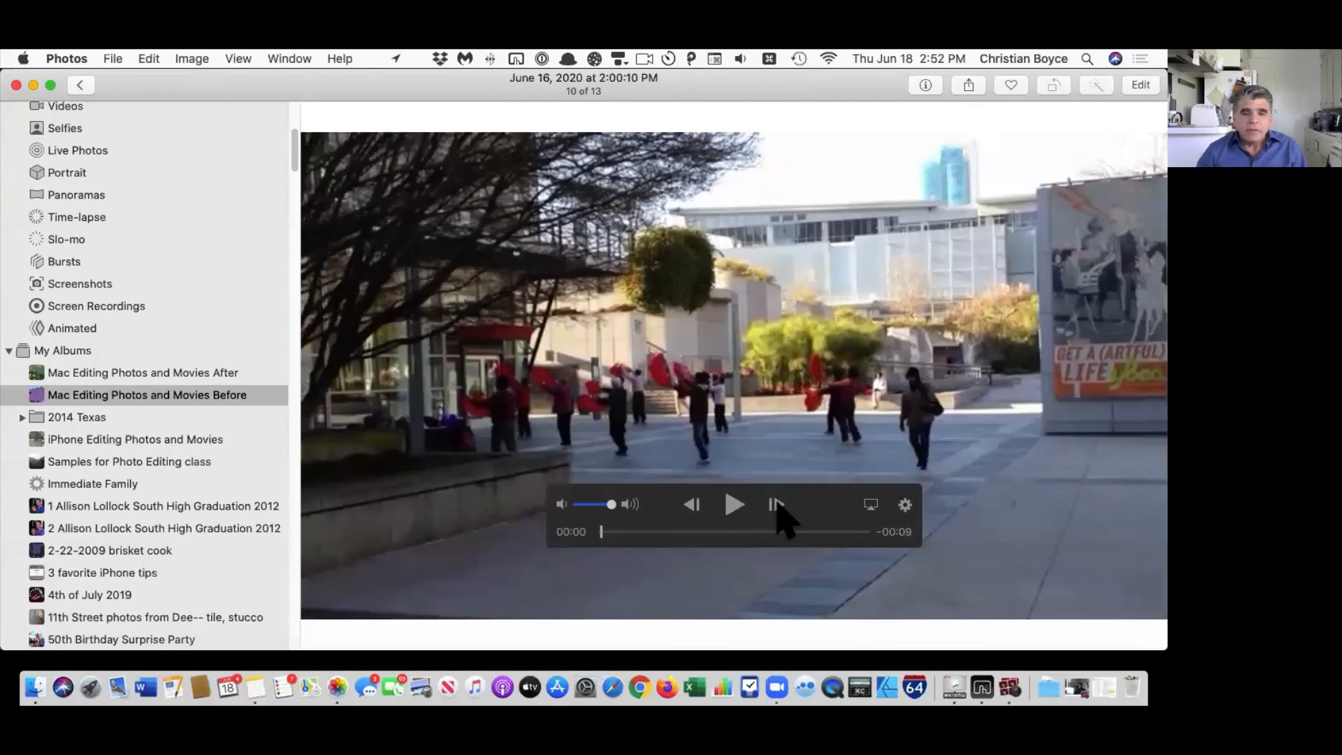
pyautogui.click(777, 506)
pyautogui.click(777, 506)
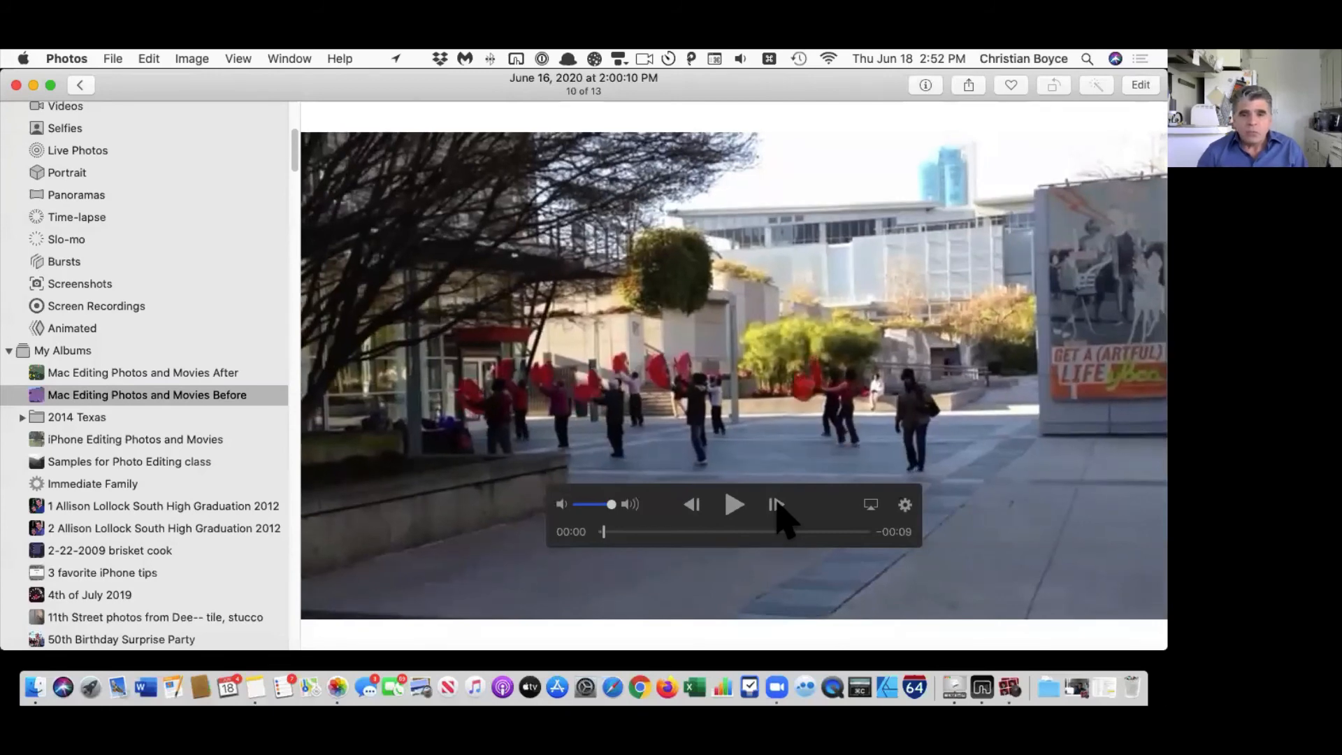
pyautogui.click(777, 506)
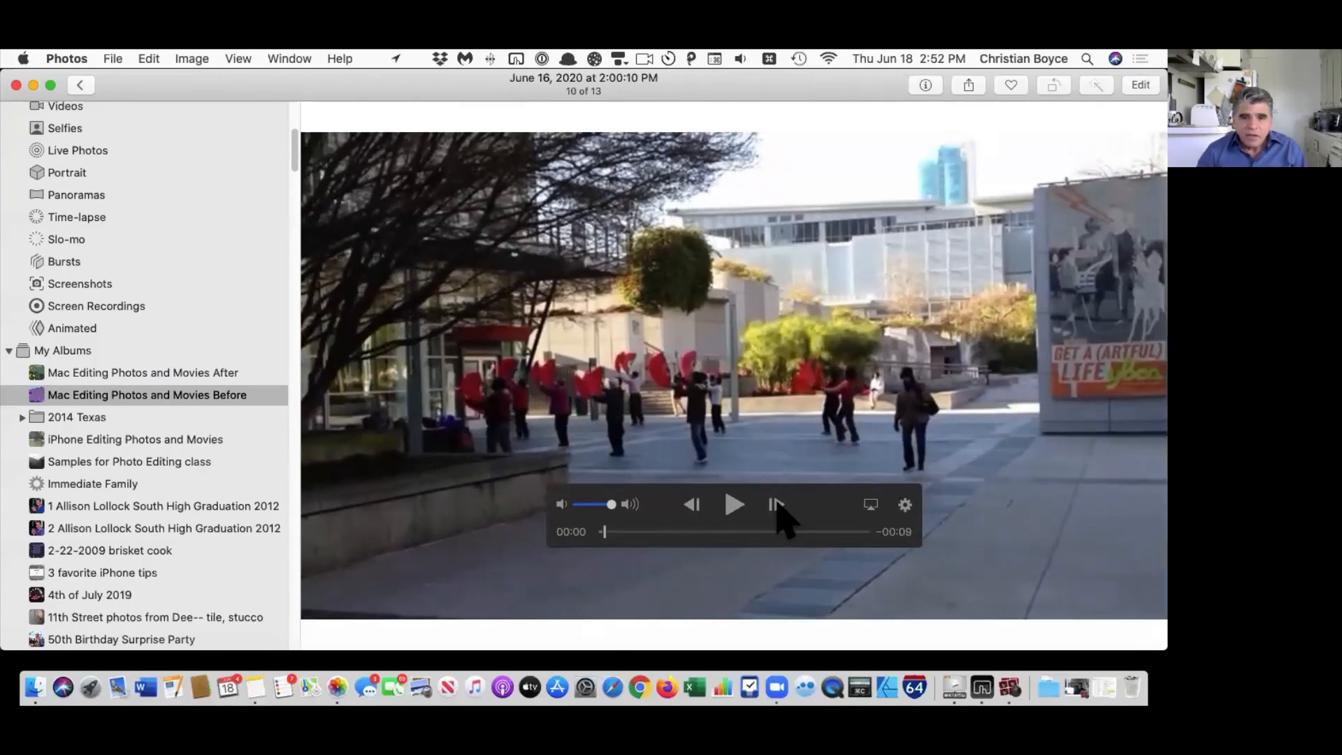
pyautogui.click(777, 506)
pyautogui.click(777, 507)
pyautogui.click(777, 506)
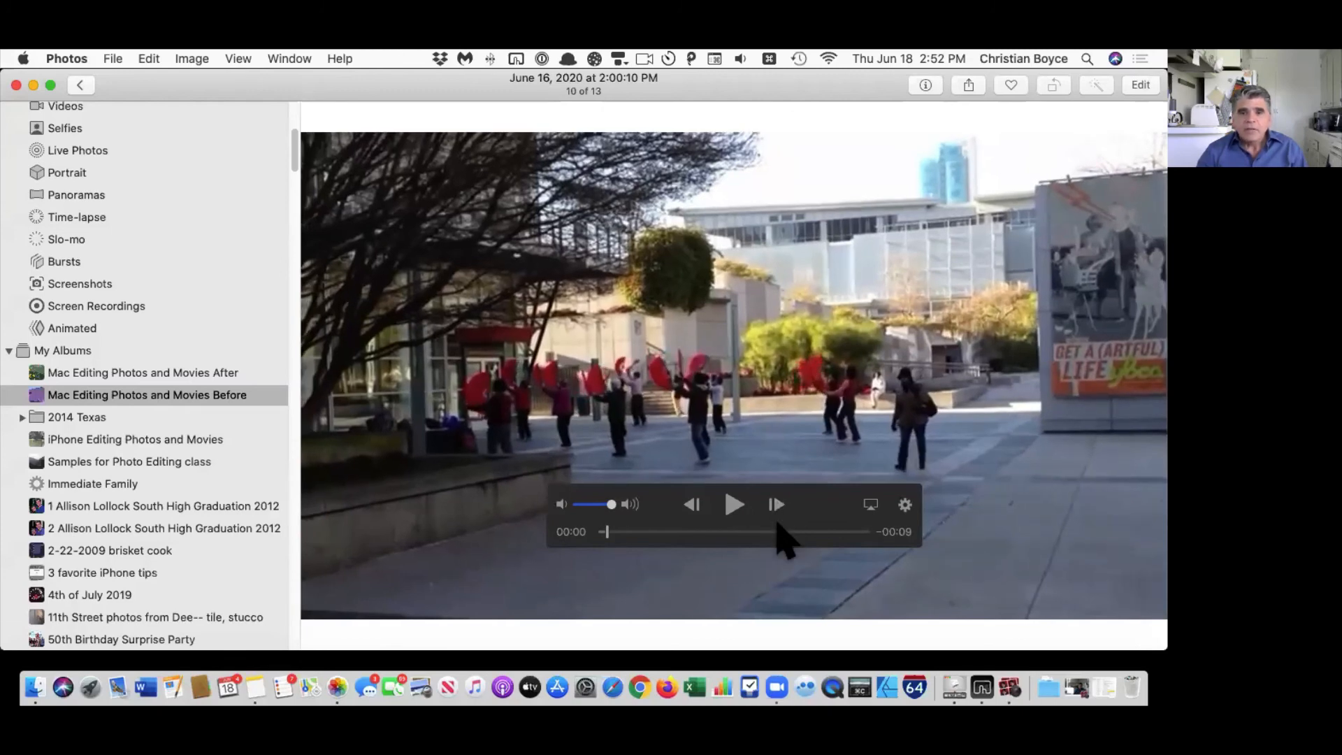
pyautogui.click(777, 506)
pyautogui.click(776, 506)
pyautogui.click(777, 506)
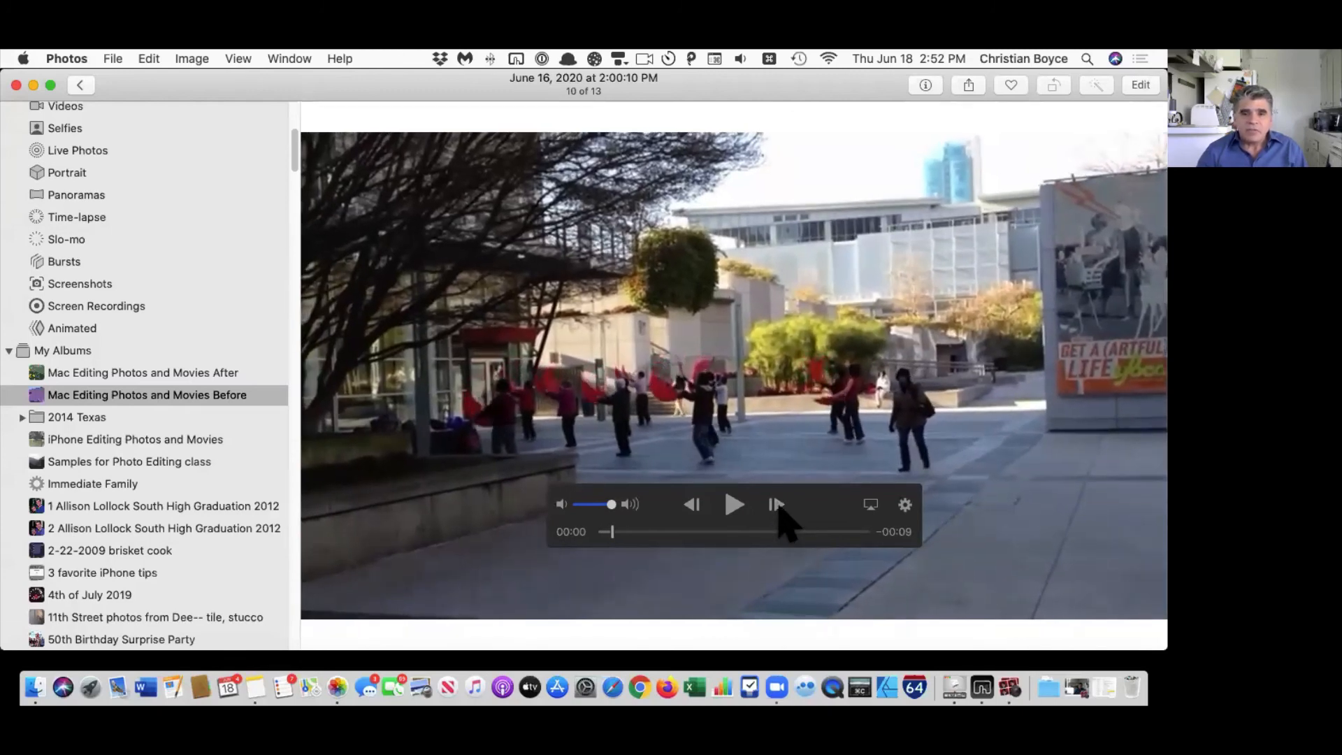
pyautogui.click(777, 506)
pyautogui.click(777, 506)
pyautogui.click(777, 507)
pyautogui.click(777, 506)
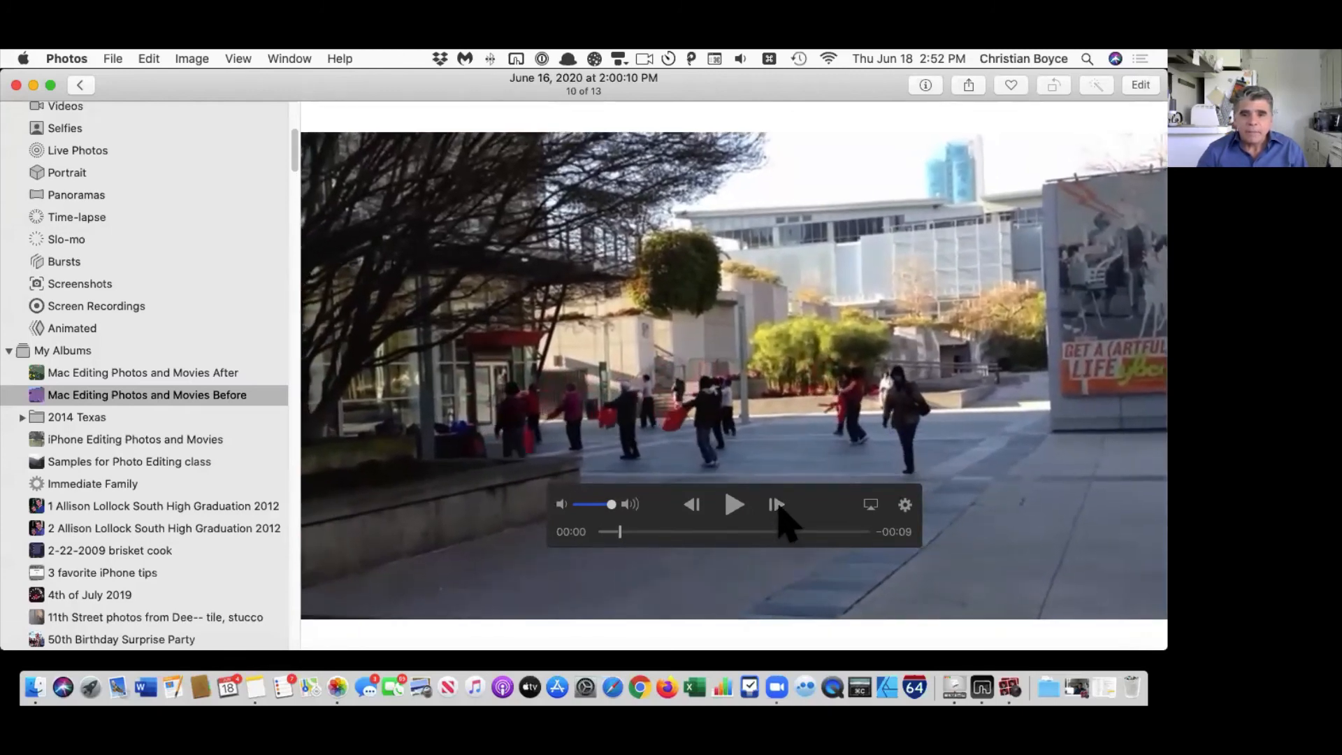
pyautogui.click(777, 507)
pyautogui.click(777, 506)
pyautogui.click(777, 506)
pyautogui.click(777, 506)
pyautogui.click(777, 506)
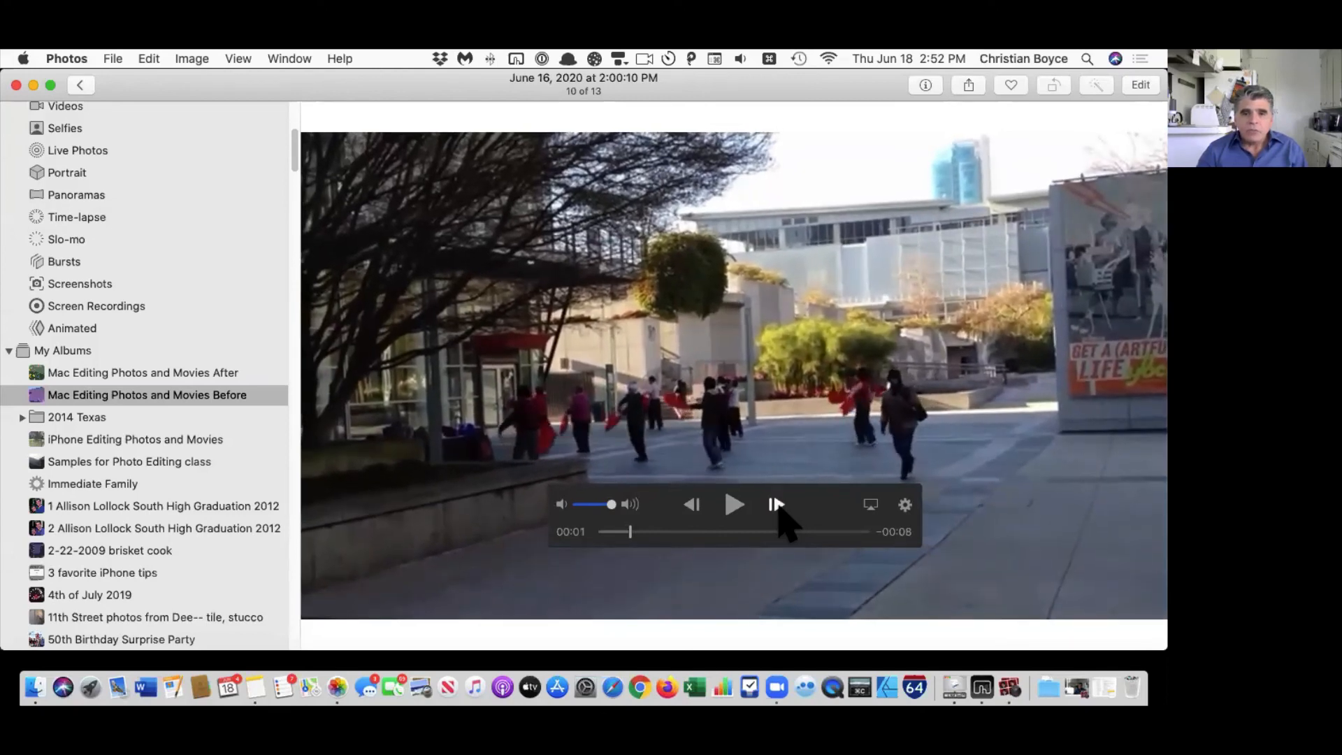
pyautogui.click(777, 507)
pyautogui.click(777, 506)
pyautogui.click(776, 507)
pyautogui.click(777, 506)
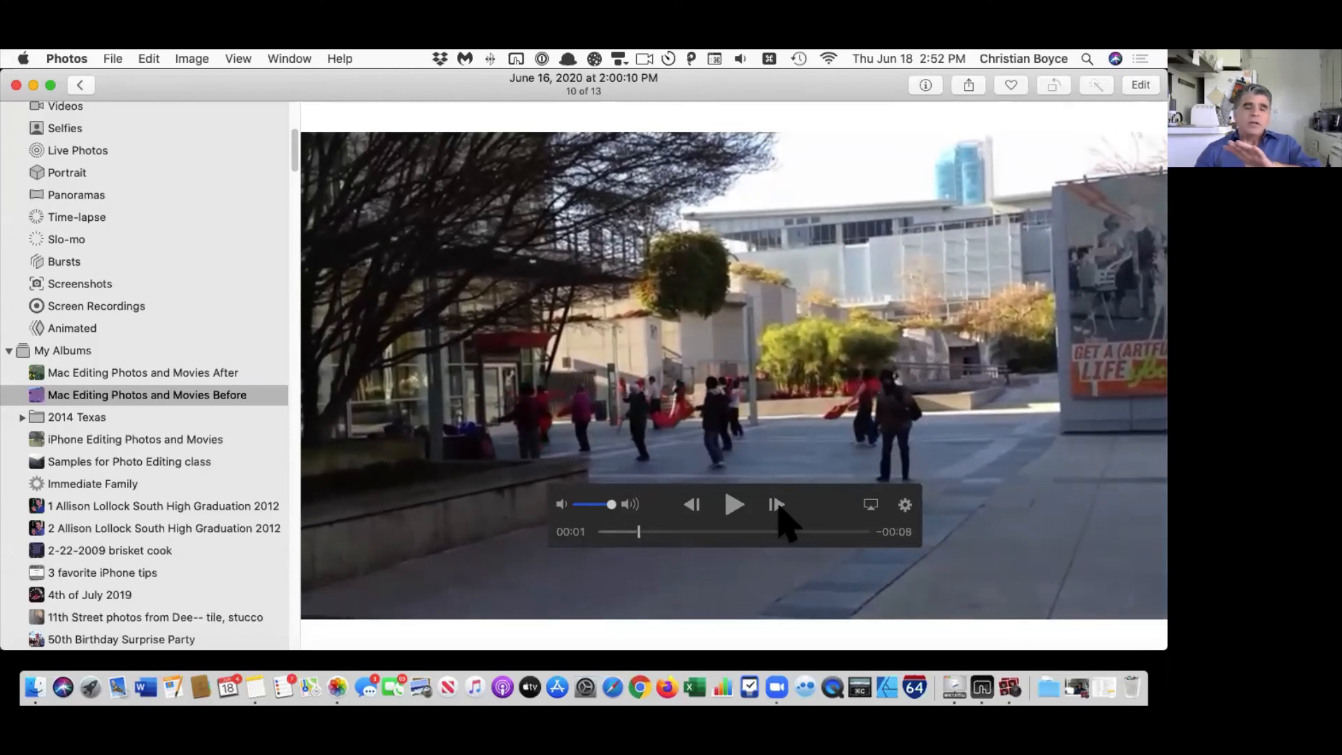
pyautogui.click(777, 506)
pyautogui.click(777, 507)
pyautogui.click(777, 506)
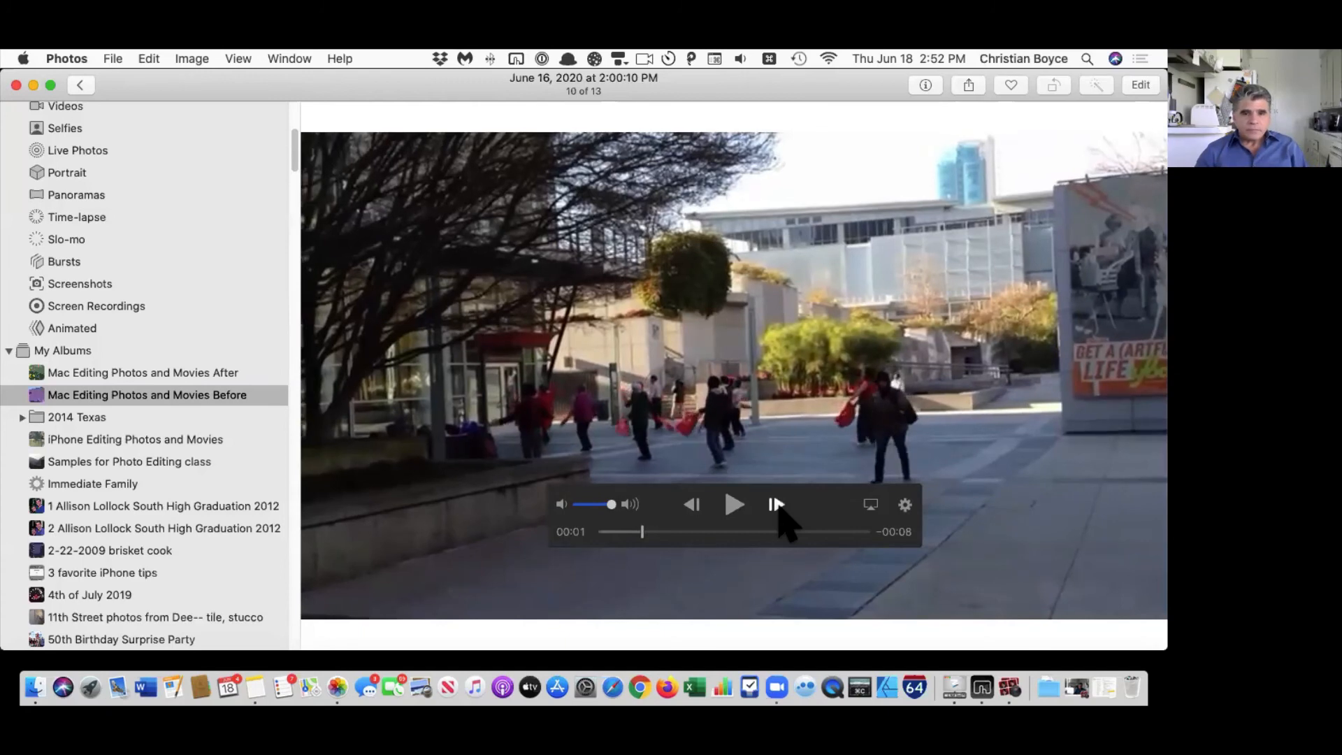
pyautogui.click(777, 506)
pyautogui.click(777, 507)
pyautogui.click(777, 506)
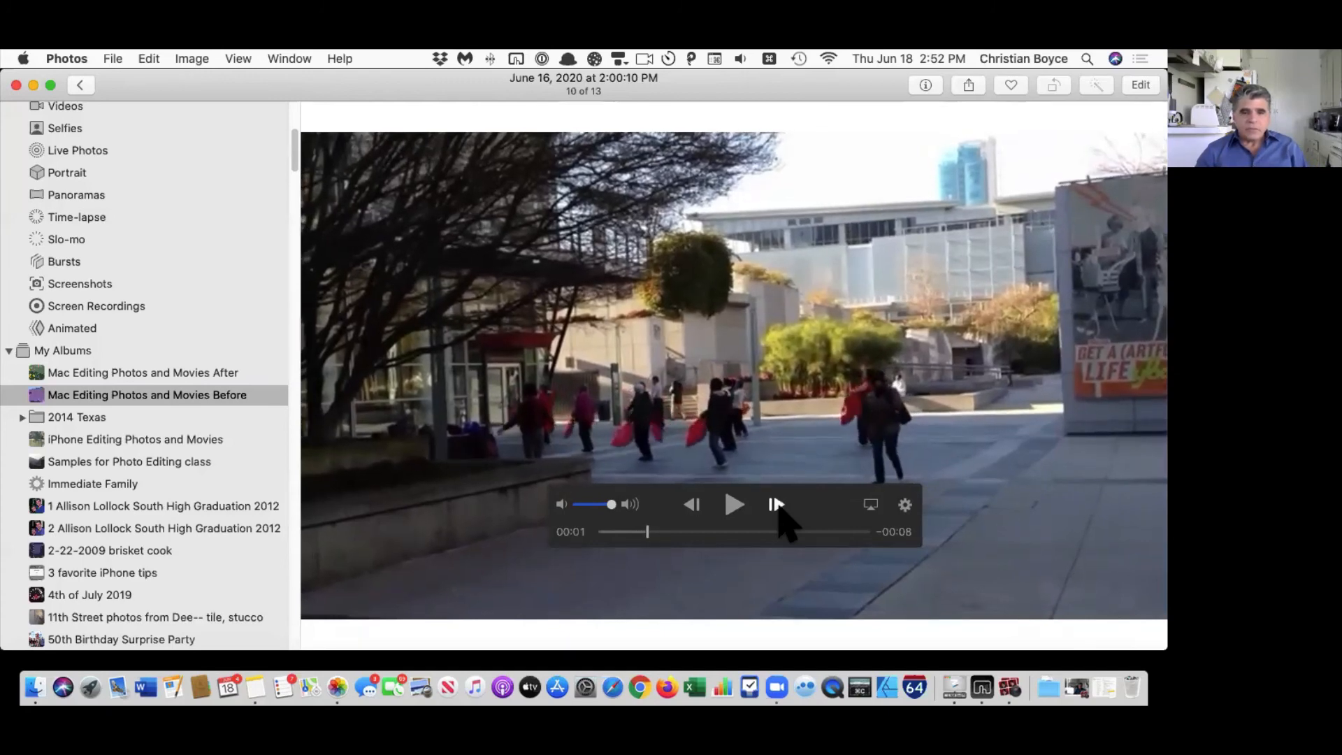
pyautogui.click(777, 506)
pyautogui.click(777, 507)
pyautogui.click(777, 506)
pyautogui.click(777, 507)
pyautogui.click(777, 506)
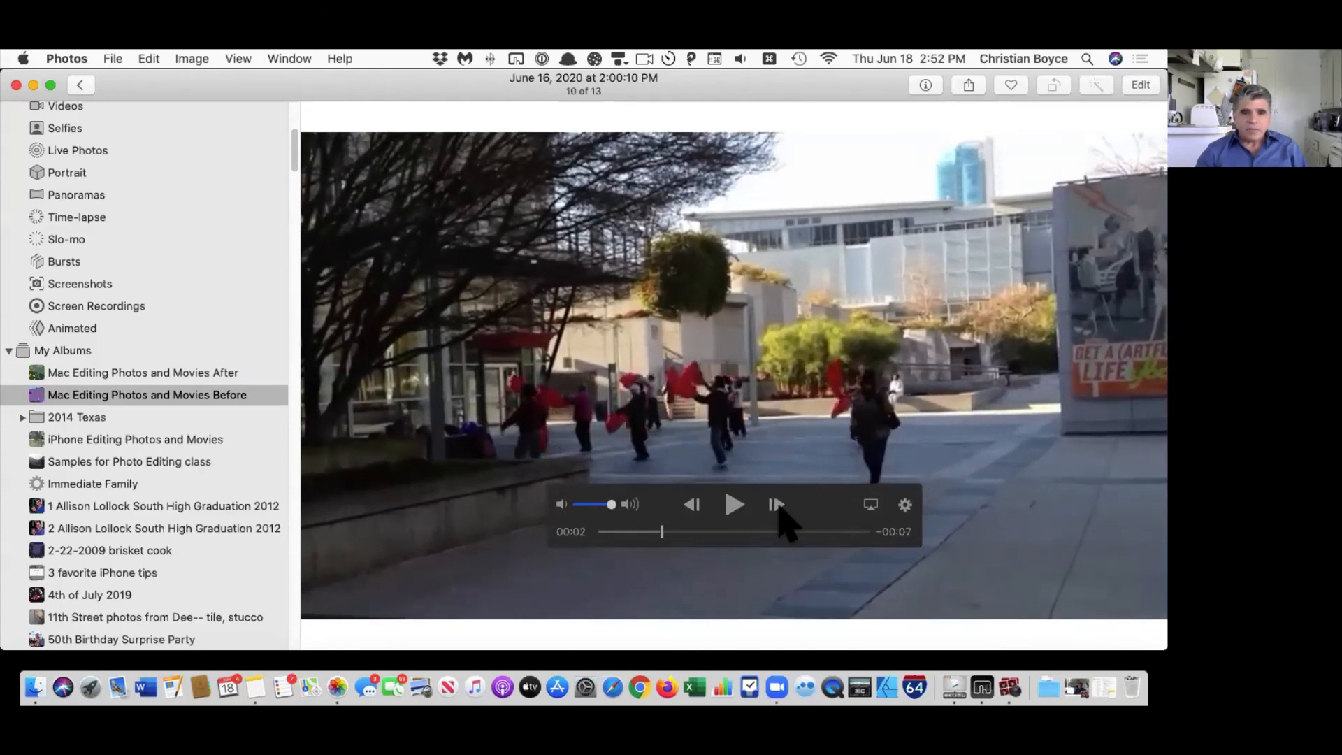
# Step: Fine-tune the chosen frame by stepping two frames back and a few forward, and export it to Pictures
pyautogui.click(692, 508)
pyautogui.click(690, 510)
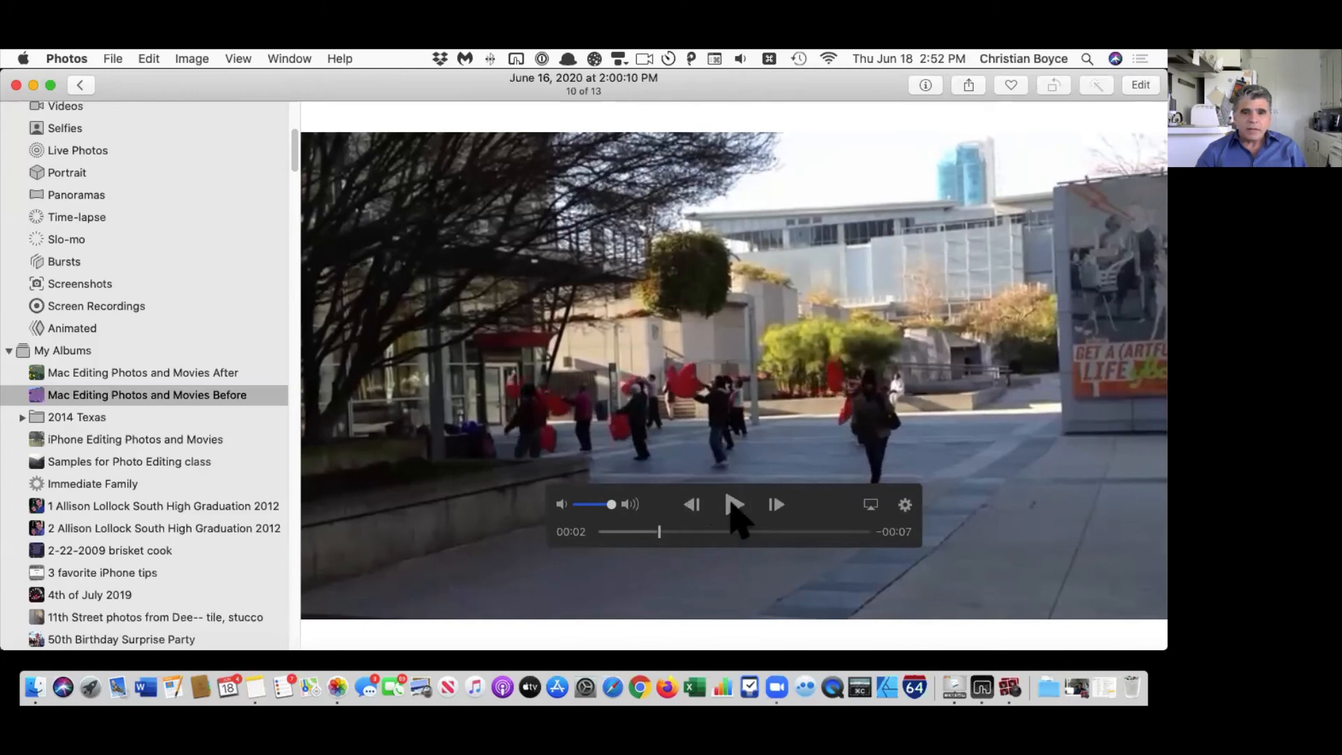
pyautogui.click(777, 506)
pyautogui.click(777, 506)
pyautogui.click(777, 506)
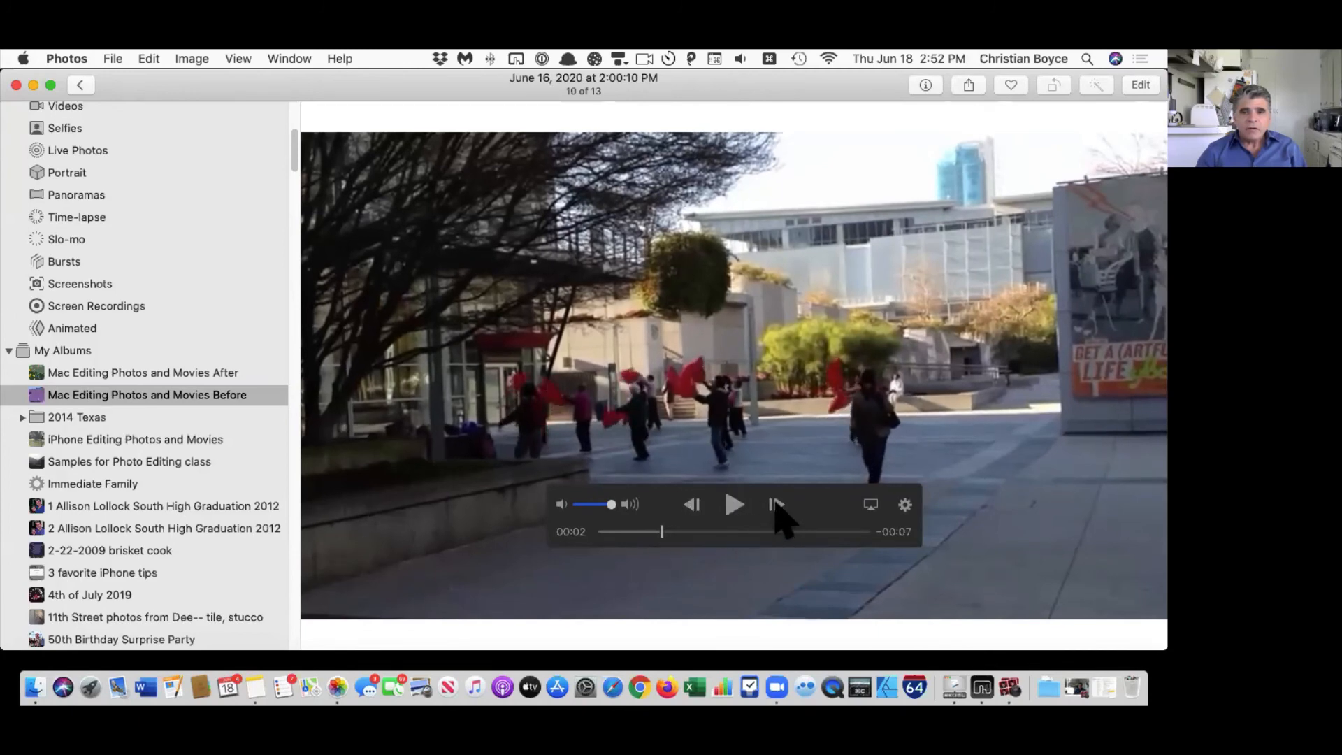
pyautogui.click(776, 506)
pyautogui.click(777, 507)
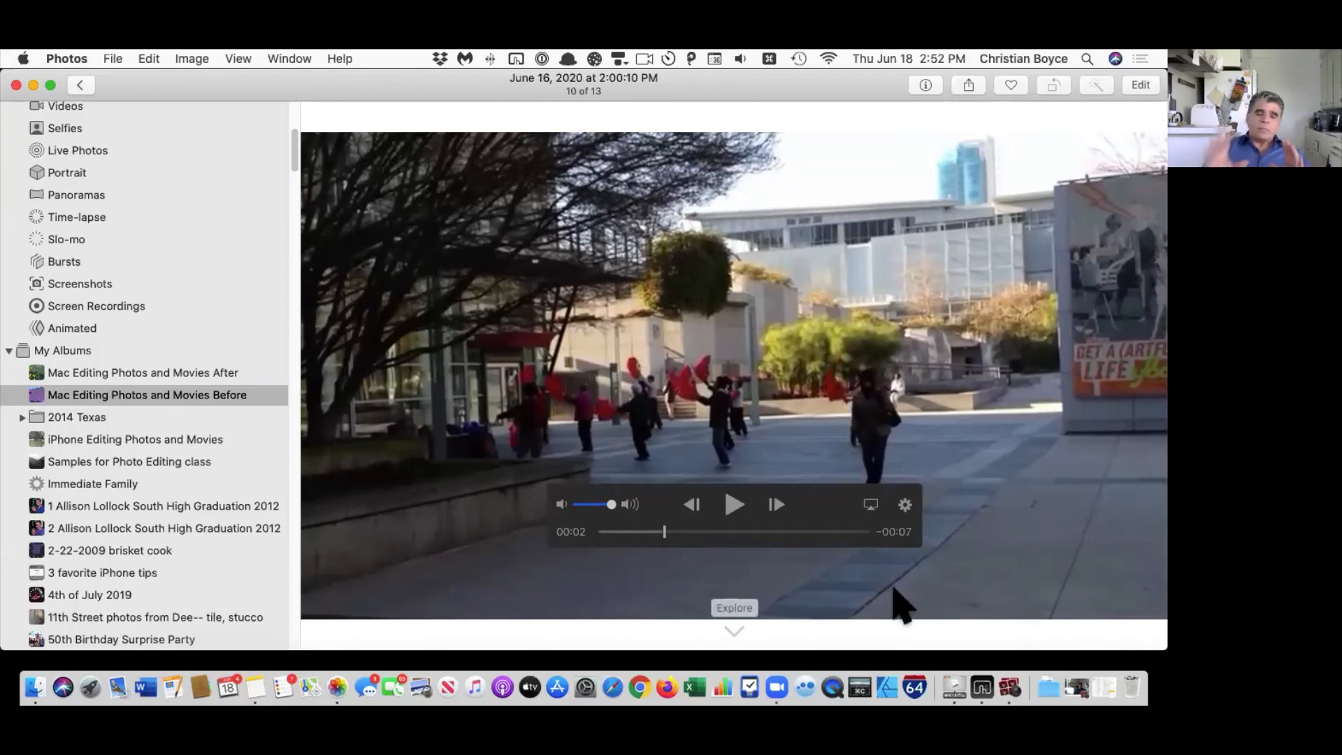
pyautogui.click(906, 504)
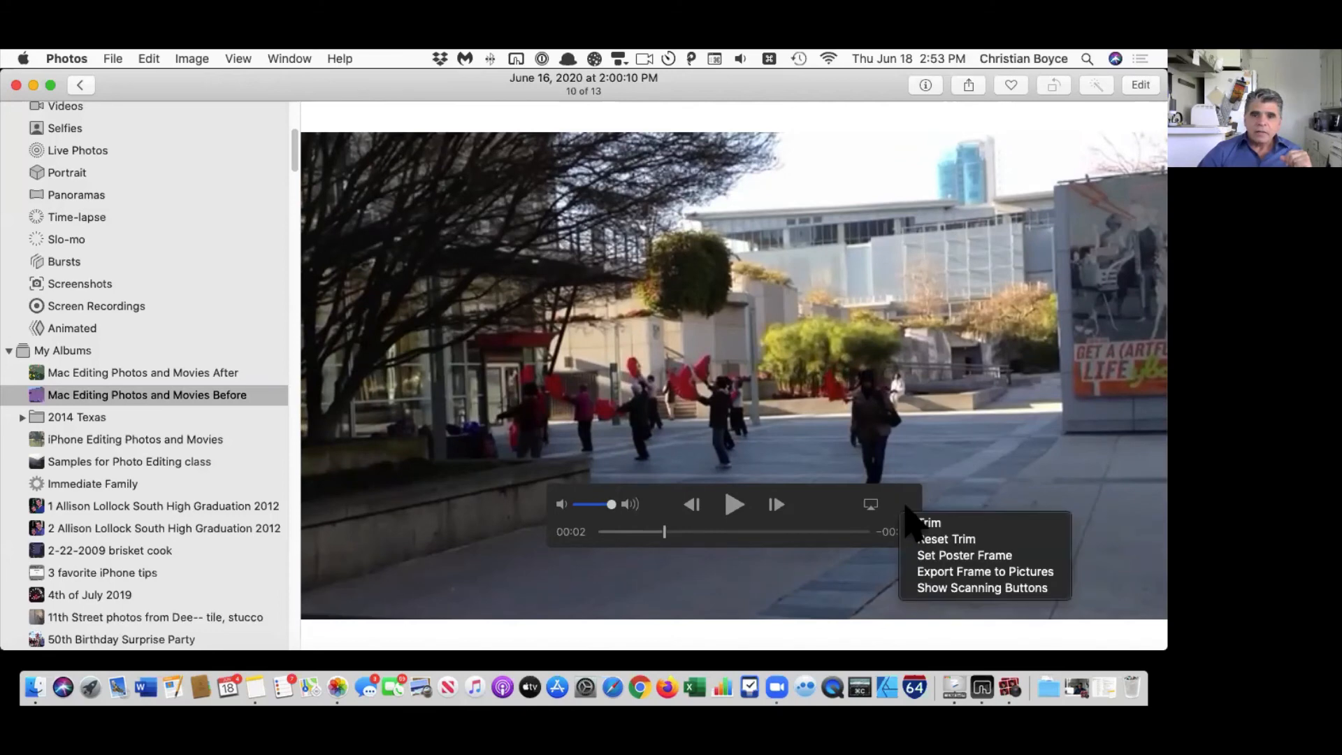
pyautogui.click(969, 573)
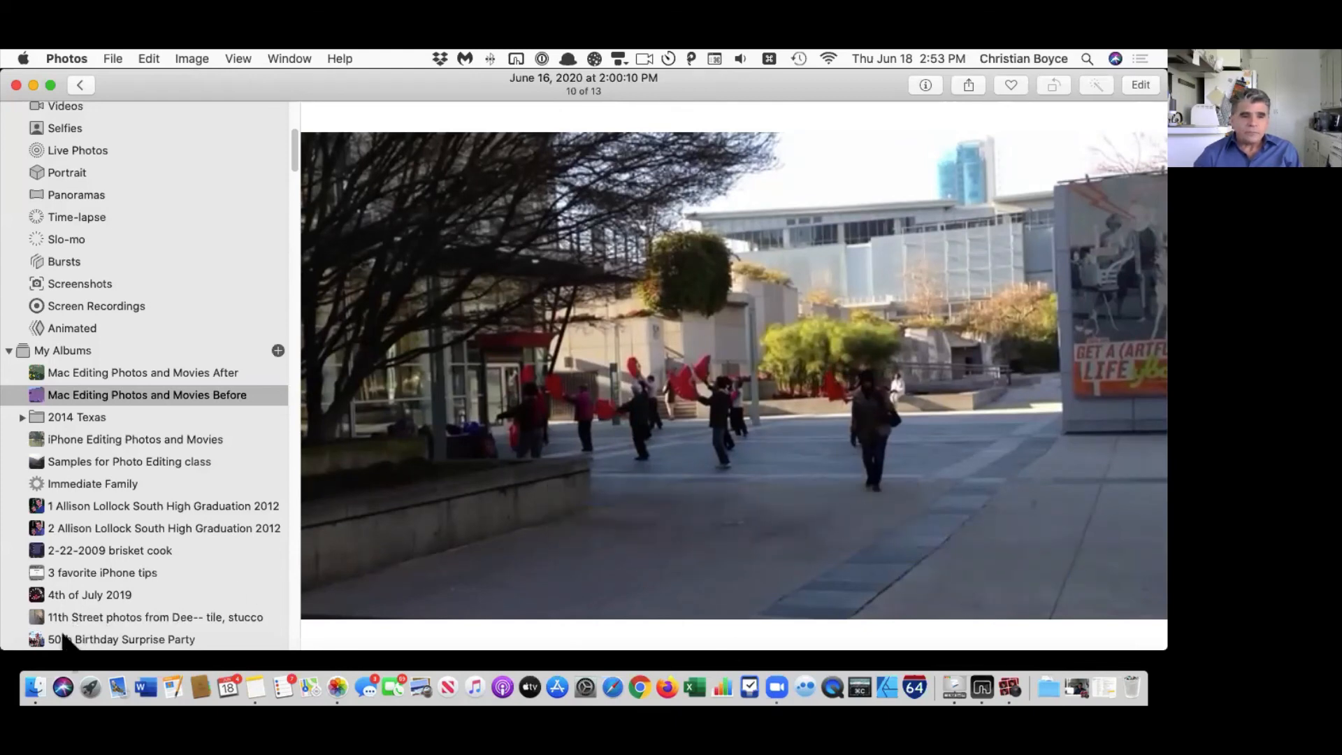
# Step: Switch to Finder and open the Pictures folder to find the exported frame
pyautogui.click(33, 672)
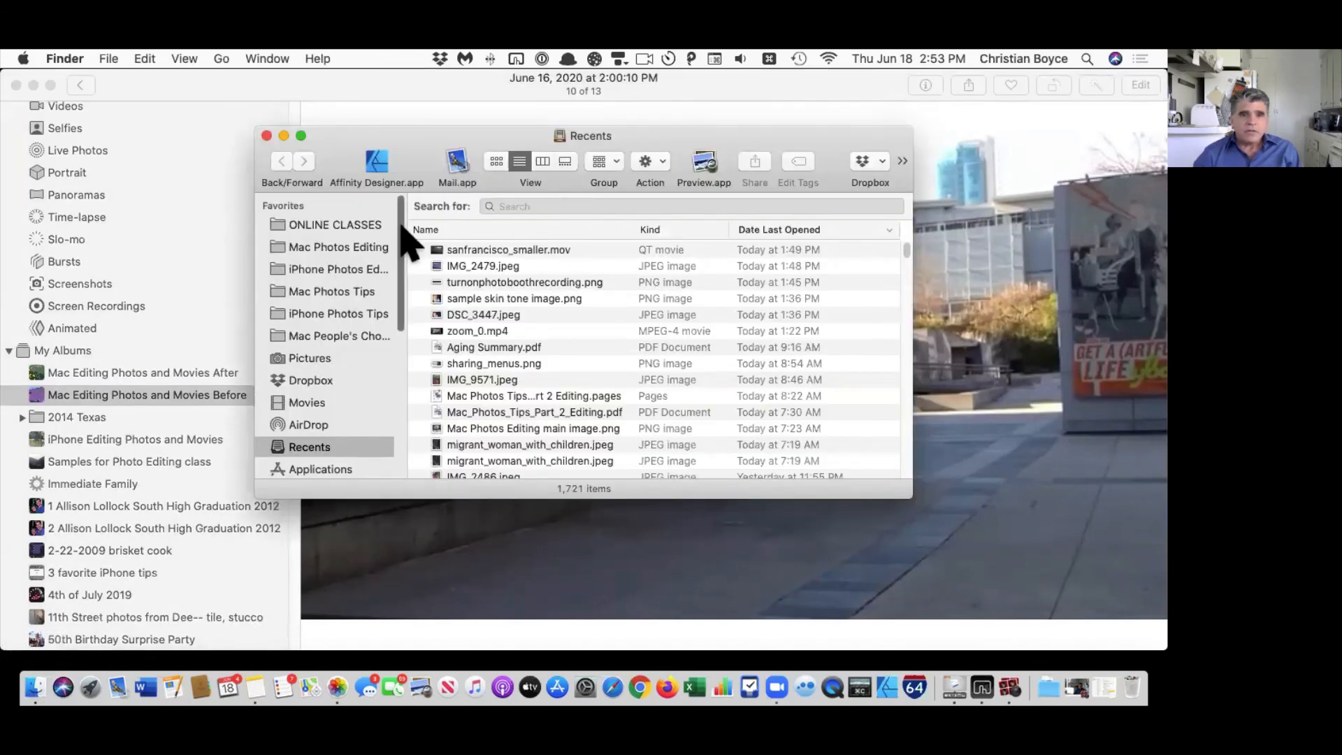
pyautogui.scroll(-8, 398, 297)
pyautogui.scroll(3, 391, 308)
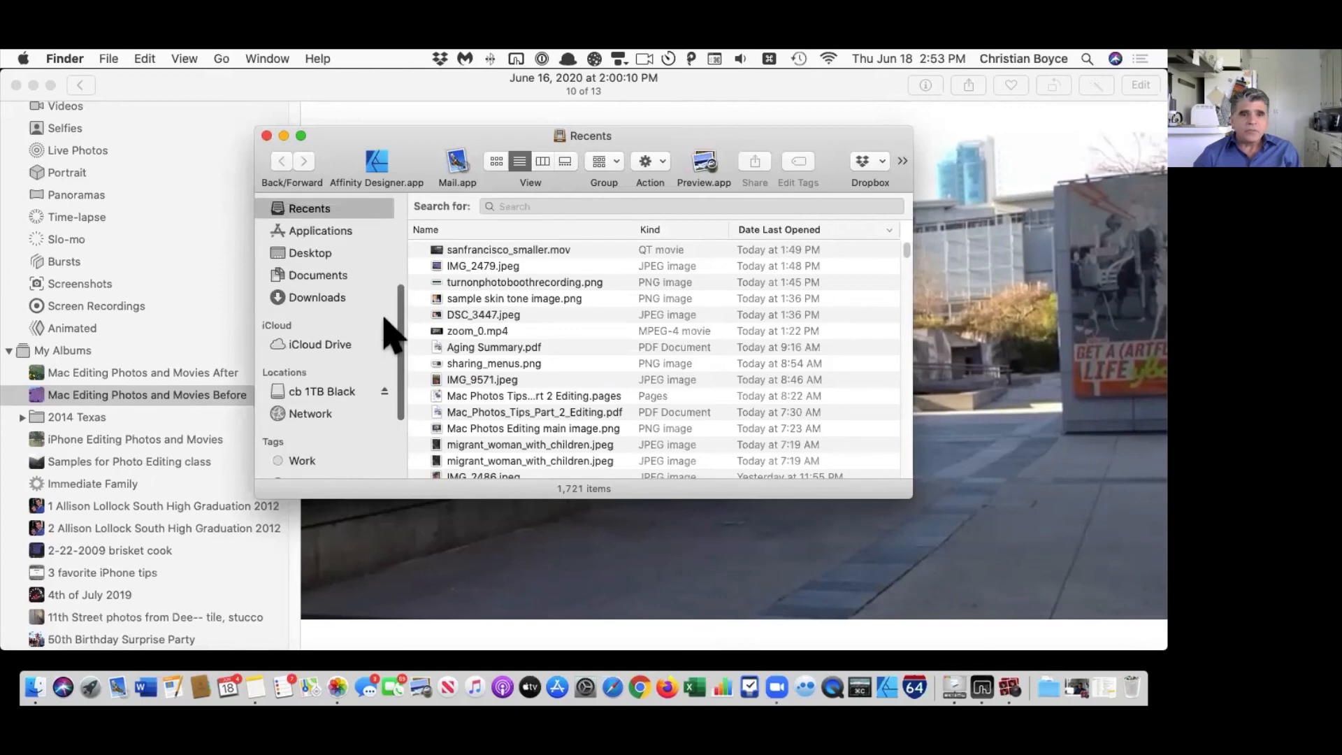
pyautogui.scroll(5, 389, 294)
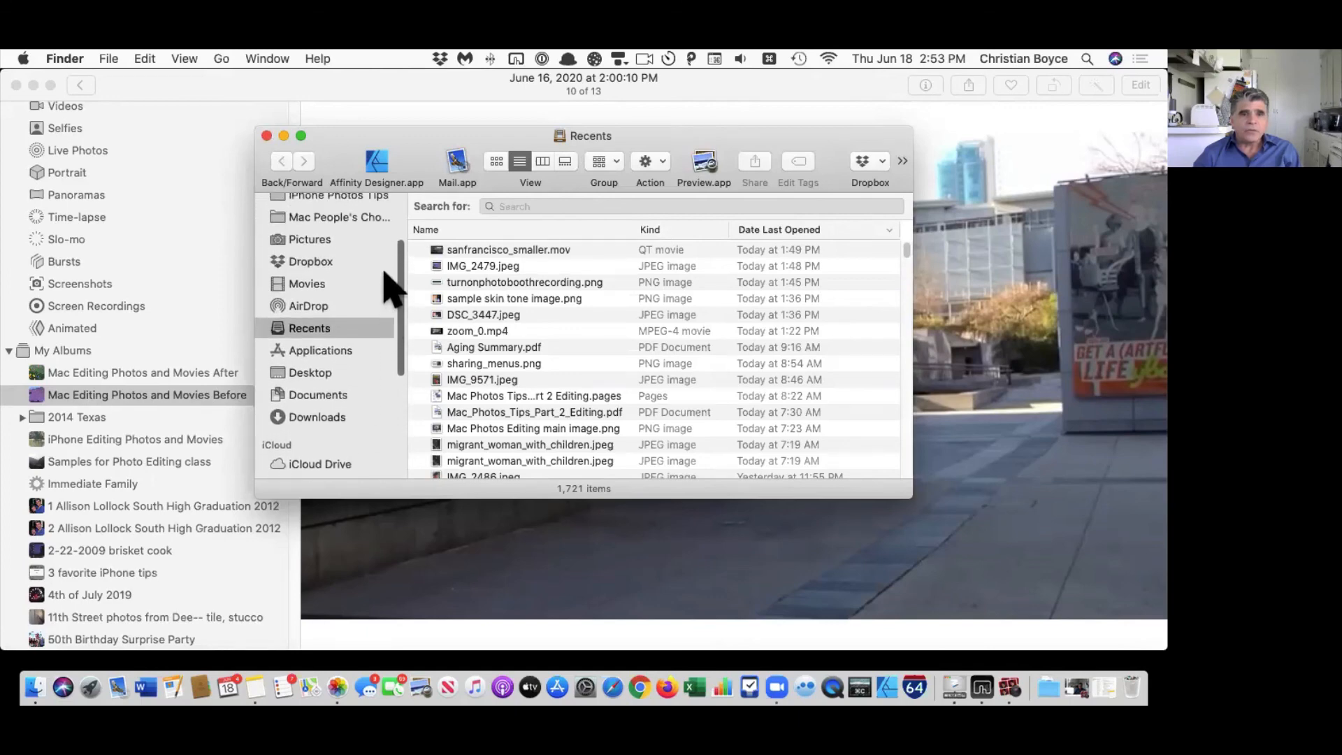
pyautogui.click(297, 248)
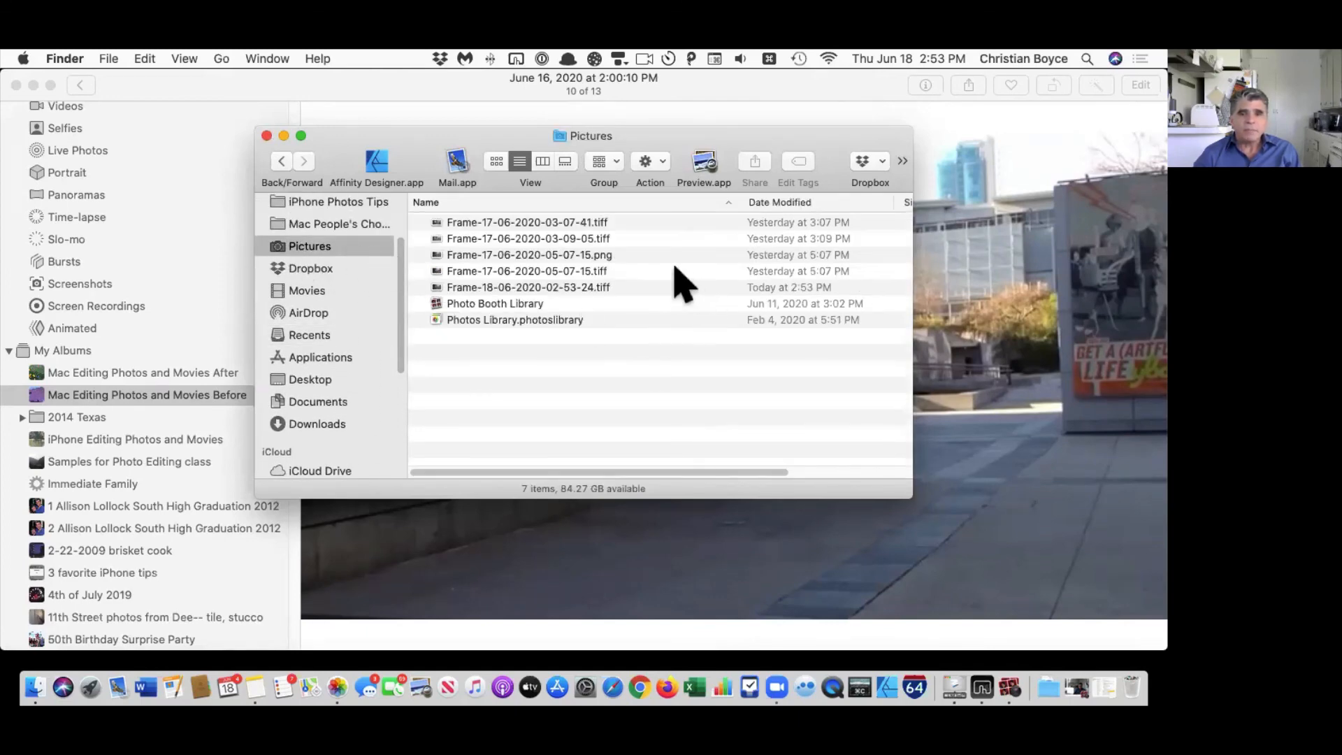
pyautogui.click(548, 291)
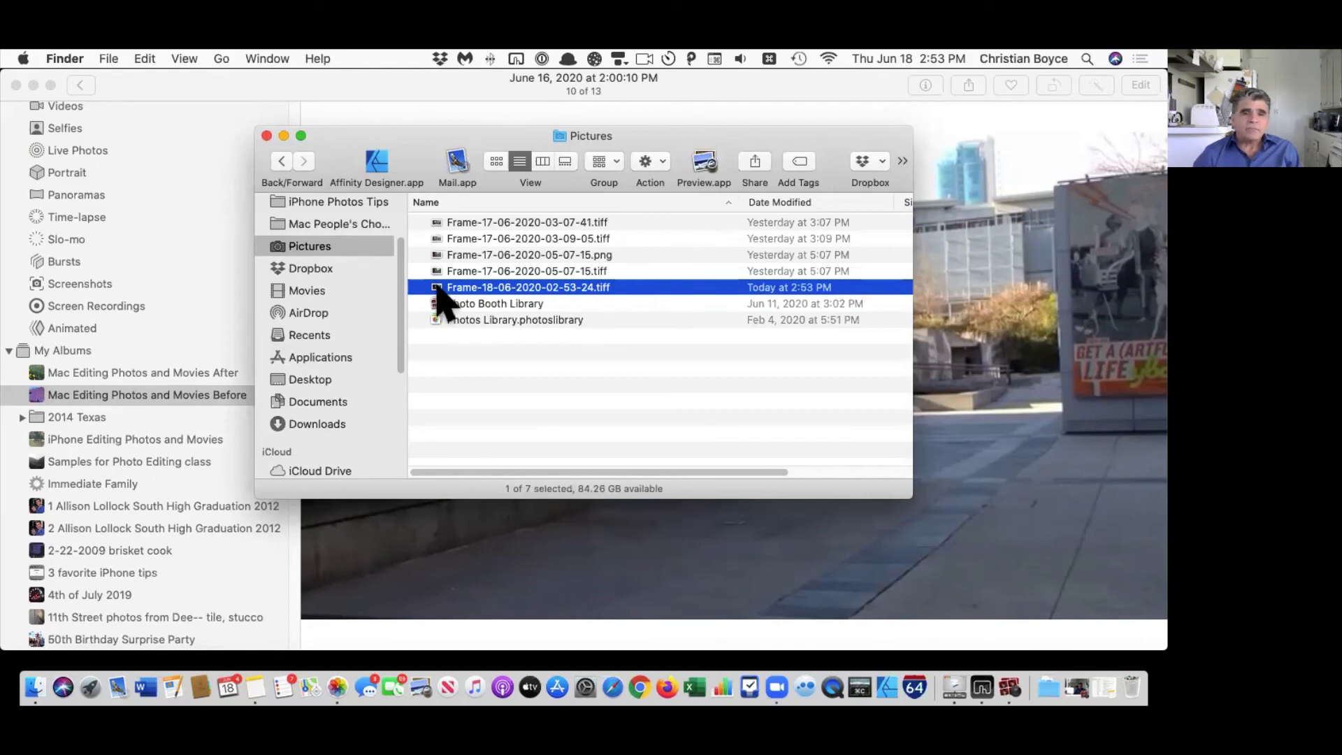
pyautogui.doubleClick(437, 288)
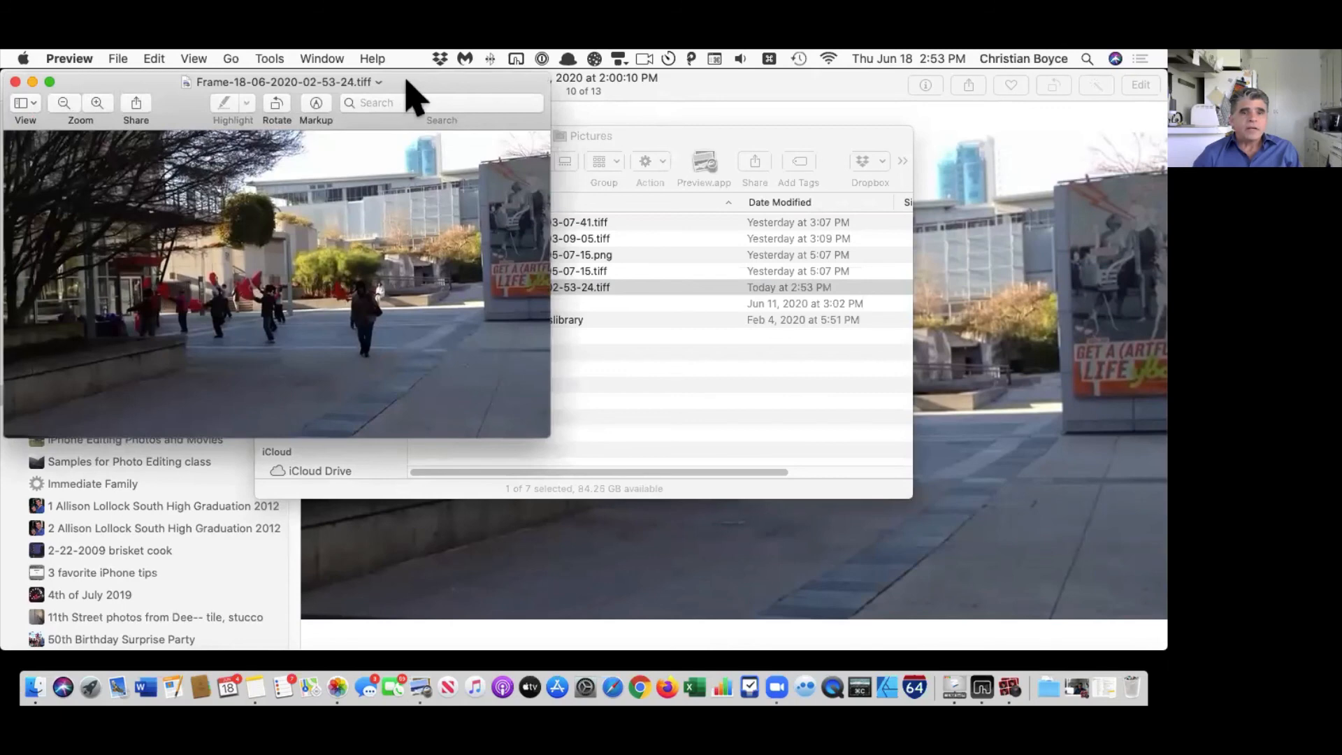
pyautogui.moveTo(408, 83); pyautogui.dragTo(792, 97)
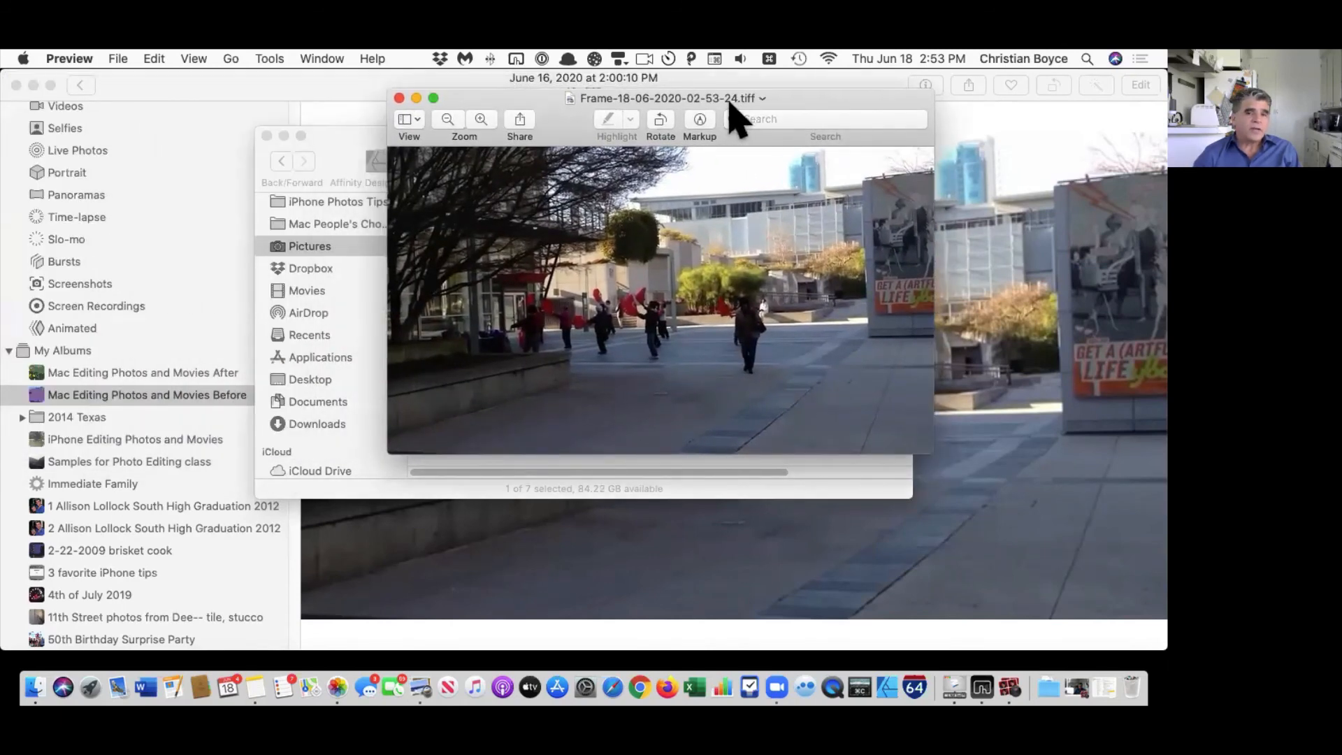
# Step: Share the frame image from Preview by adding it to Photos, and close the image
pyautogui.click(521, 120)
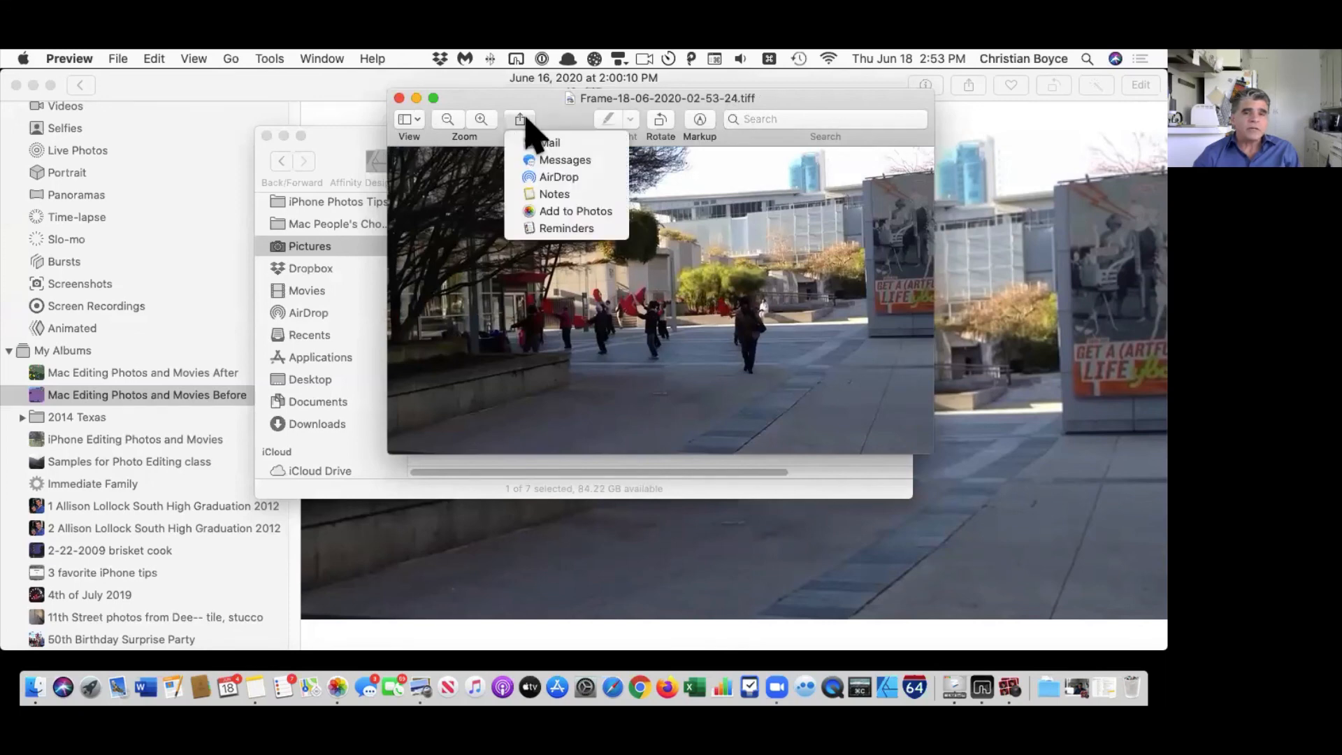
pyautogui.click(594, 212)
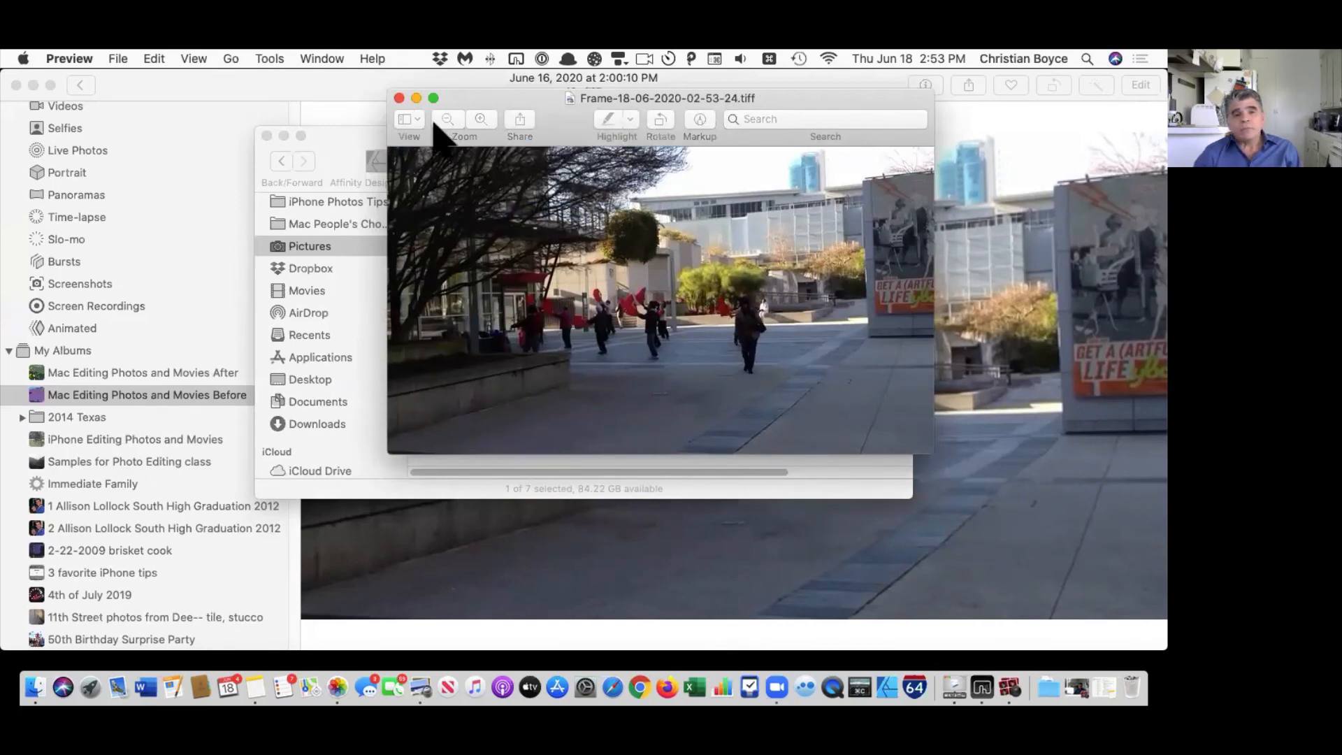
pyautogui.click(398, 98)
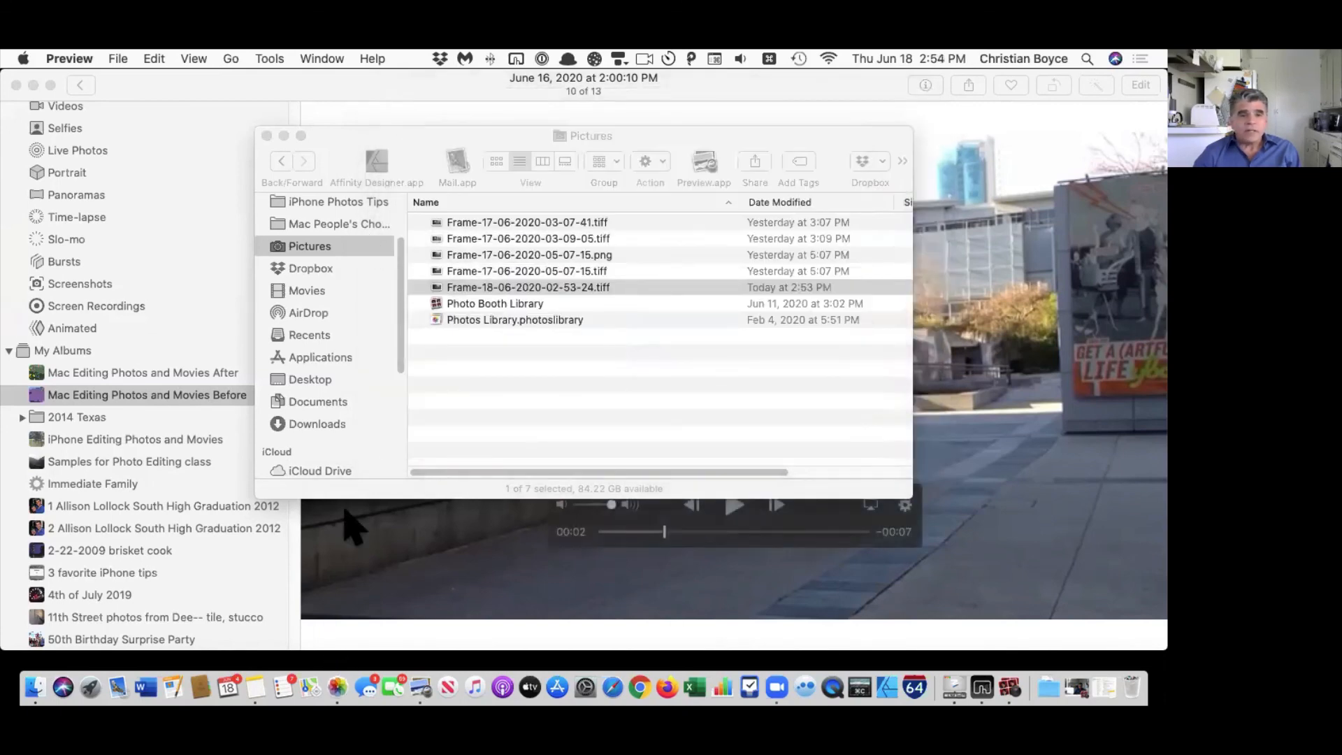
# Step: Switch to Photos, leave the open video, and find and select the added frame in Recents
pyautogui.click(338, 686)
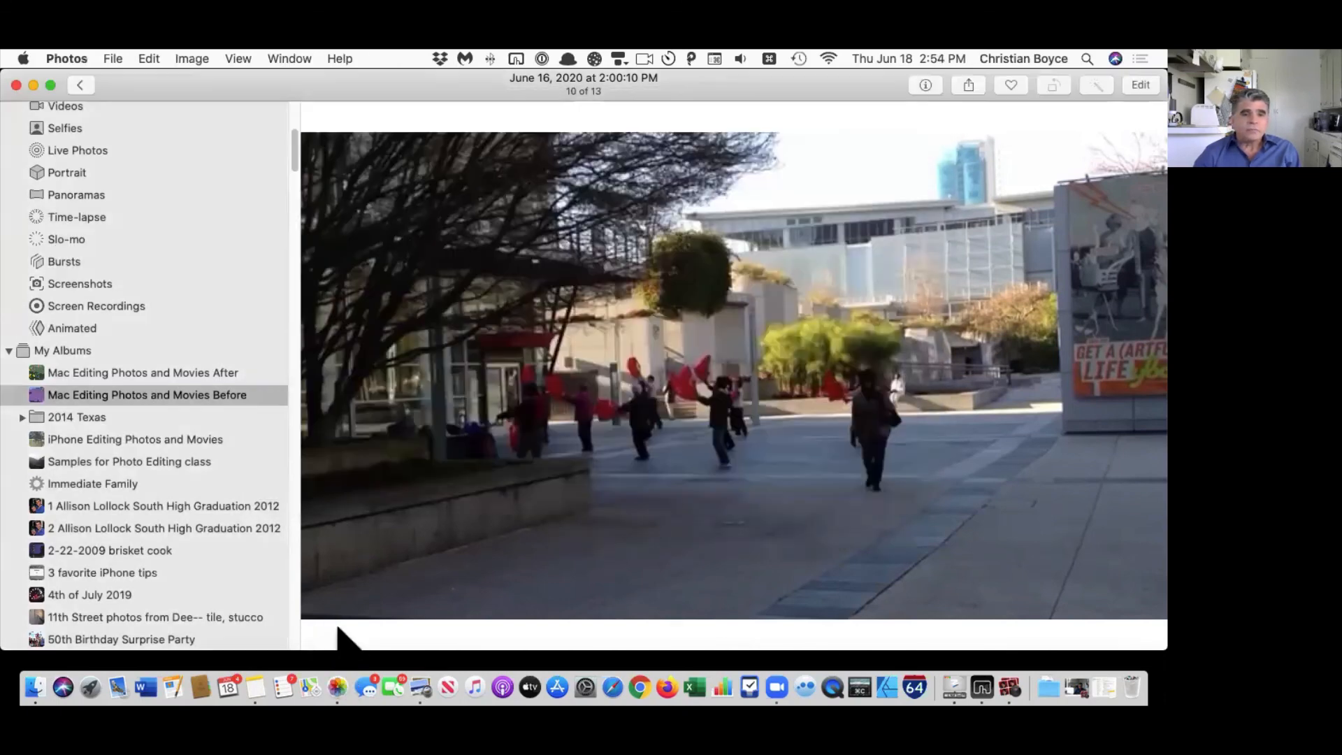
pyautogui.click(80, 85)
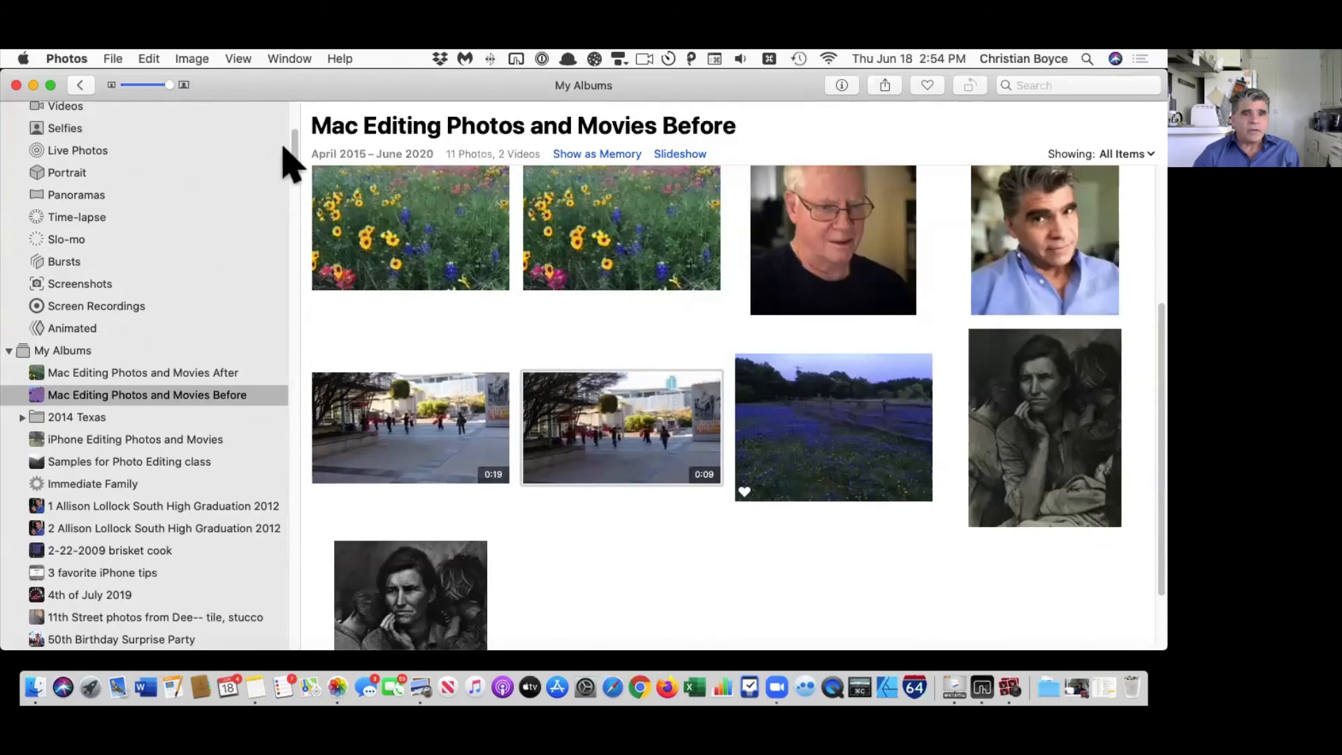
pyautogui.scroll(5, 289, 136)
pyautogui.scroll(-2, 288, 136)
pyautogui.scroll(3, 289, 135)
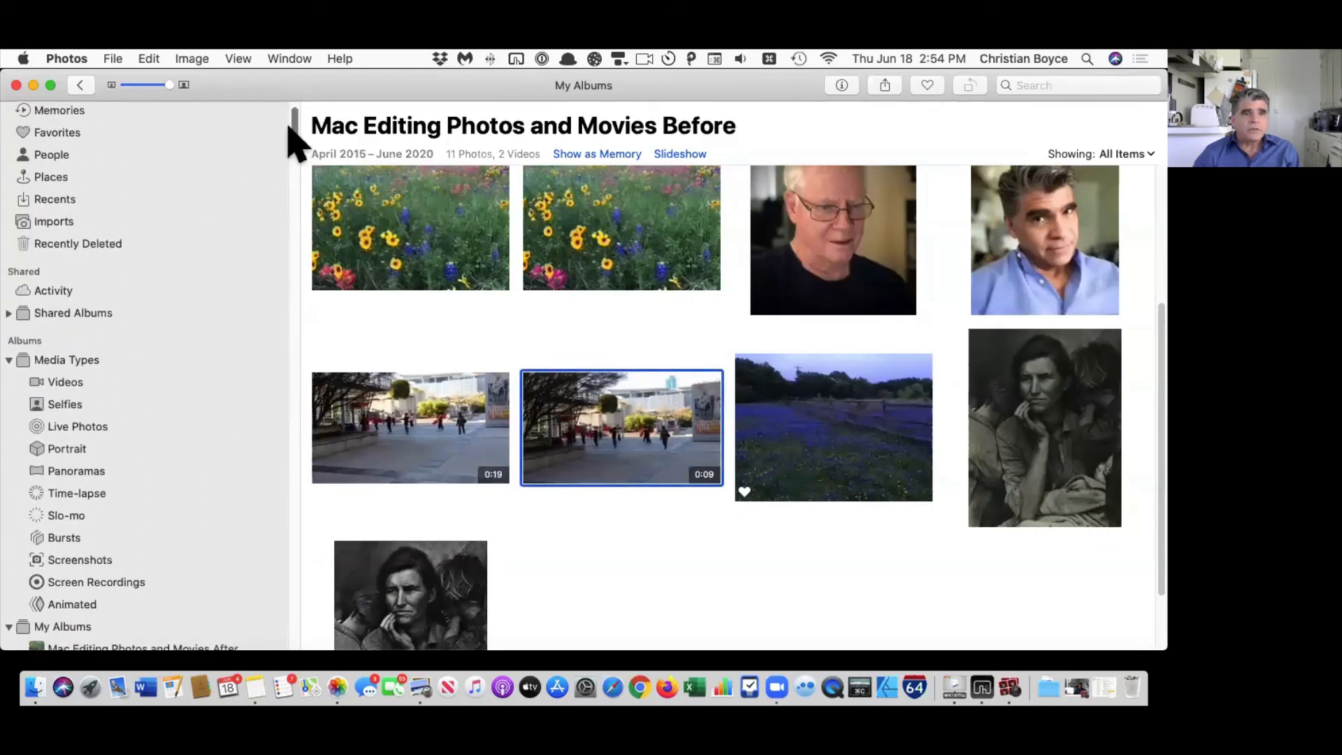
pyautogui.click(61, 198)
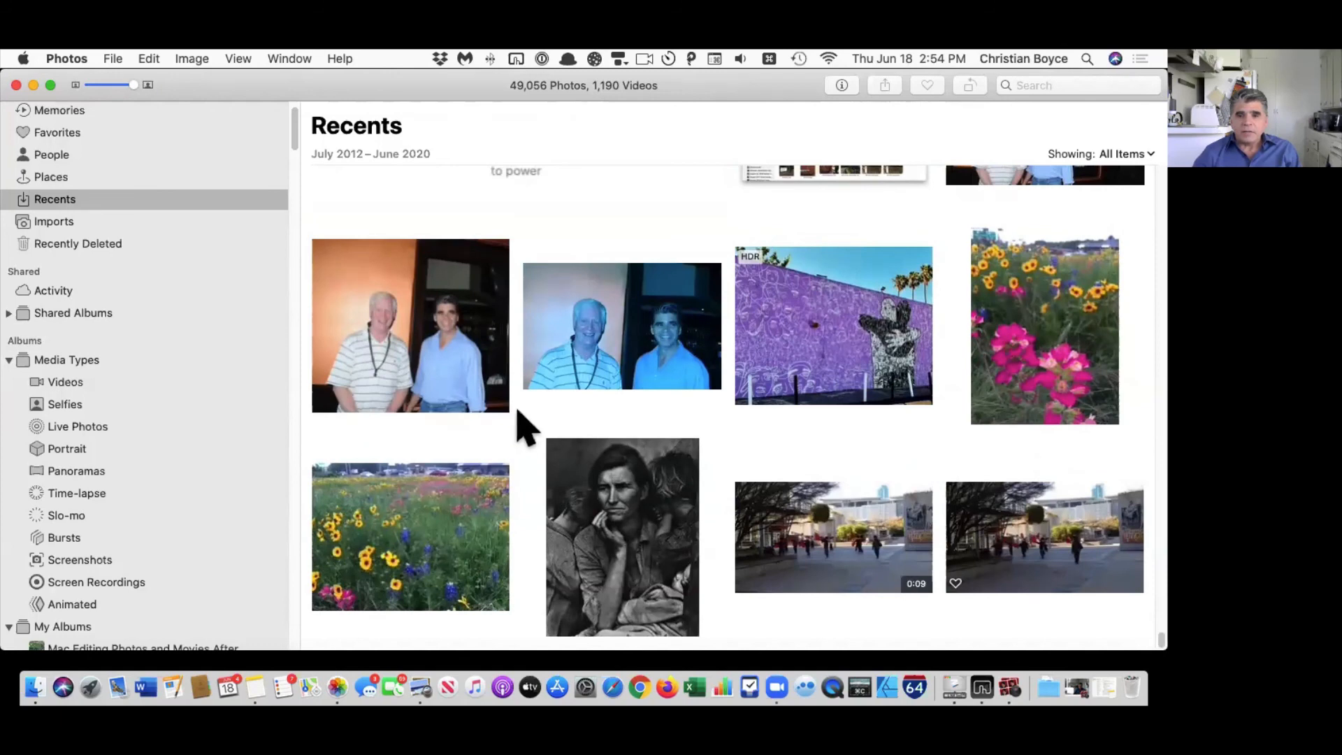
pyautogui.click(1081, 526)
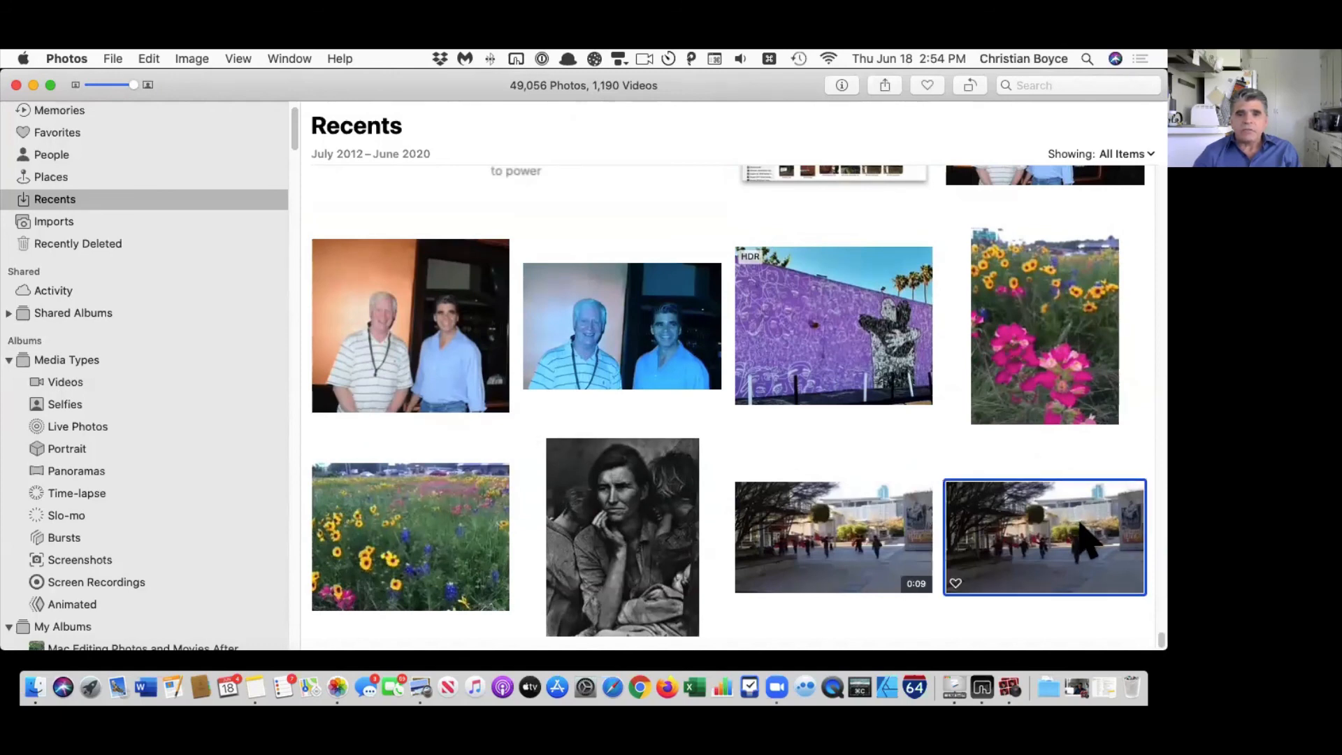
# Step: Find the frame among the latest Imports of June 18, 2020 and open it full size
pyautogui.click(83, 223)
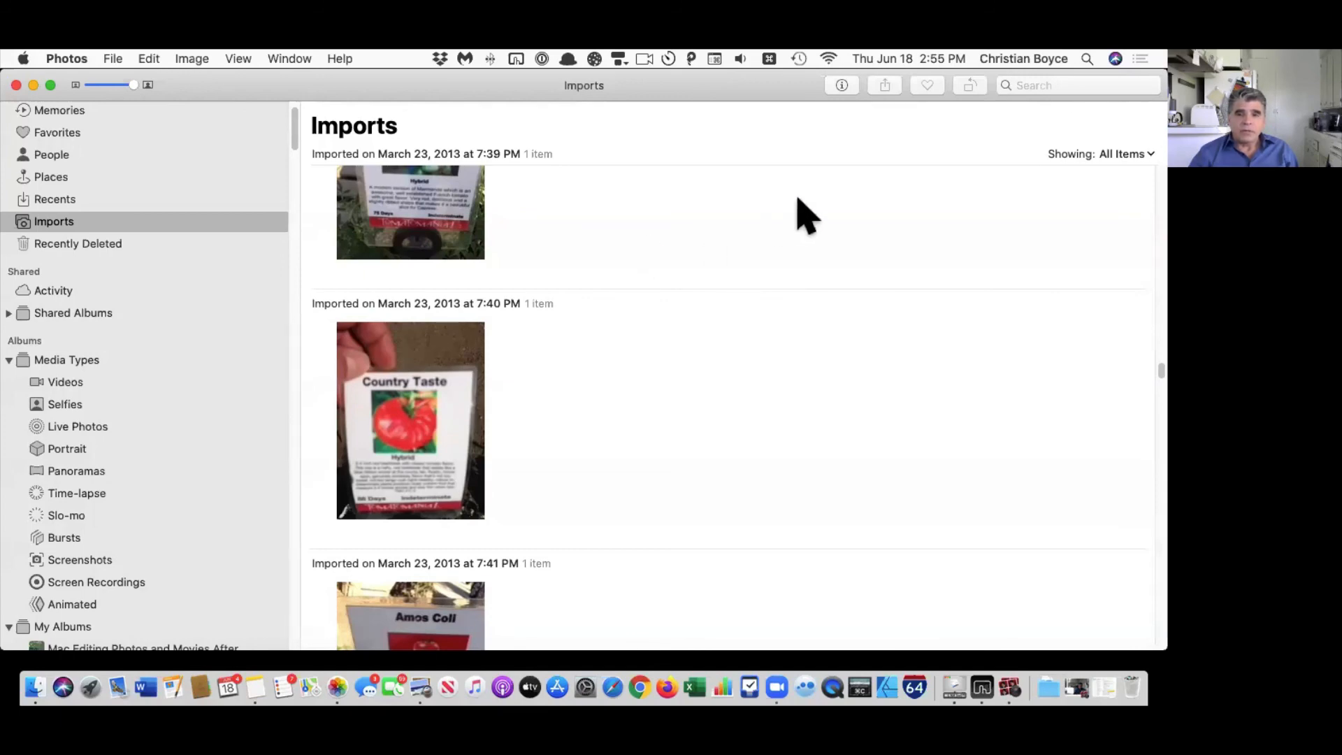
pyautogui.scroll(-2, 845, 204)
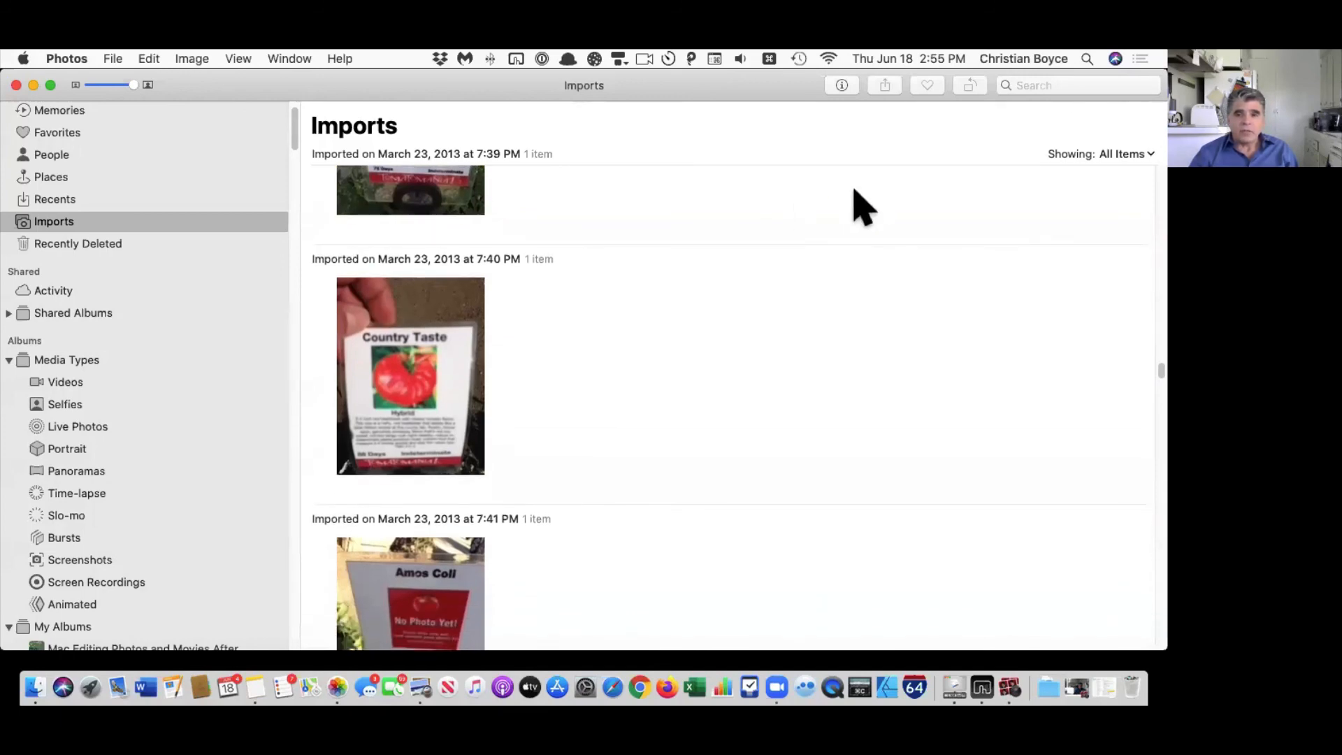
pyautogui.scroll(-20, 727, 406)
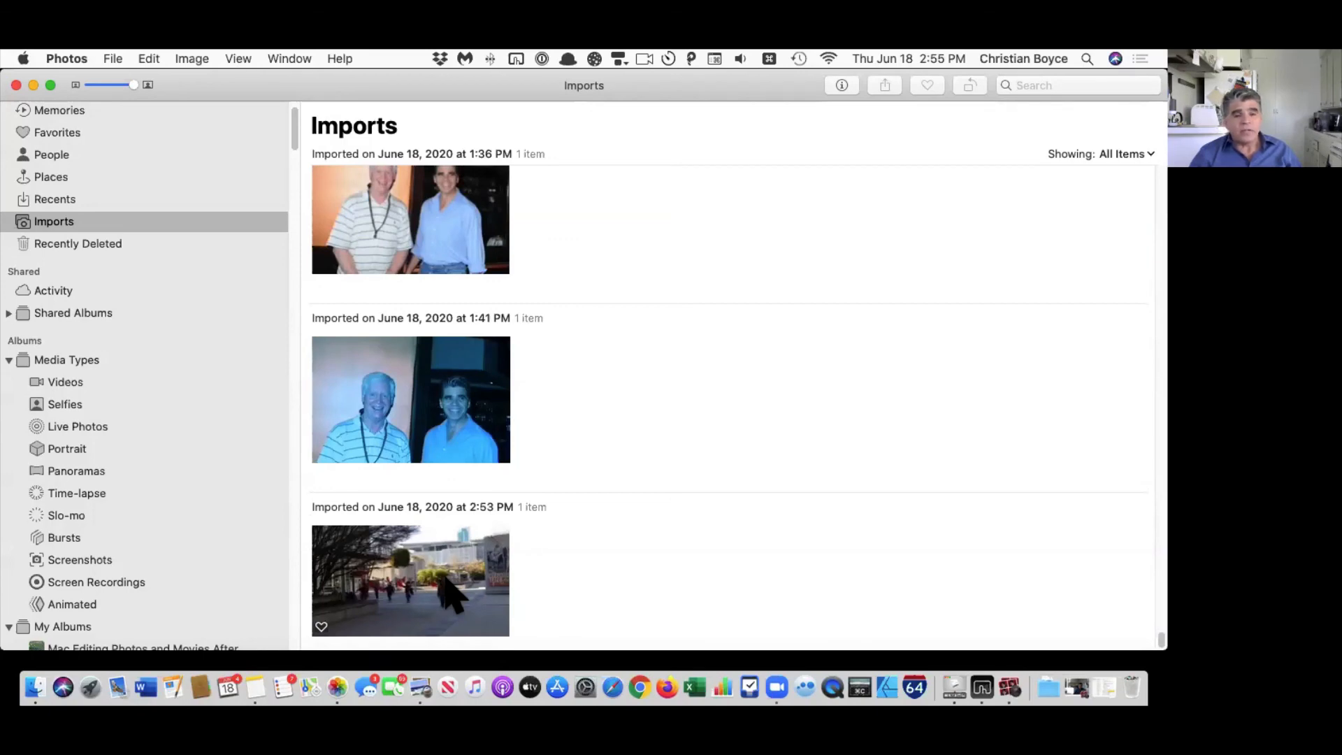
pyautogui.click(409, 569)
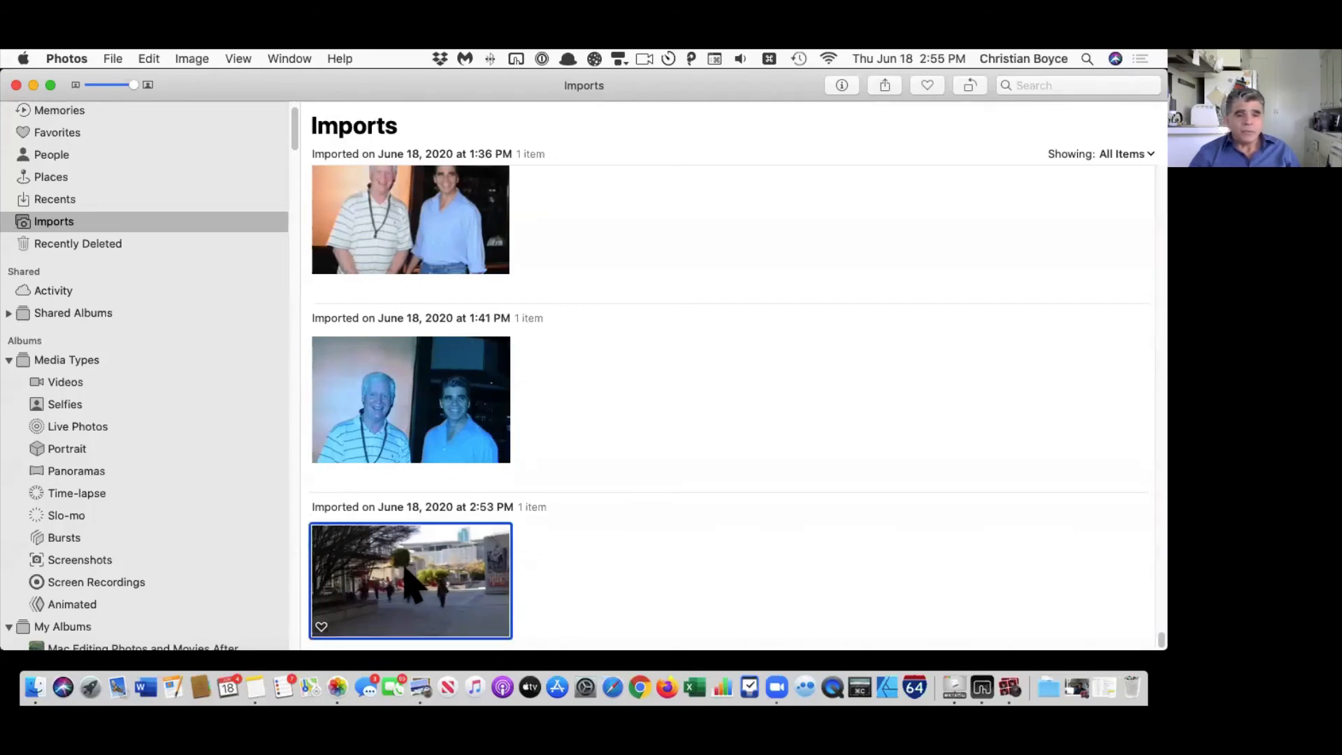
pyautogui.doubleClick(408, 569)
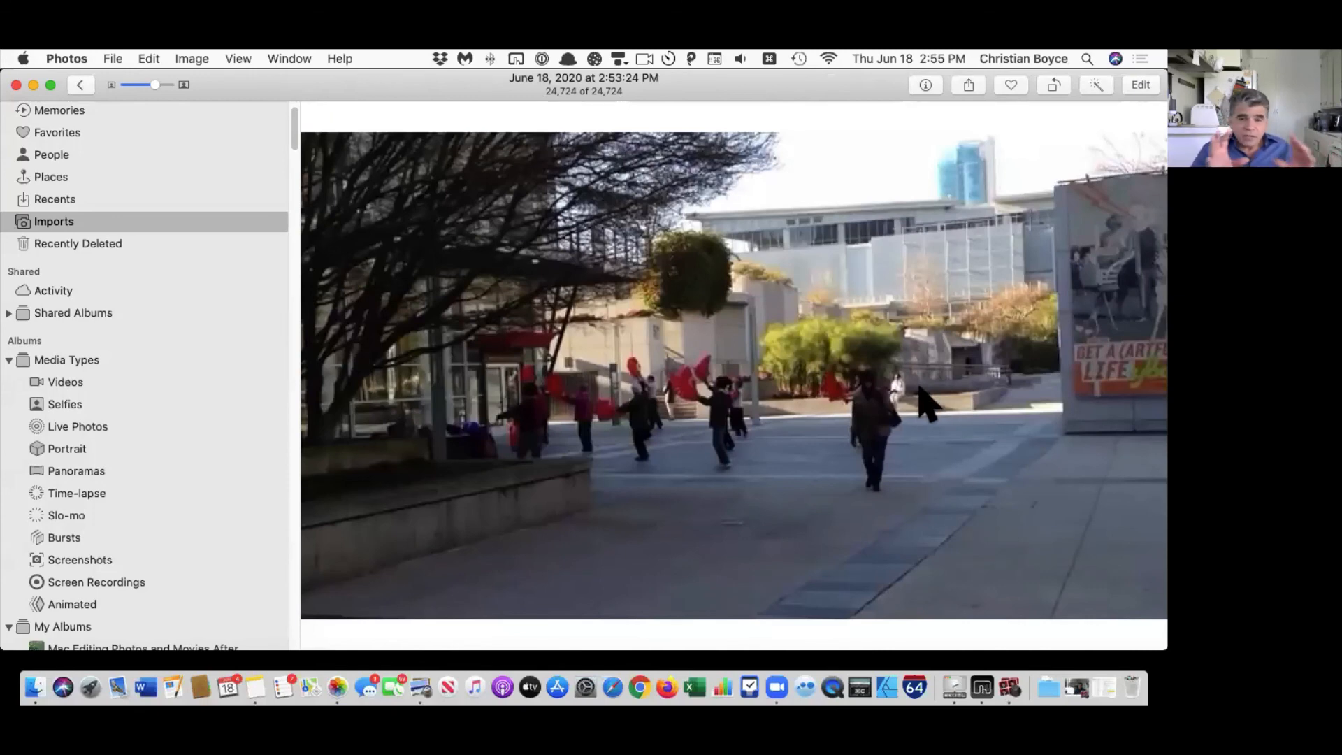
# Step: Edit the frame by auto-enhancing its light and color, and apply automatic Sharpen at intensity 0.81
pyautogui.click(1141, 84)
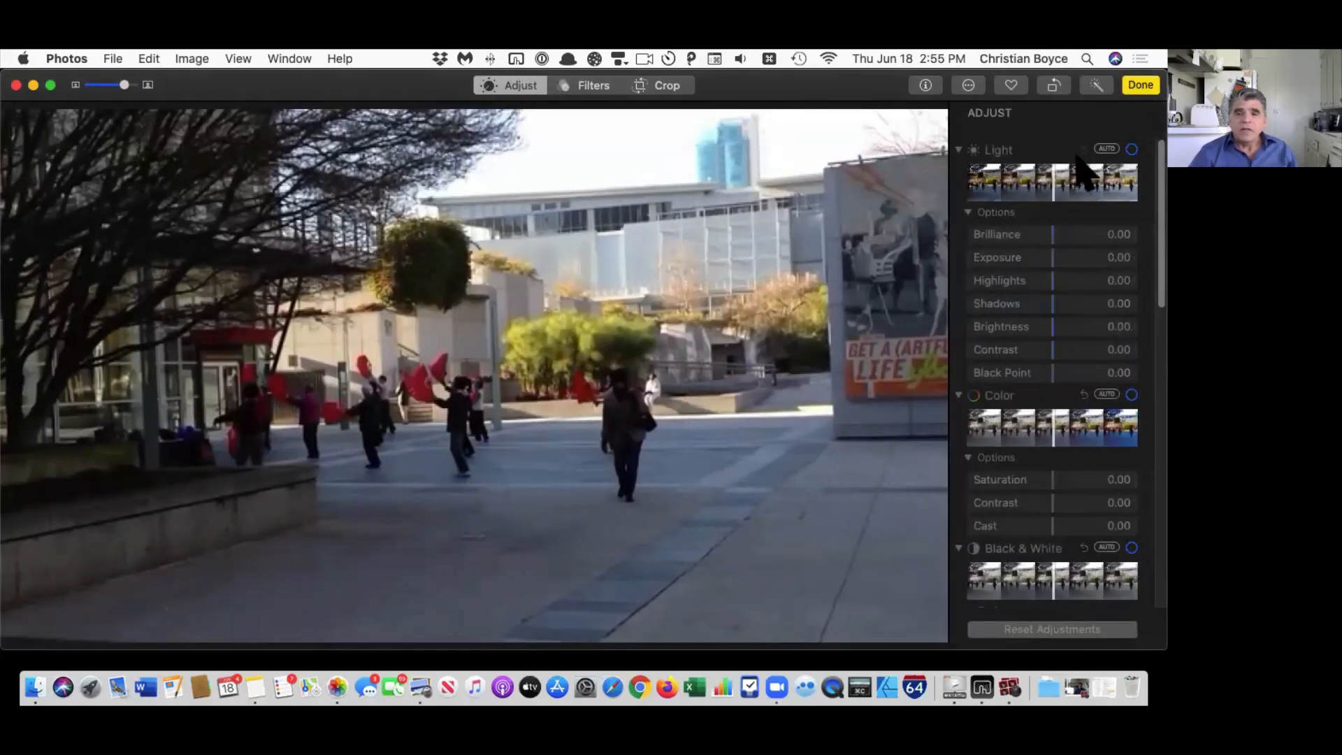
pyautogui.click(1096, 84)
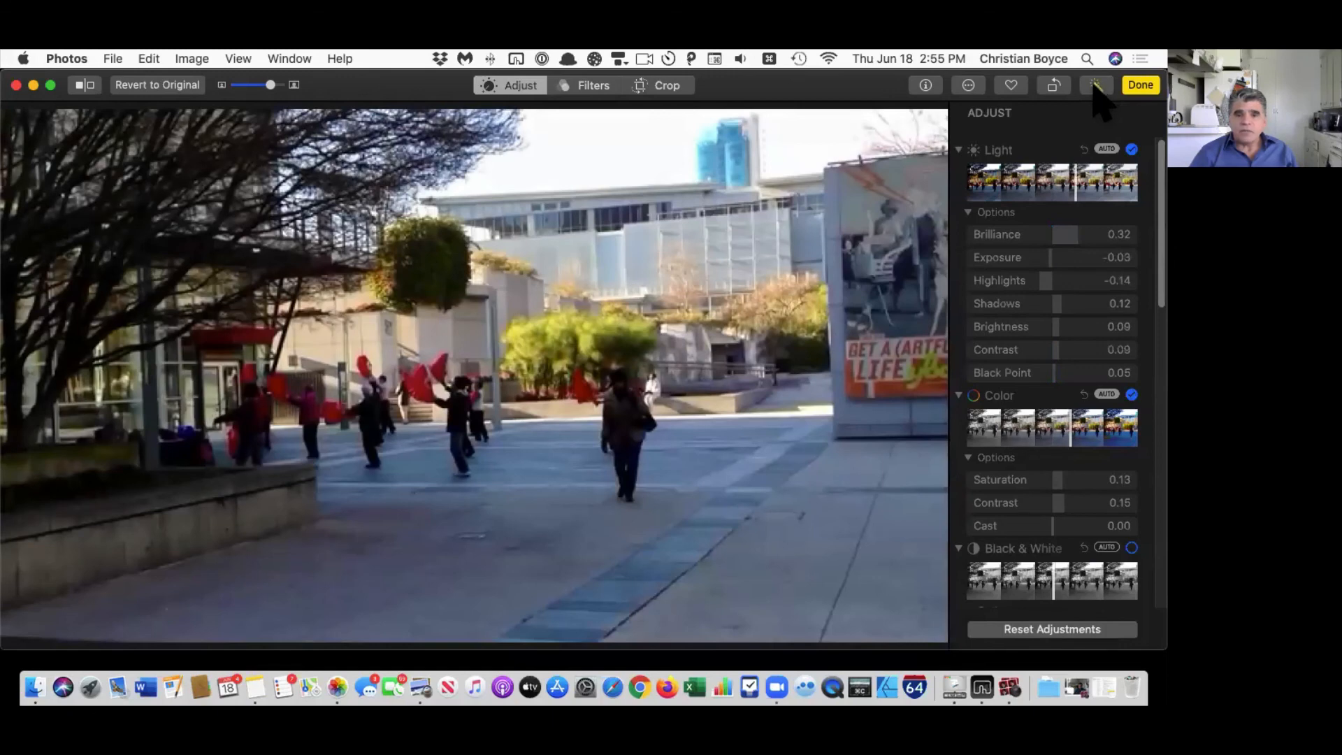
pyautogui.scroll(-8, 1053, 367)
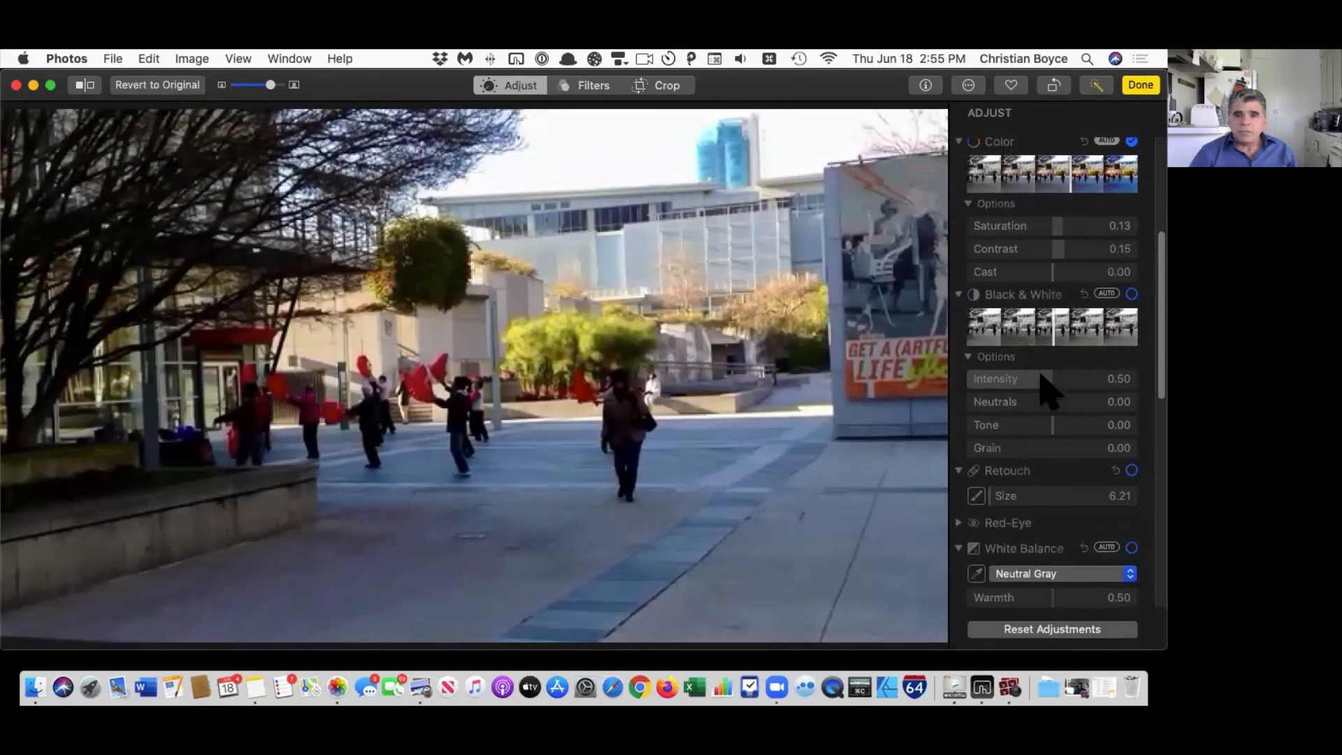
pyautogui.scroll(-8, 1042, 475)
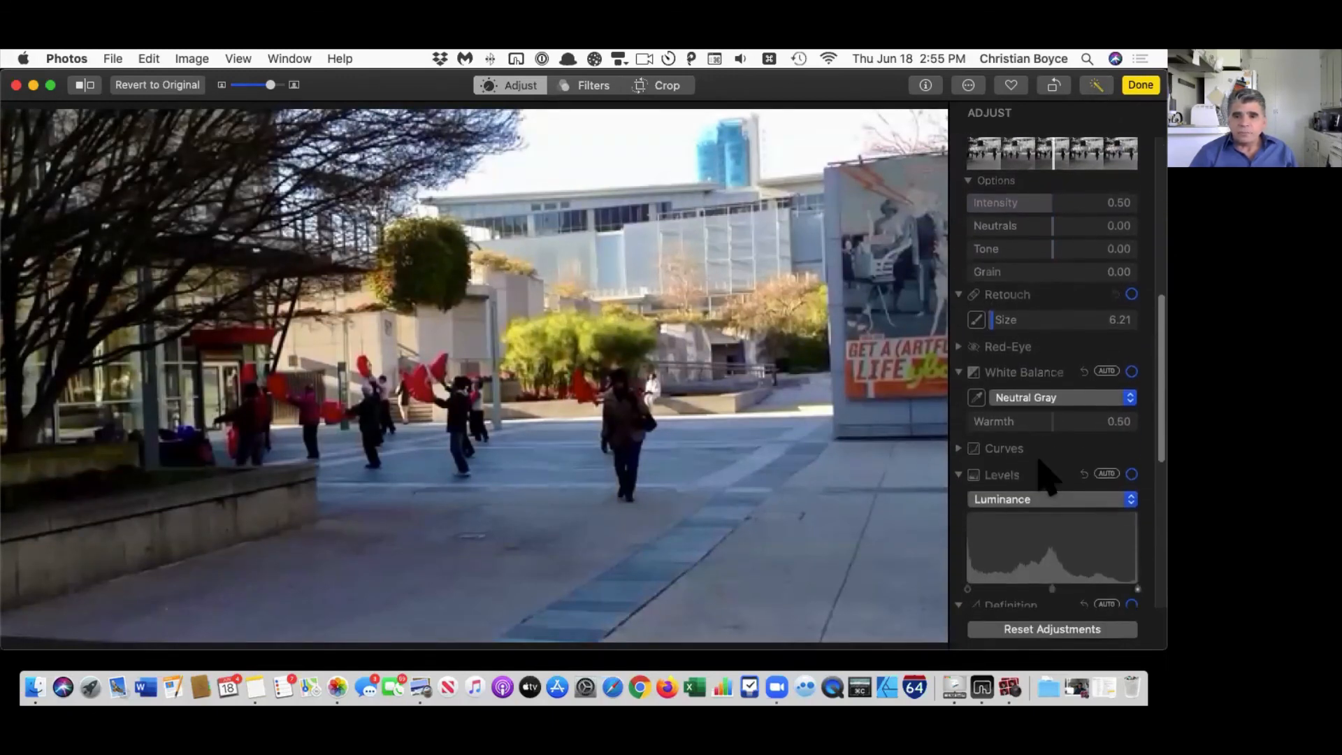
pyautogui.scroll(-5, 1042, 480)
pyautogui.scroll(-3, 1028, 438)
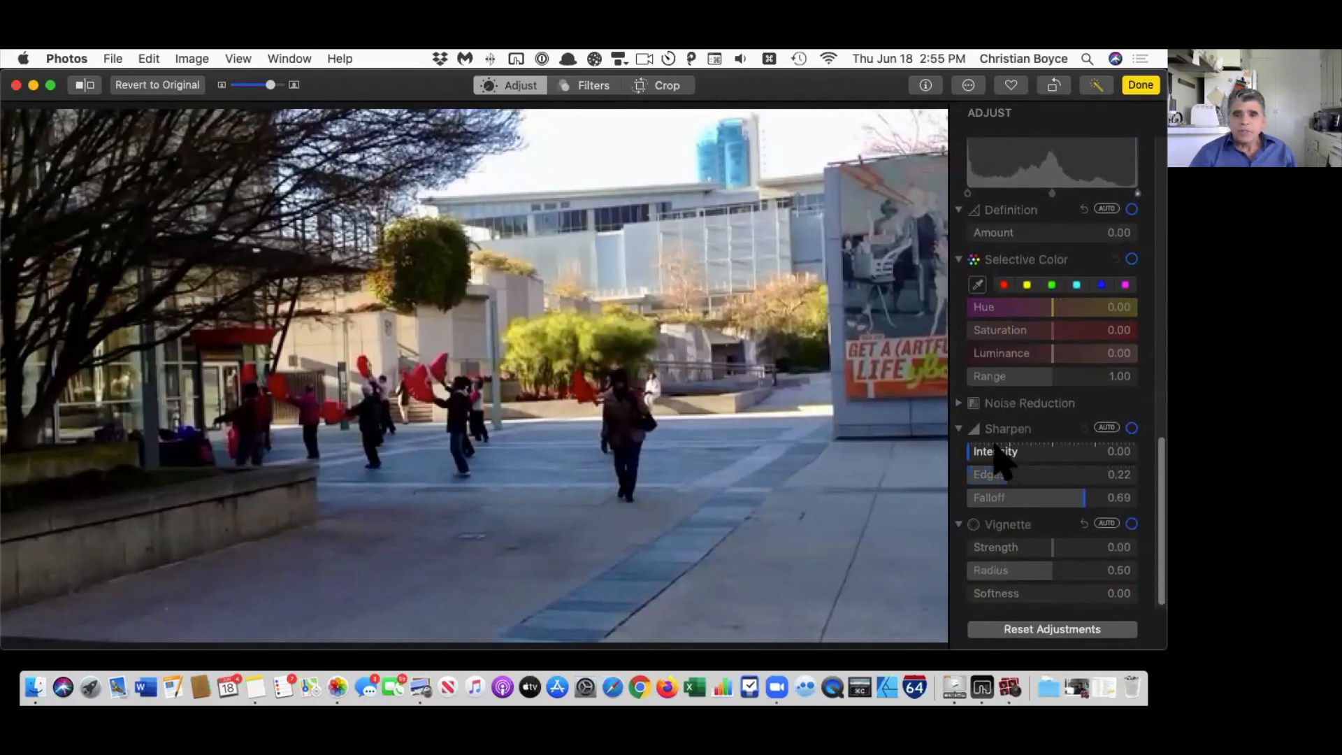
pyautogui.scroll(5, 1000, 461)
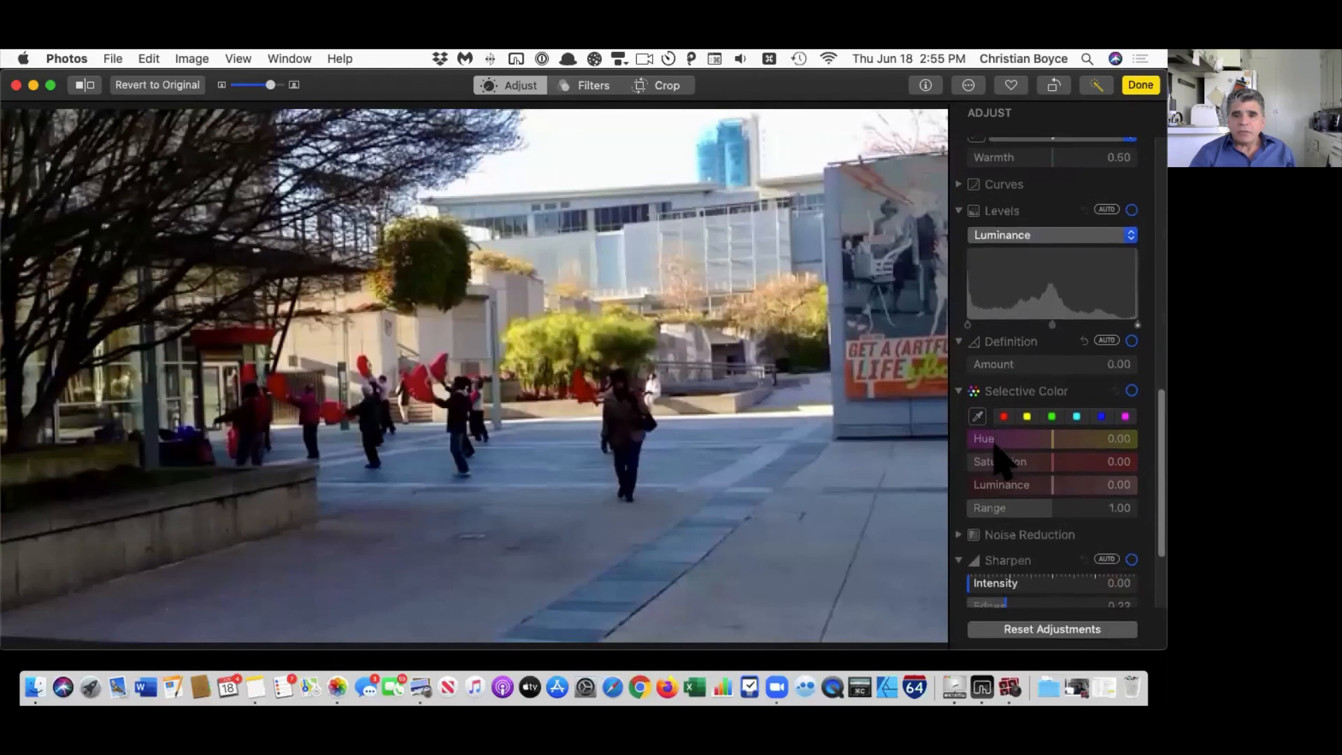
pyautogui.scroll(-3, 1000, 461)
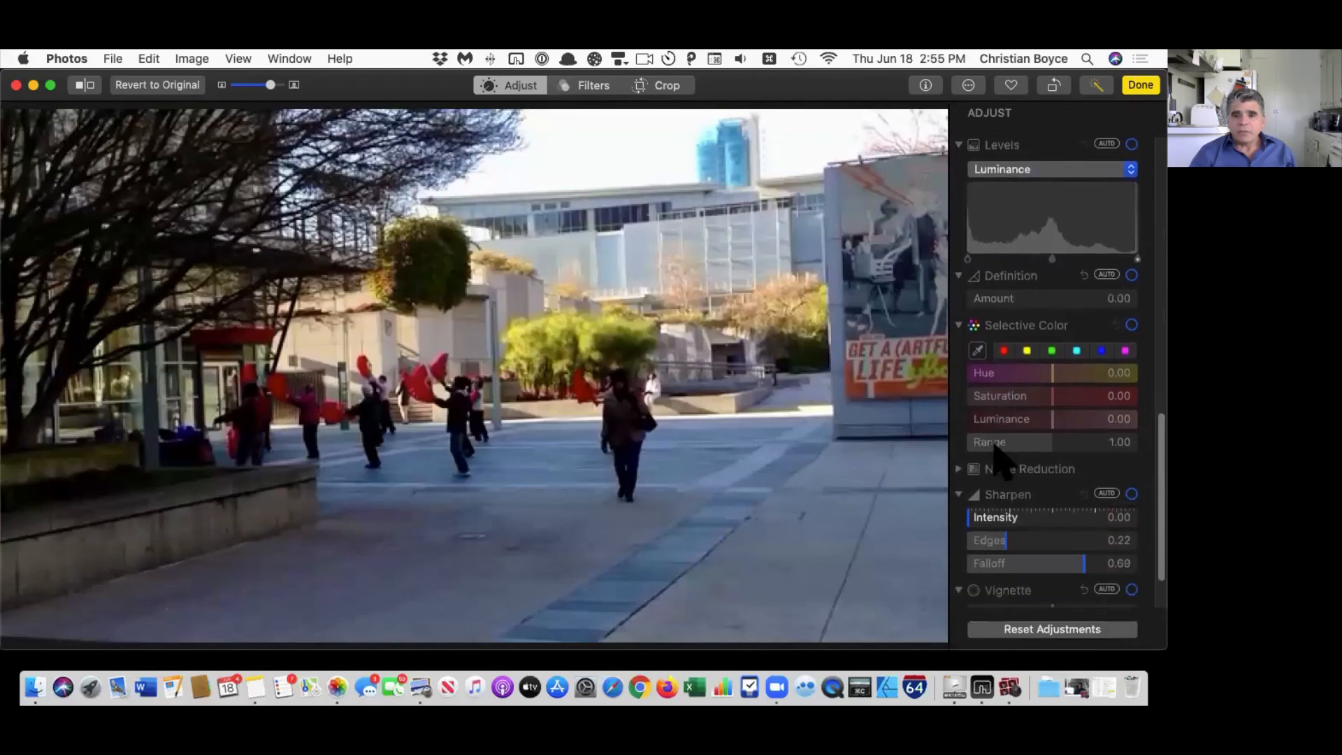
pyautogui.click(1131, 486)
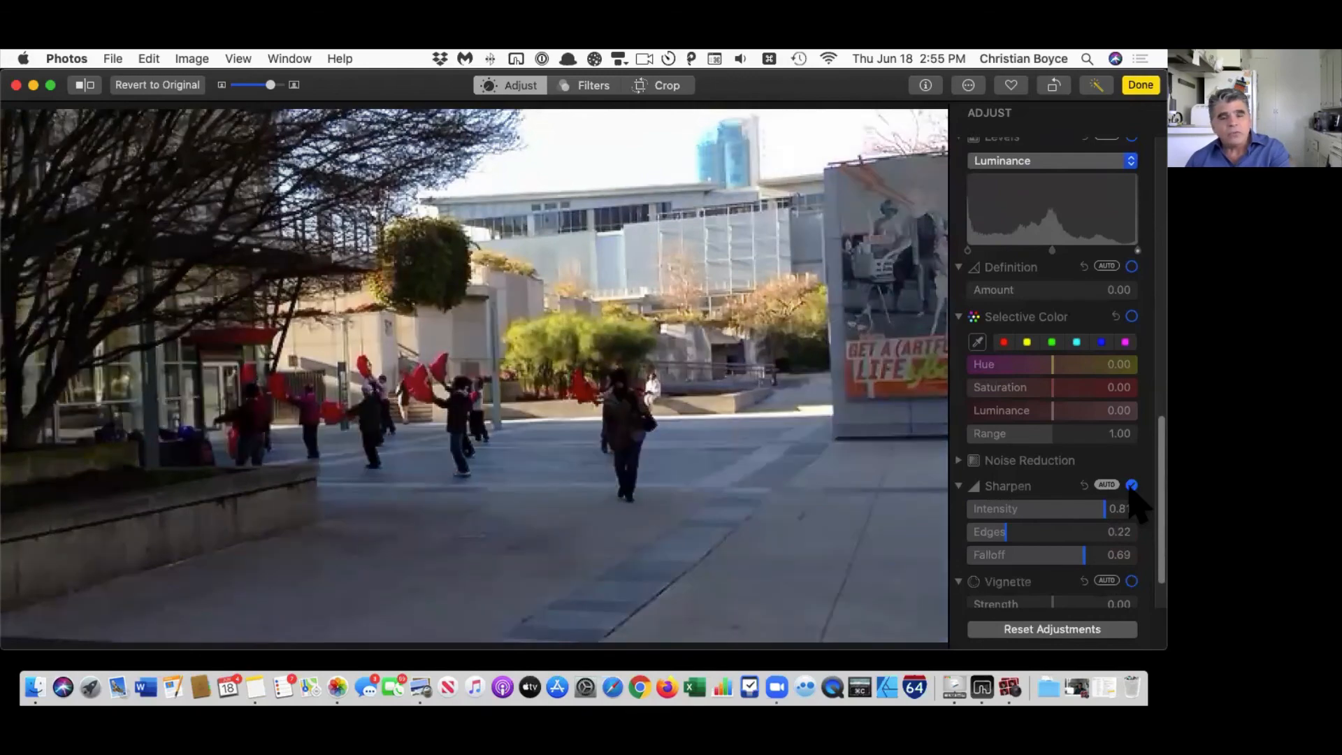
# Step: Compare the enhanced, sharpened frame with its original version twice
pyautogui.press('m')
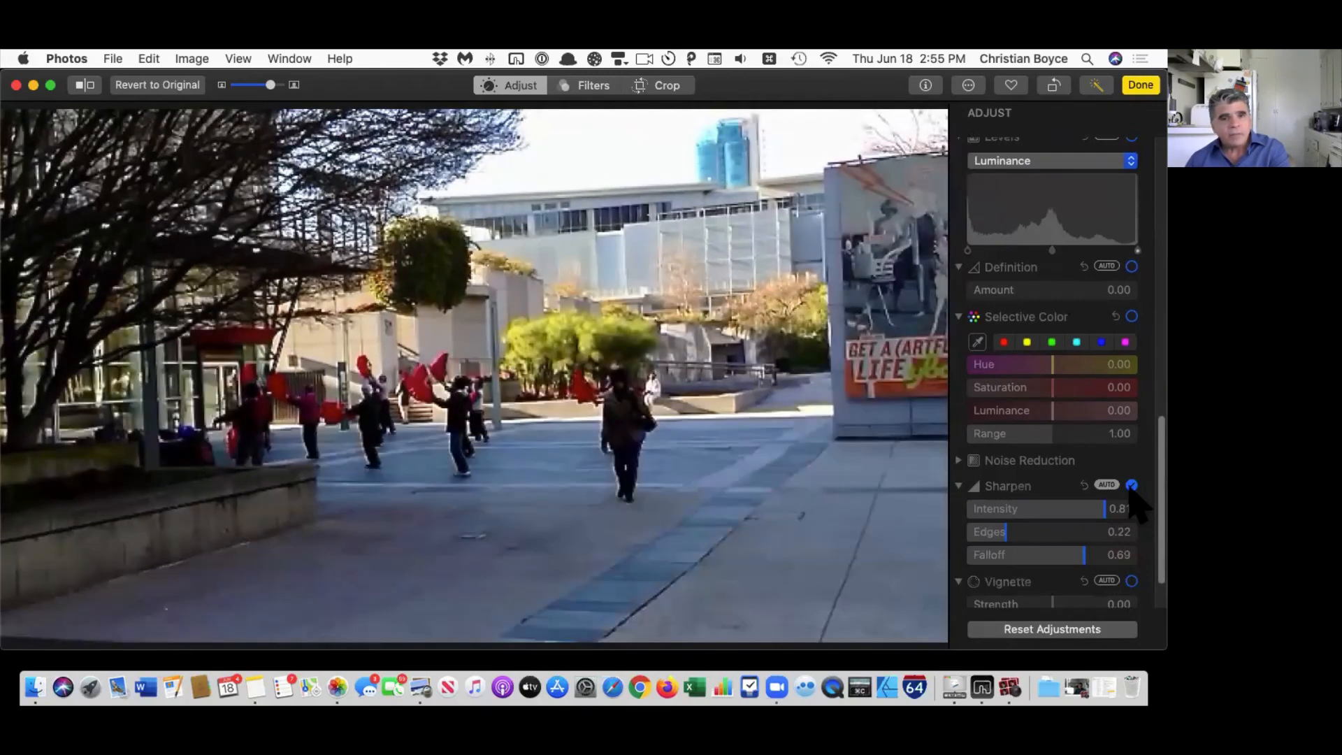
pyautogui.press('m')
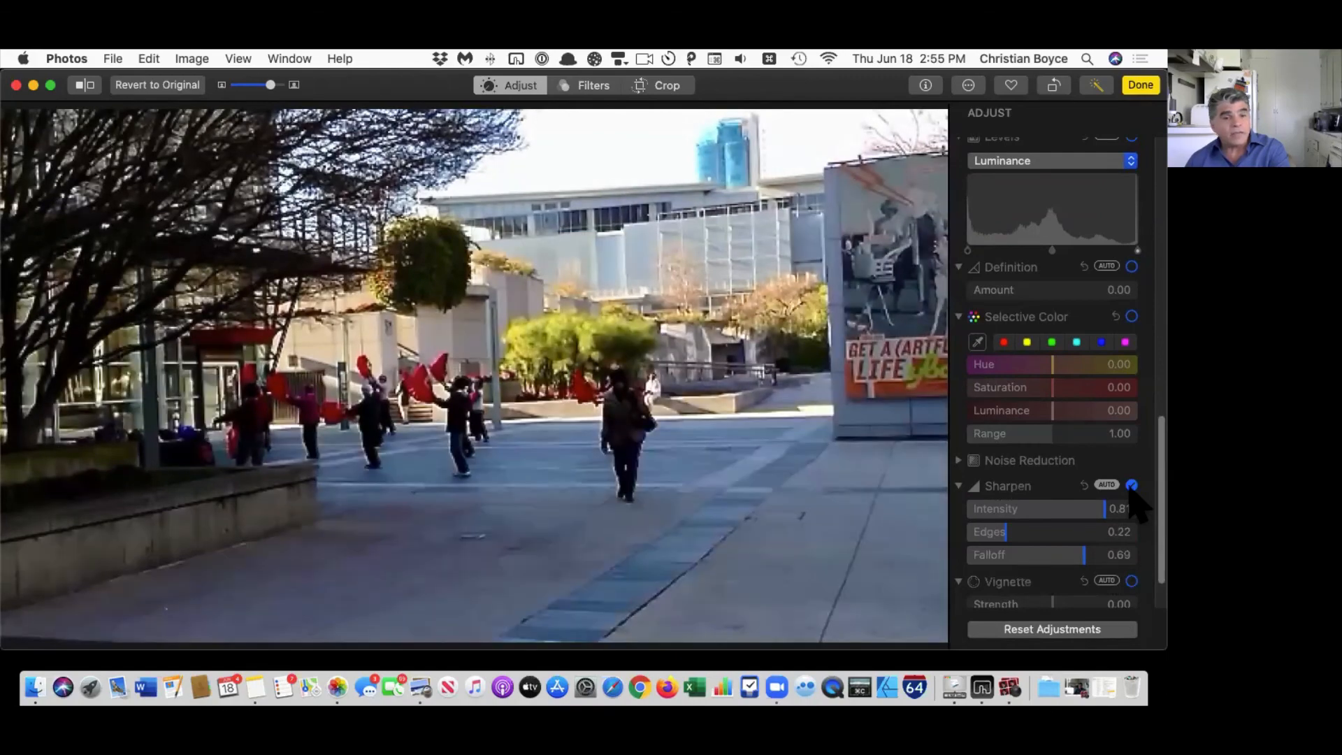
pyautogui.press('m')
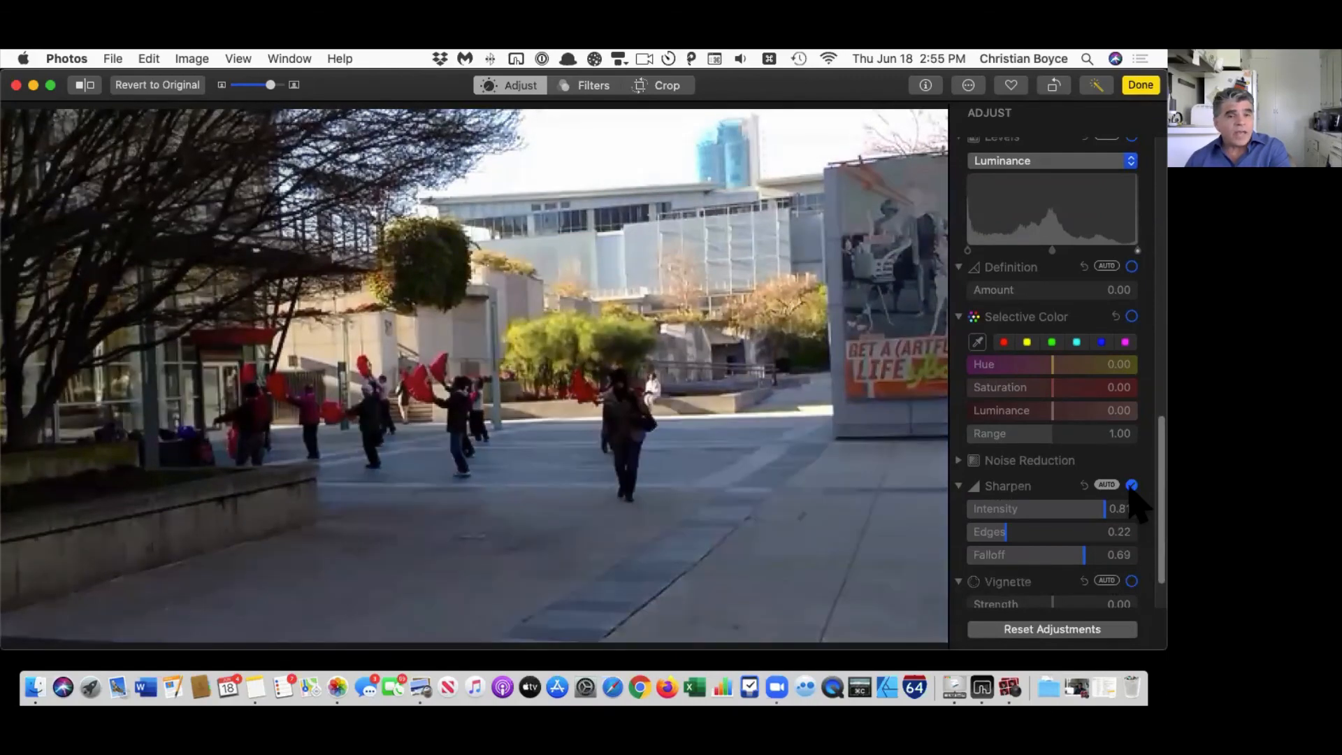
pyautogui.press('m')
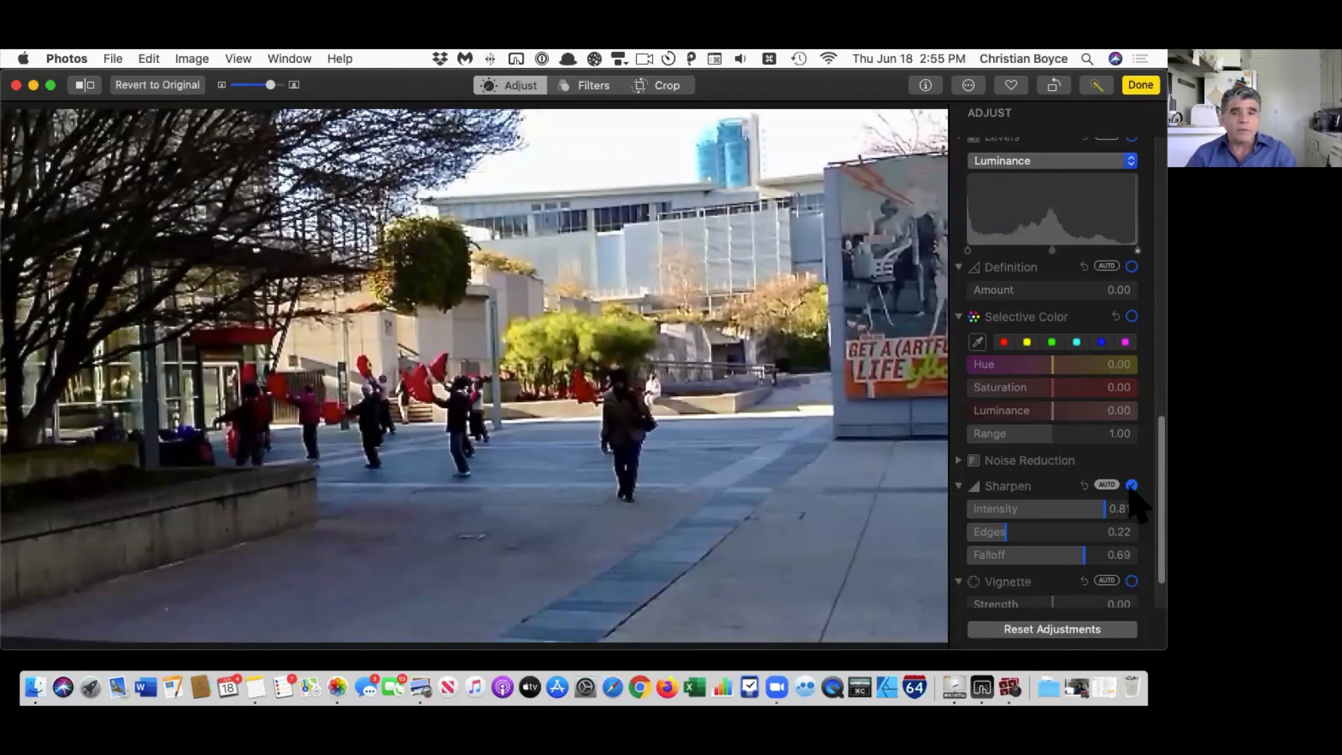
# Step: Save the frame's edits, reopen it for editing, and revert it to the original
pyautogui.click(1141, 84)
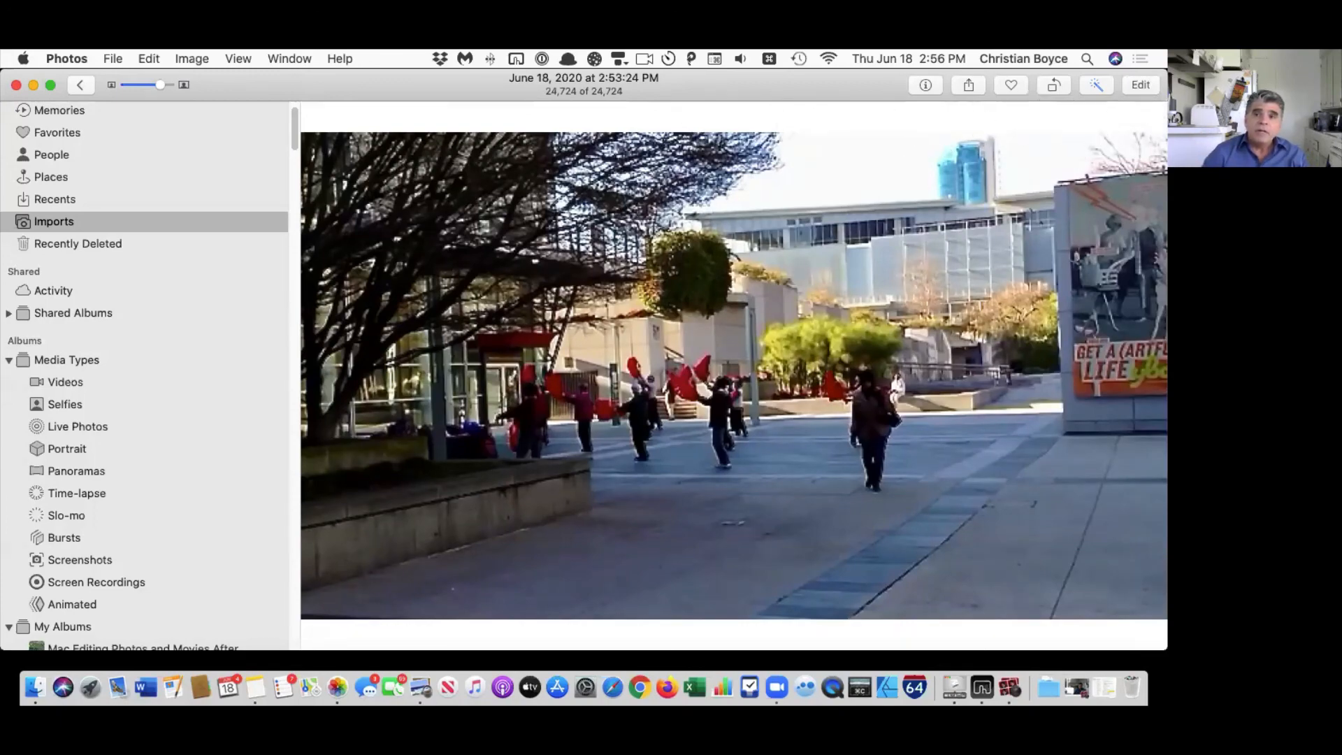
pyautogui.click(1141, 85)
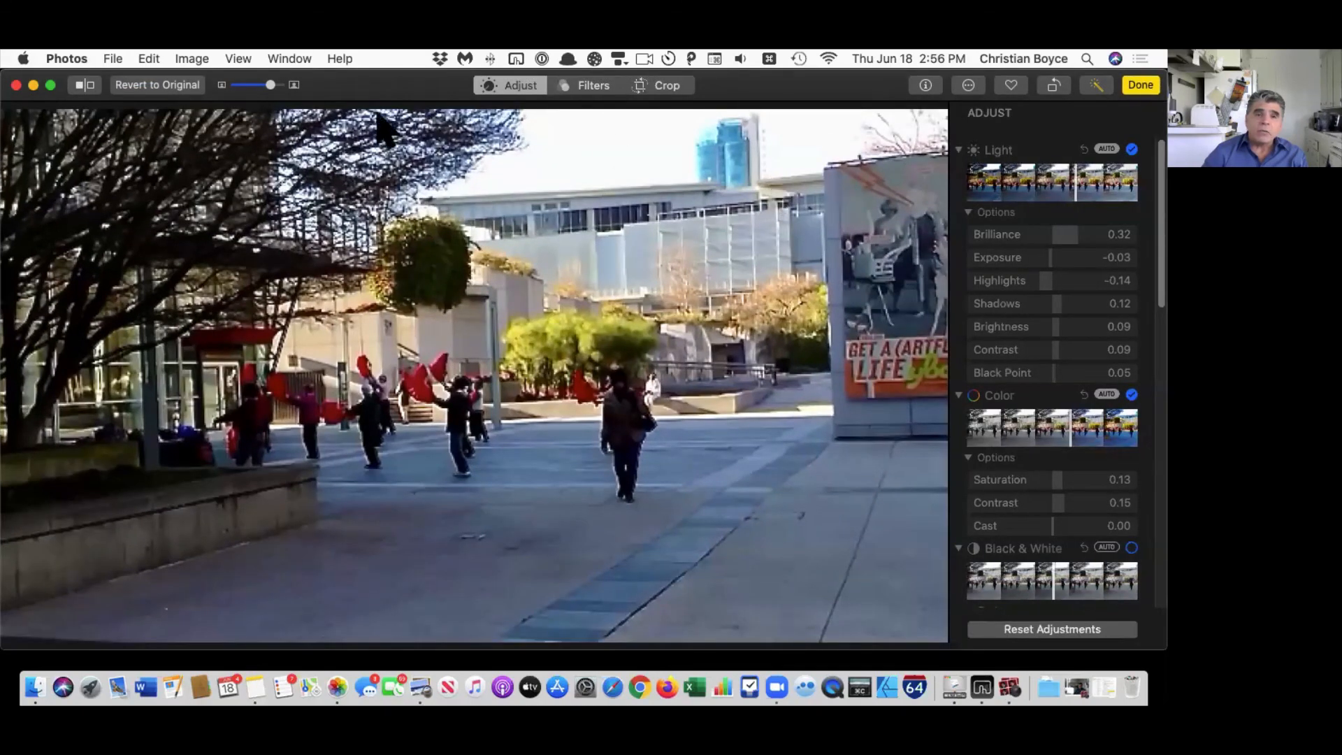
pyautogui.click(171, 86)
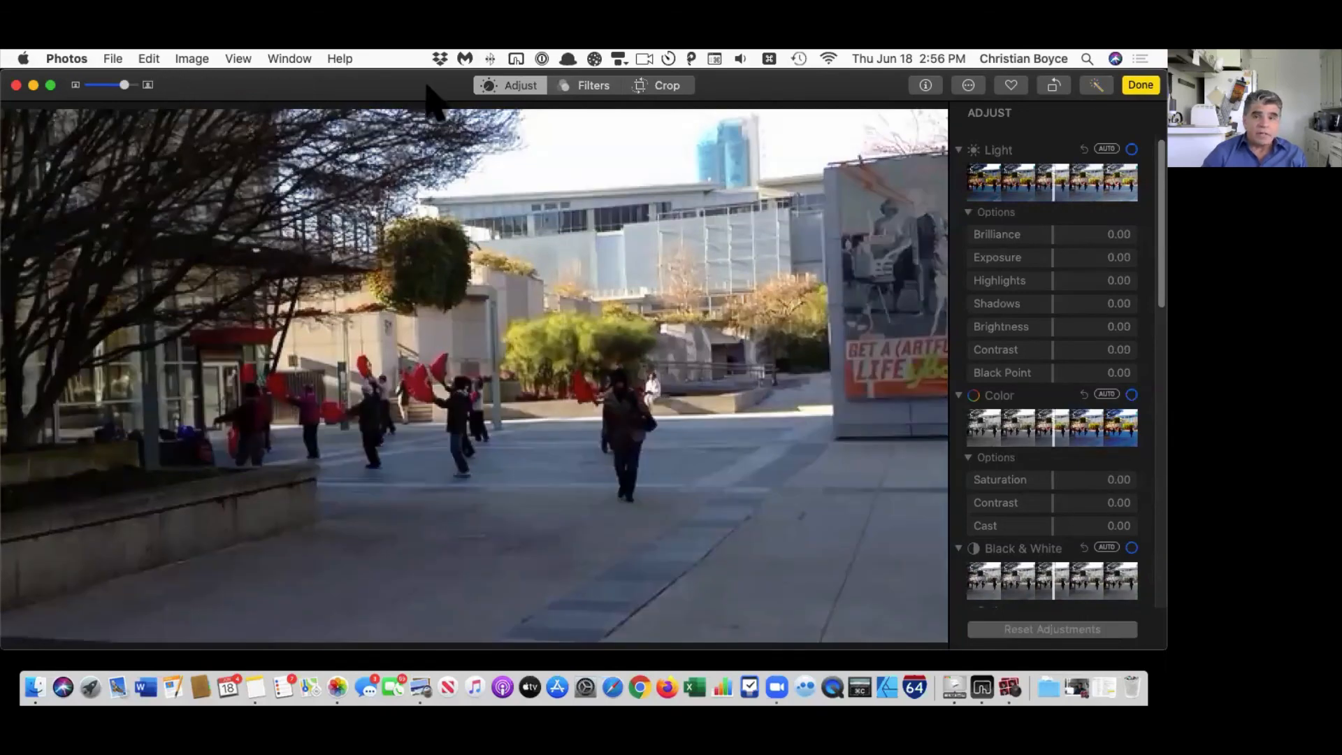
pyautogui.click(1141, 85)
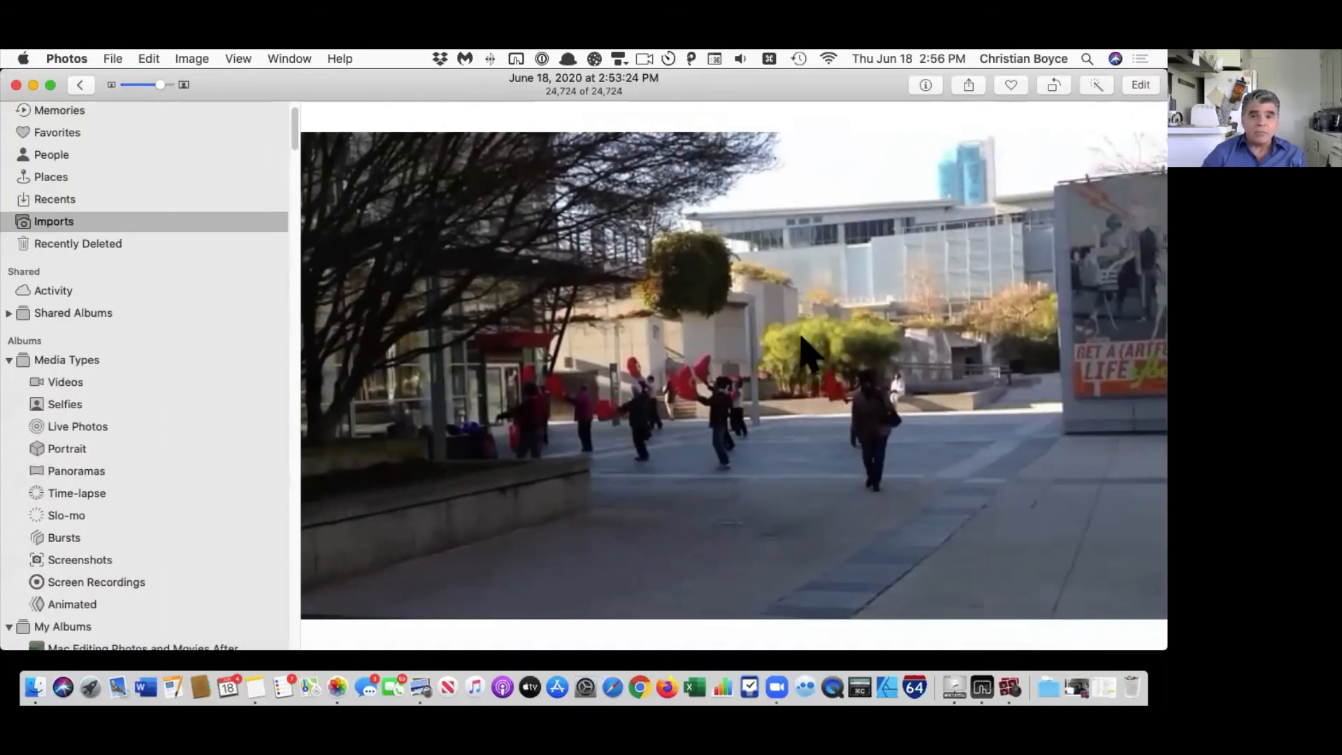
pyautogui.click(80, 84)
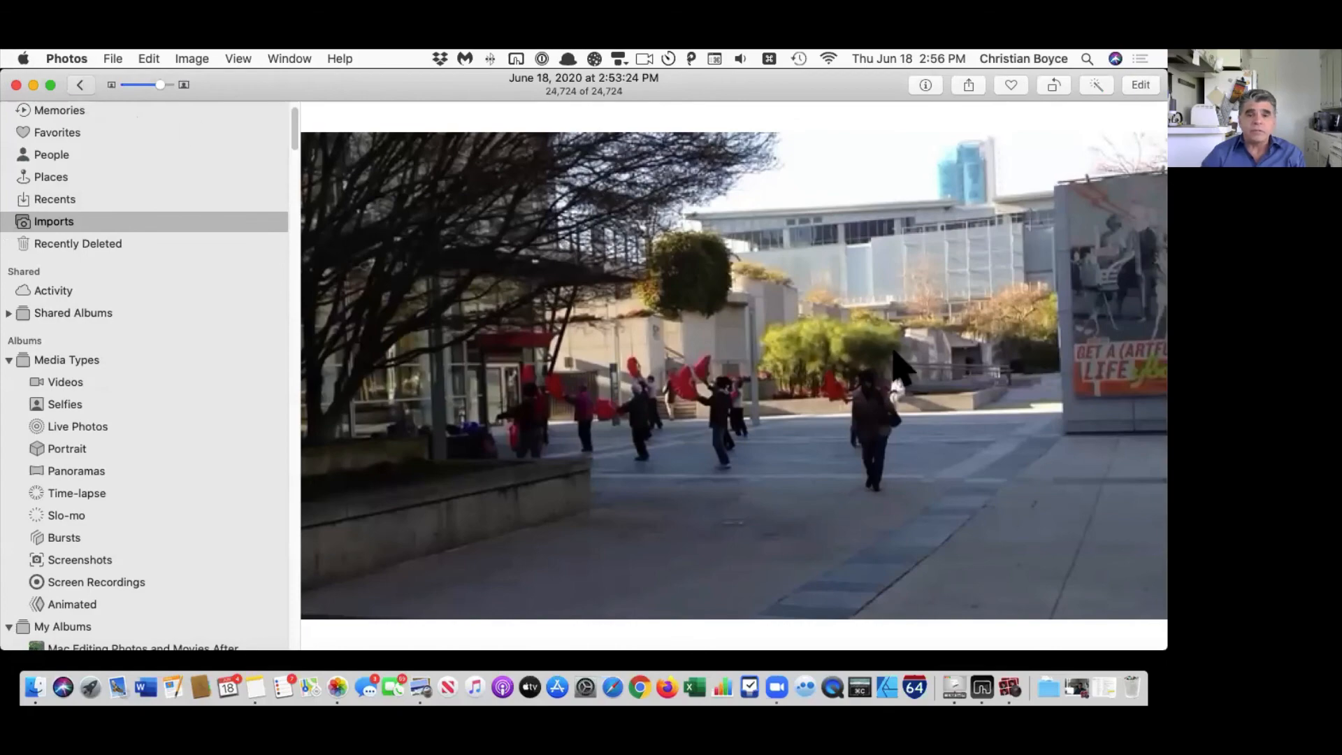
pyautogui.click(493, 584)
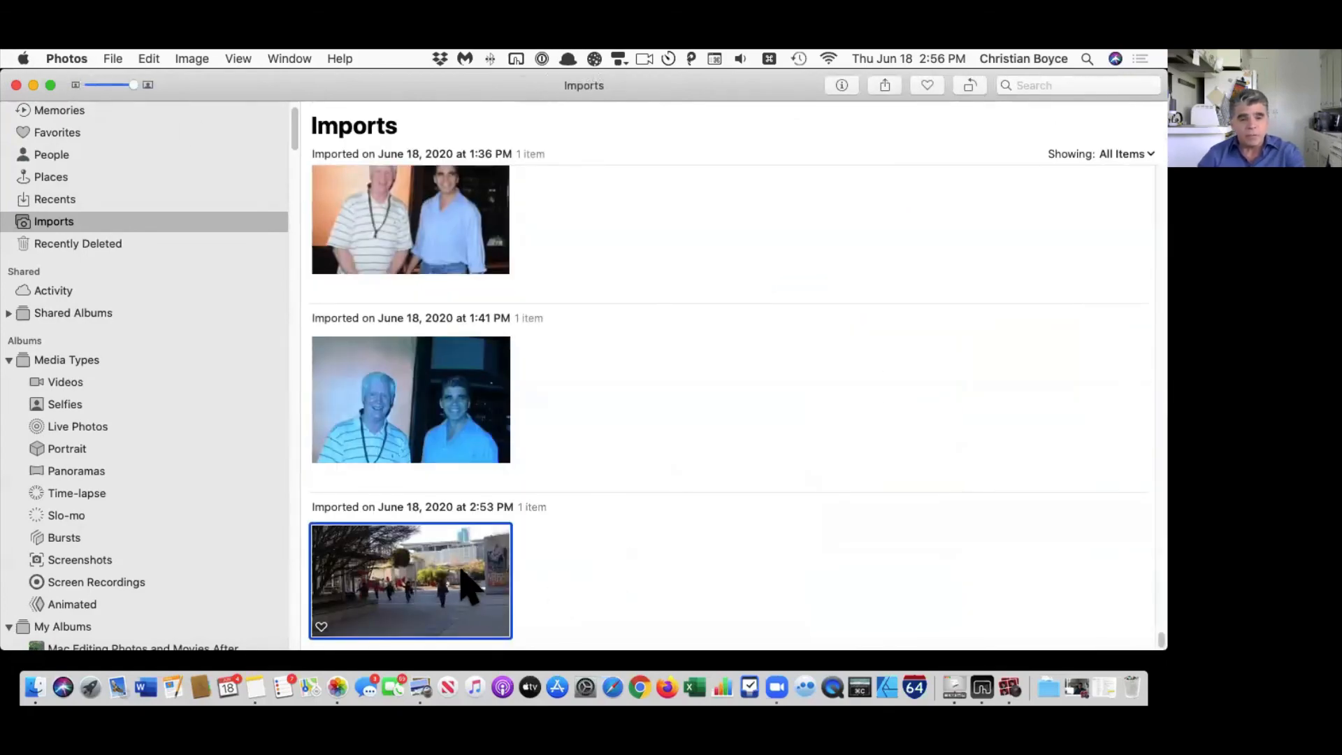
pyautogui.rightClick(462, 577)
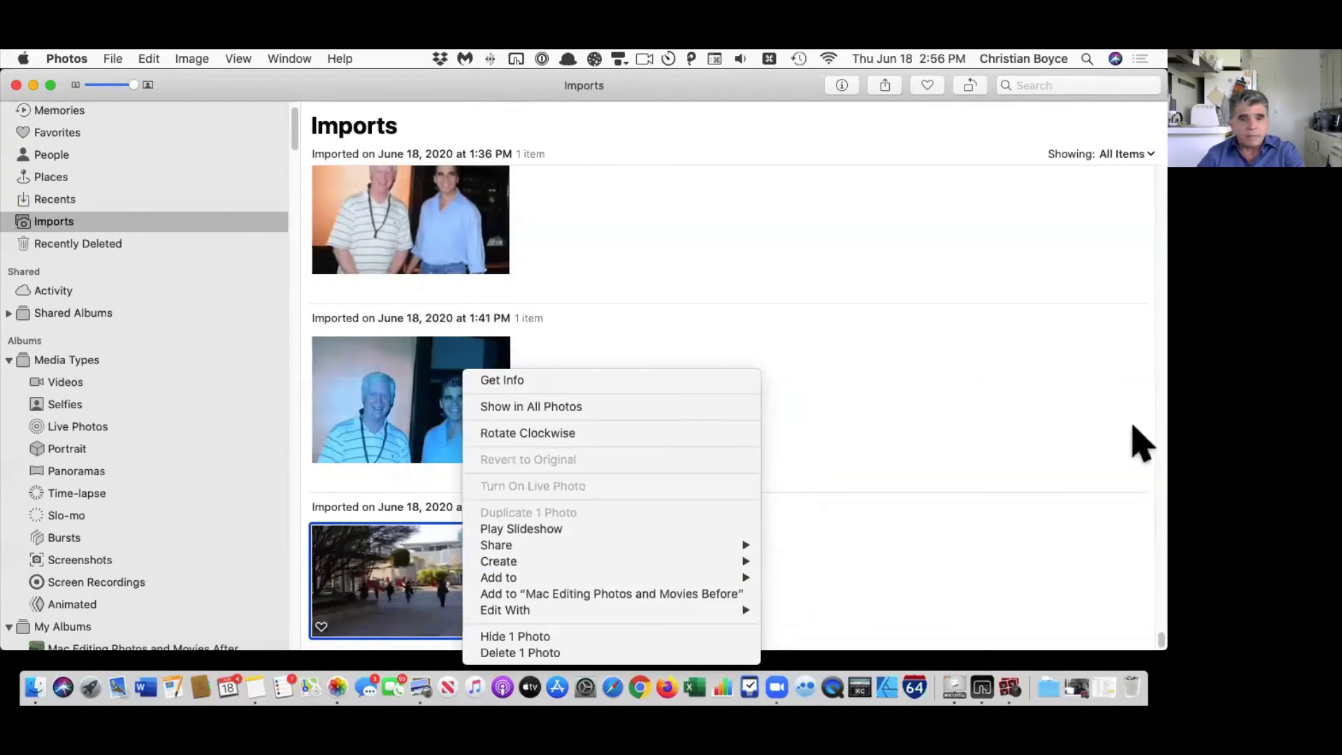
pyautogui.click(887, 449)
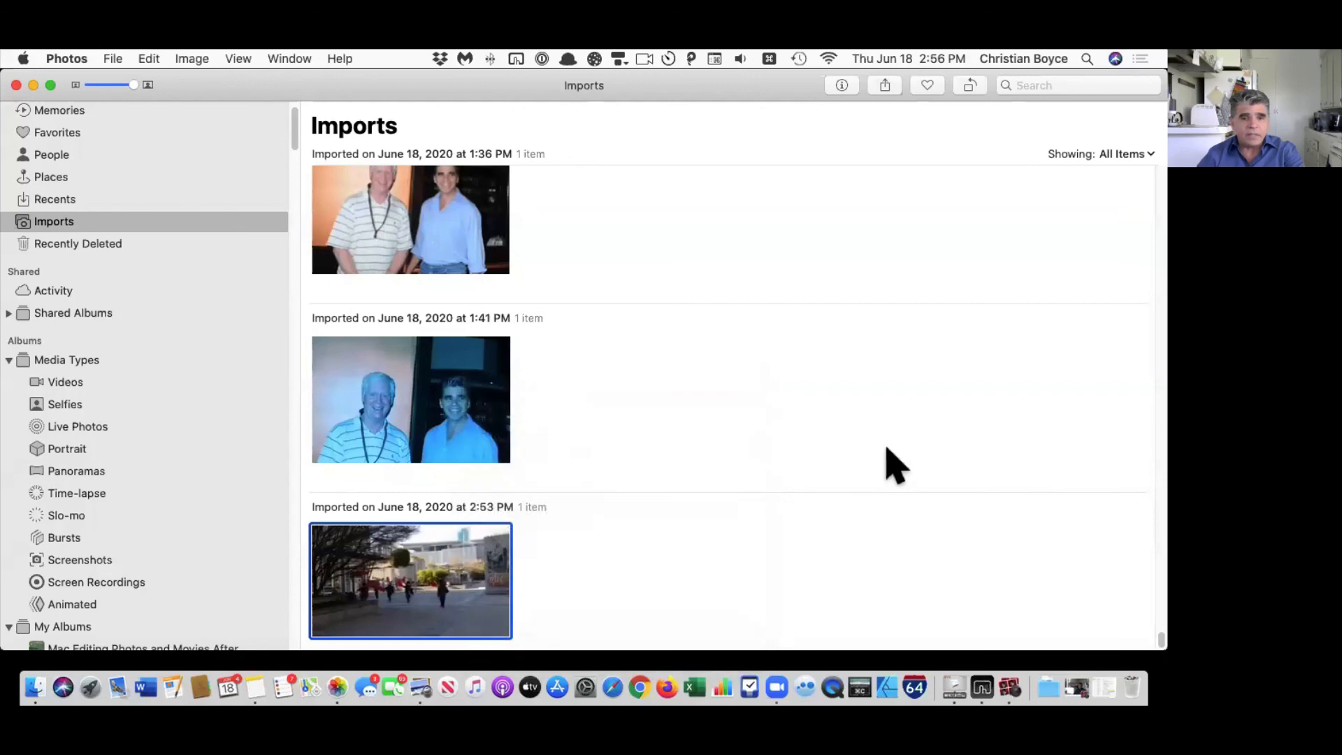
pyautogui.rightClick(496, 584)
pyautogui.moveTo(515, 560)
pyautogui.click(848, 482)
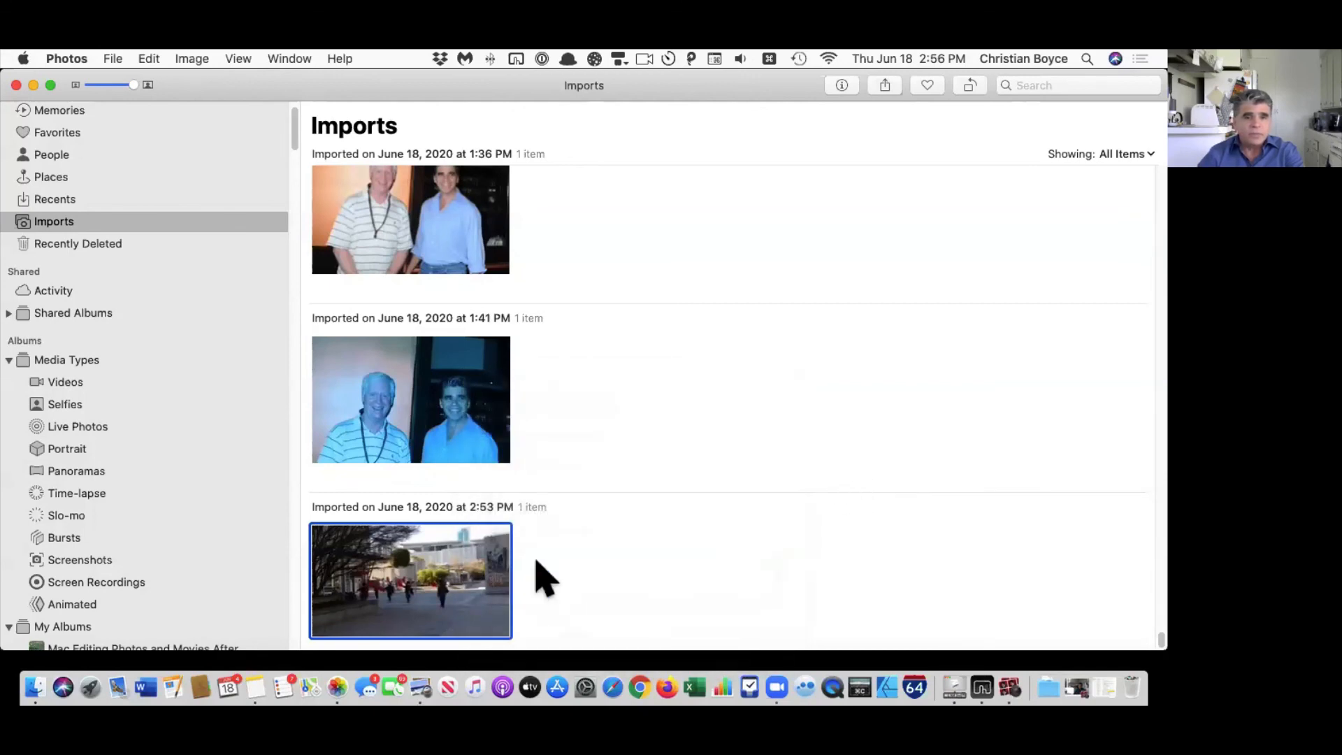
# Step: Open the frame imported on June 18, 2020 at 2:53 PM full size and duplicate it
pyautogui.doubleClick(379, 585)
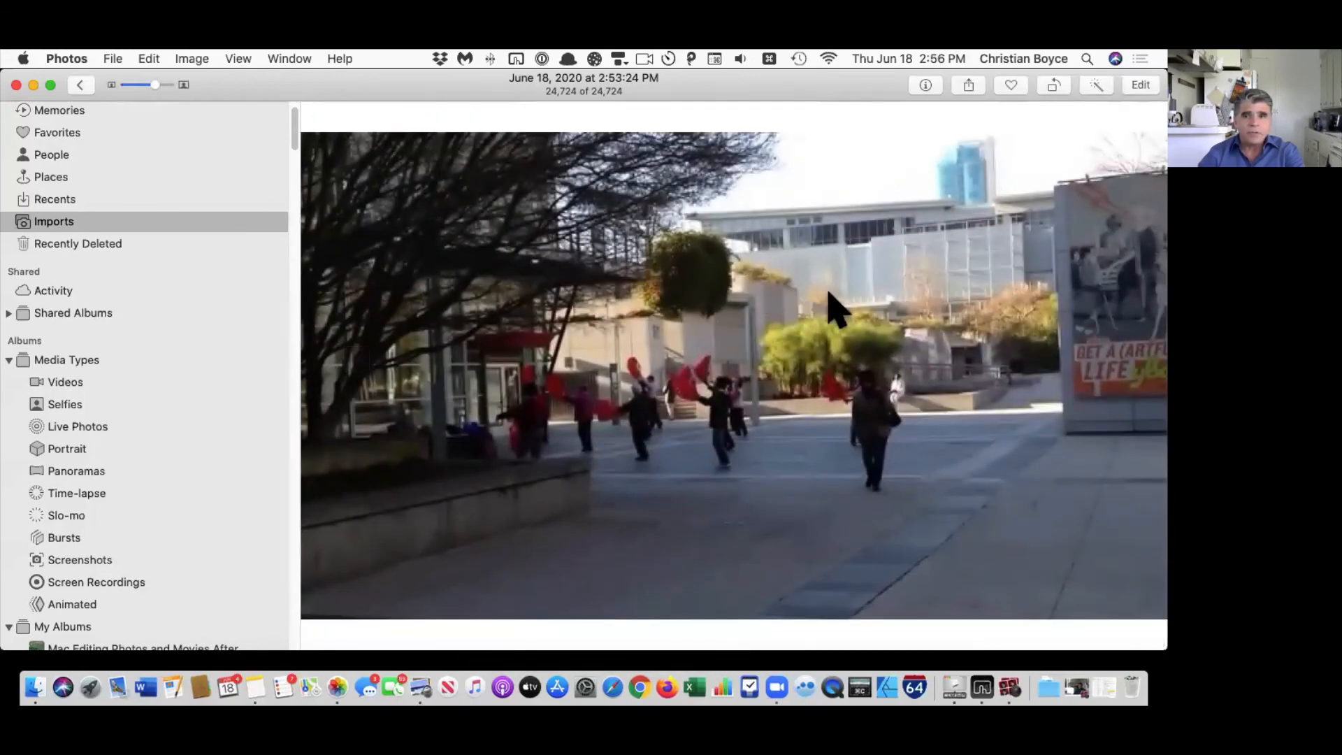
pyautogui.rightClick(859, 241)
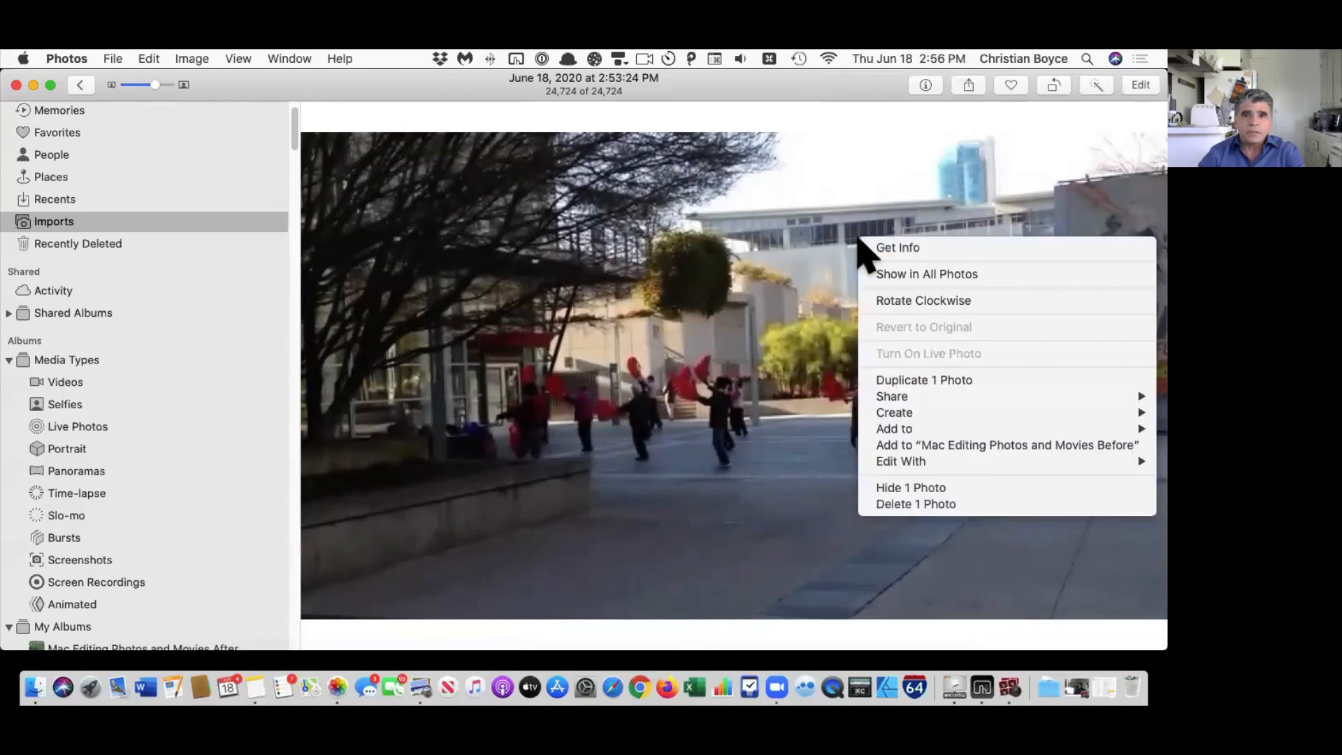
pyautogui.click(925, 381)
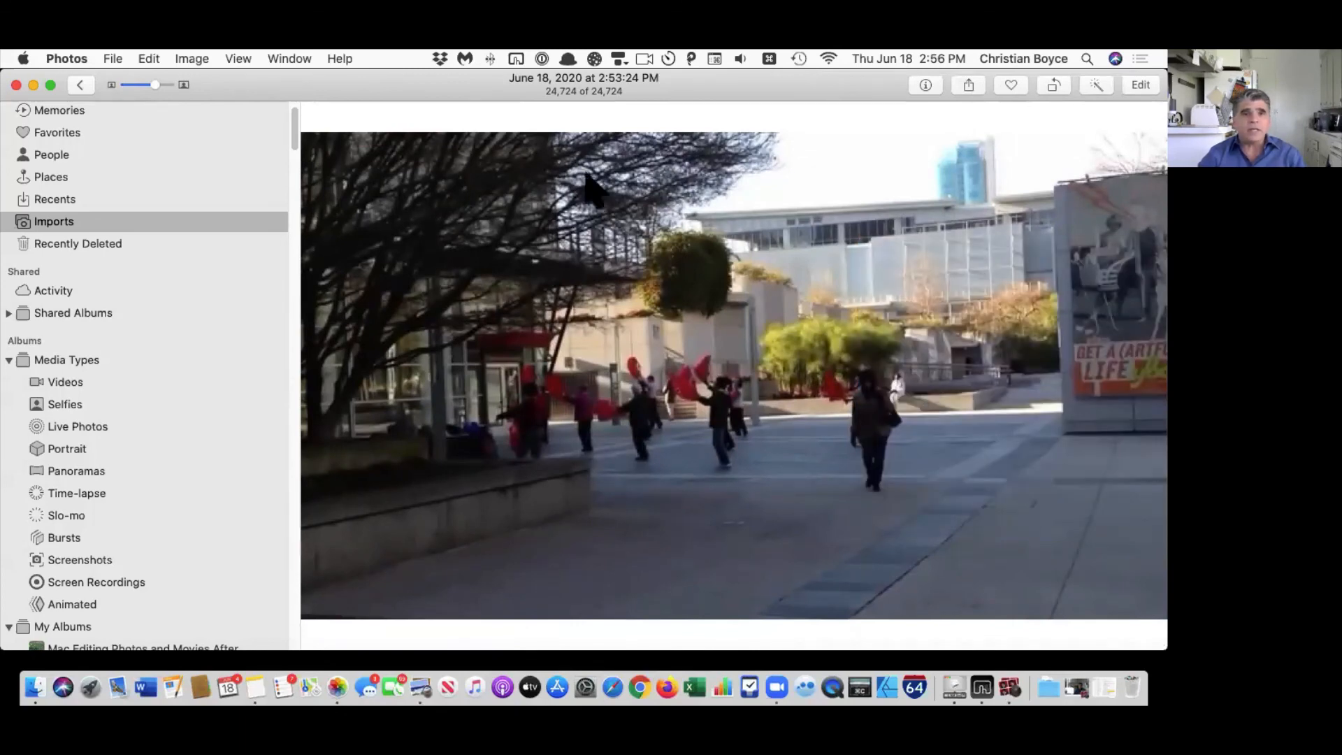
# Step: Leave the full-size view, find the duplicated frame at the end of Recents and open it full size
pyautogui.click(80, 84)
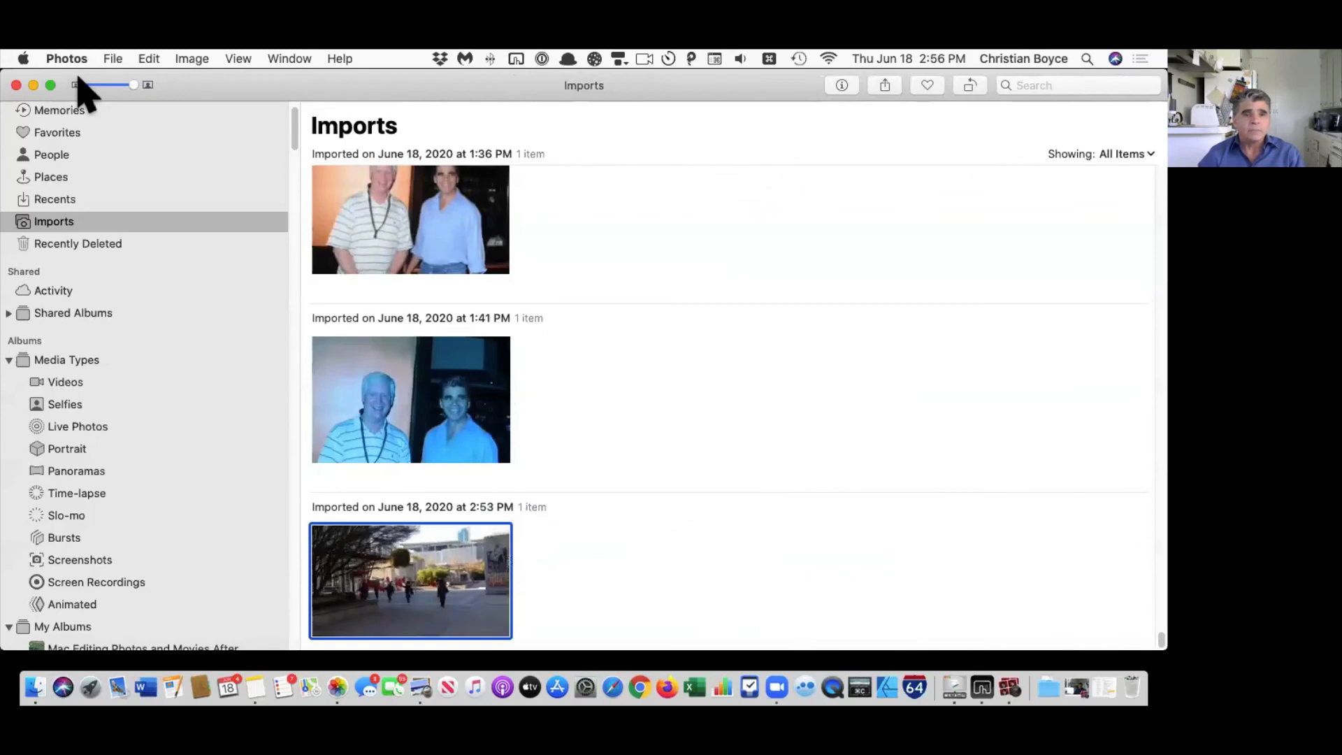
pyautogui.click(80, 201)
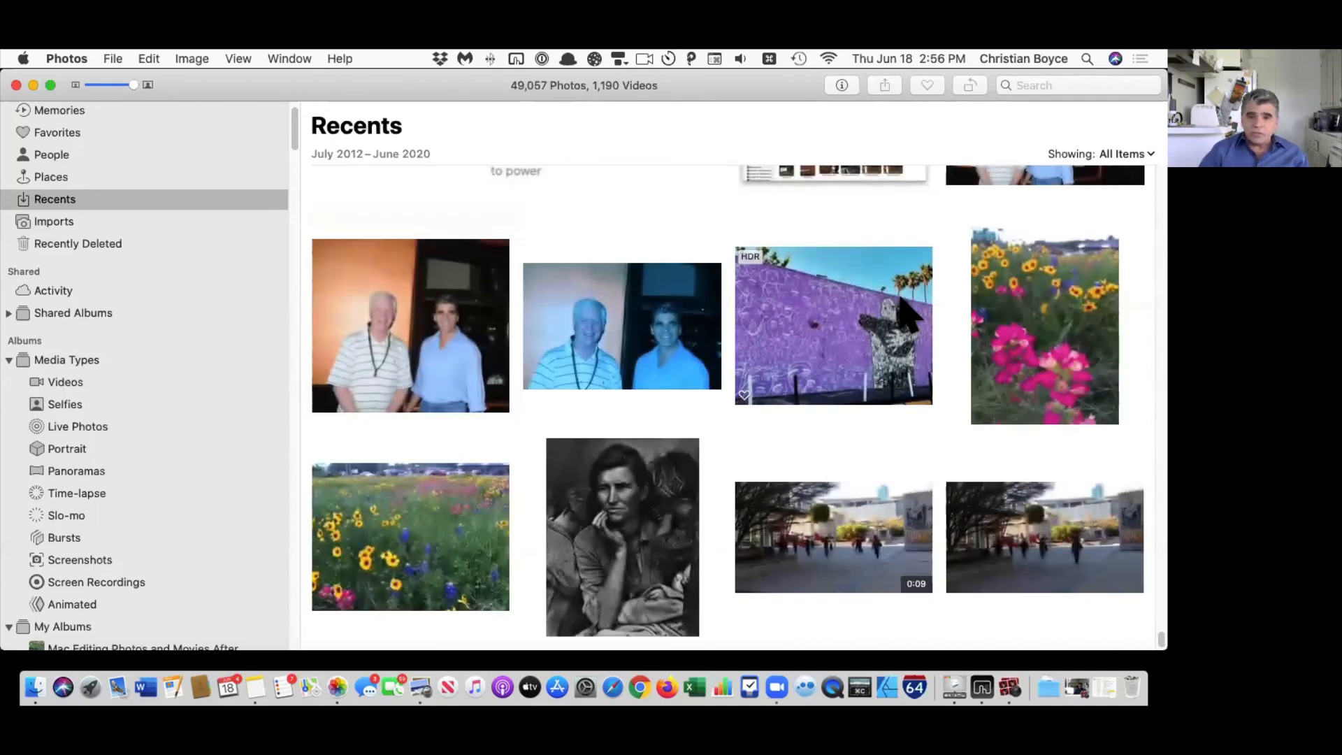
pyautogui.scroll(-4, 906, 313)
pyautogui.click(448, 608)
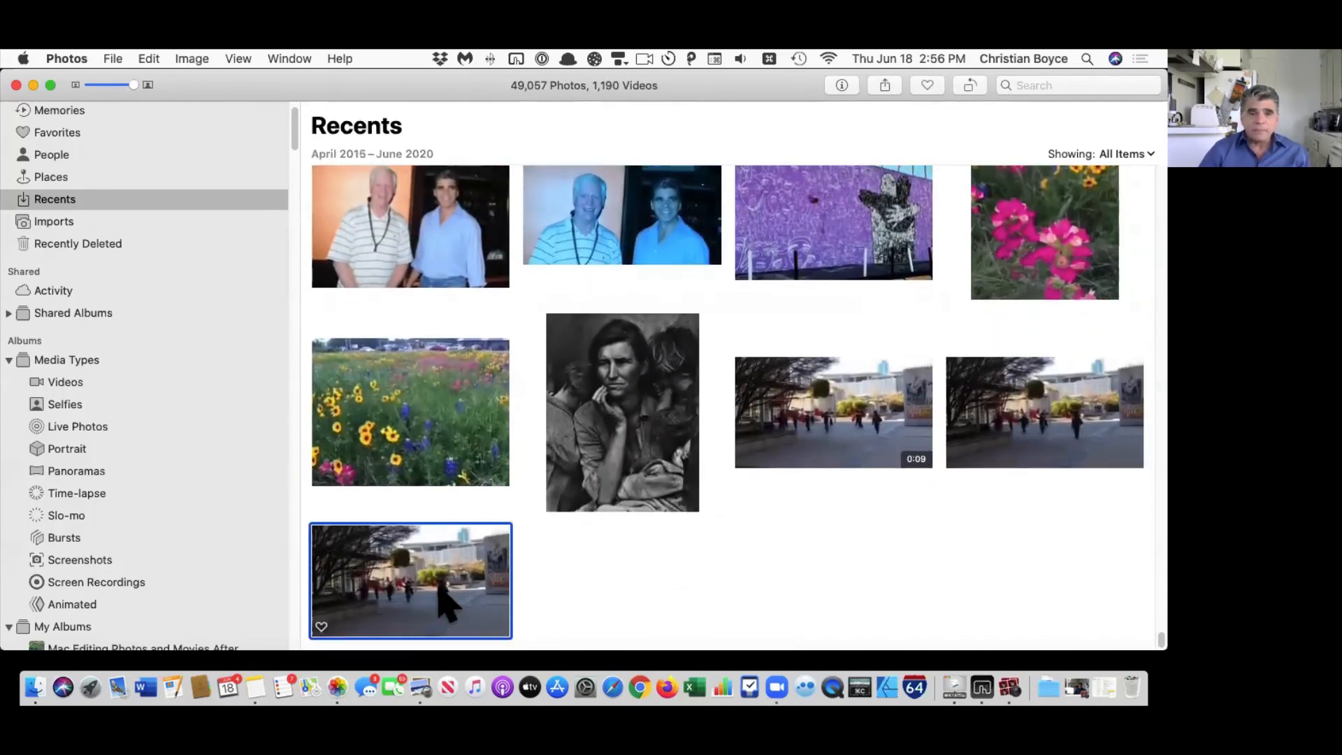
pyautogui.doubleClick(448, 609)
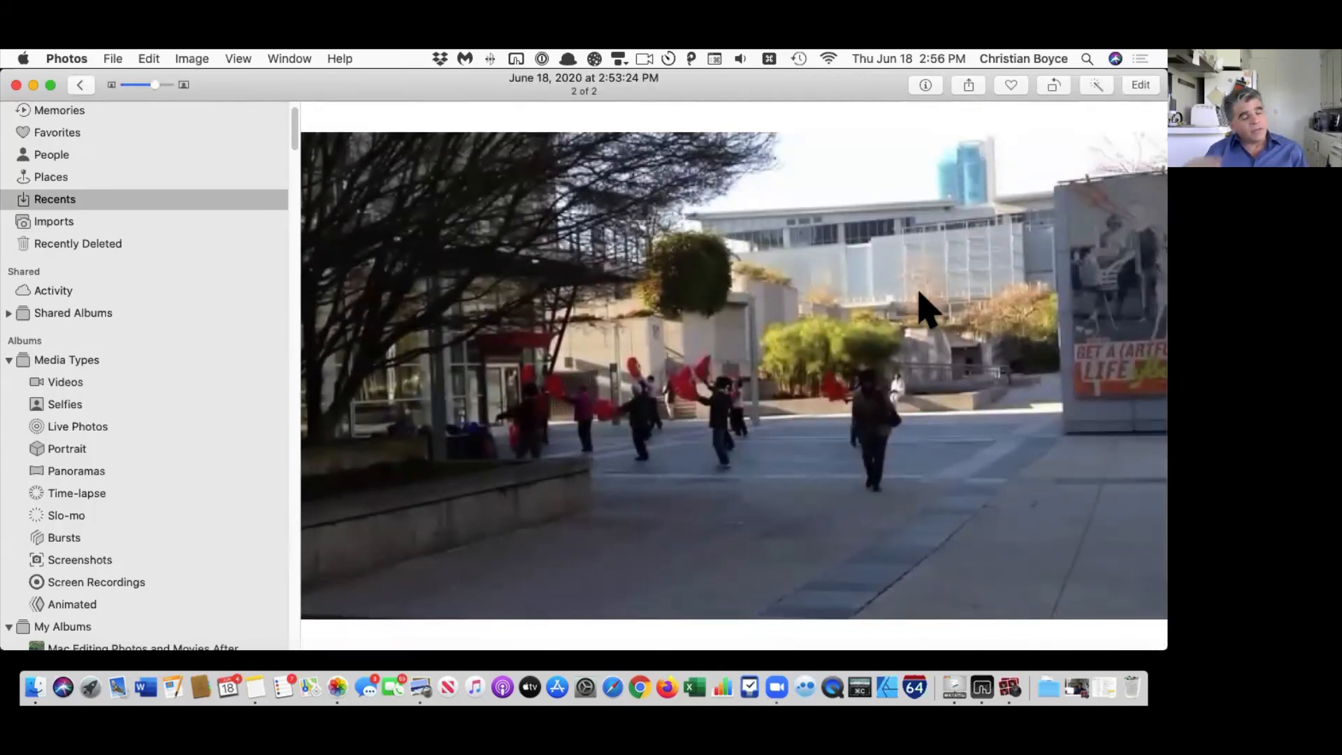